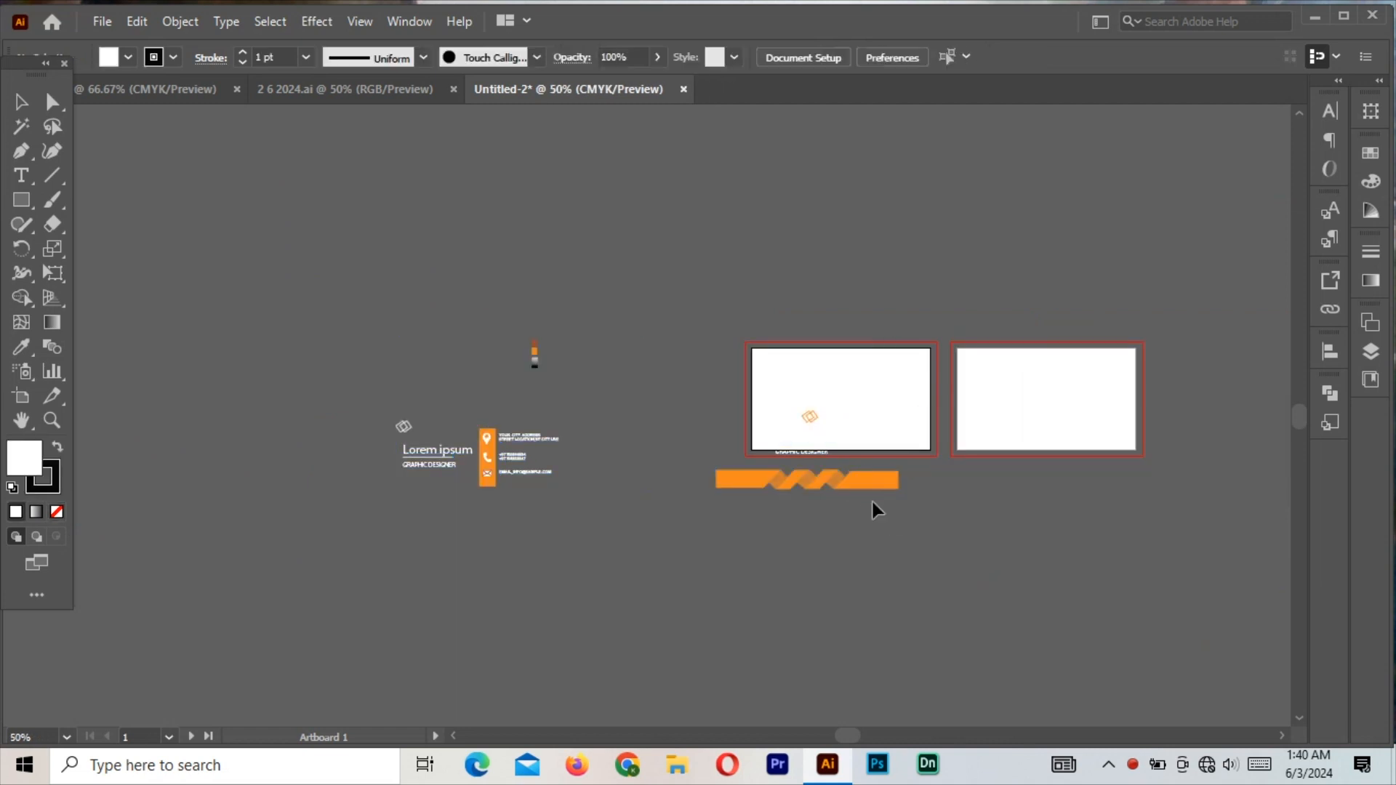
# - Delete the orange folded ribbon artwork below the first artboard
pyautogui.click(869, 483)
pyautogui.rightClick(869, 482)
pyautogui.click(916, 297)
pyautogui.click(845, 320)
pyautogui.click(876, 480)
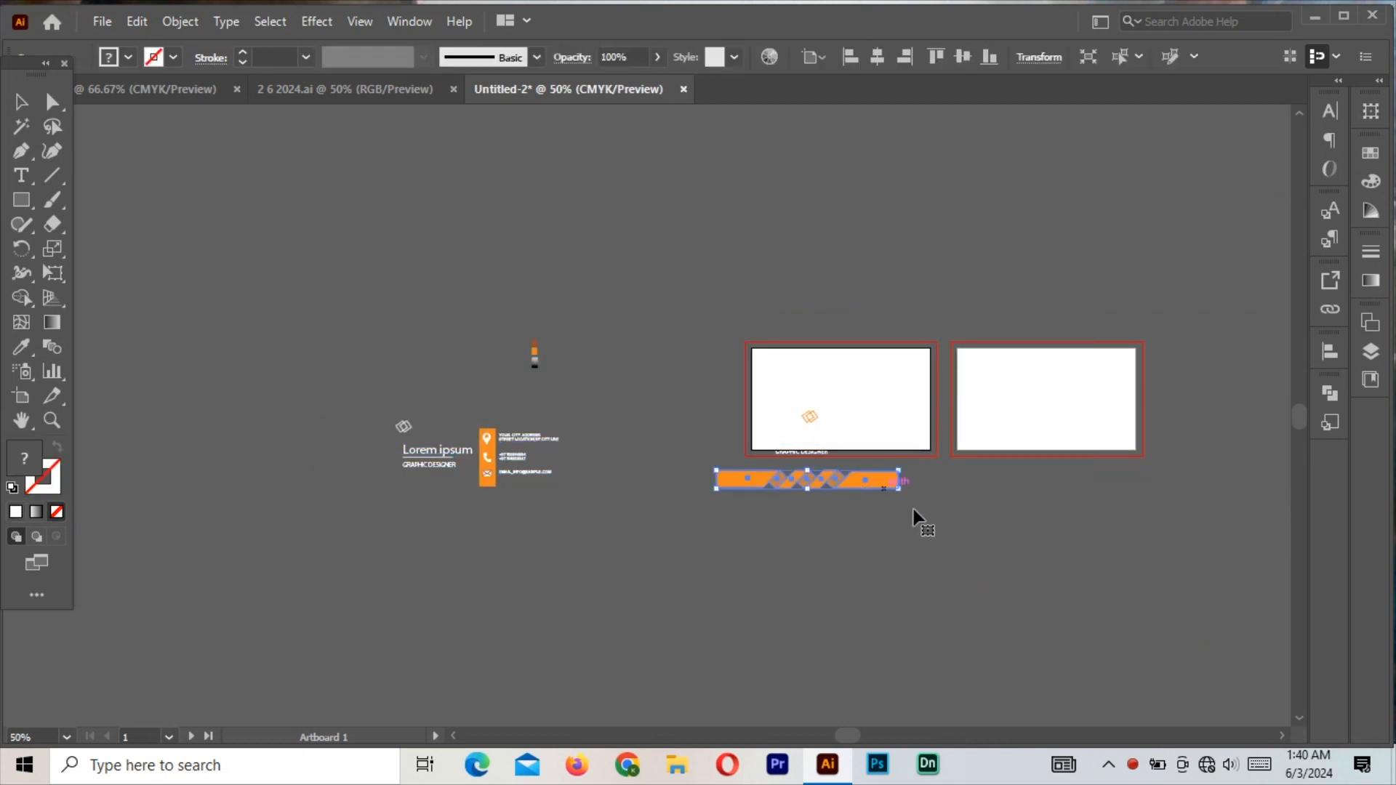
pyautogui.press('Delete')
pyautogui.scroll(1, 913, 509)
pyautogui.moveTo(767, 402); pyautogui.dragTo(826, 477)
pyautogui.moveTo(809, 434); pyautogui.dragTo(458, 319)
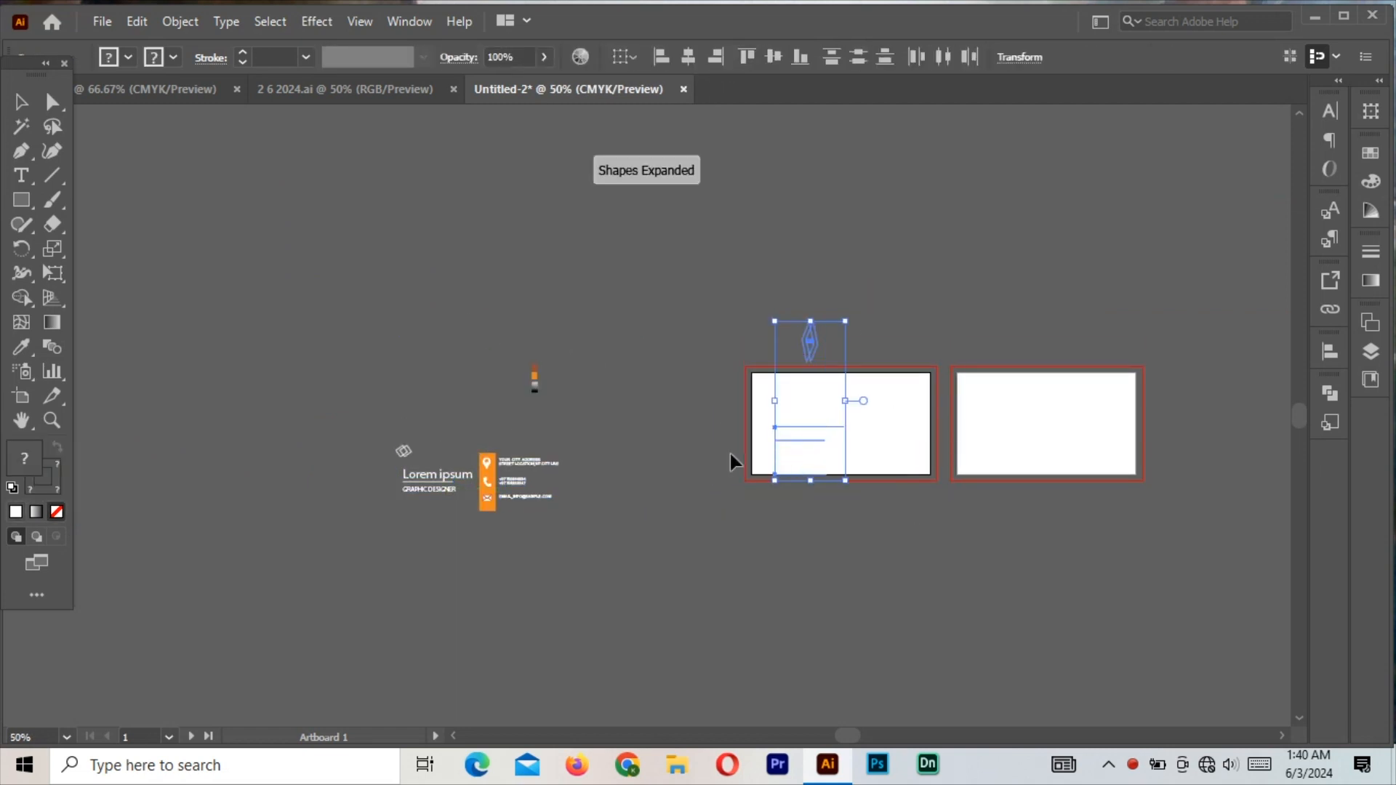
pyautogui.hotkey('ctrl', 'z')
pyautogui.click(768, 600)
pyautogui.moveTo(842, 463); pyautogui.dragTo(350, 267)
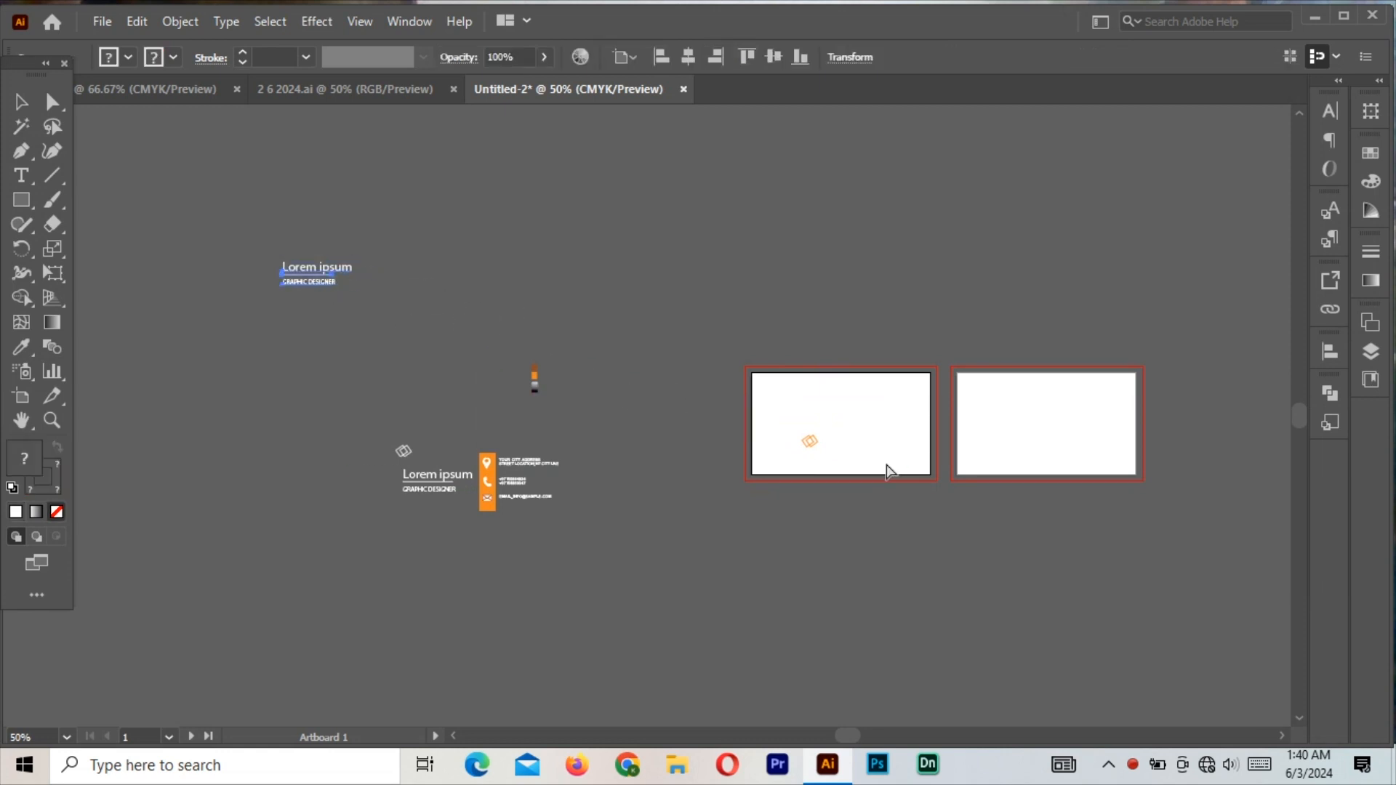
pyautogui.hotkey('ctrl', 'z')
# - Group the orange logo with the name and job-title text, and move the group off the first artboard to the empty upper-left canvas
pyautogui.click(887, 468)
pyautogui.click(803, 462)
pyautogui.keyDown('shift'); pyautogui.click(810, 440); pyautogui.keyUp('shift')
pyautogui.rightClick(810, 442)
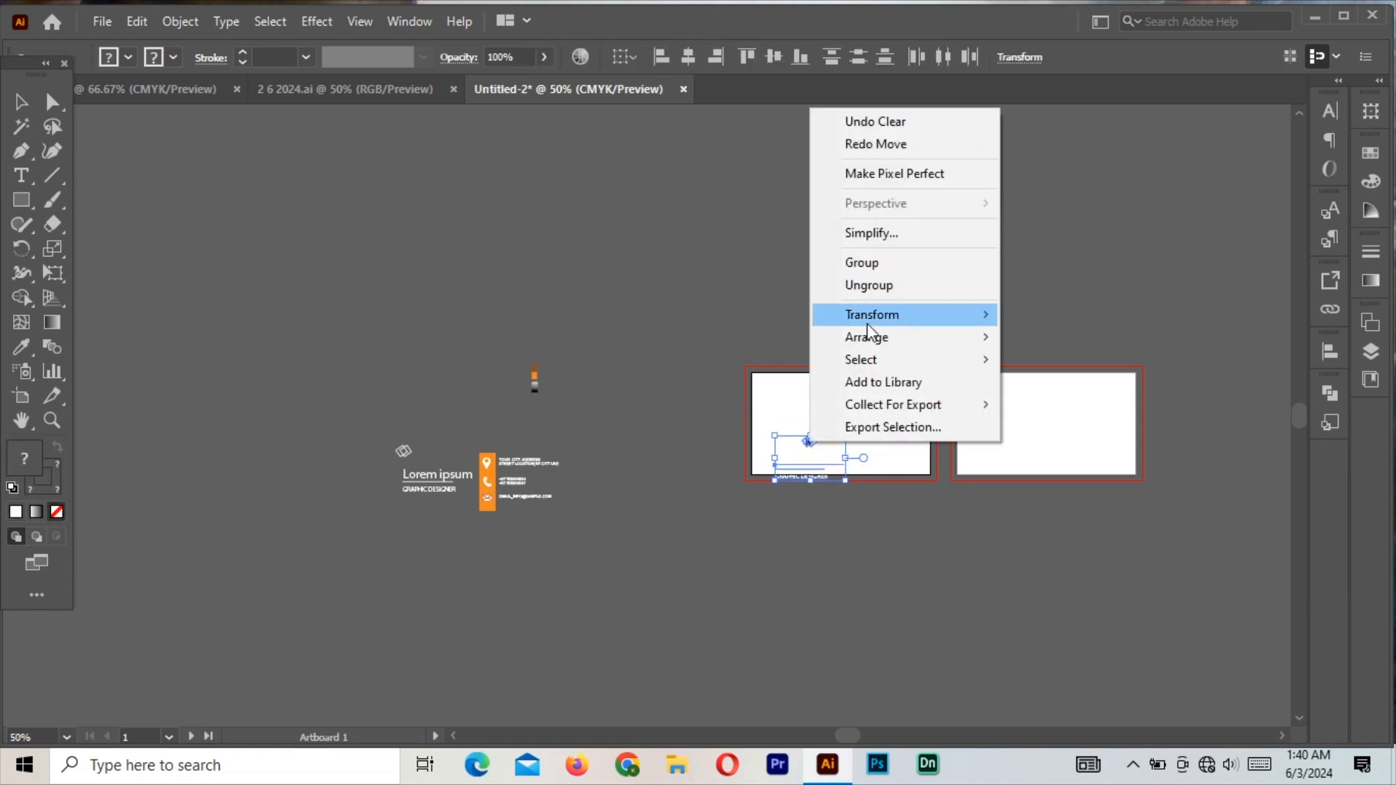
pyautogui.click(873, 262)
pyautogui.click(880, 392)
pyautogui.moveTo(833, 461); pyautogui.dragTo(376, 283)
pyautogui.click(465, 421)
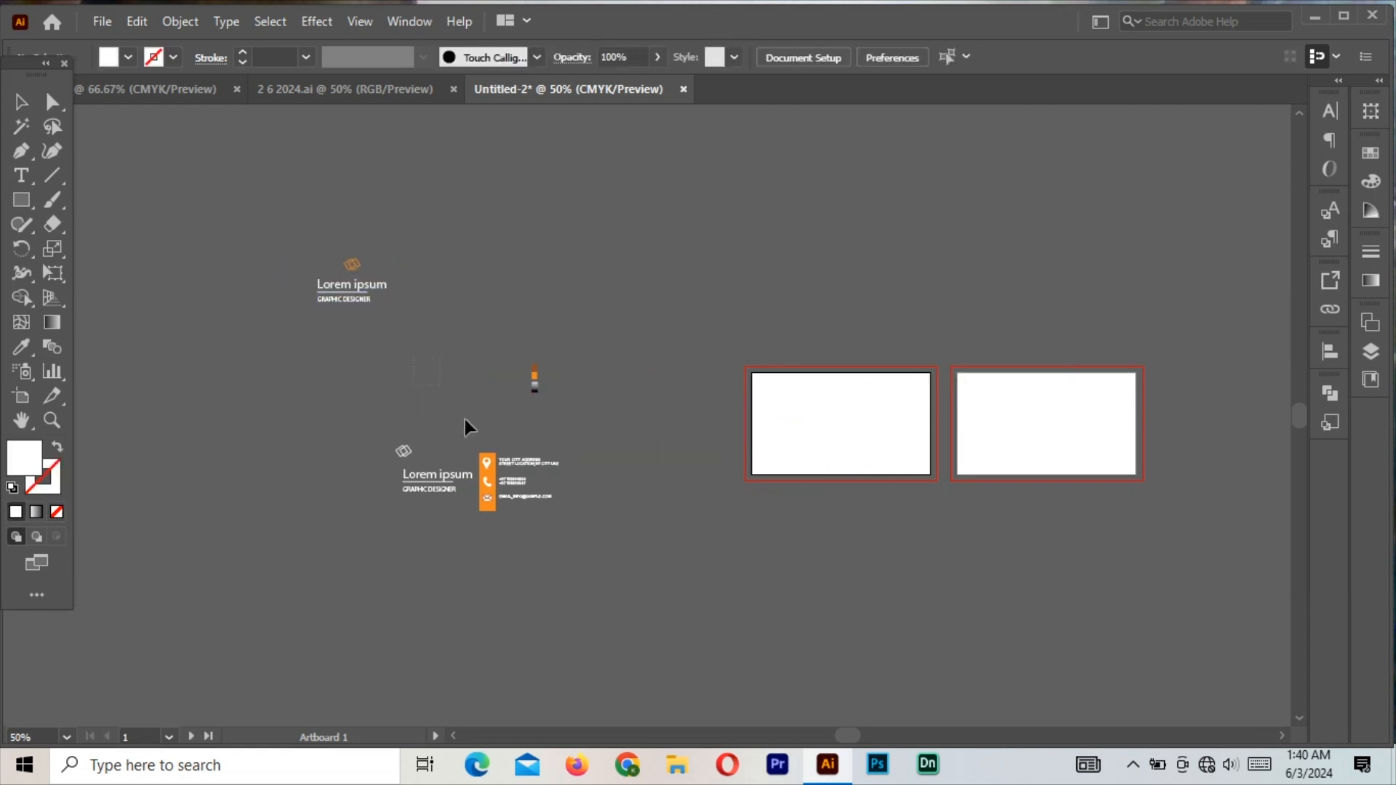
# - Move the name and contact-details layout up below the logo group, and enlarge the color swatches beside the first artboard
pyautogui.moveTo(509, 497); pyautogui.dragTo(333, 397)
pyautogui.click(534, 381)
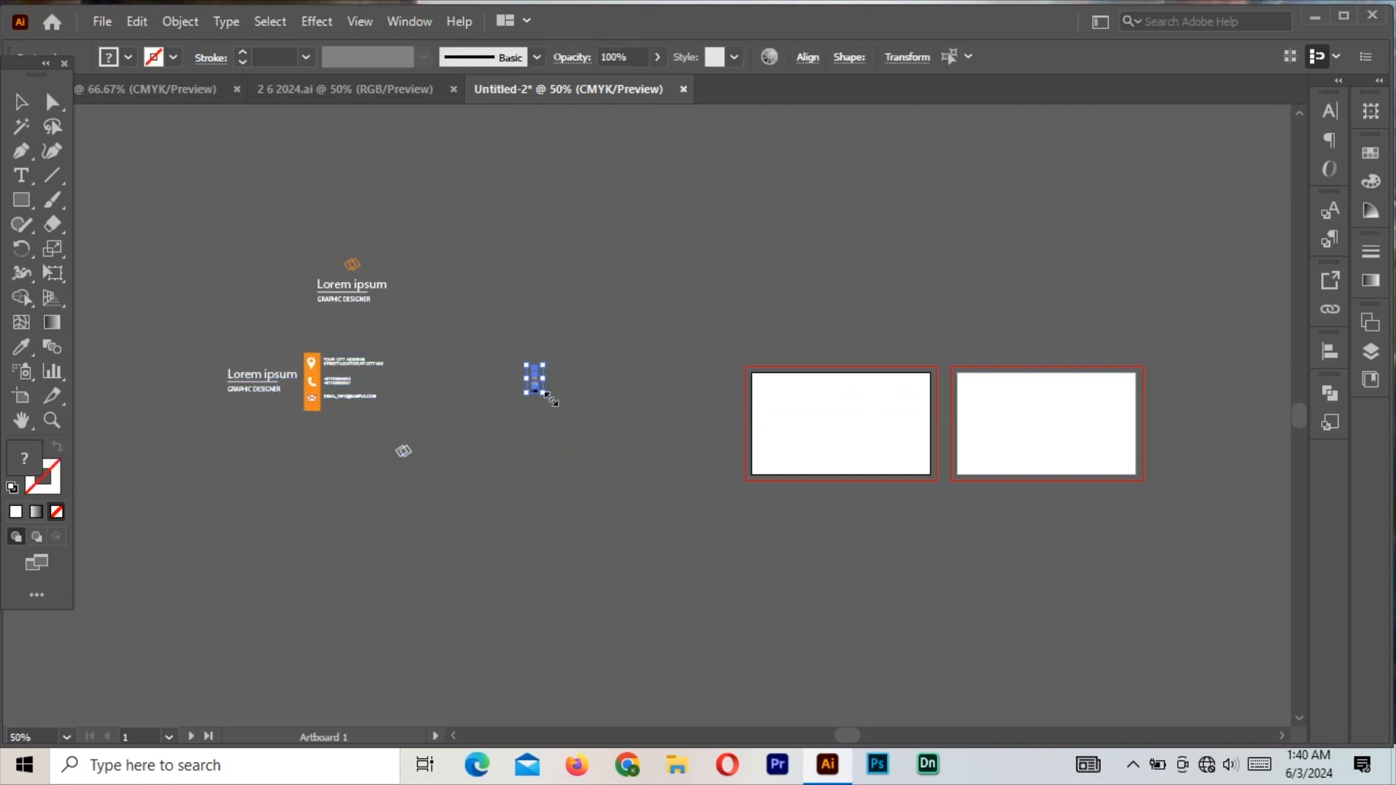
pyautogui.moveTo(543, 393); pyautogui.dragTo(710, 463)
pyautogui.press('space')
pyautogui.moveTo(888, 465); pyautogui.dragTo(498, 440)
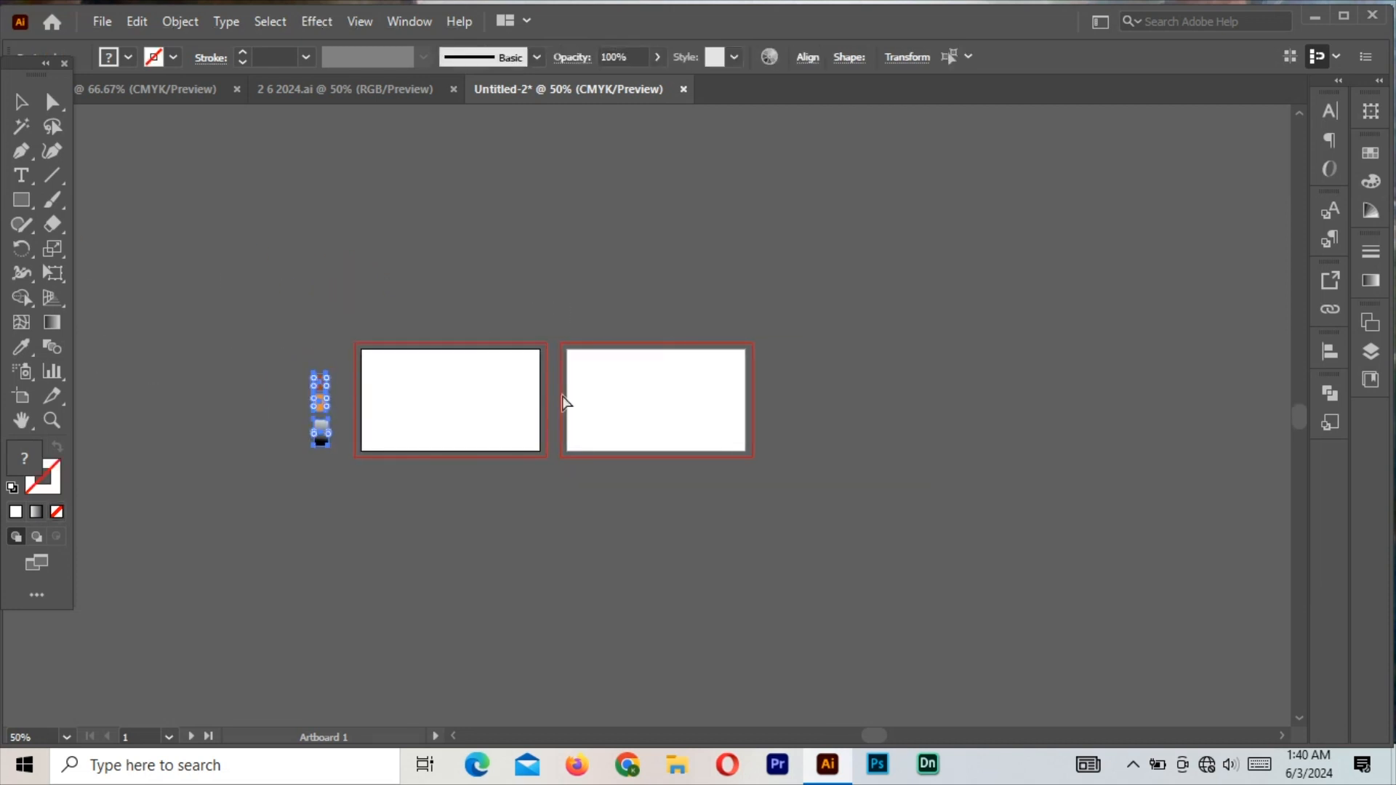
# - Create a rectangle on the first artboard with width 3.5+.25 in and height 2+.25 in
pyautogui.hotkey('ctrl', '0')
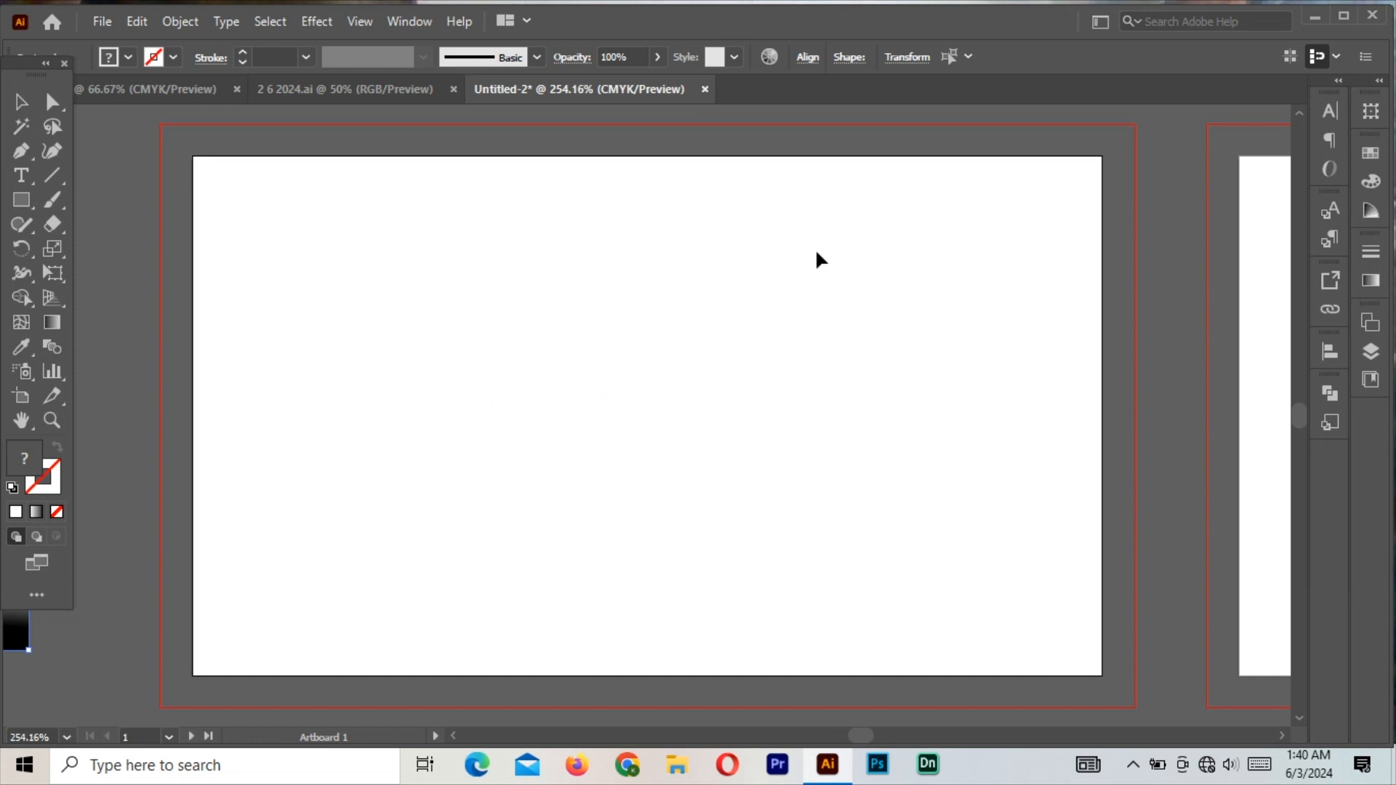
pyautogui.click(100, 218)
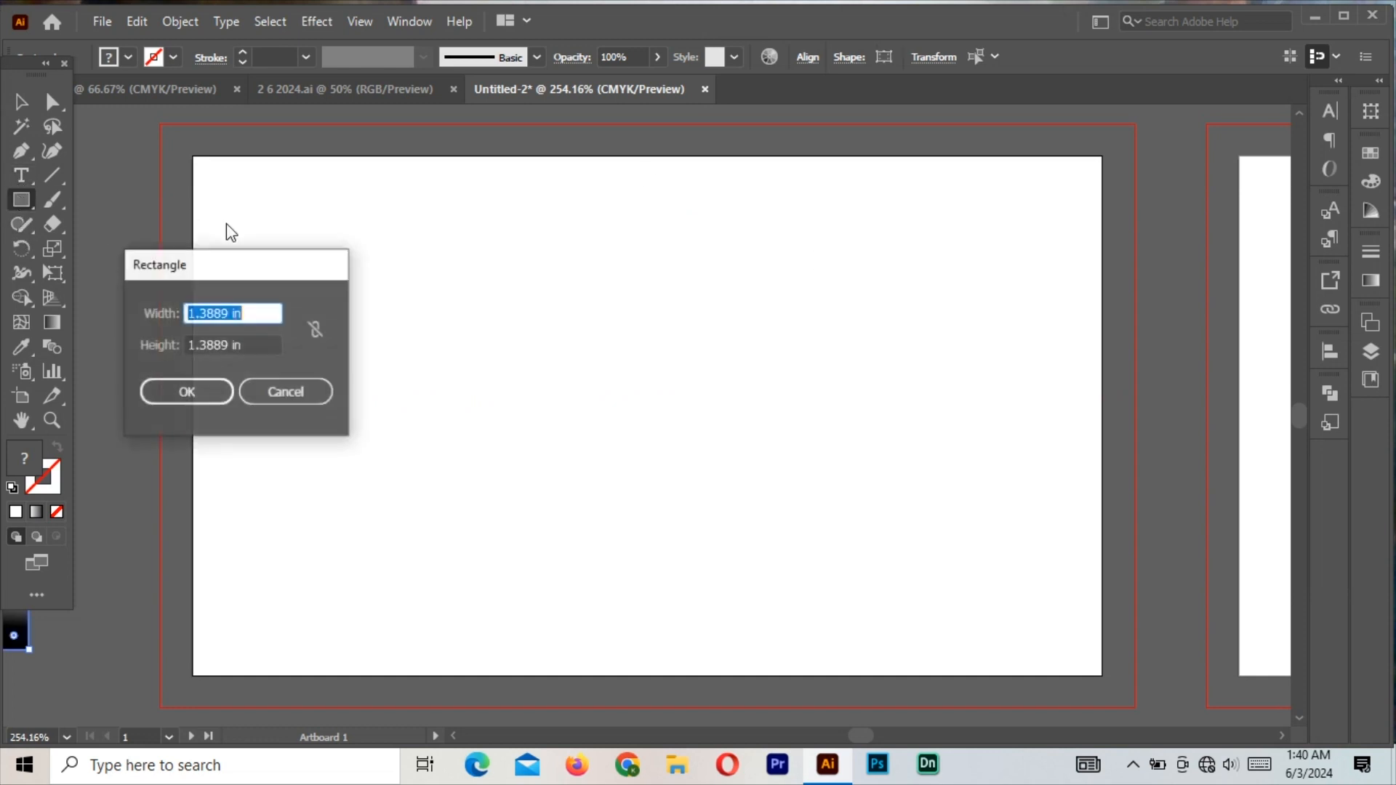
pyautogui.rightClick(255, 344)
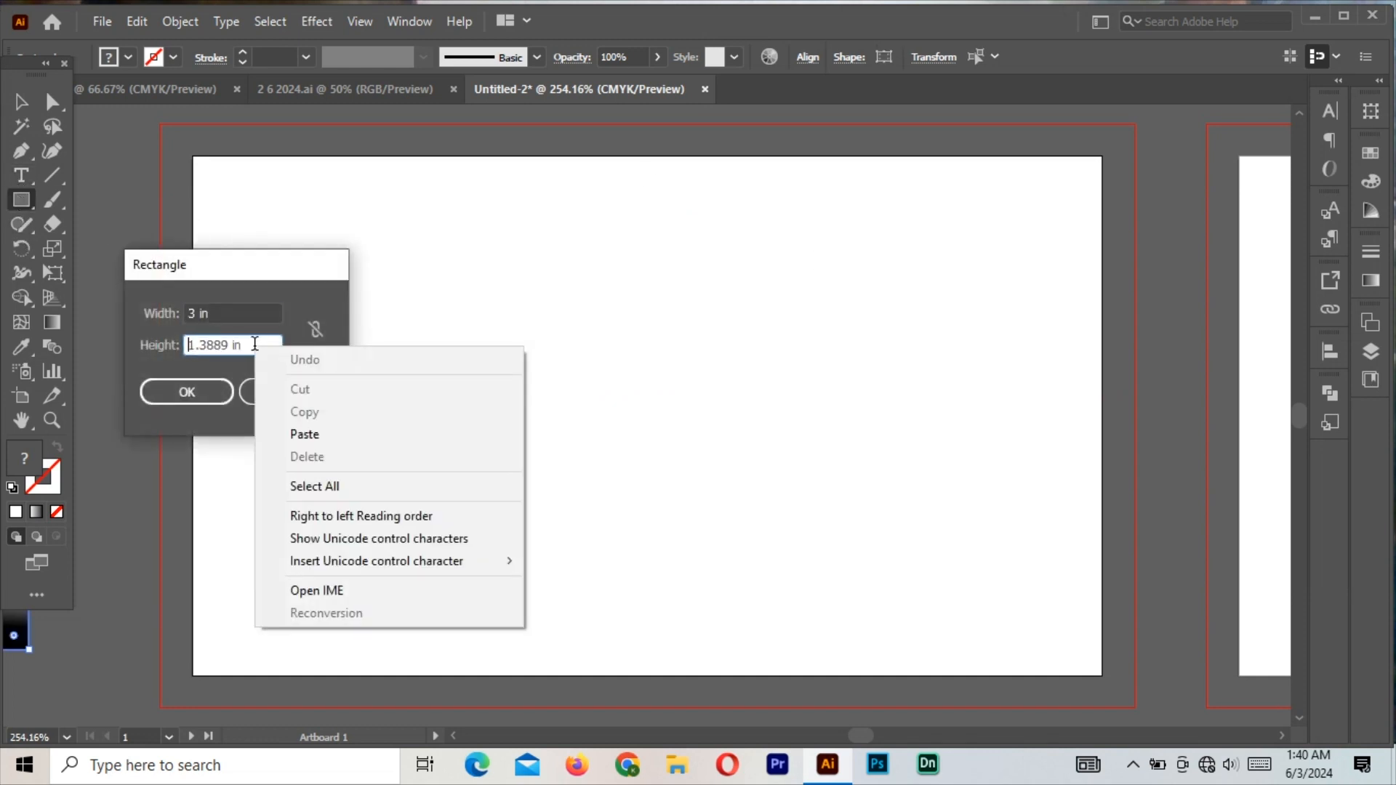
pyautogui.click(220, 321)
pyautogui.moveTo(220, 317); pyautogui.dragTo(141, 307)
pyautogui.write('3.')
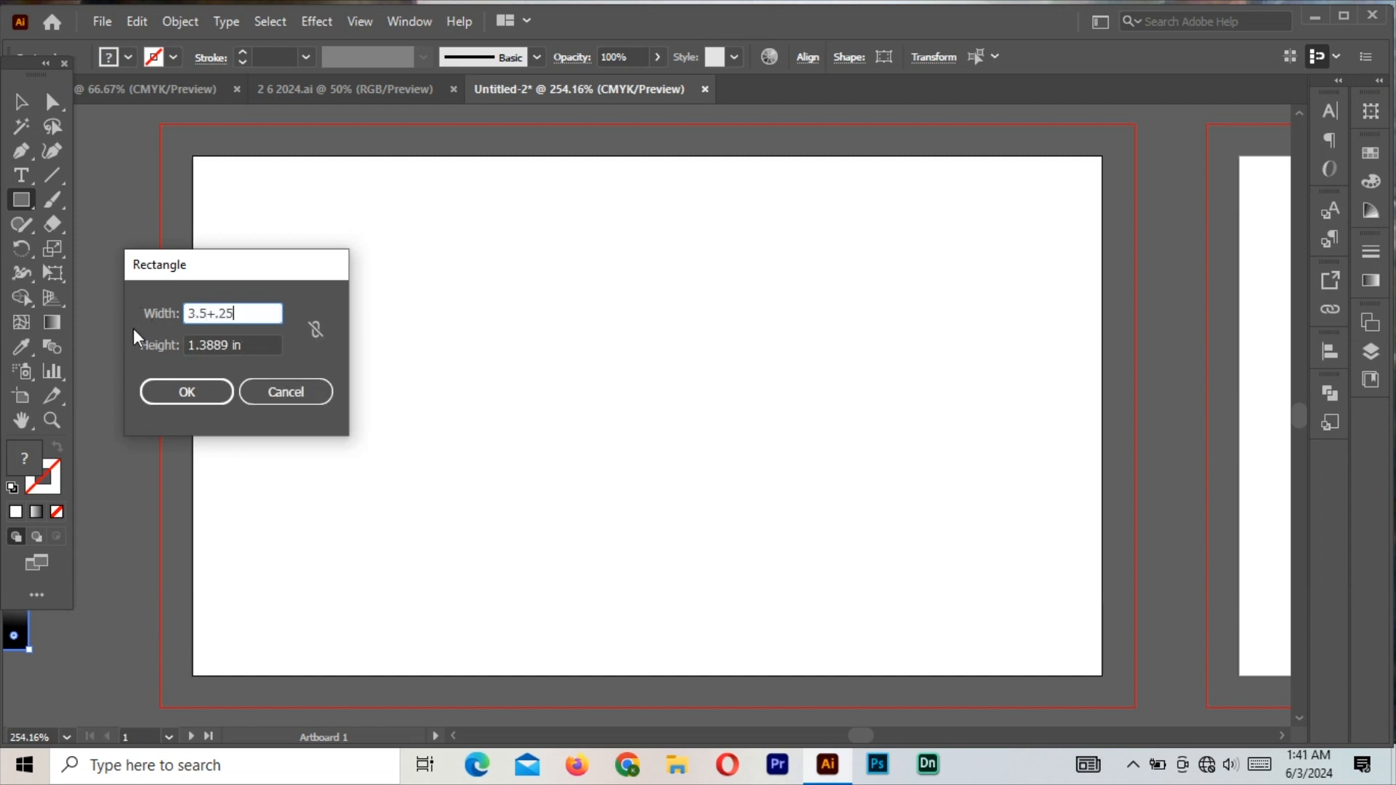
pyautogui.write('5+.25')
pyautogui.press('Tab')
pyautogui.write('2+')
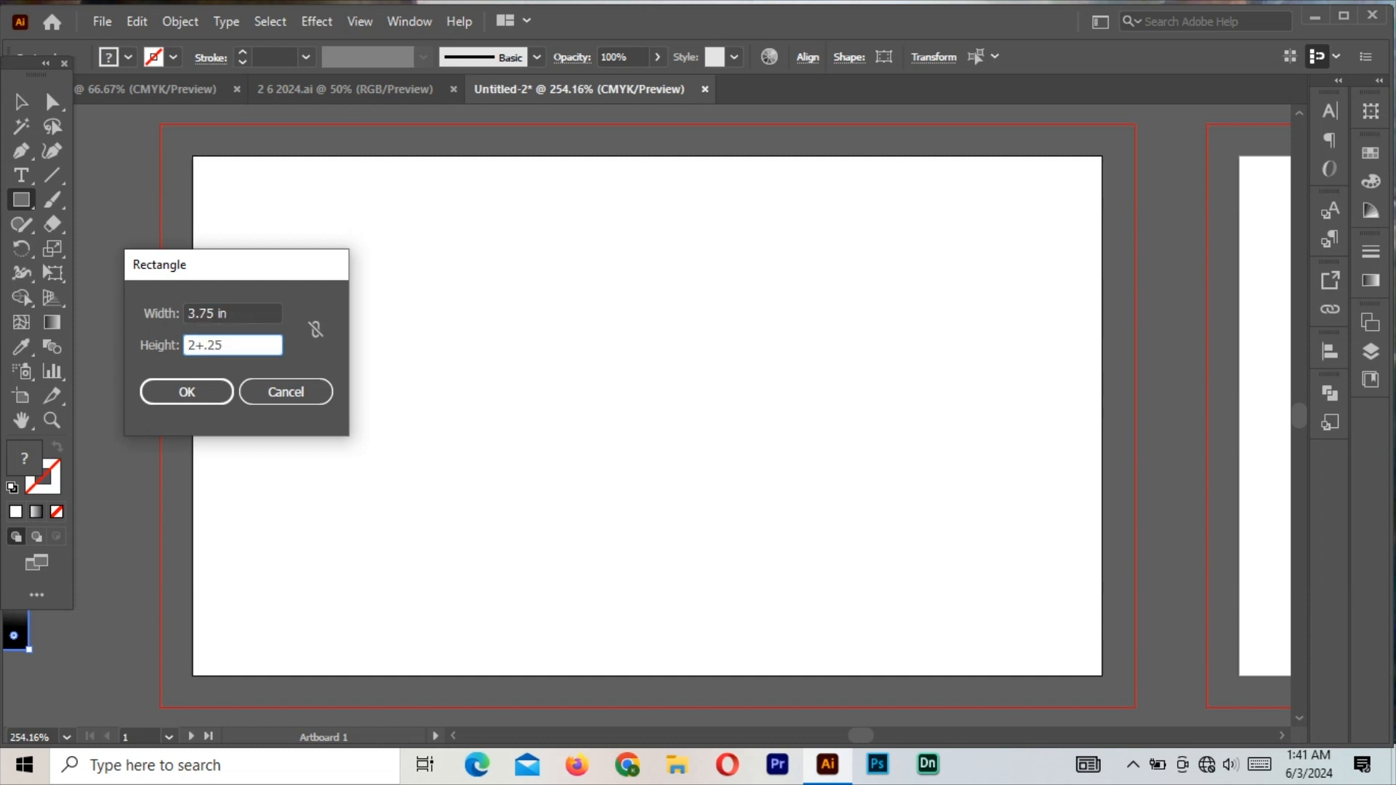
pyautogui.click(202, 391)
# - Center the white rectangle horizontally and vertically on the first artboard so it fills the bleed area
pyautogui.press('v')
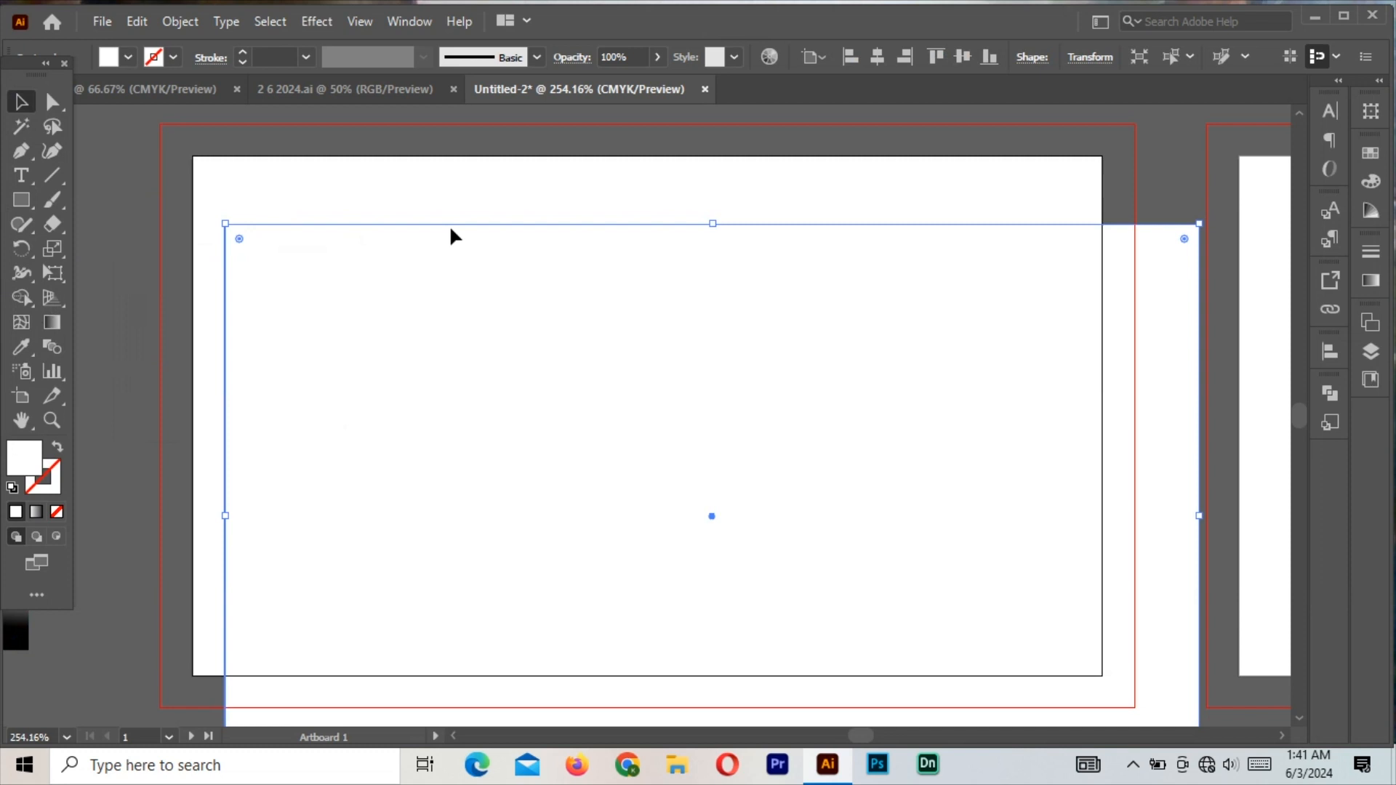
pyautogui.click(875, 60)
pyautogui.click(963, 57)
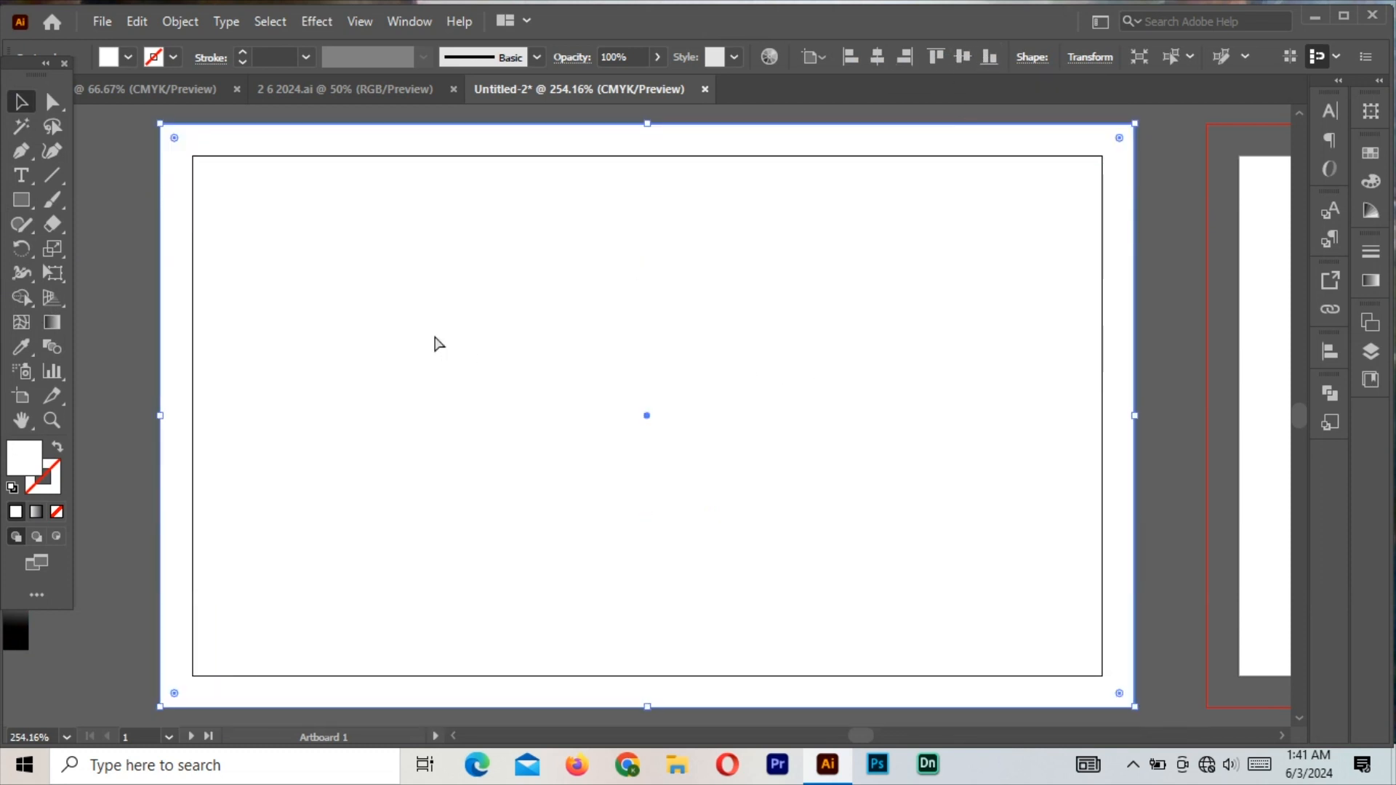
# - Paste a copy of the background rectangle in front and move it to fill the second artboard's bleed area
pyautogui.hotkey('ctrl', '-')
pyautogui.moveTo(975, 421); pyautogui.dragTo(266, 391)
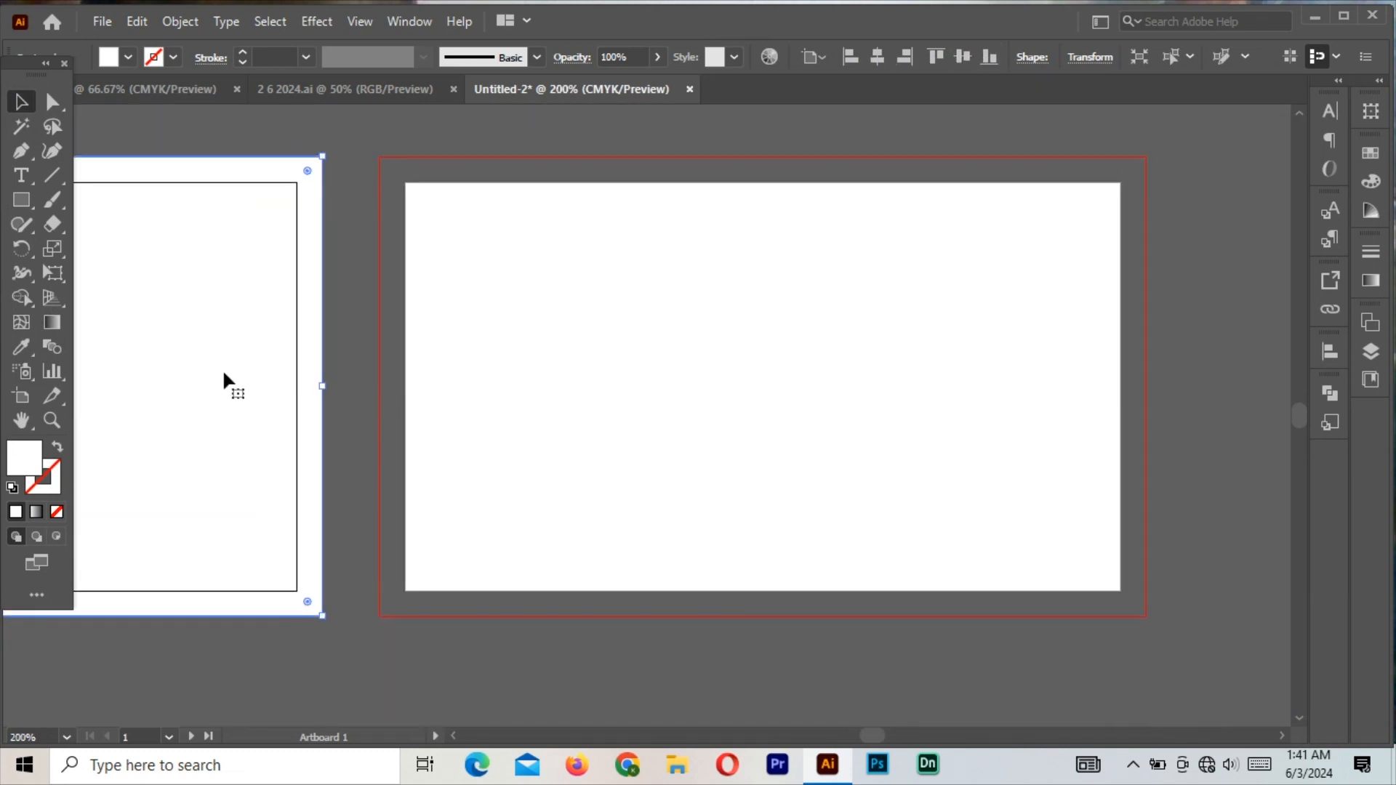
pyautogui.click(137, 21)
pyautogui.click(136, 21)
pyautogui.click(137, 21)
pyautogui.click(189, 162)
pyautogui.moveTo(198, 369); pyautogui.dragTo(1022, 362)
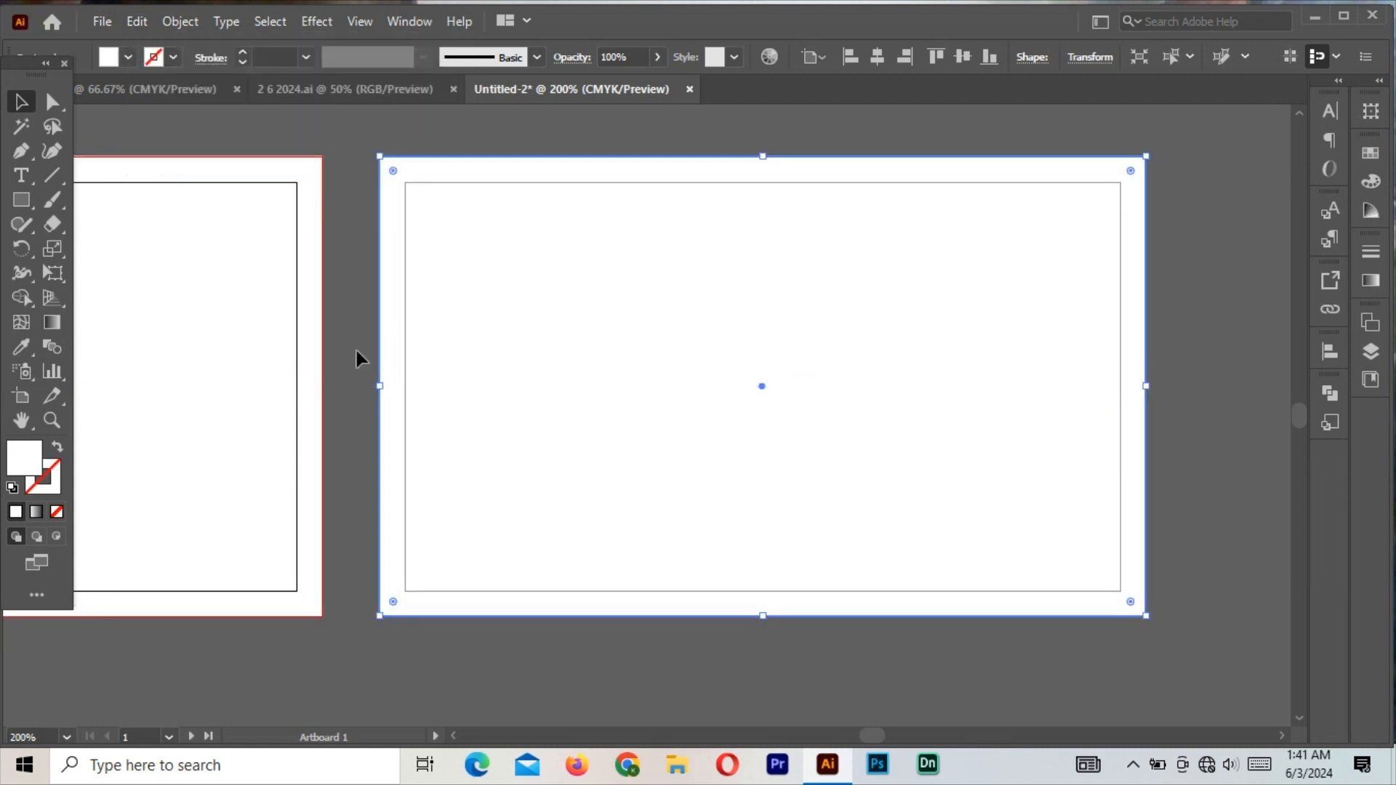
# - Lock the white background rectangle on the first artboard
pyautogui.moveTo(261, 361); pyautogui.dragTo(729, 154)
pyautogui.click(710, 280)
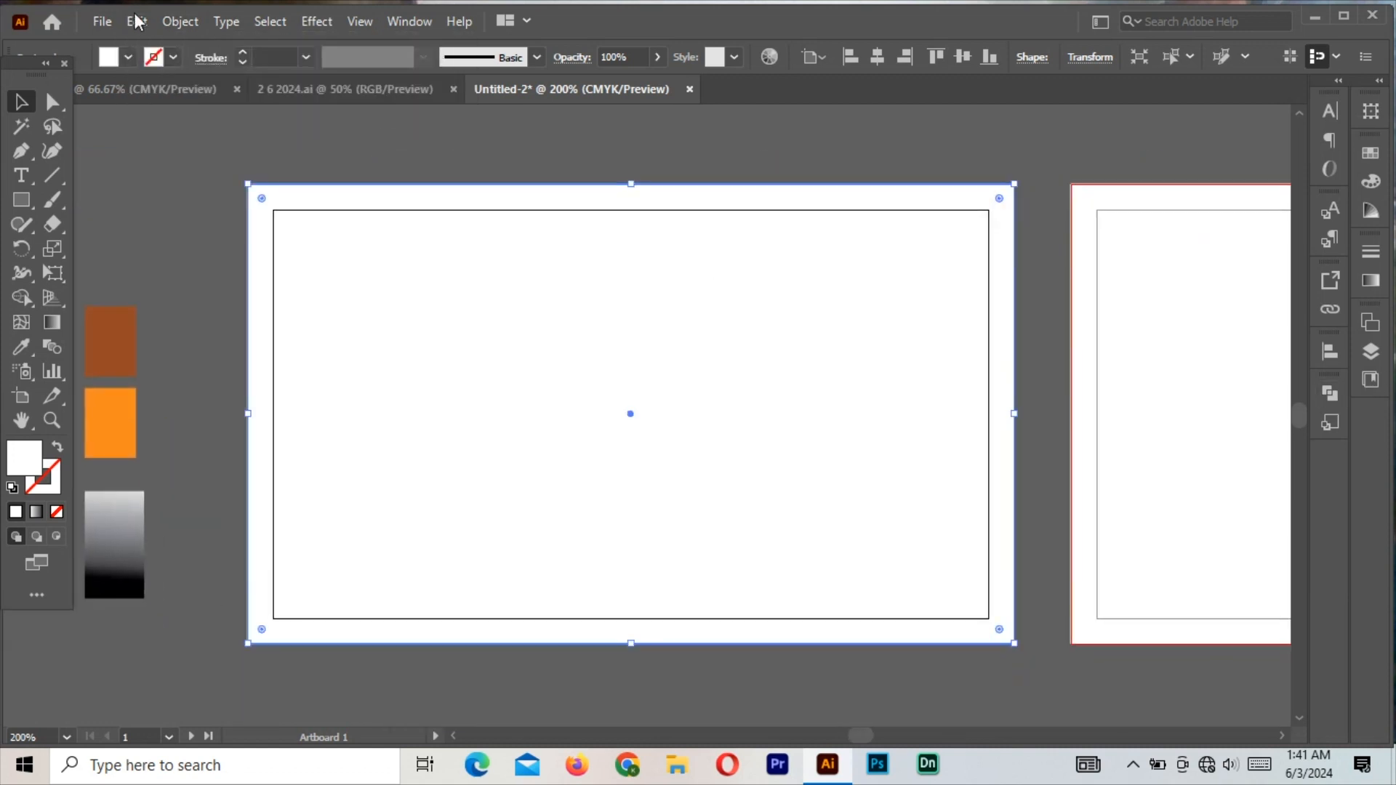
pyautogui.click(187, 20)
pyautogui.moveTo(279, 153)
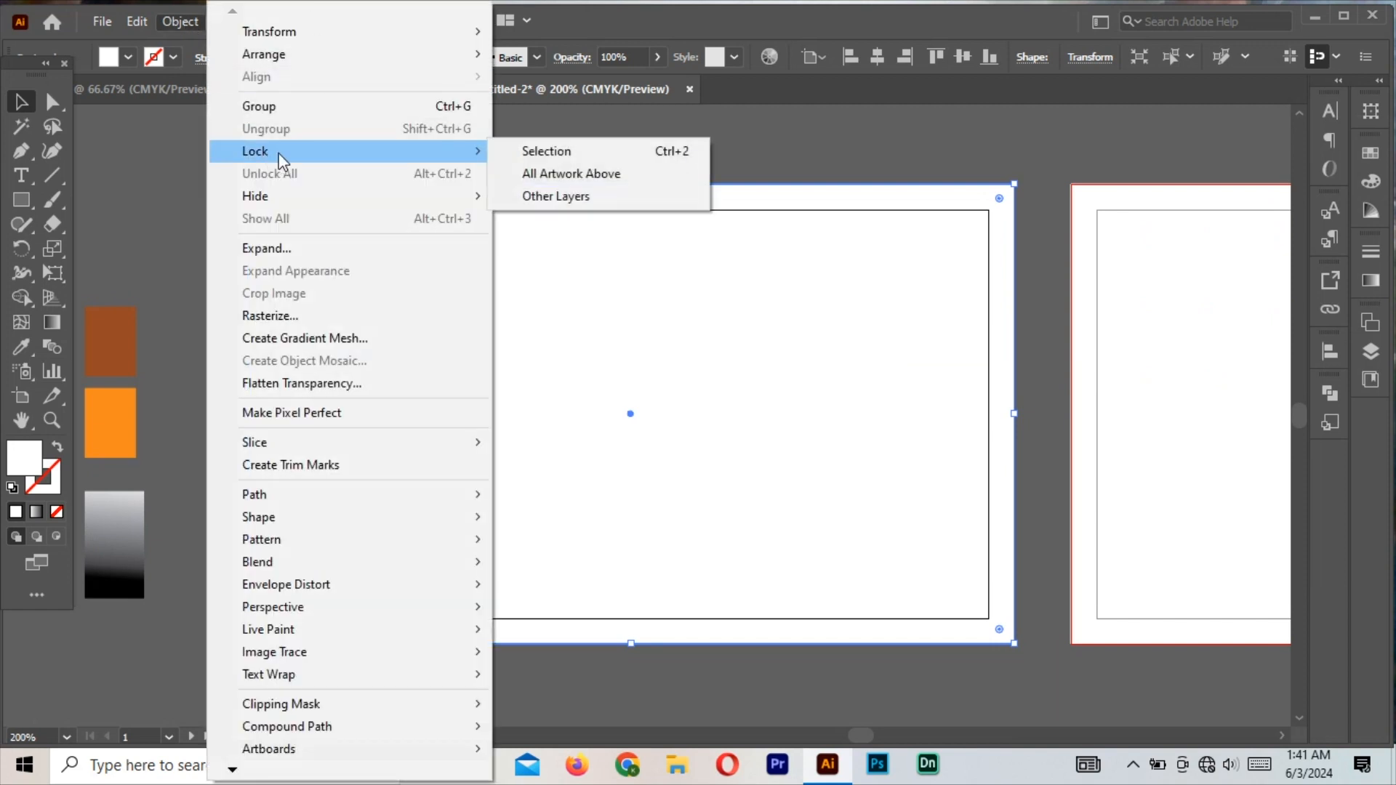
pyautogui.click(634, 157)
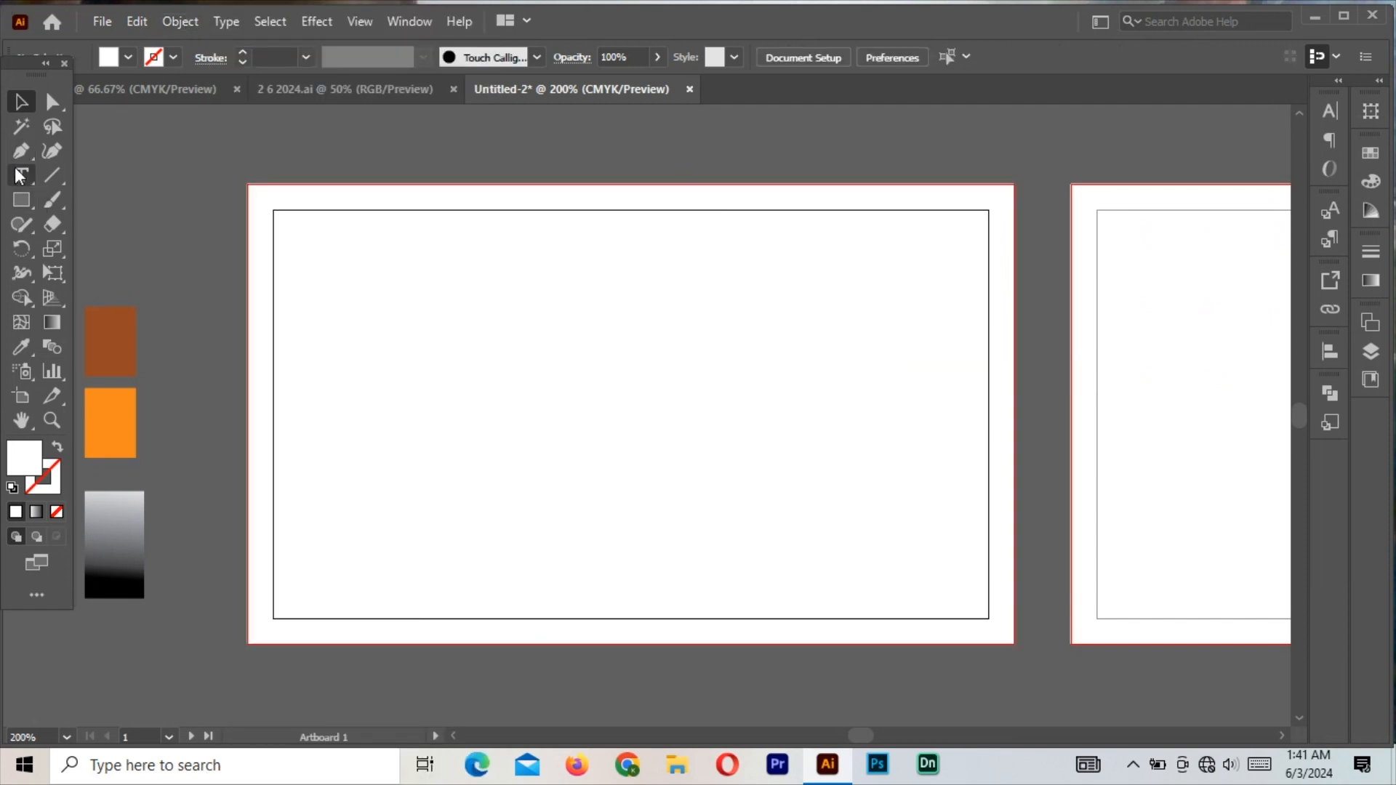
# - Draw a horizontal bar from the left bleed edge near the card's bottom and fill it with the sampled orange swatch
pyautogui.click(21, 199)
pyautogui.moveTo(248, 520)
pyautogui.mouseDown()
pyautogui.moveTo(270, 557)
pyautogui.moveTo(526, 567)
pyautogui.mouseUp()
pyautogui.click(21, 322)
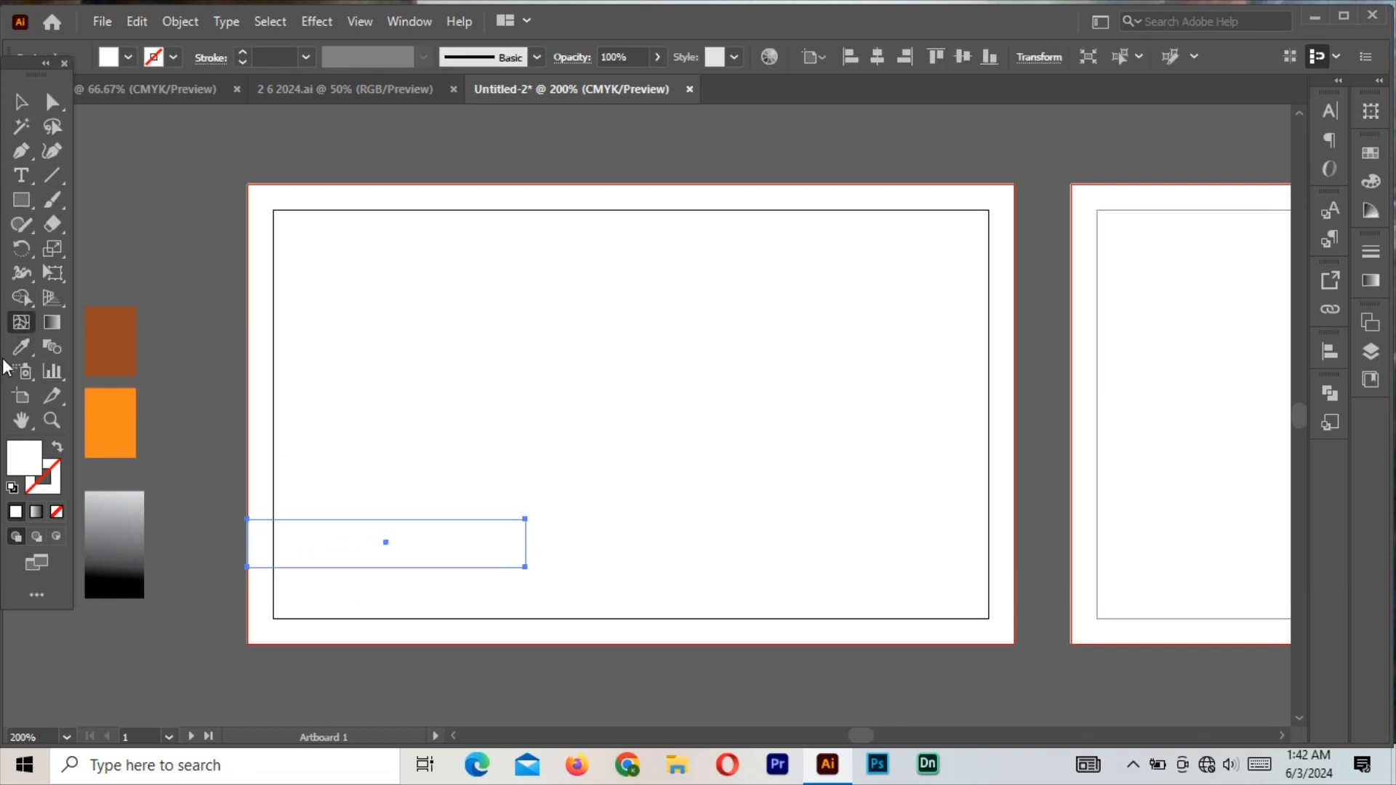
pyautogui.click(108, 398)
pyautogui.press('v')
pyautogui.click(175, 290)
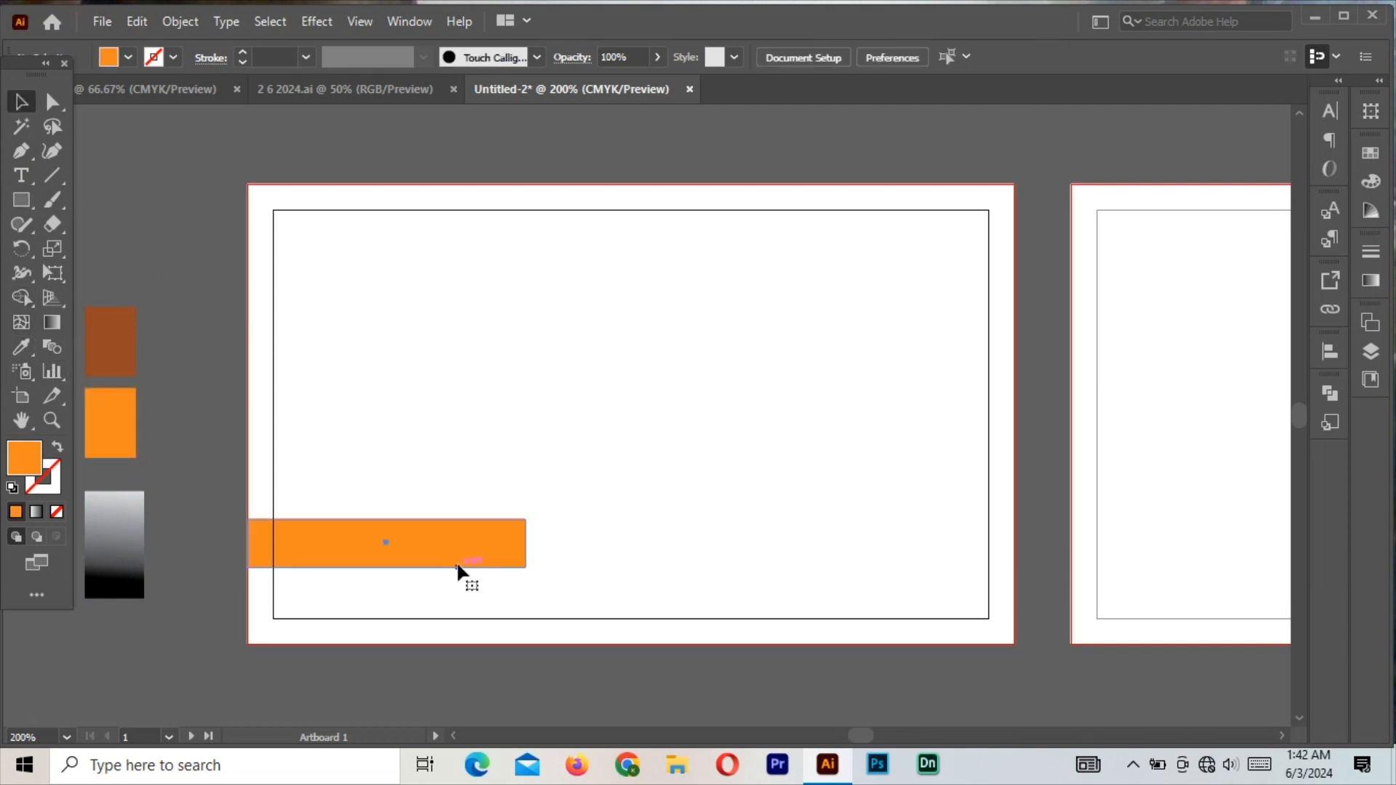
# - Set the keyboard increment preference to 5 with the orange bar selected for direct editing
pyautogui.click(501, 556)
pyautogui.click(51, 105)
pyautogui.click(136, 21)
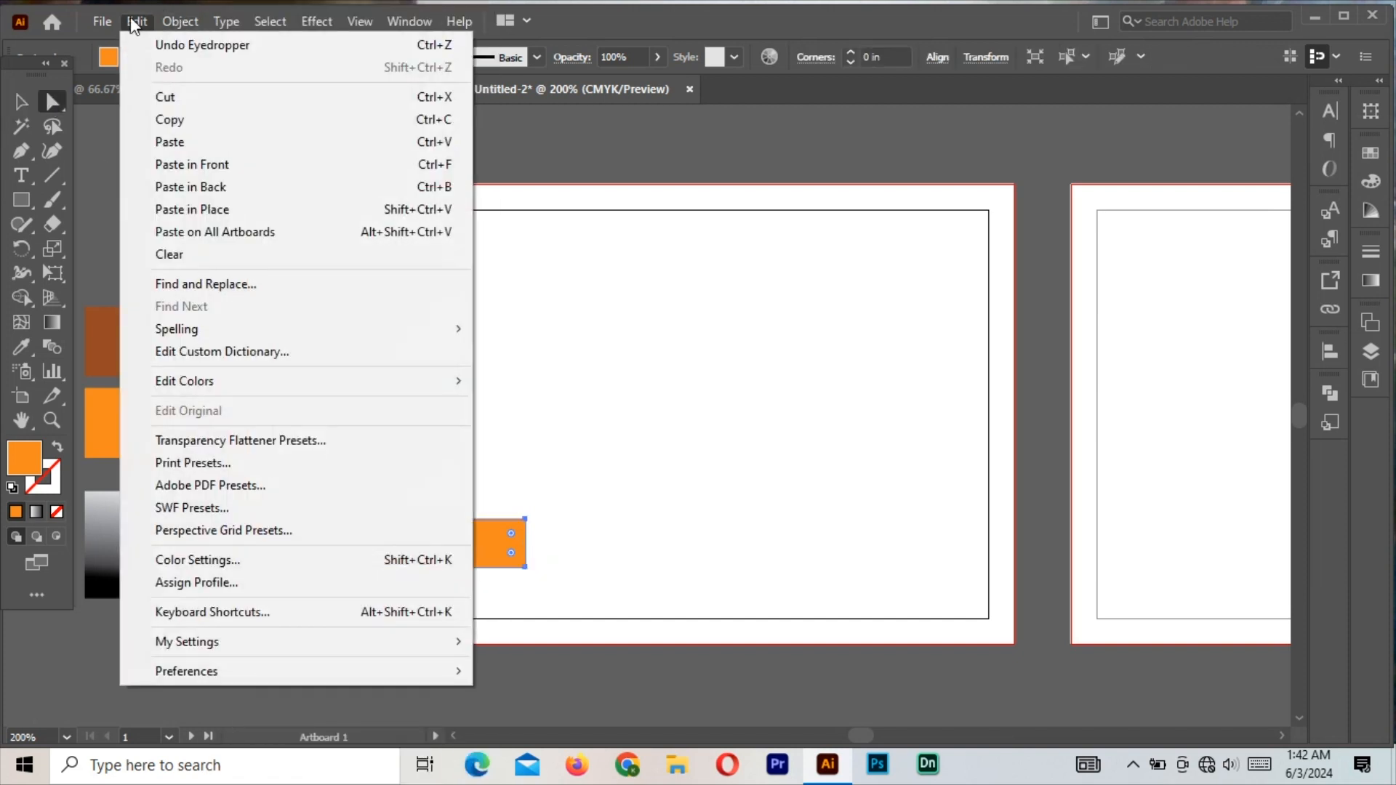
pyautogui.moveTo(218, 667)
pyautogui.click(545, 381)
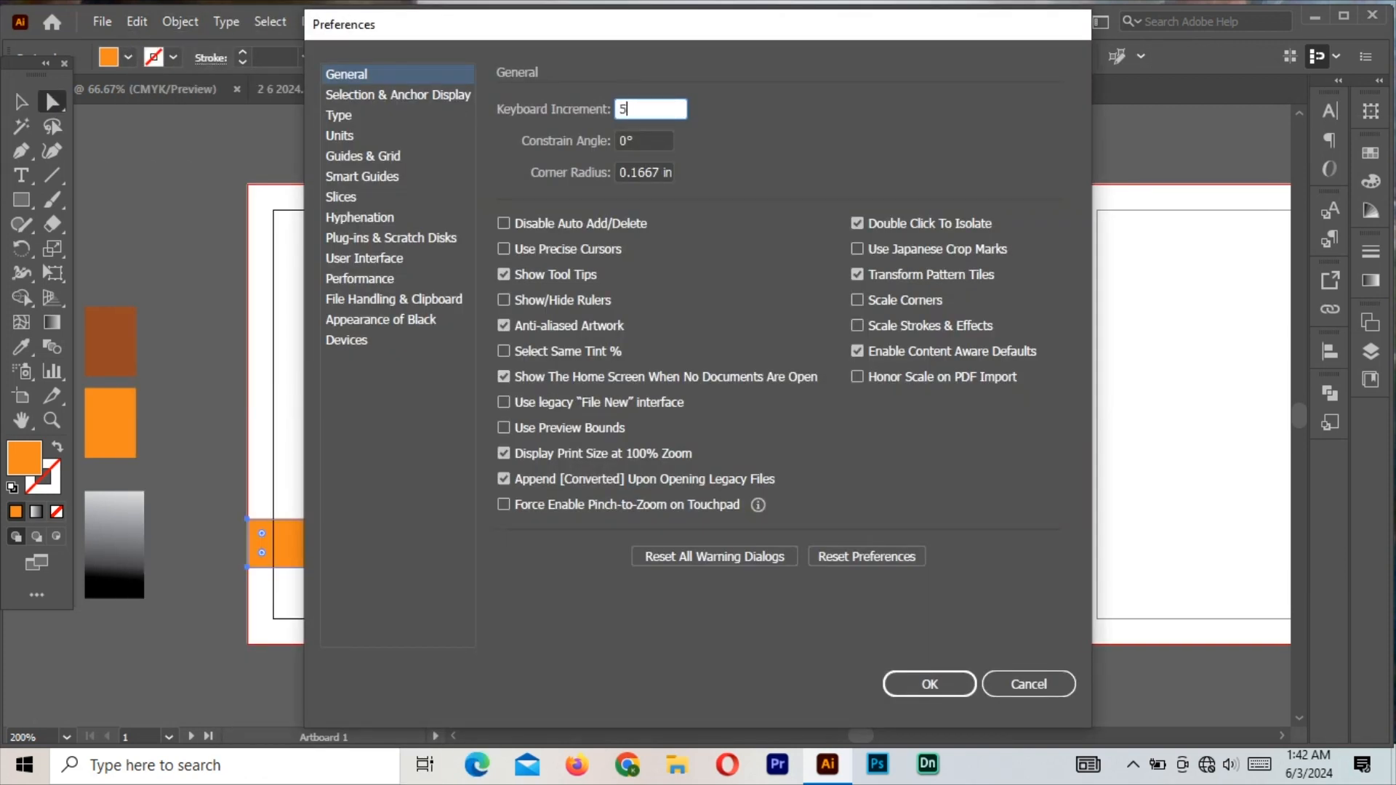
pyautogui.click(938, 687)
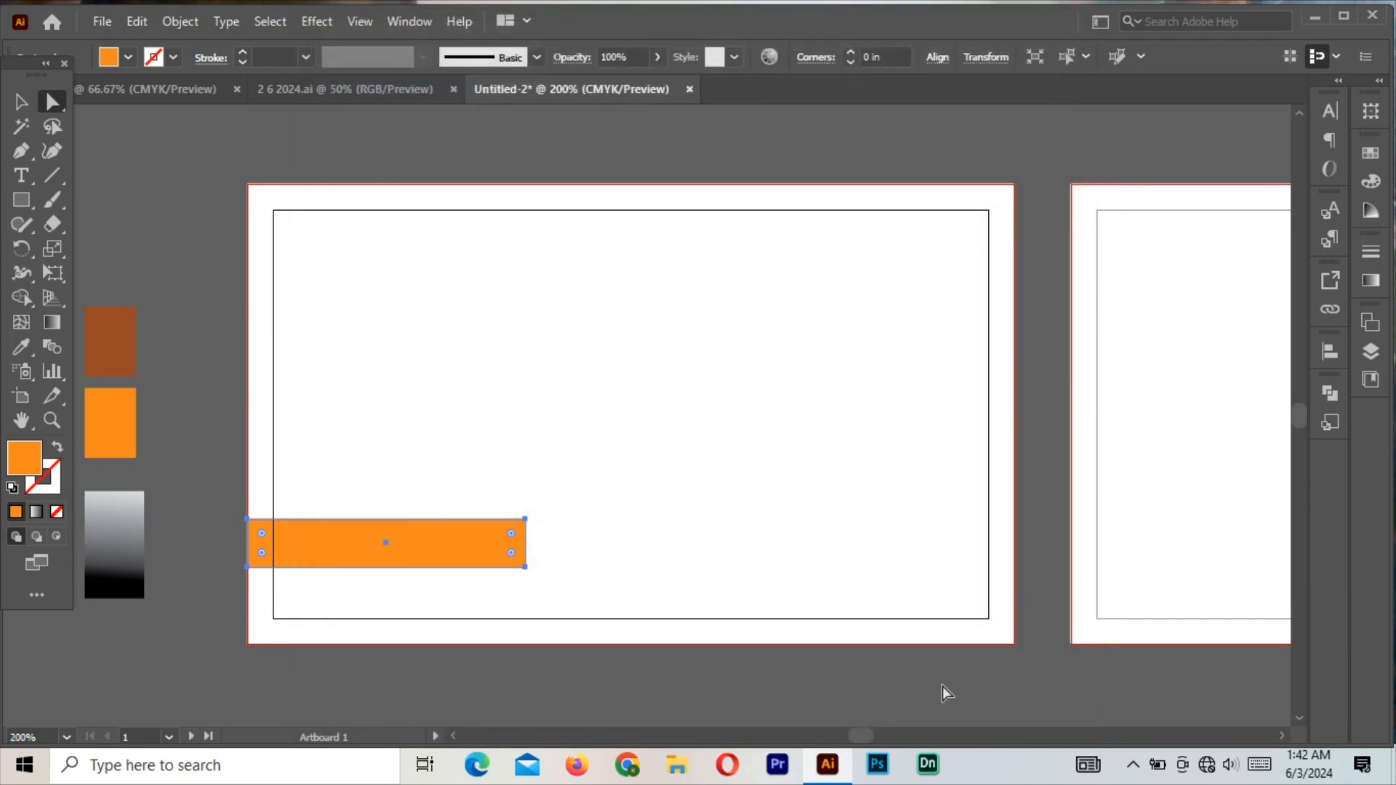
# - Nudge the orange bar's lower-right anchor point to the left to give the bar a diagonal end
pyautogui.click(489, 432)
pyautogui.click(525, 567)
pyautogui.hotkey('shift', 'Left')
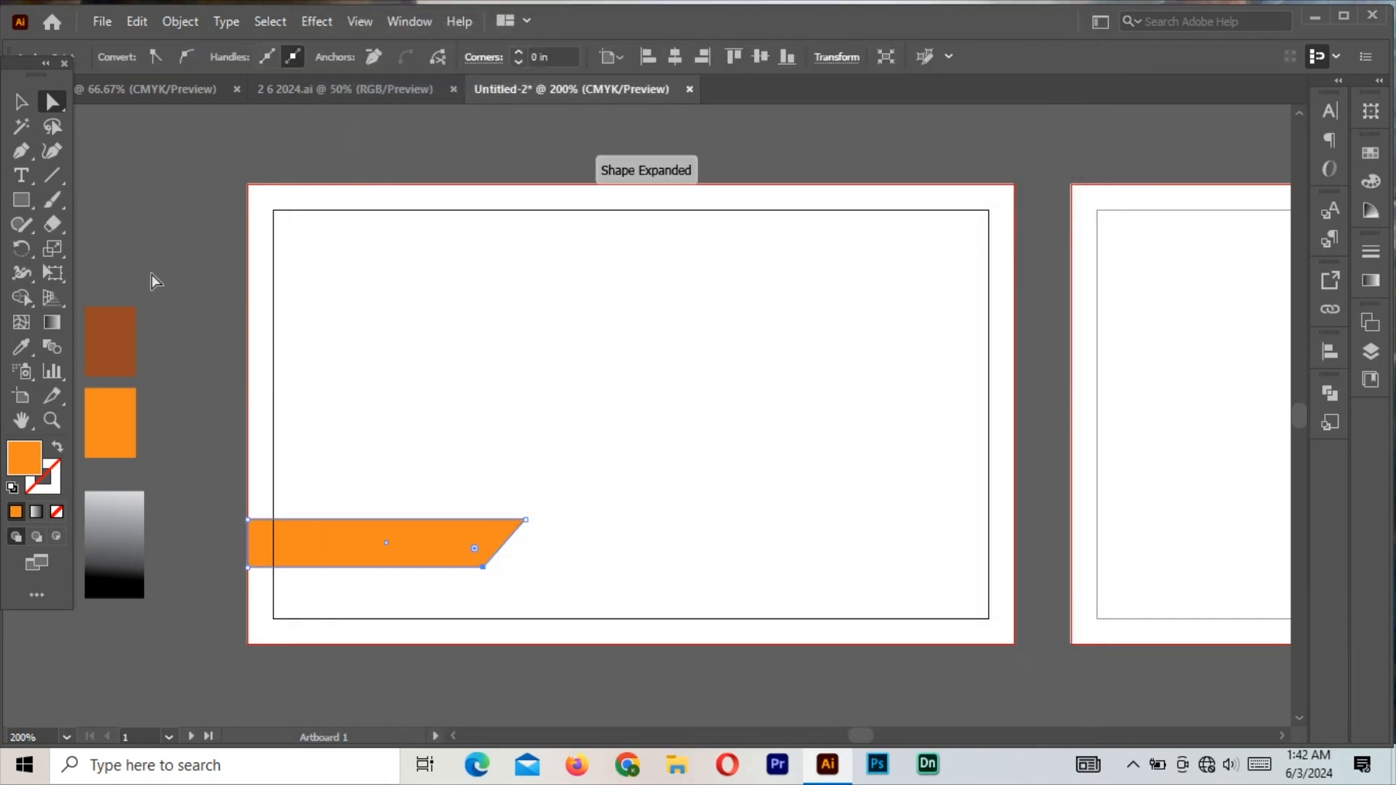
# - Reflect the slanted orange bar across the vertical axis as a copy
pyautogui.click(327, 543)
pyautogui.press('v')
pyautogui.rightClick(392, 544)
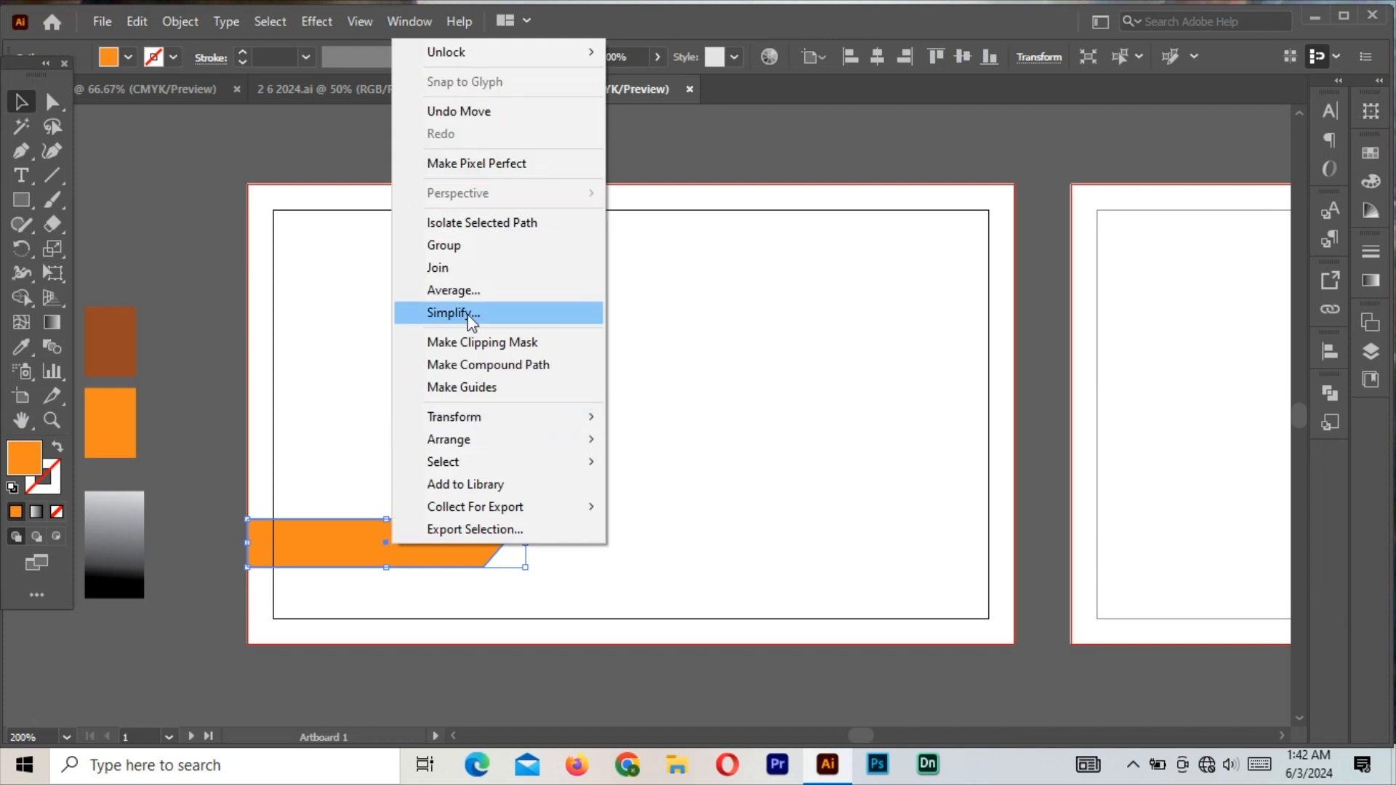
pyautogui.moveTo(487, 415)
pyautogui.click(690, 494)
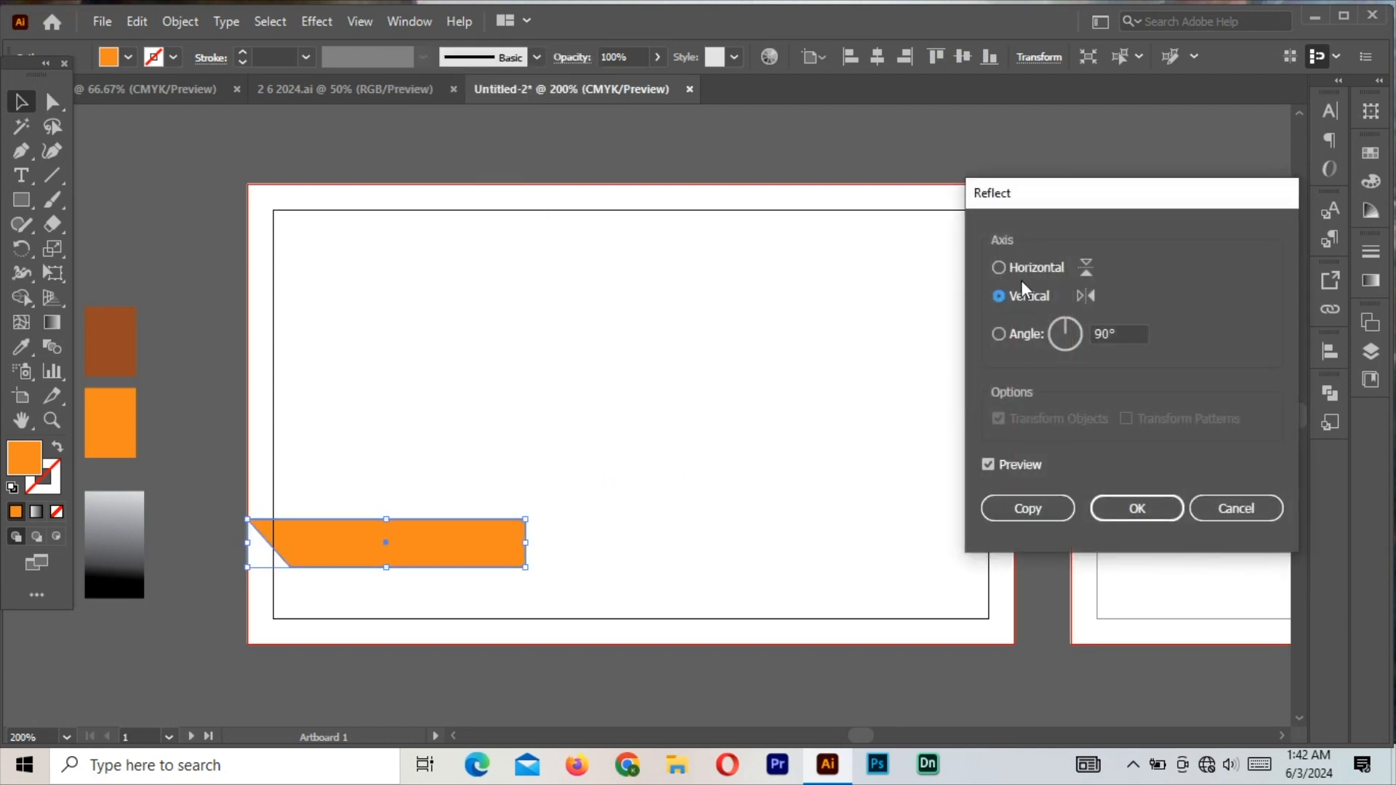
pyautogui.click(997, 266)
pyautogui.click(998, 296)
pyautogui.click(998, 334)
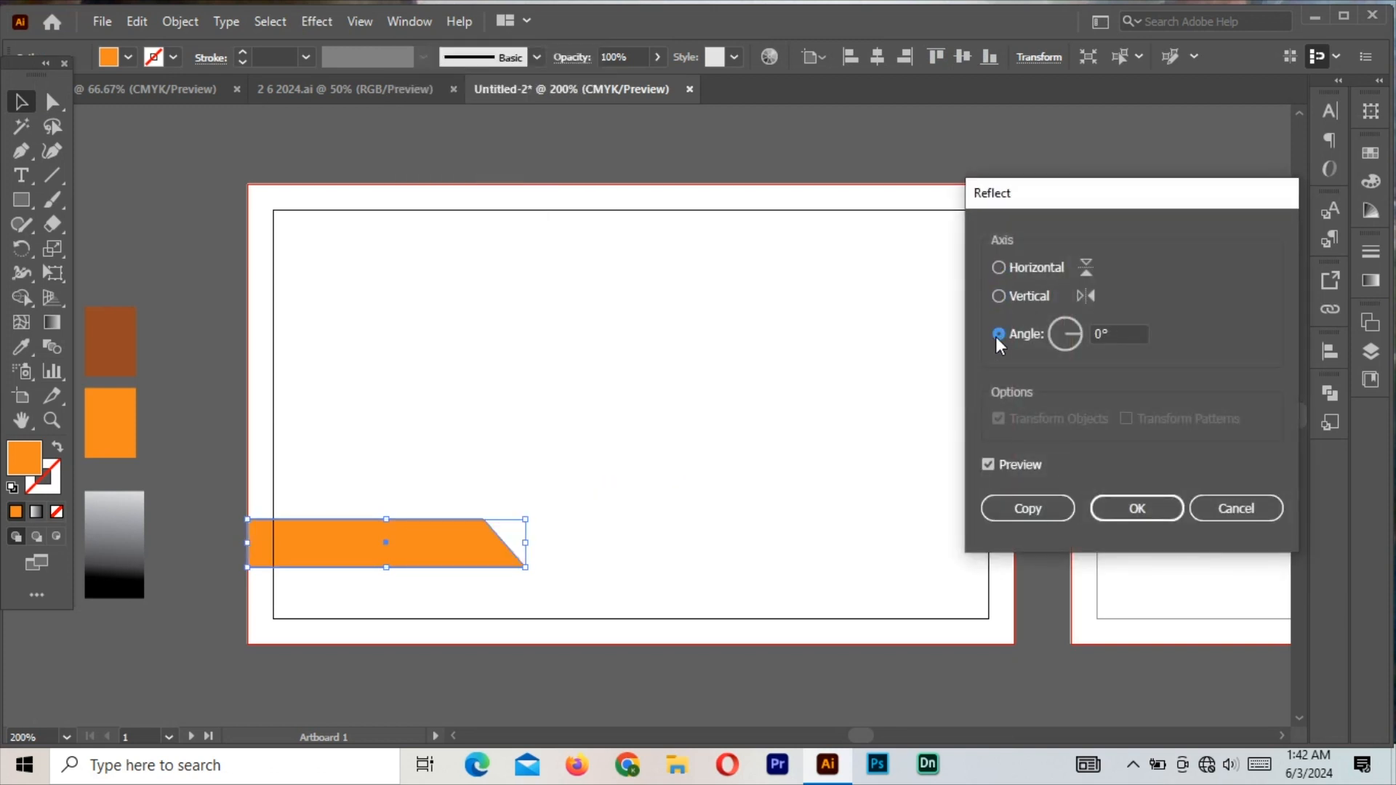
pyautogui.moveTo(1061, 348); pyautogui.dragTo(1050, 341)
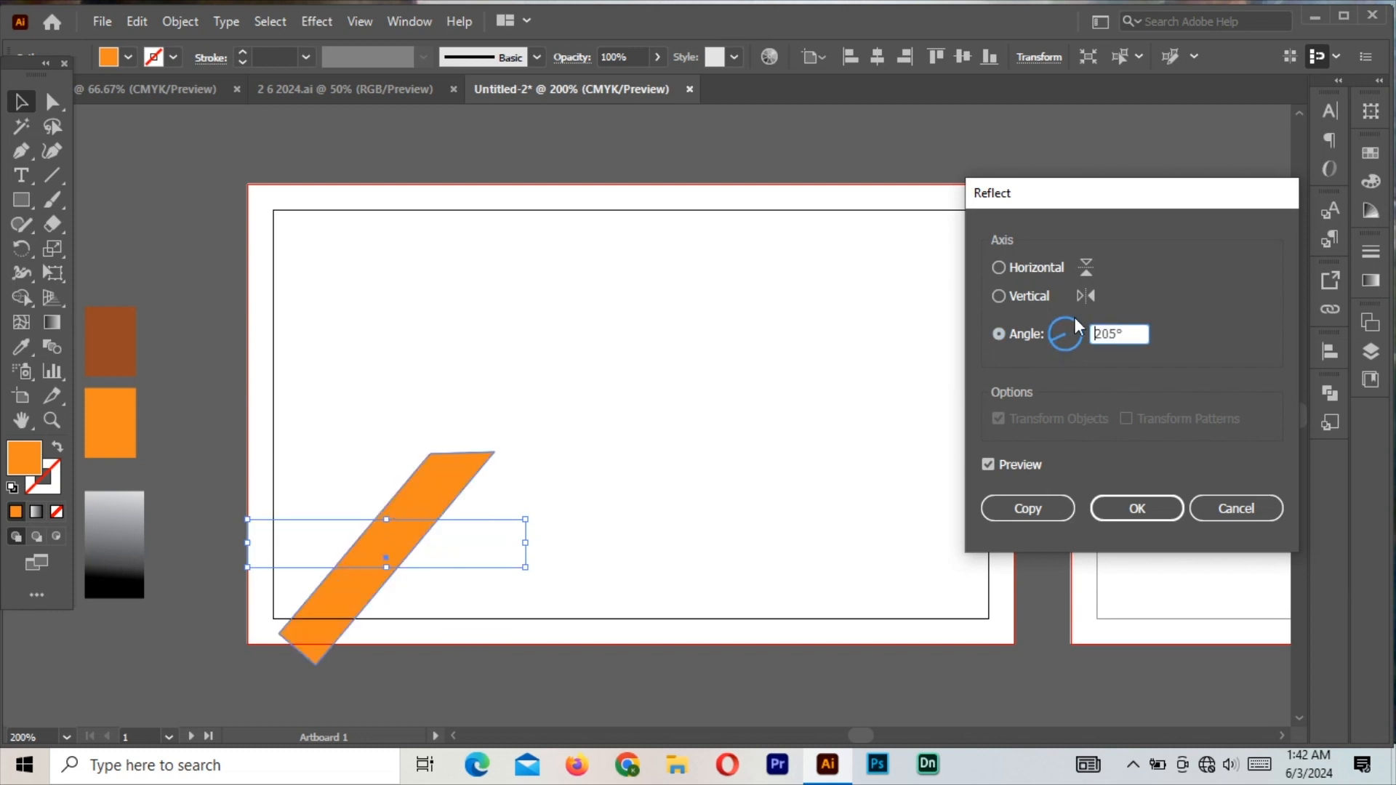
pyautogui.click(999, 298)
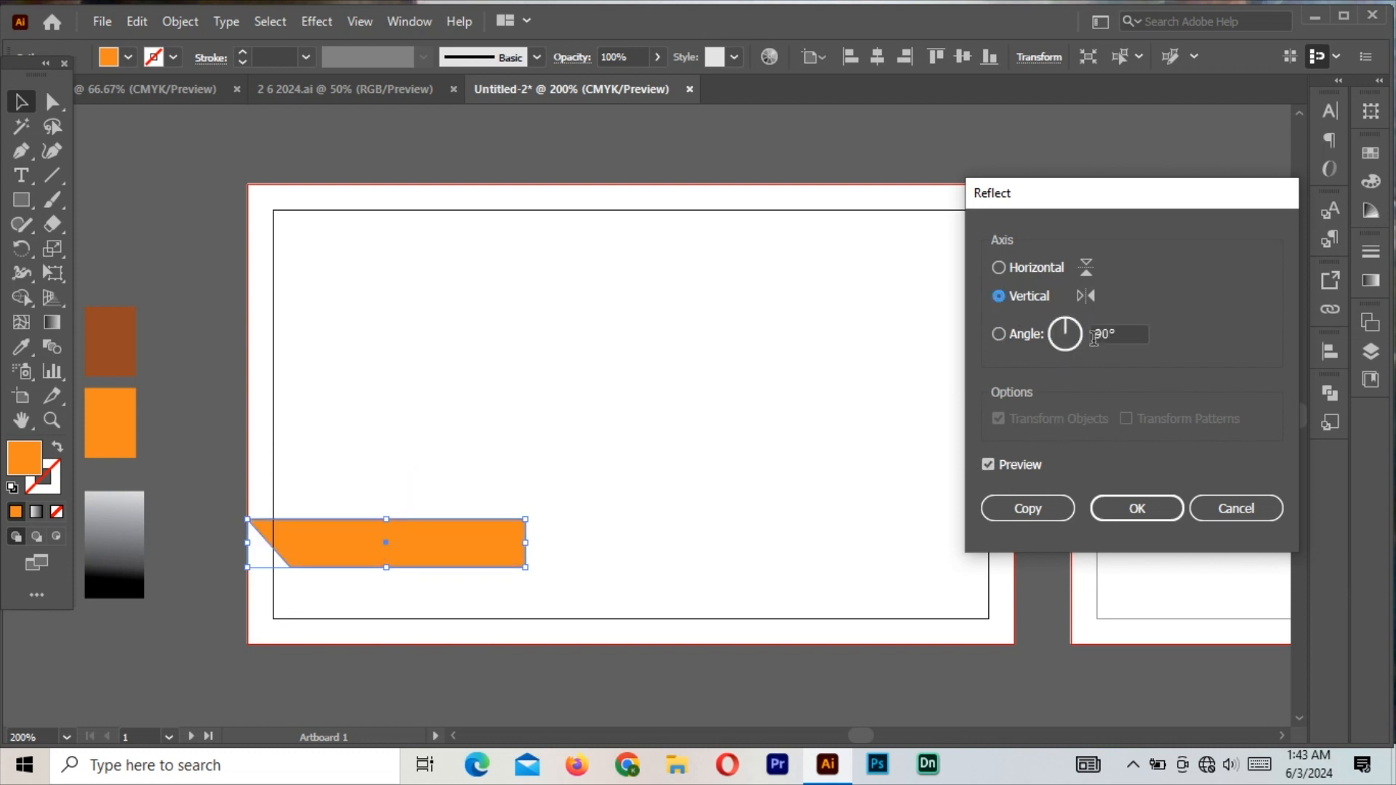
pyautogui.click(1047, 508)
# - Move the reflected bar to the card's right bleed edge and reflect it across the horizontal axis
pyautogui.moveTo(428, 550); pyautogui.dragTo(914, 550)
pyautogui.rightClick(911, 543)
pyautogui.moveTo(959, 412)
pyautogui.click(680, 498)
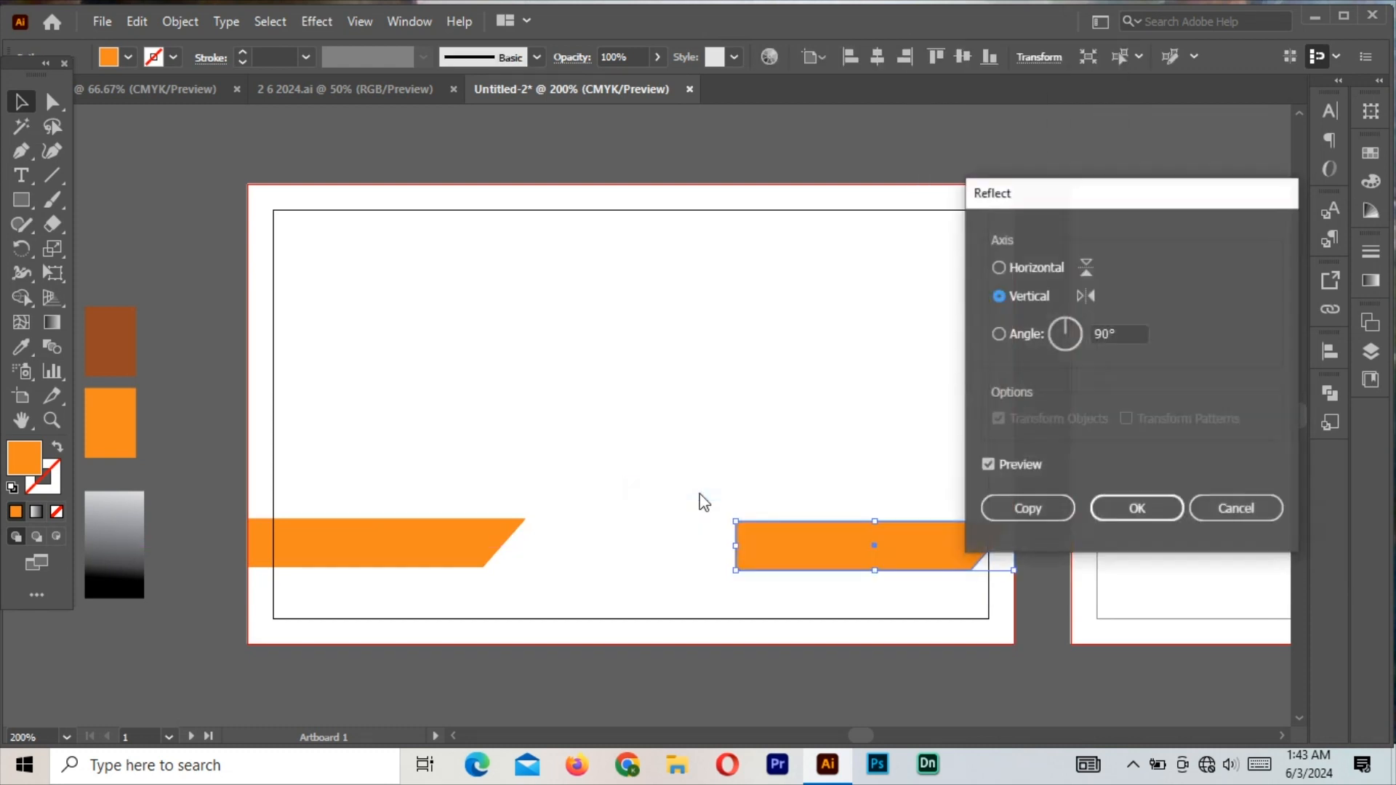
pyautogui.click(998, 267)
pyautogui.click(1136, 508)
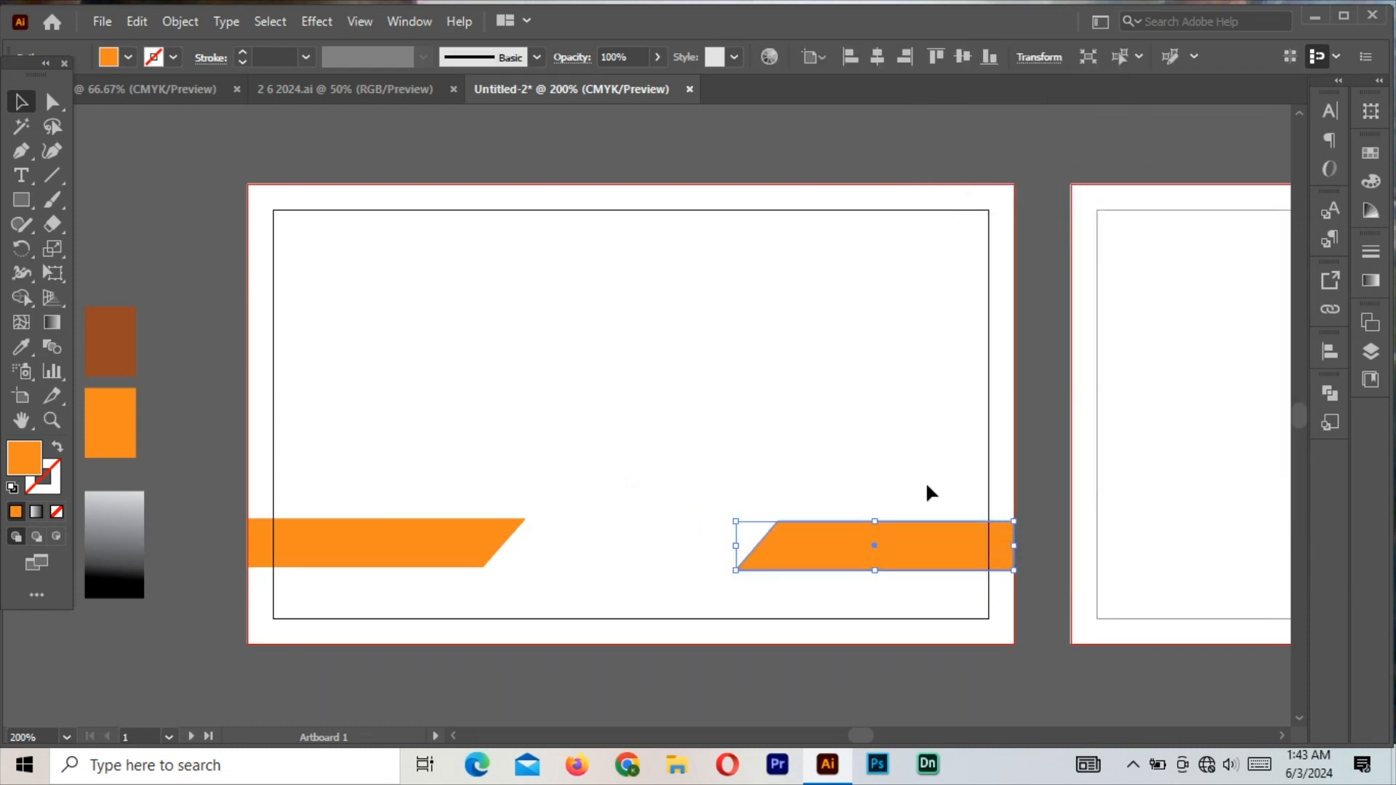
# - Draw a small upright orange rectangle between the two slanted bars, matching the bars' height
pyautogui.click(21, 200)
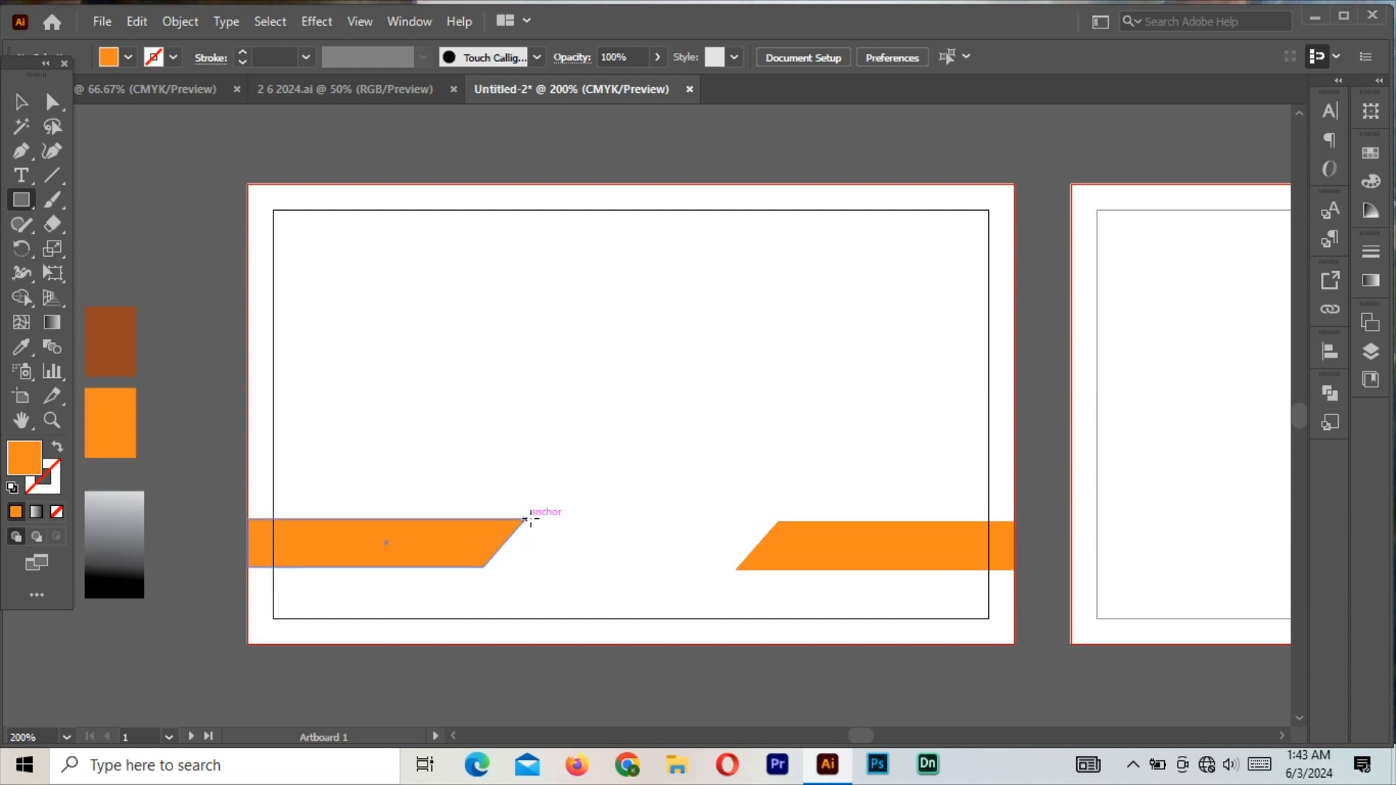
pyautogui.moveTo(577, 519); pyautogui.dragTo(618, 571)
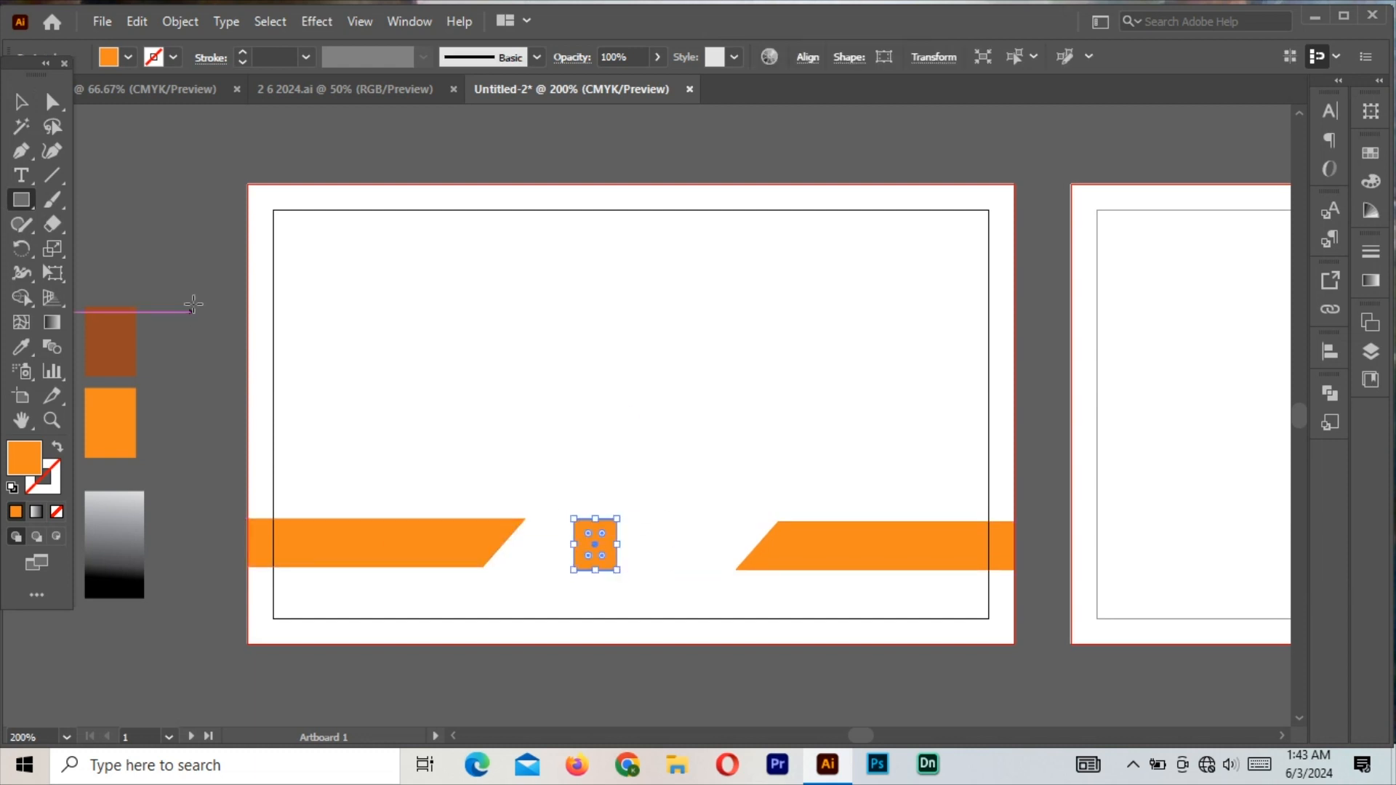
pyautogui.press('a')
pyautogui.hotkey('ctrl', '+')
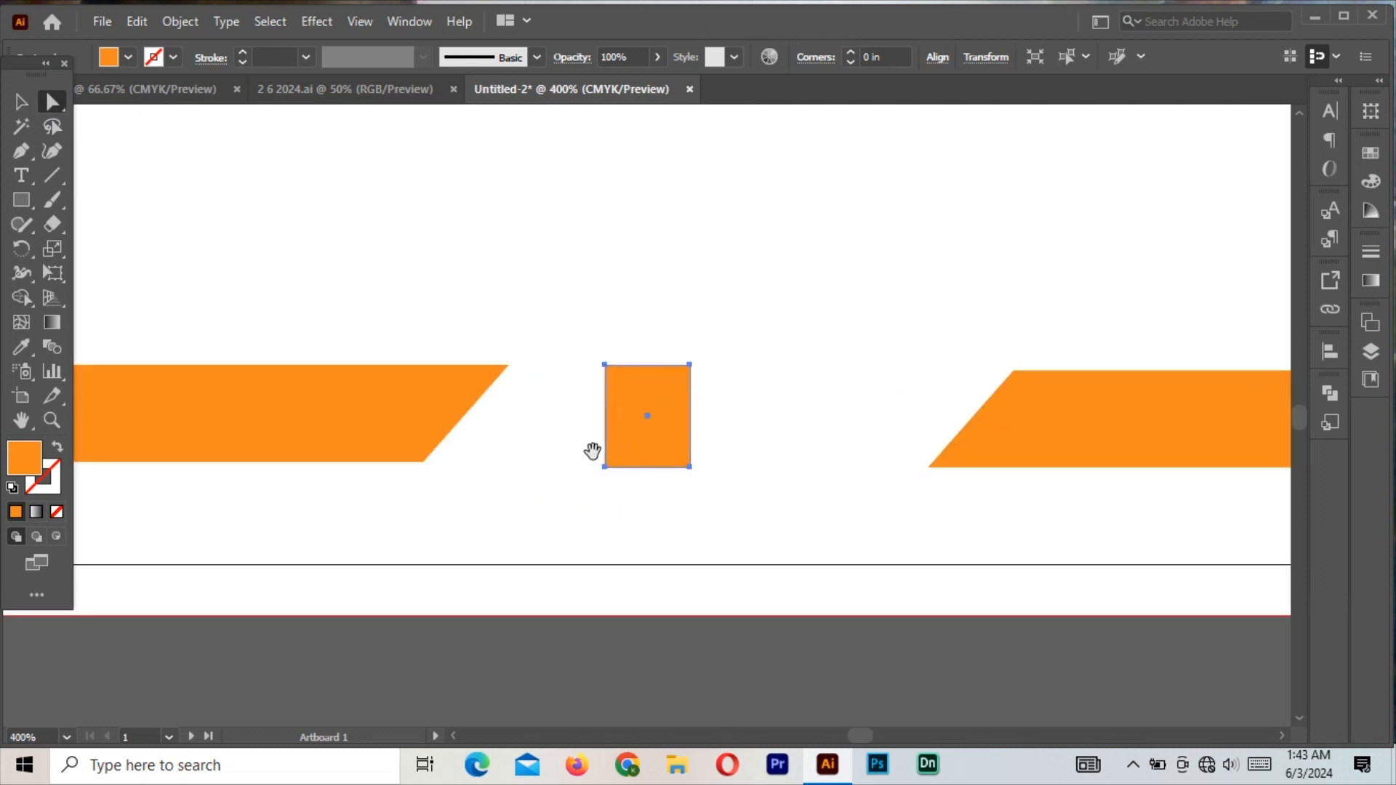
# - Slant the small upright orange rectangle into a parallelogram by shifting its two upper anchor points rightward
pyautogui.hotkey('ctrl', '+')
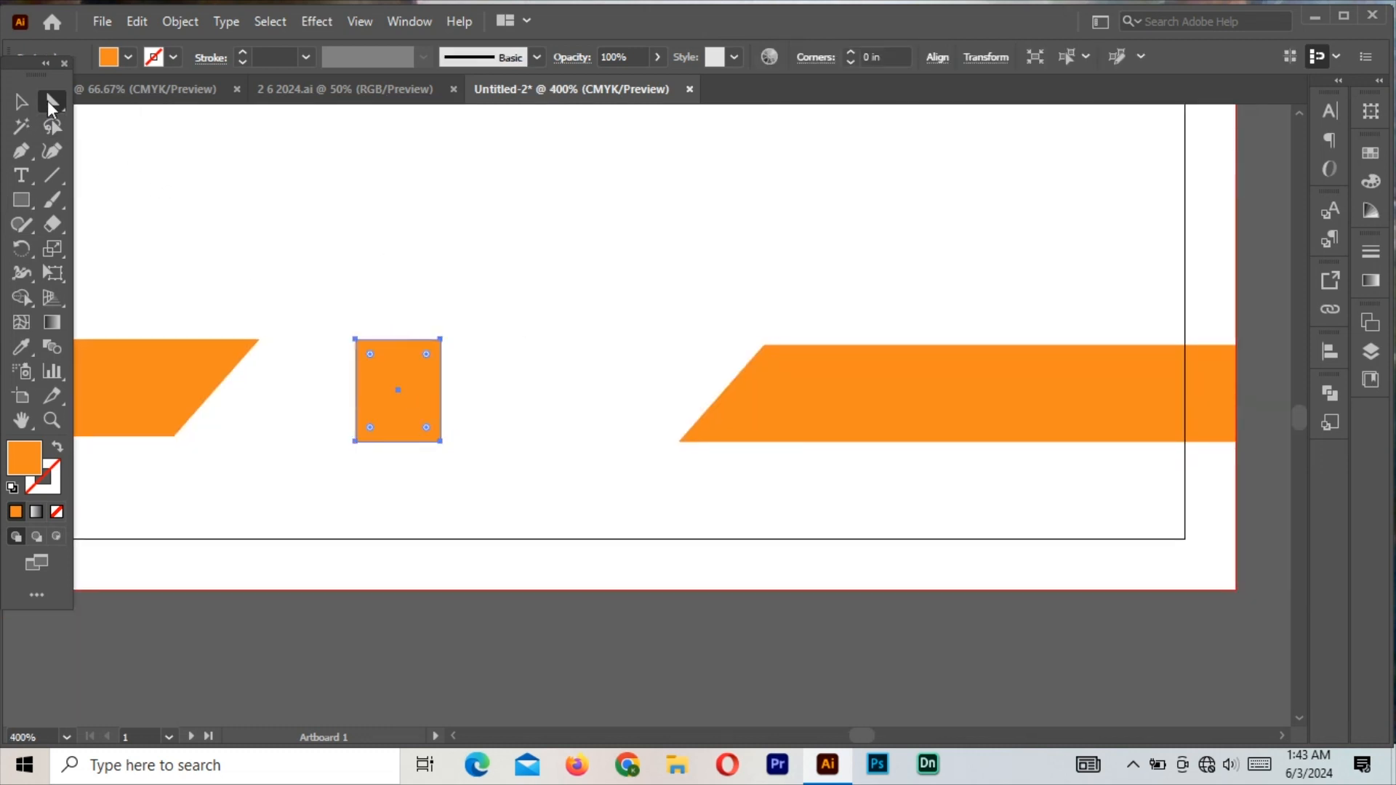
pyautogui.moveTo(327, 330); pyautogui.dragTo(507, 363)
pyautogui.hotkey('shift', 'Right')
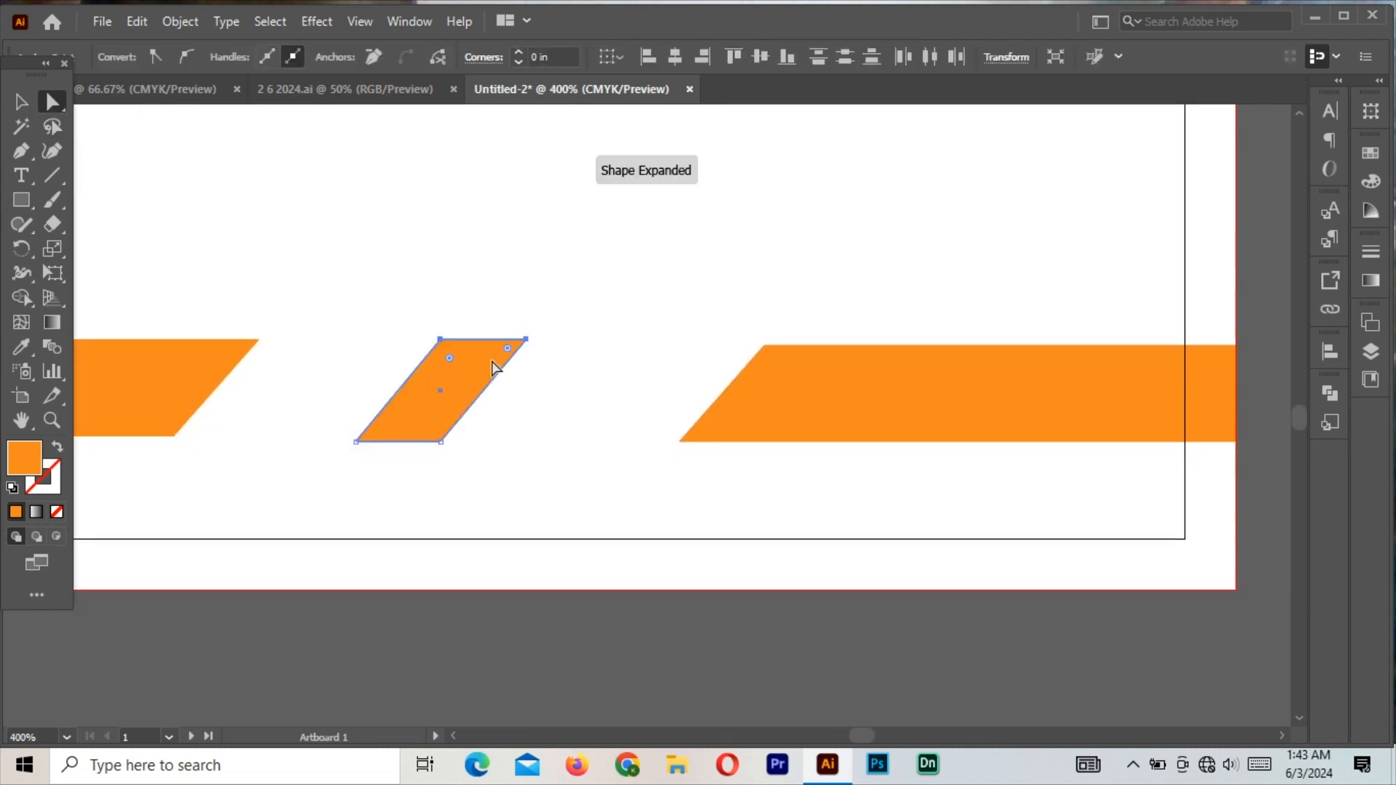
# - Draw an orange square between the left bar and the parallelogram, and reshape its corners into a fold piece joining them
pyautogui.hotkey('ctrl', 'shift', 'a')
pyautogui.moveTo(258, 339); pyautogui.dragTo(361, 440)
pyautogui.press('a')
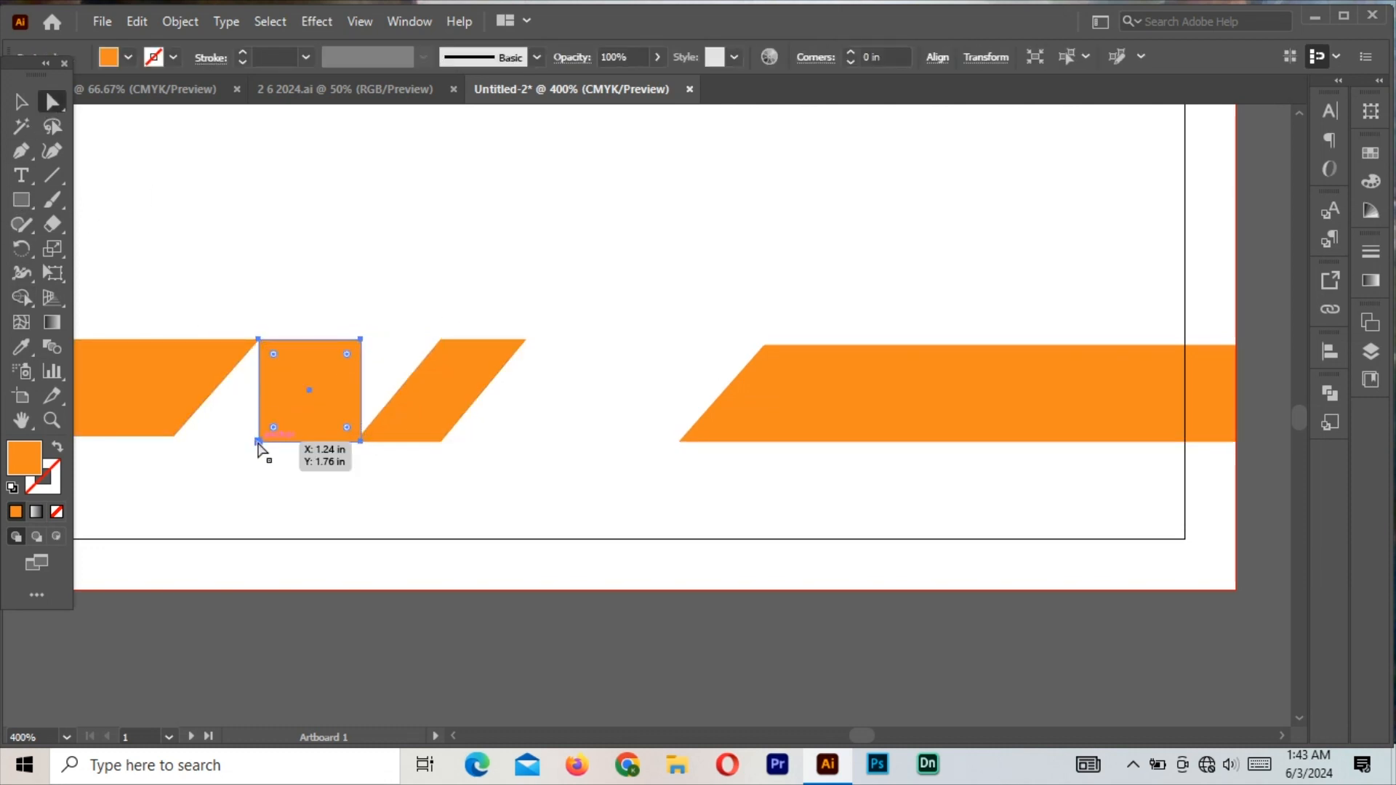
pyautogui.moveTo(262, 445); pyautogui.dragTo(198, 409)
pyautogui.moveTo(361, 339); pyautogui.dragTo(411, 373)
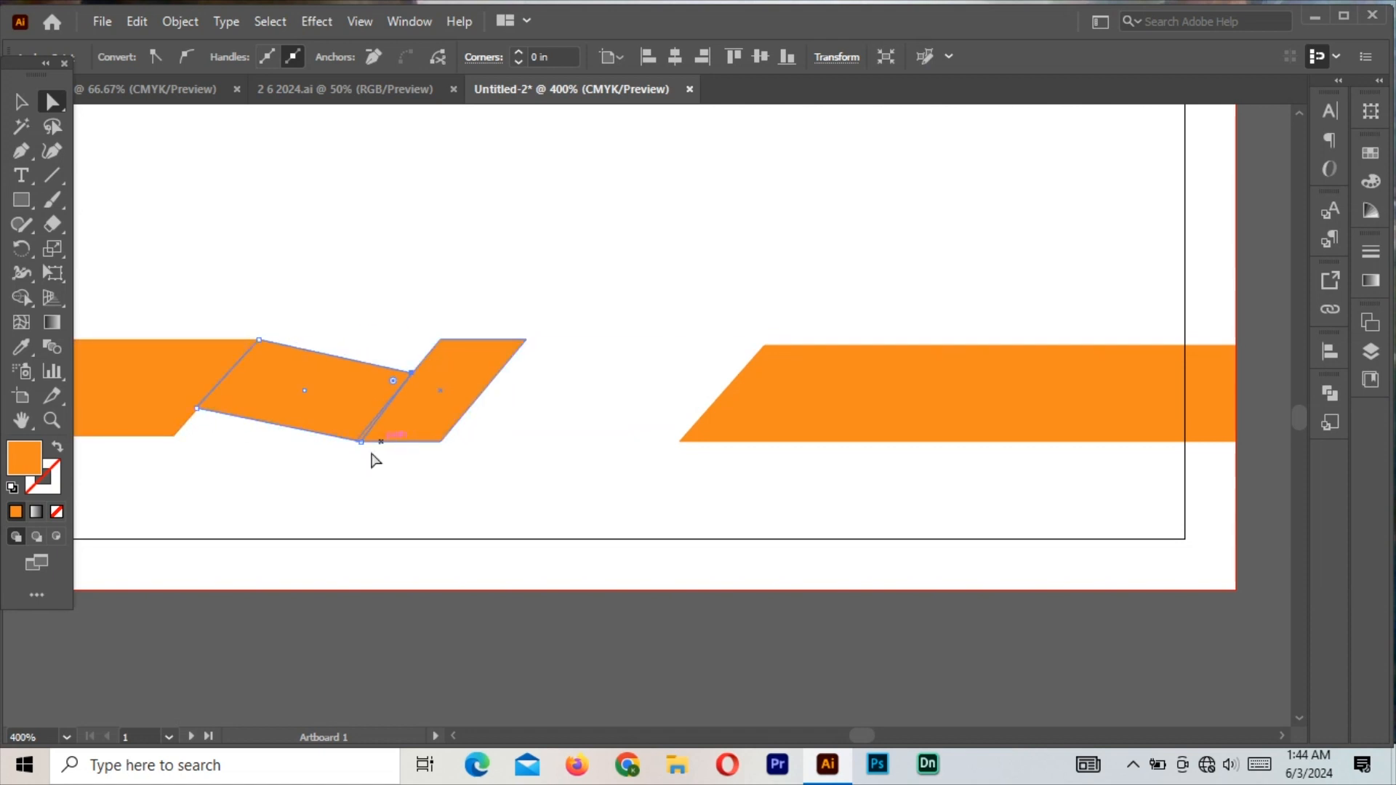
pyautogui.moveTo(361, 441); pyautogui.dragTo(355, 441)
pyautogui.click(20, 104)
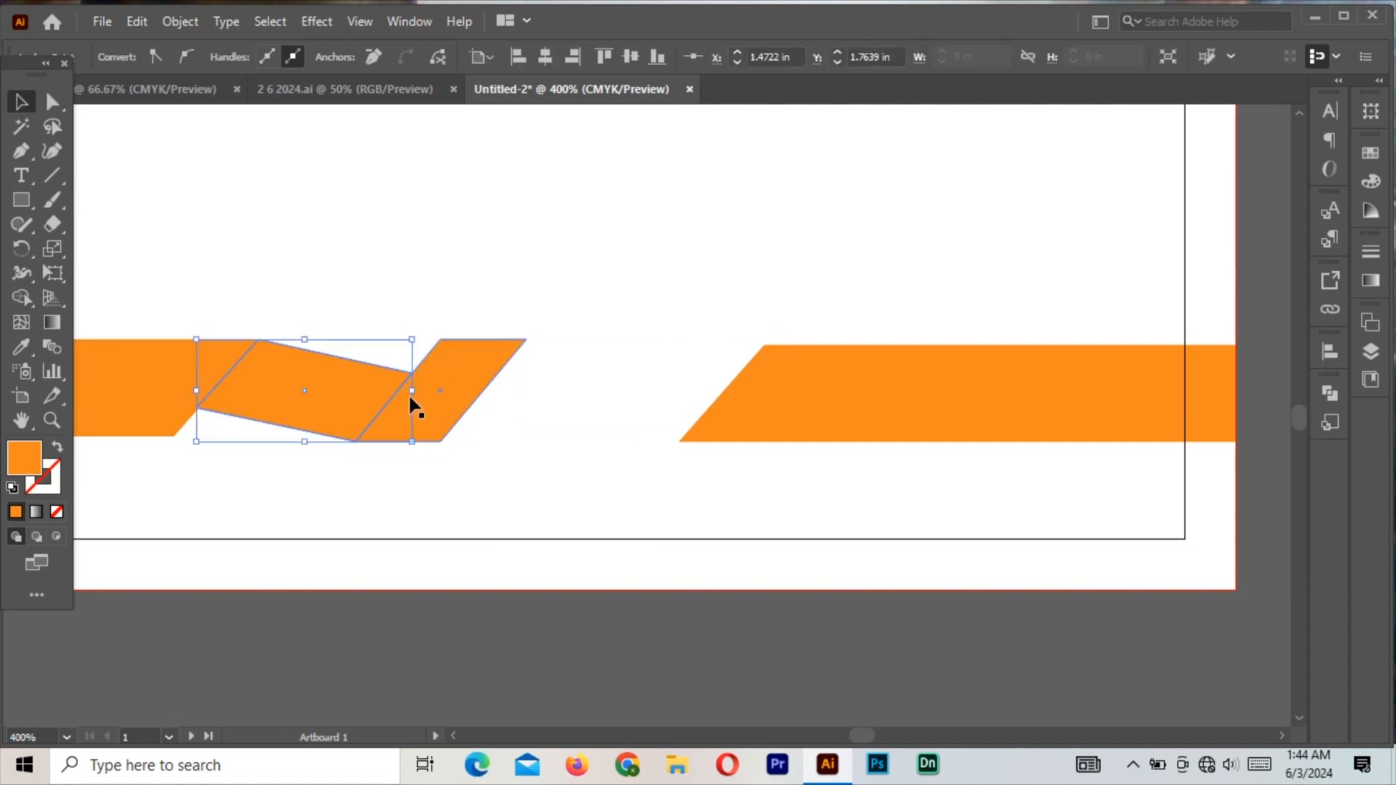
# - Narrow the fold piece, realign its corner points with the left bar, and move the parallelogram up against it
pyautogui.moveTo(413, 392); pyautogui.dragTo(302, 362)
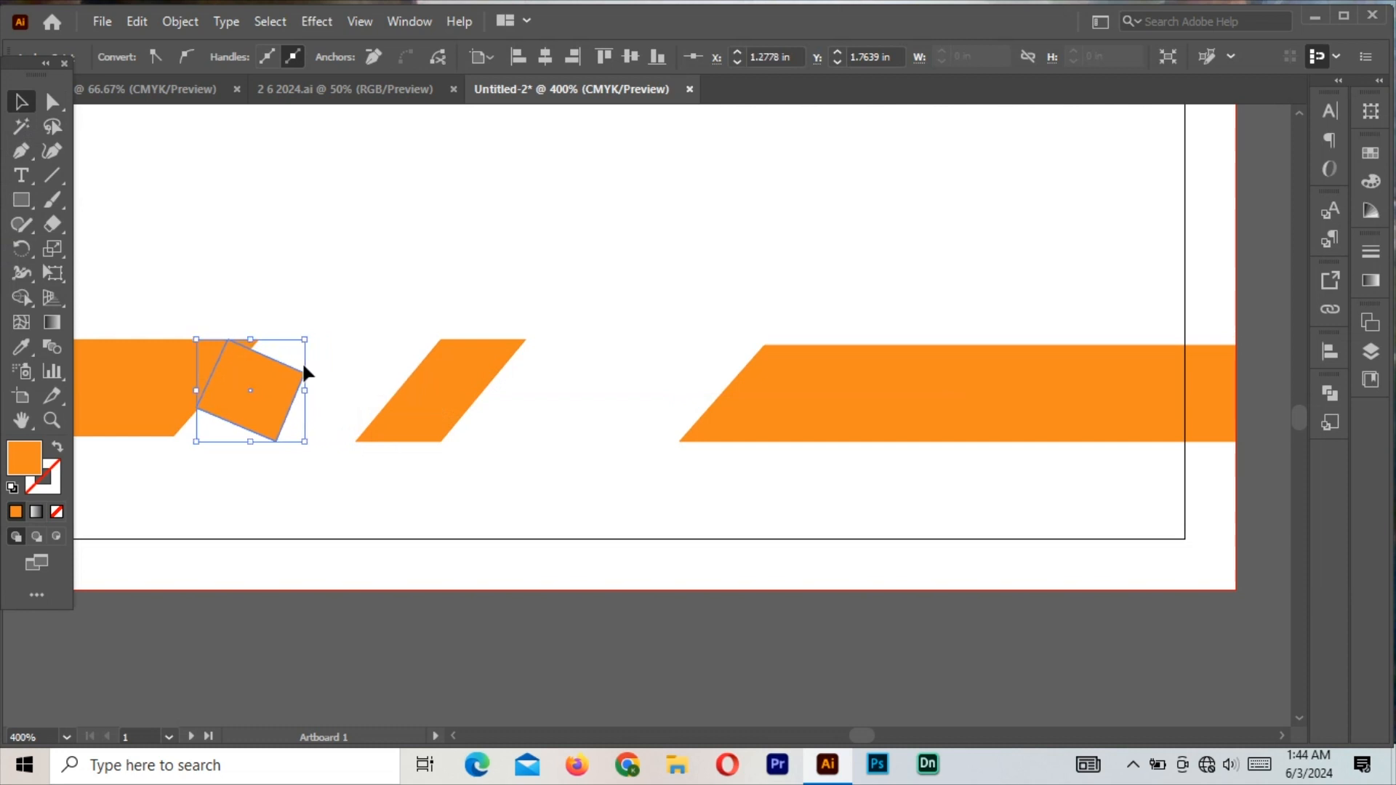
pyautogui.press('a')
pyautogui.moveTo(227, 339); pyautogui.dragTo(258, 339)
pyautogui.moveTo(275, 446); pyautogui.dragTo(257, 436)
pyautogui.click(21, 105)
pyautogui.moveTo(414, 437); pyautogui.dragTo(322, 441)
# - Swap fill and stroke on the parallelogram and the fold piece so both have only an orange outline
pyautogui.click(59, 446)
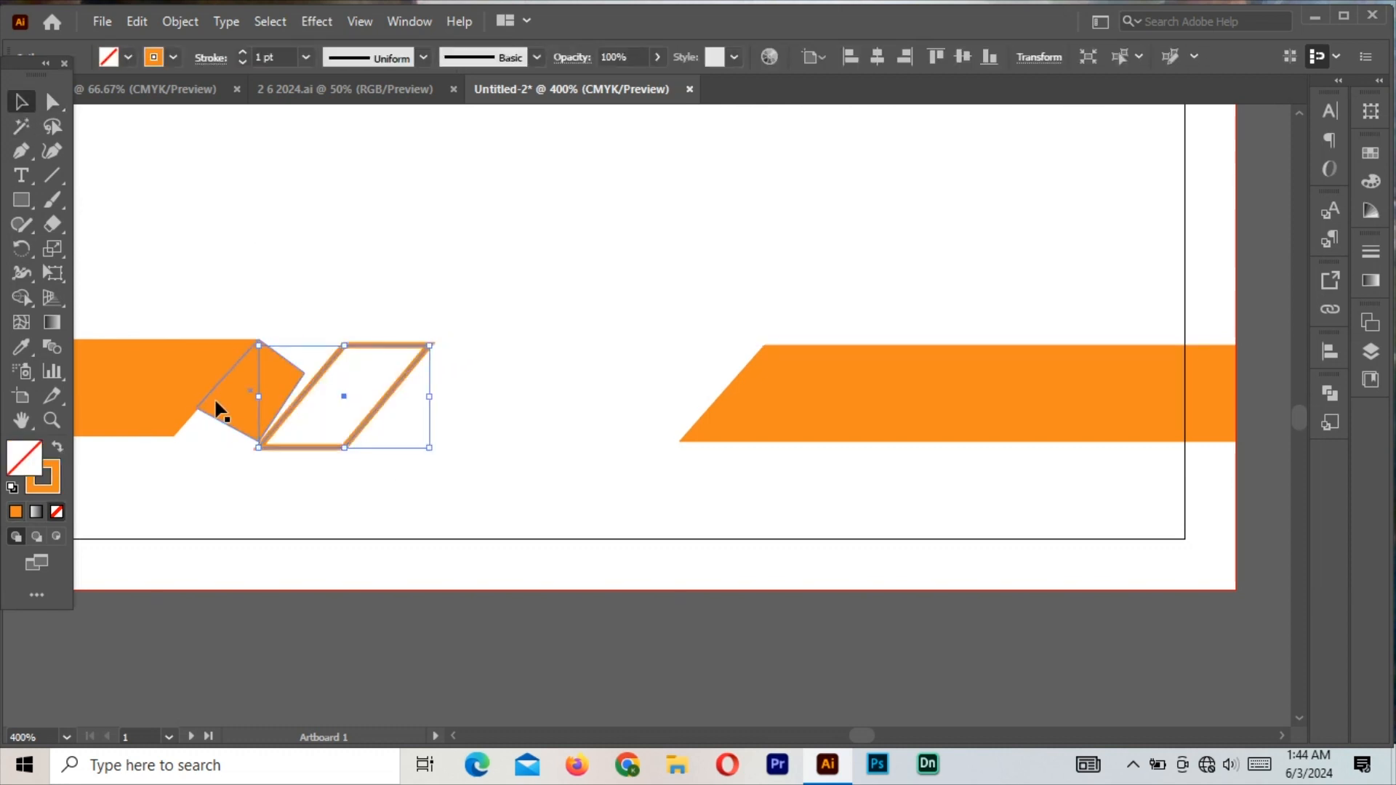
pyautogui.click(216, 400)
pyautogui.click(57, 447)
pyautogui.click(295, 412)
pyautogui.click(285, 357)
pyautogui.press('a')
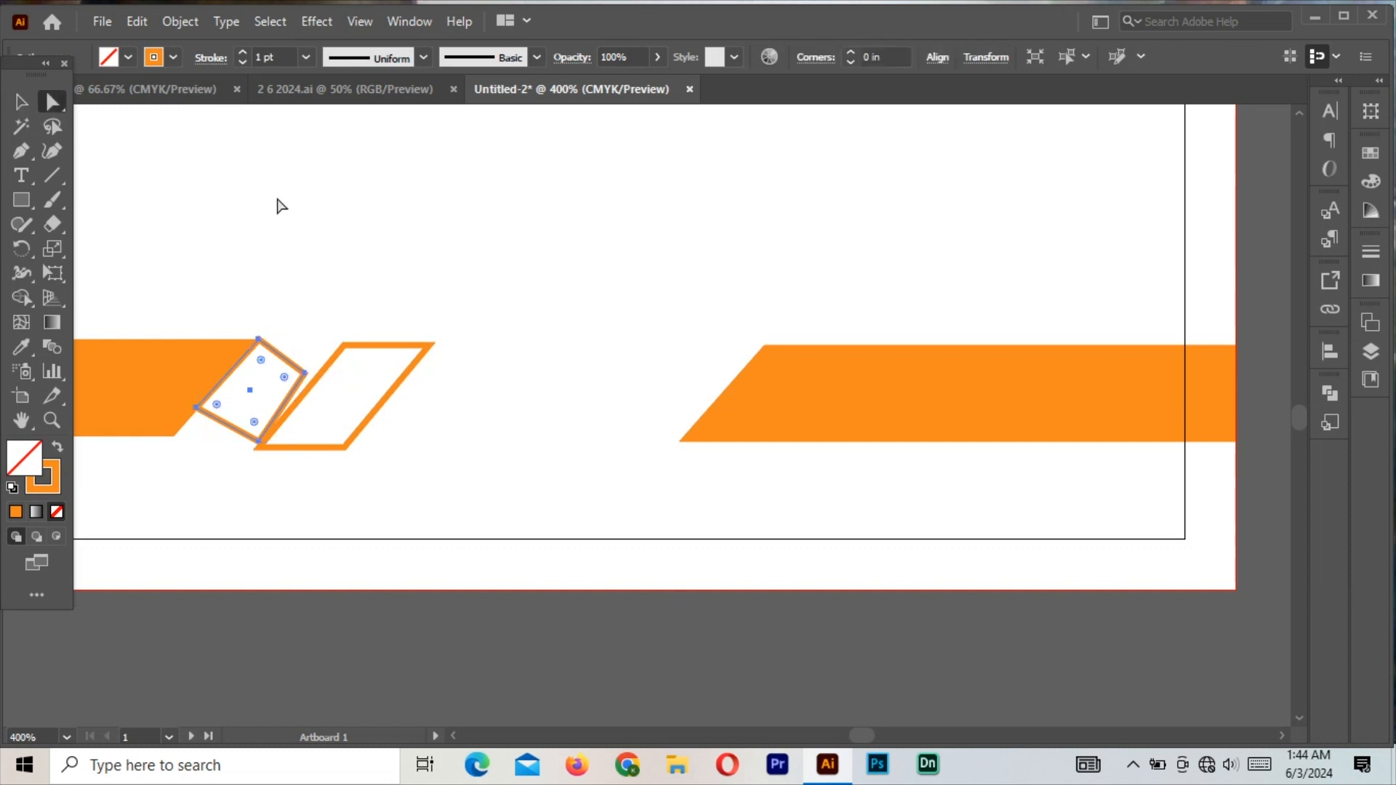
pyautogui.hotkey('ctrl', '=')
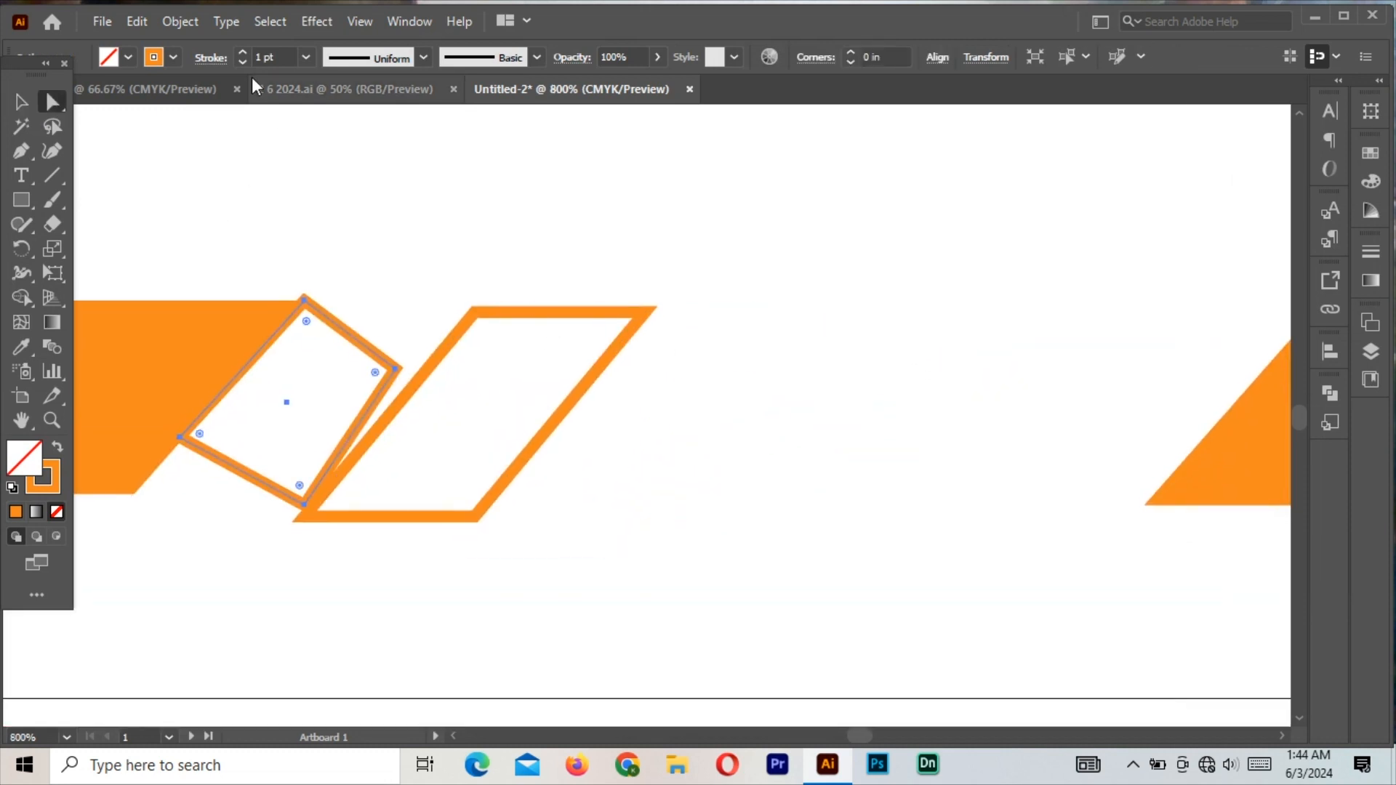
# - Set the stroke weight of the fold piece and the parallelogram to 0.25 pt
pyautogui.click(242, 61)
pyautogui.click(242, 60)
pyautogui.click(241, 61)
pyautogui.click(386, 217)
pyautogui.click(463, 320)
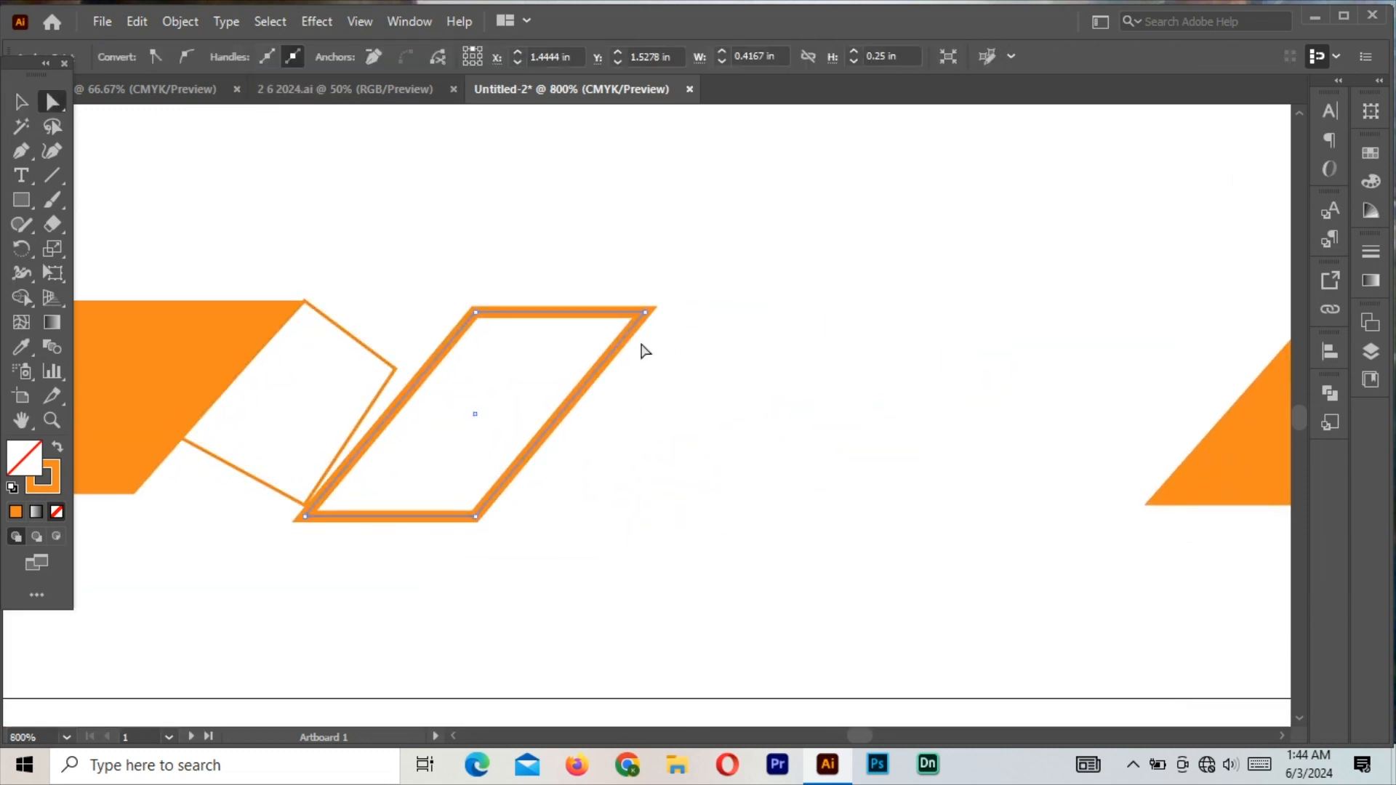
pyautogui.click(21, 102)
pyautogui.click(243, 63)
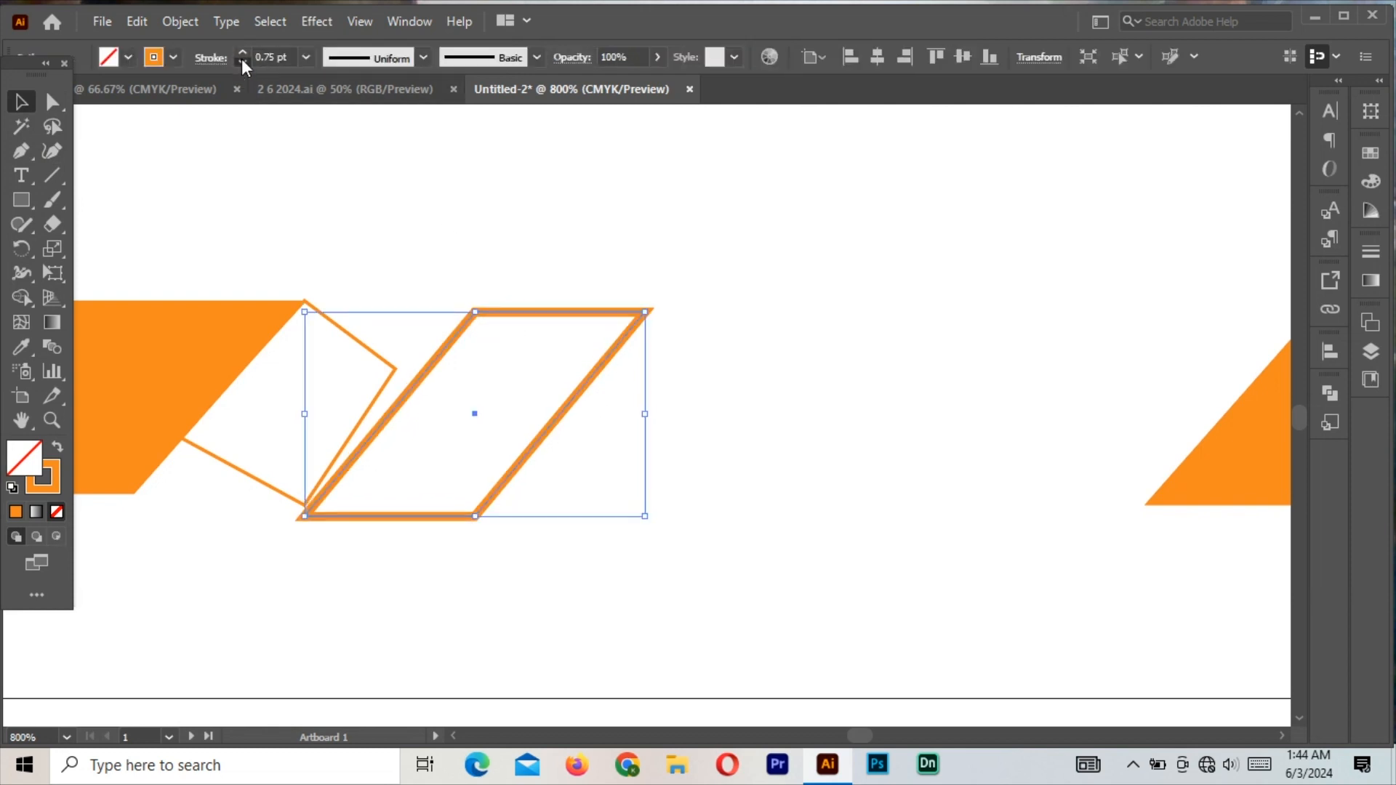
pyautogui.click(242, 62)
pyautogui.click(242, 63)
pyautogui.click(146, 172)
pyautogui.press('a')
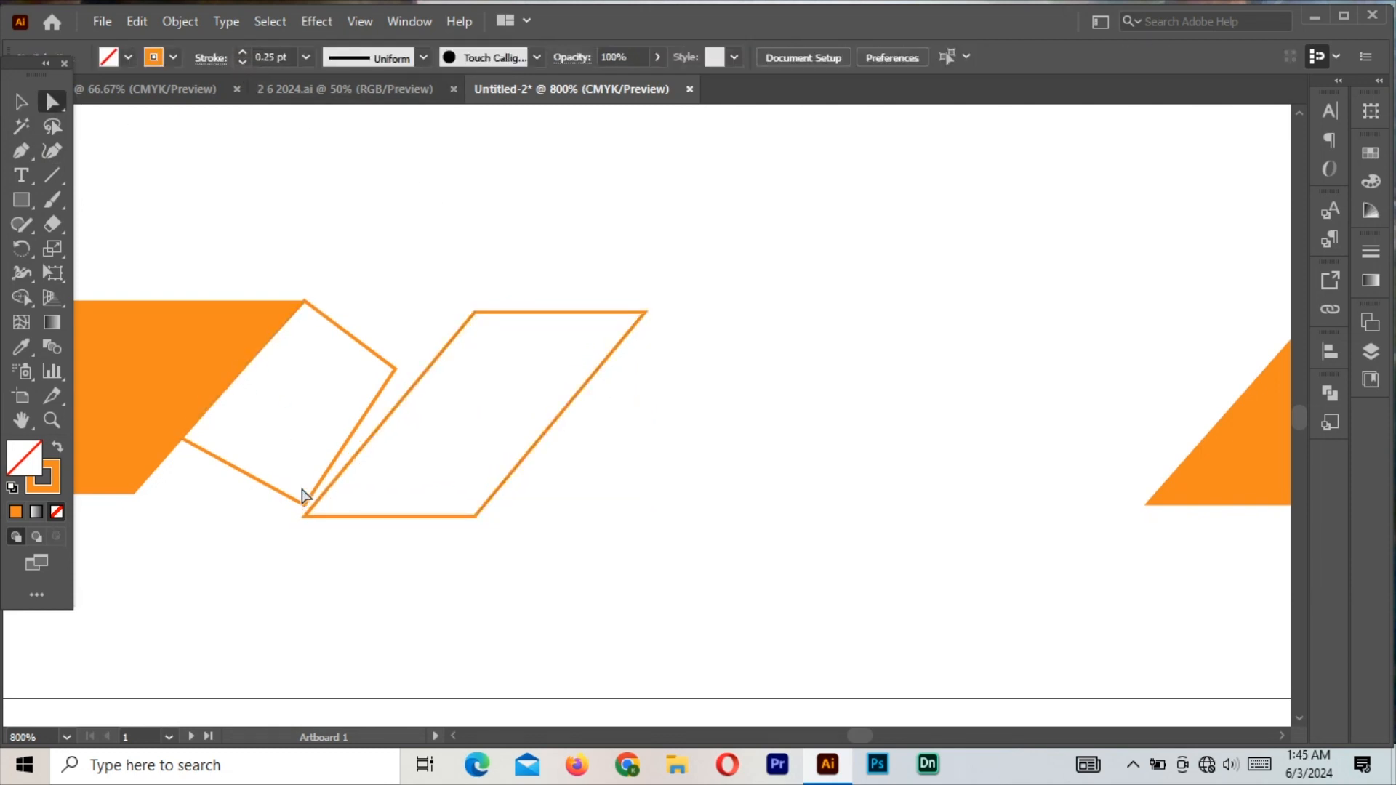
# - Move the fold piece's two outer corner points onto the parallelogram's slanted edge and lower-left corner
pyautogui.moveTo(303, 503); pyautogui.dragTo(295, 517)
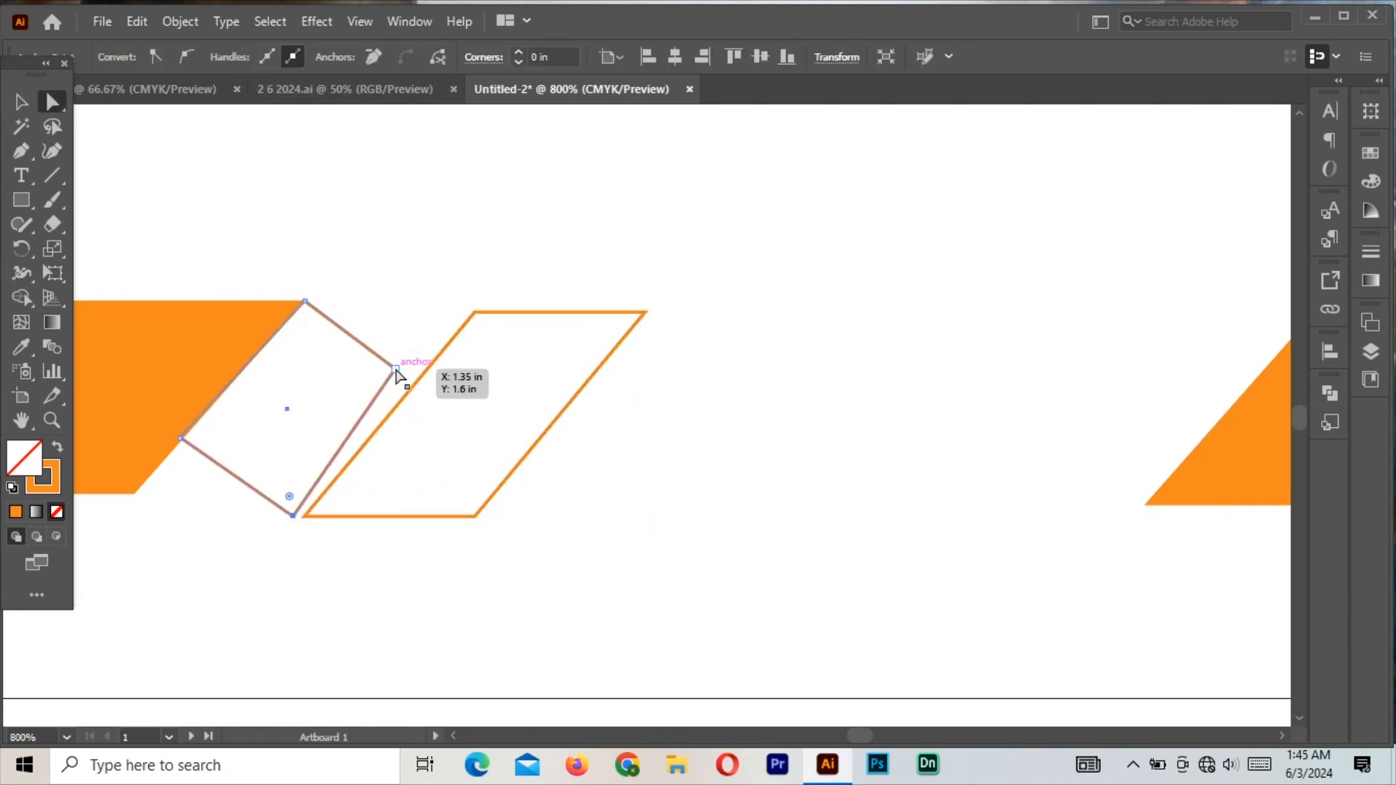
pyautogui.moveTo(396, 368); pyautogui.dragTo(418, 380)
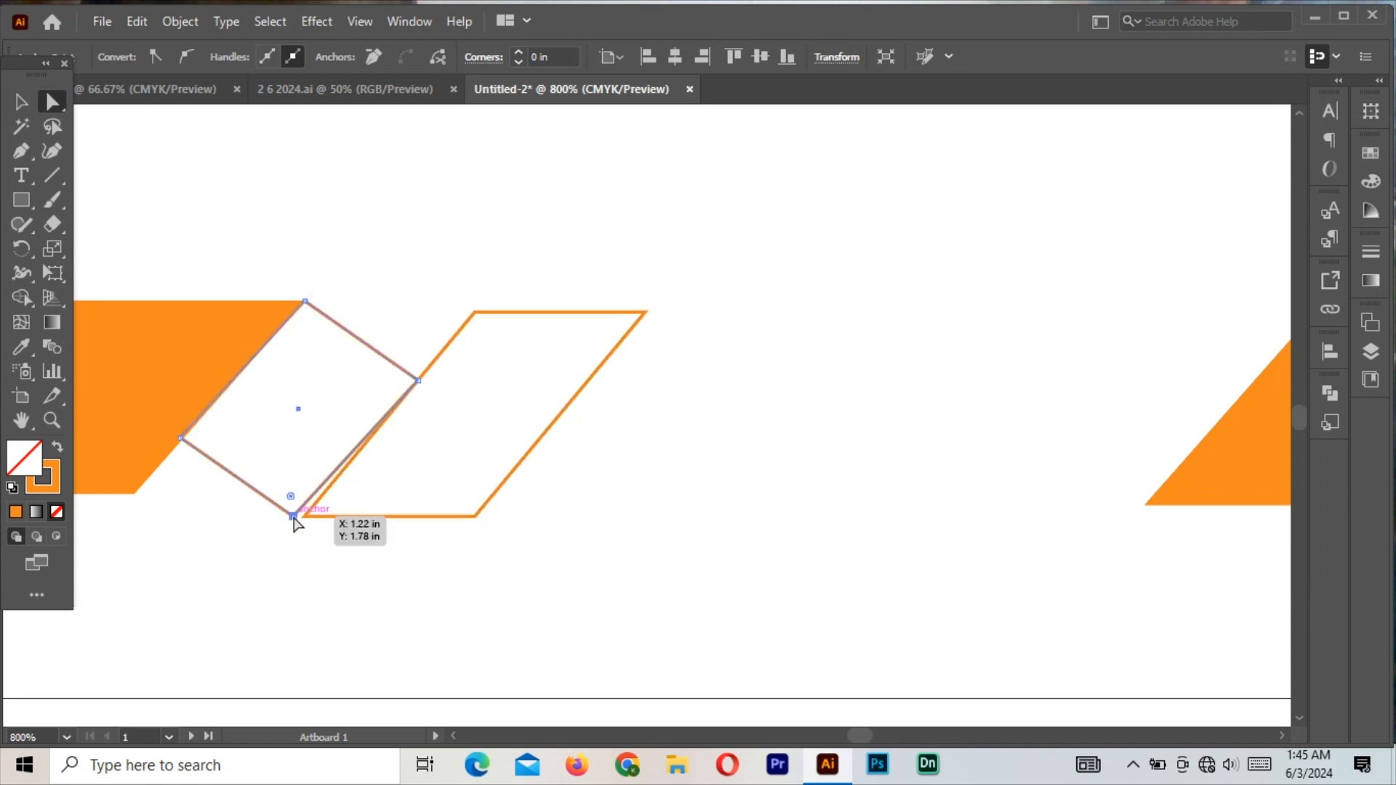
pyautogui.moveTo(294, 517); pyautogui.dragTo(305, 517)
pyautogui.click(21, 102)
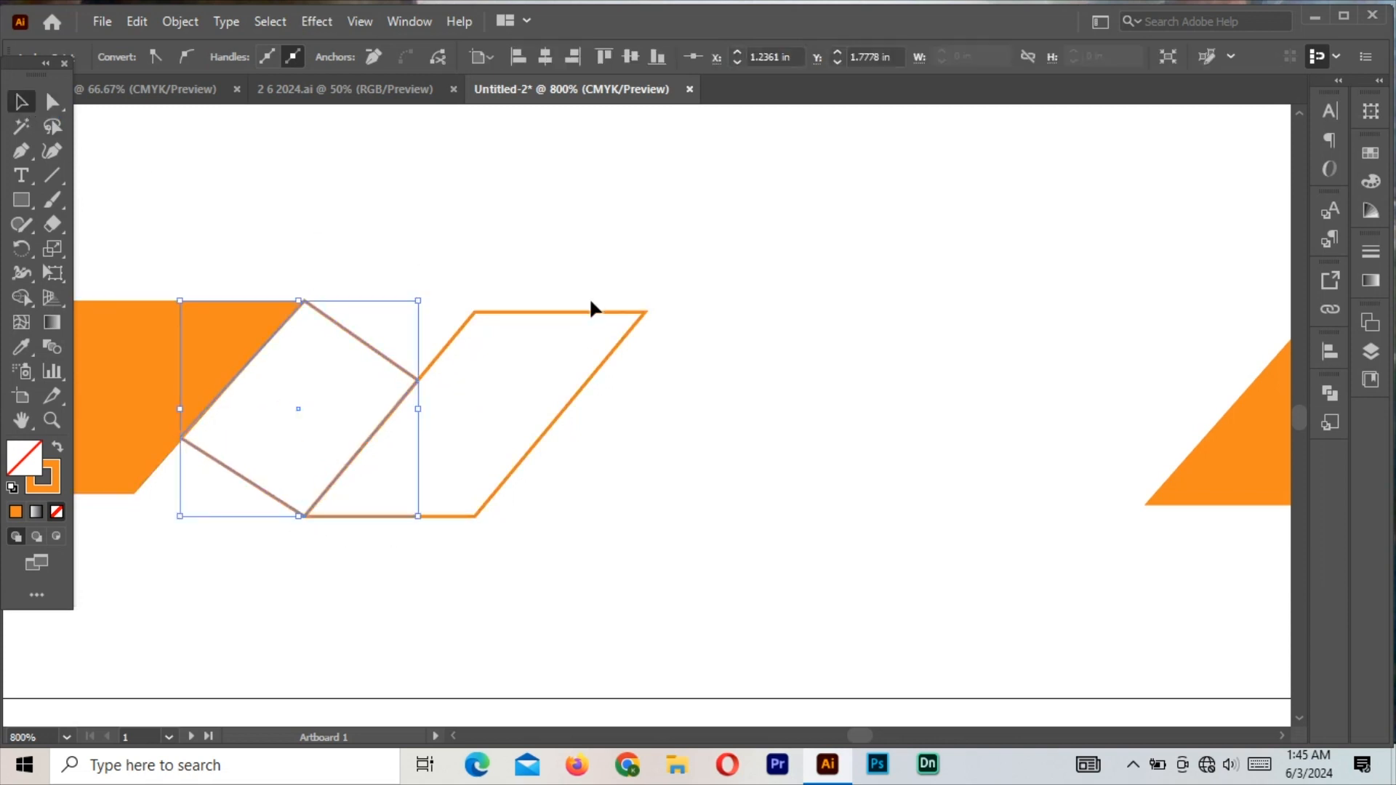
# - Swap stroke and fill on the fold piece and the parallelogram to make both solid orange
pyautogui.click(569, 298)
pyautogui.moveTo(524, 518); pyautogui.dragTo(523, 518)
pyautogui.click(315, 306)
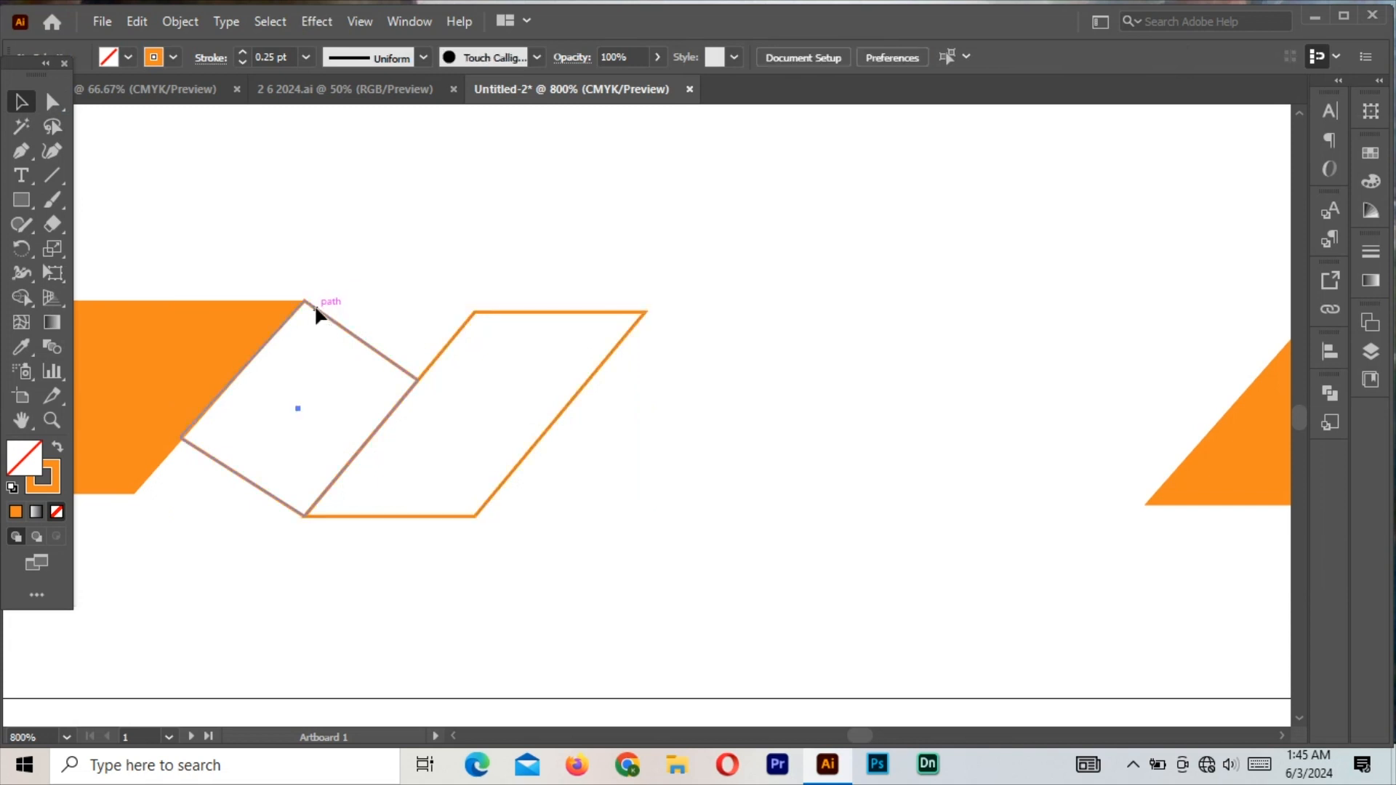
pyautogui.moveTo(299, 300); pyautogui.dragTo(294, 301)
pyautogui.click(333, 269)
pyautogui.click(355, 342)
pyautogui.click(57, 446)
pyautogui.click(565, 312)
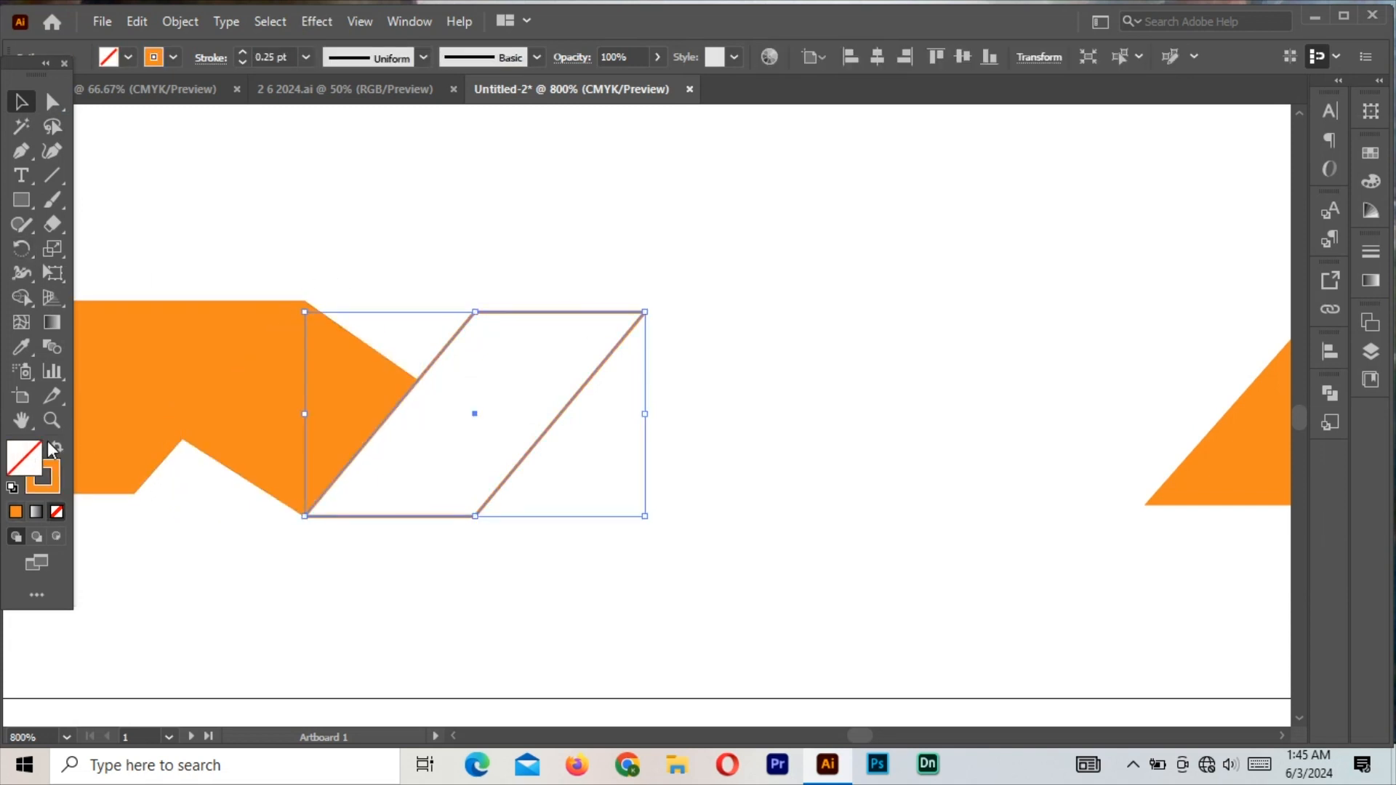
pyautogui.click(57, 446)
pyautogui.click(385, 247)
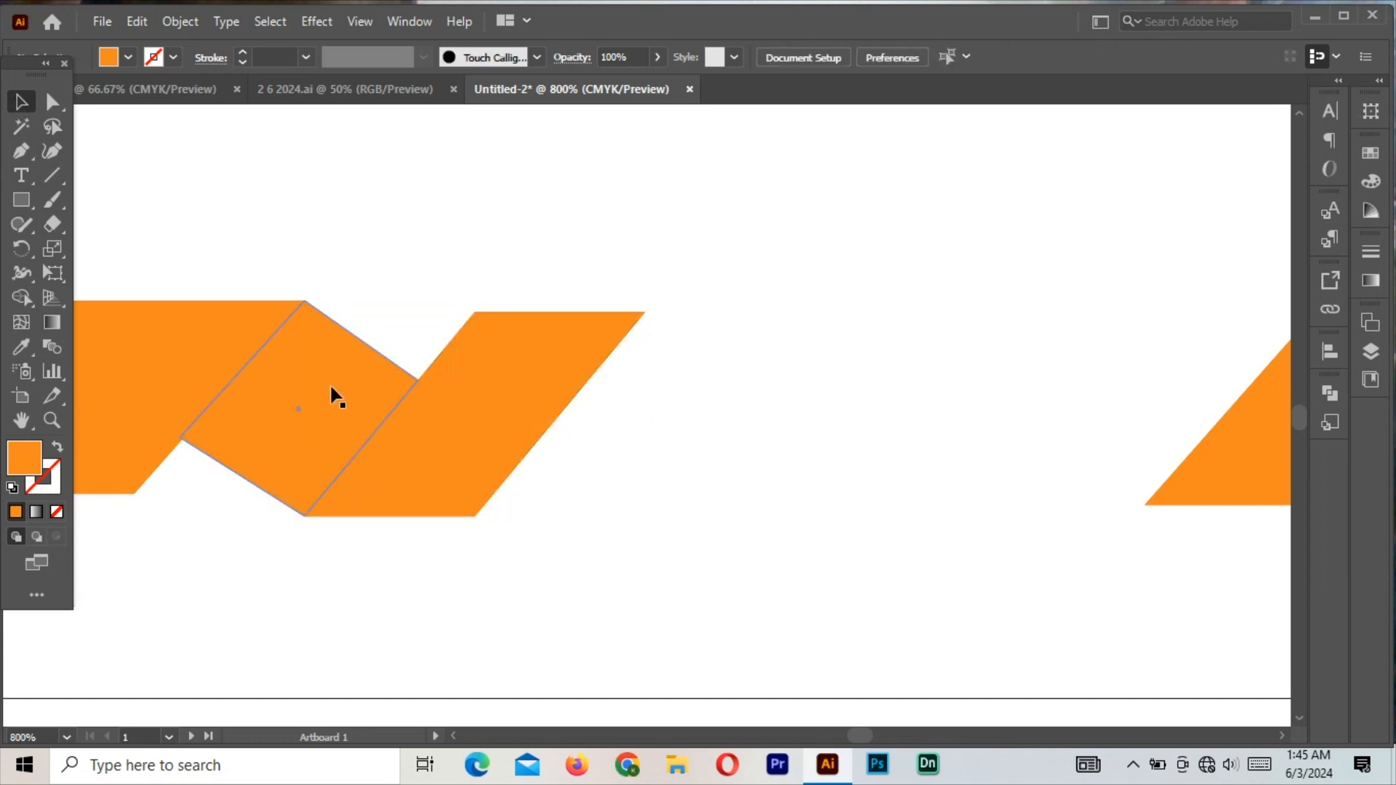
# - Duplicate the fold piece and parallelogram pair twice in a row toward the right bar to extend the ribbon
pyautogui.moveTo(376, 305); pyautogui.dragTo(517, 469)
pyautogui.moveTo(352, 430); pyautogui.dragTo(695, 525)
pyautogui.press('space')
pyautogui.moveTo(1021, 487); pyautogui.dragTo(644, 478)
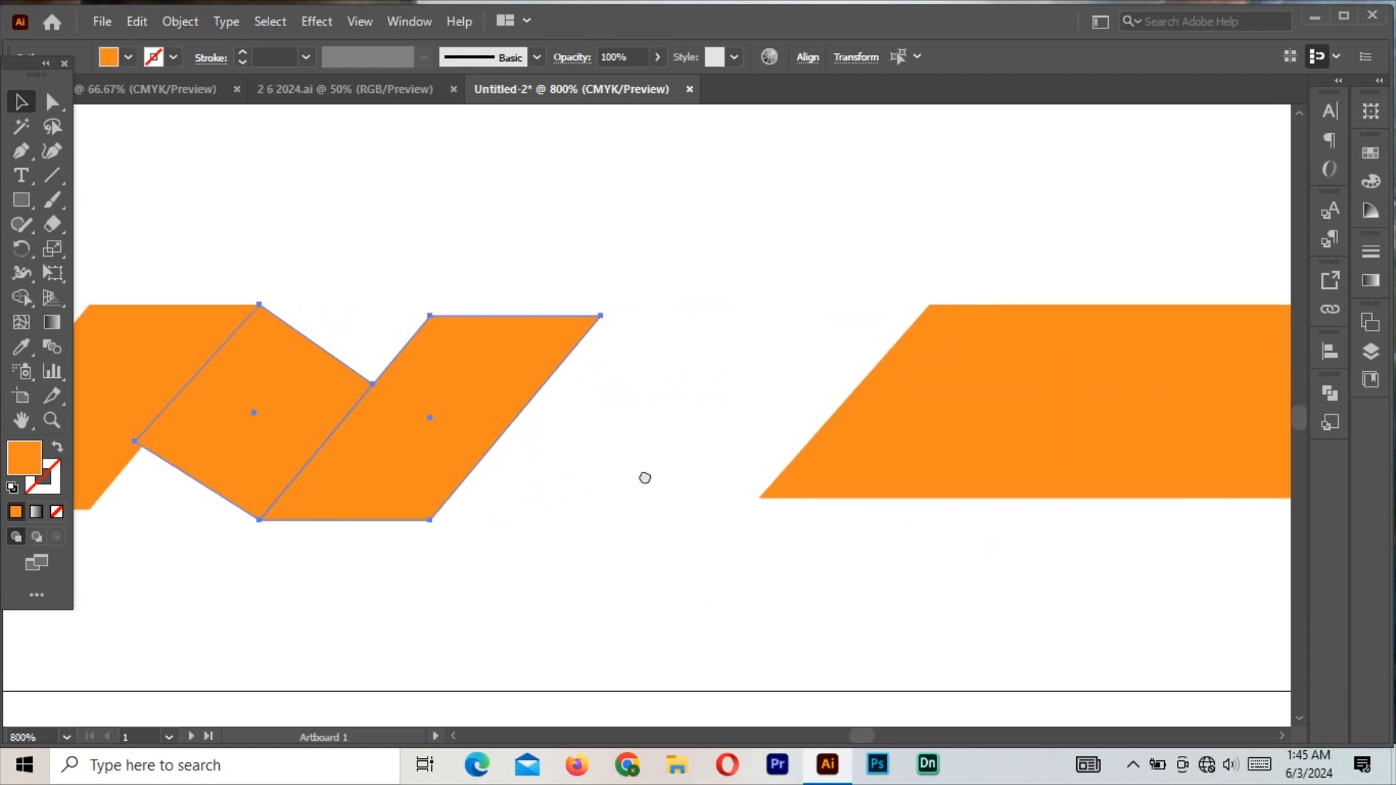
pyautogui.moveTo(261, 449); pyautogui.dragTo(603, 454)
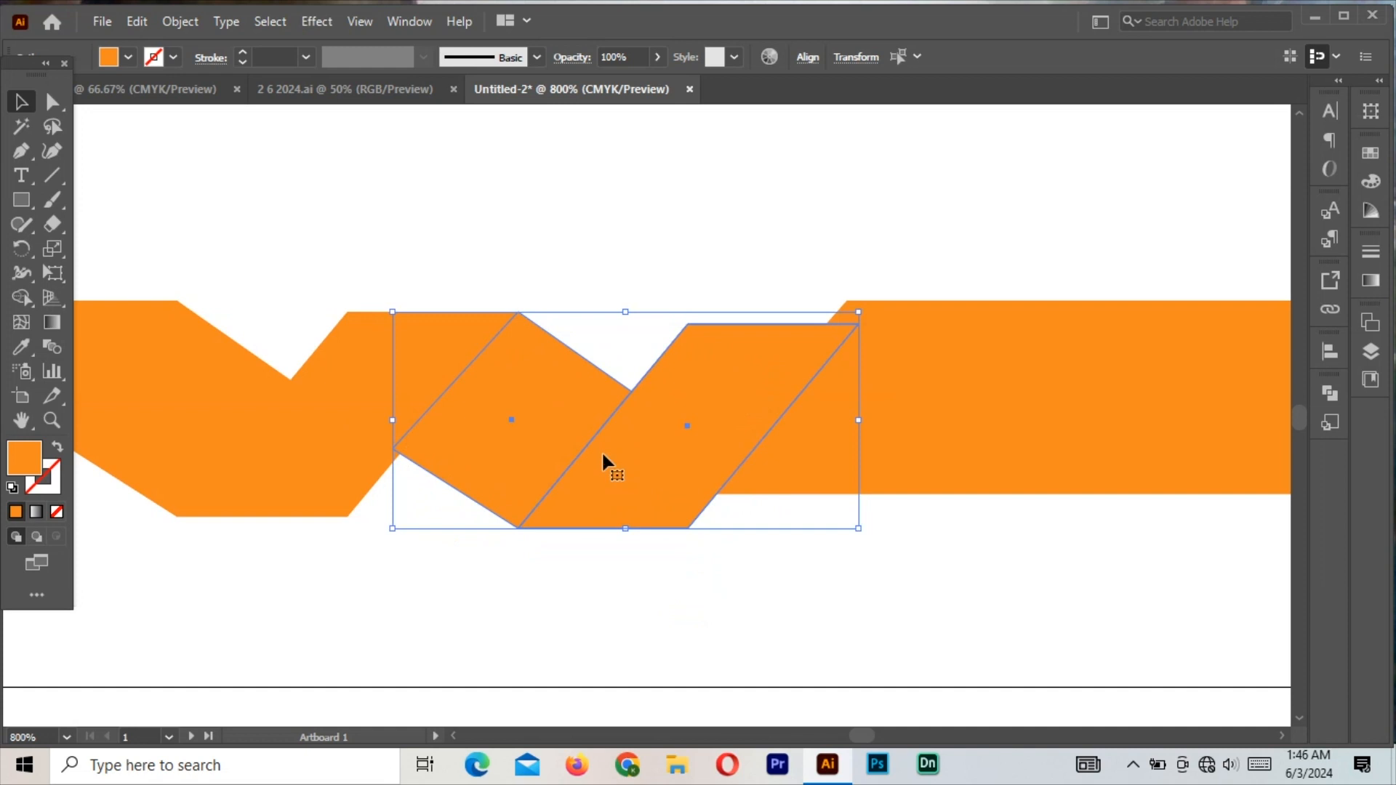
# - Move the right orange bar slightly to line up with the last parallelogram of the ribbon
pyautogui.scroll(-4, 603, 460)
pyautogui.click(773, 411)
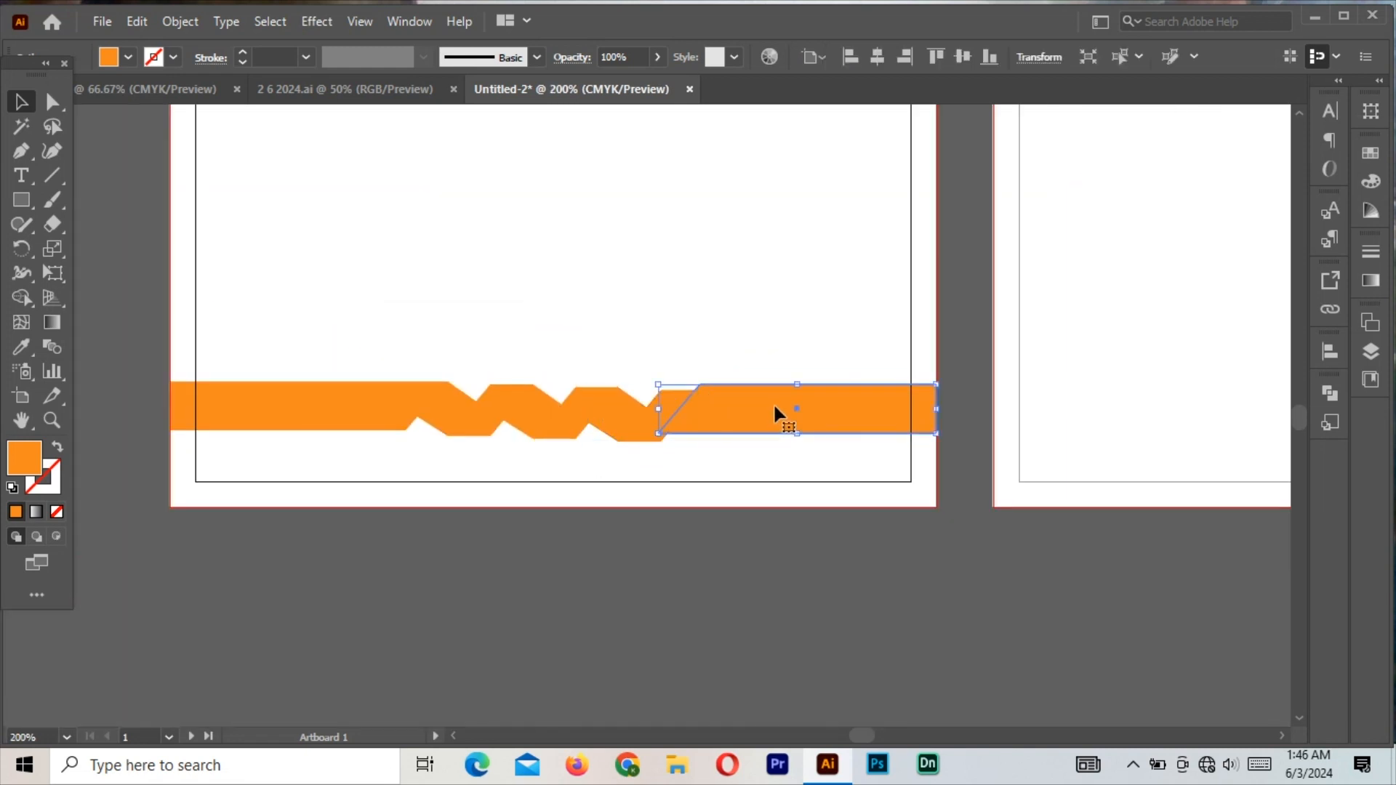
pyautogui.moveTo(774, 406)
pyautogui.mouseDown()
pyautogui.moveTo(788, 408)
pyautogui.moveTo(778, 414)
pyautogui.mouseUp()
pyautogui.click(748, 374)
# - Recolor the three fold pieces with the brown of the sample swatch beside the card
pyautogui.click(447, 408)
pyautogui.moveTo(149, 279); pyautogui.dragTo(313, 390)
pyautogui.keyDown('shift'); pyautogui.click(694, 542); pyautogui.keyUp('shift')
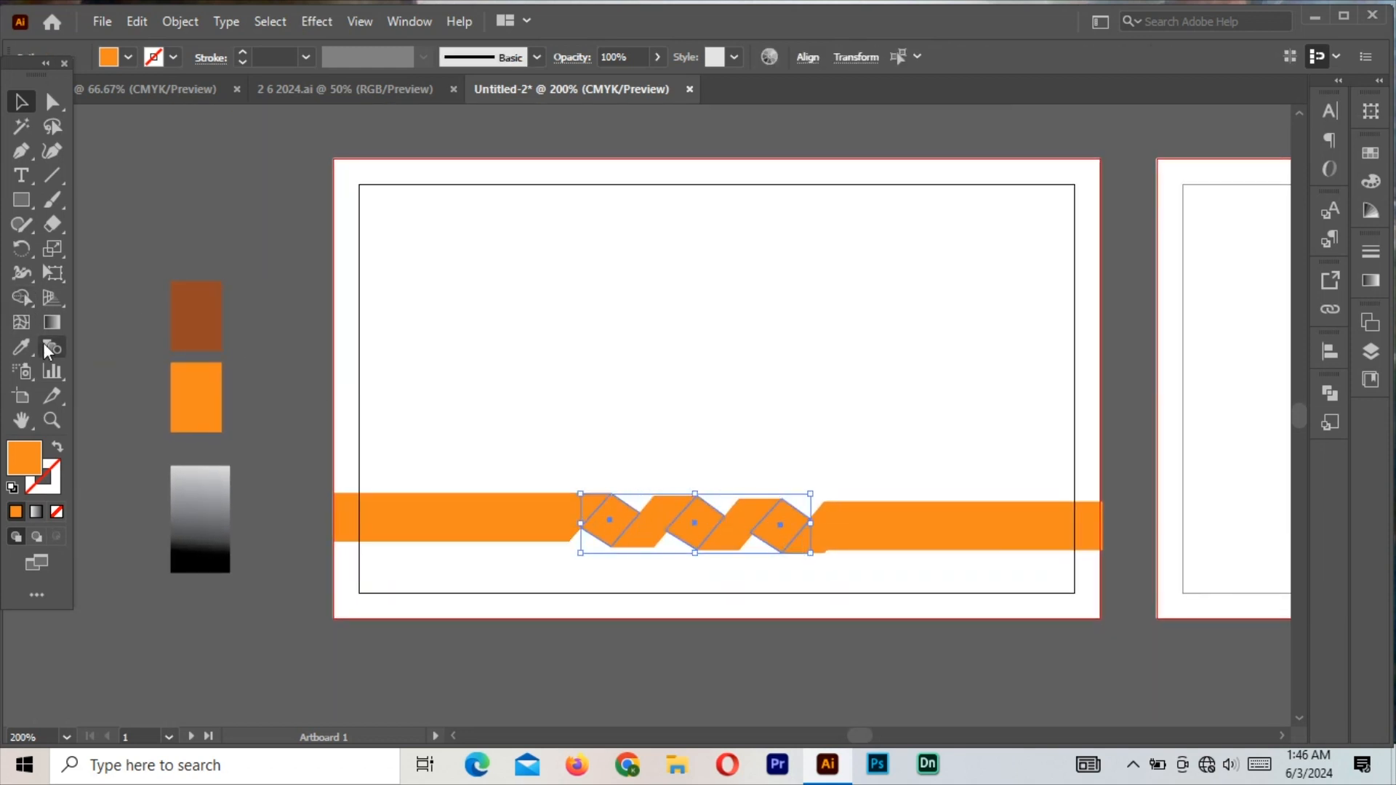
pyautogui.press('i')
pyautogui.click(195, 314)
pyautogui.press('v')
pyautogui.click(797, 557)
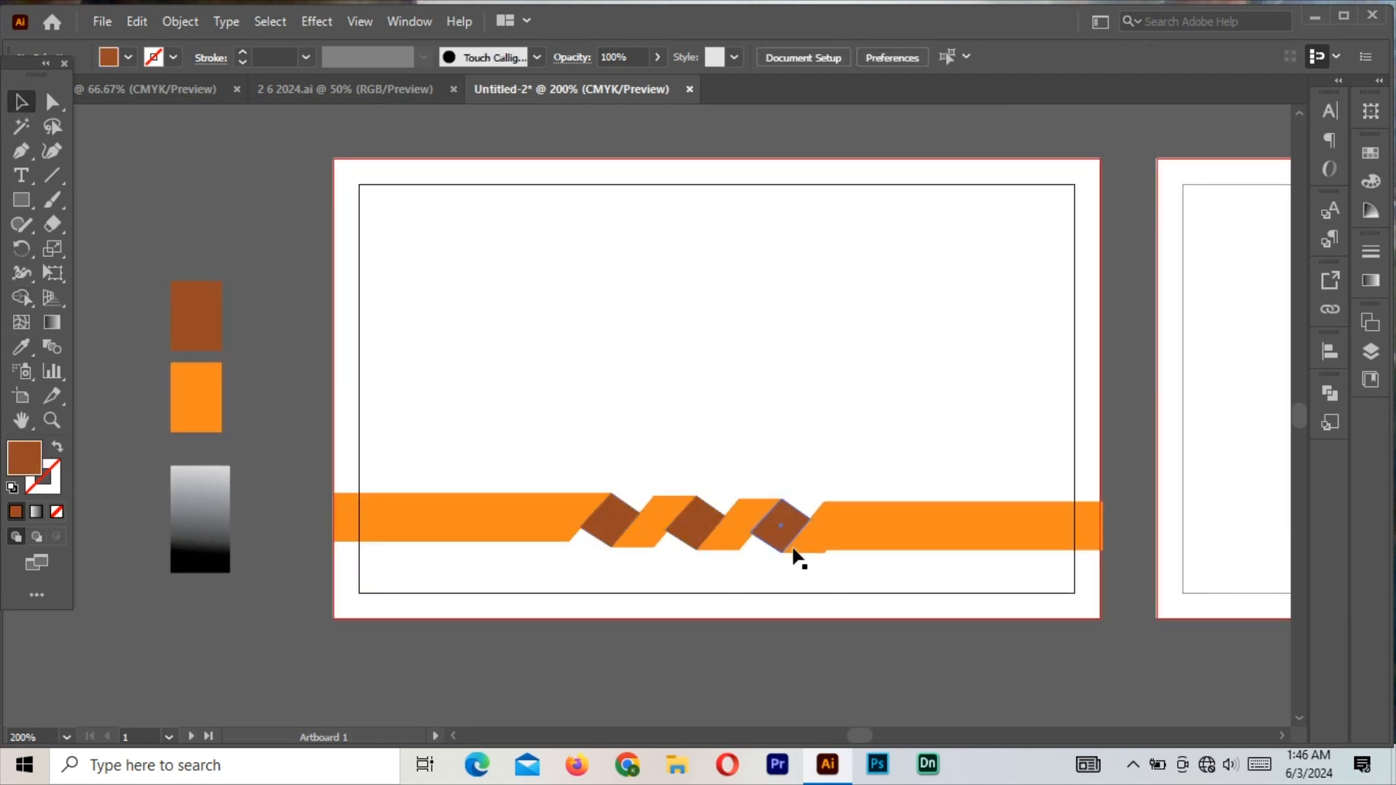
pyautogui.click(631, 544)
pyautogui.click(576, 598)
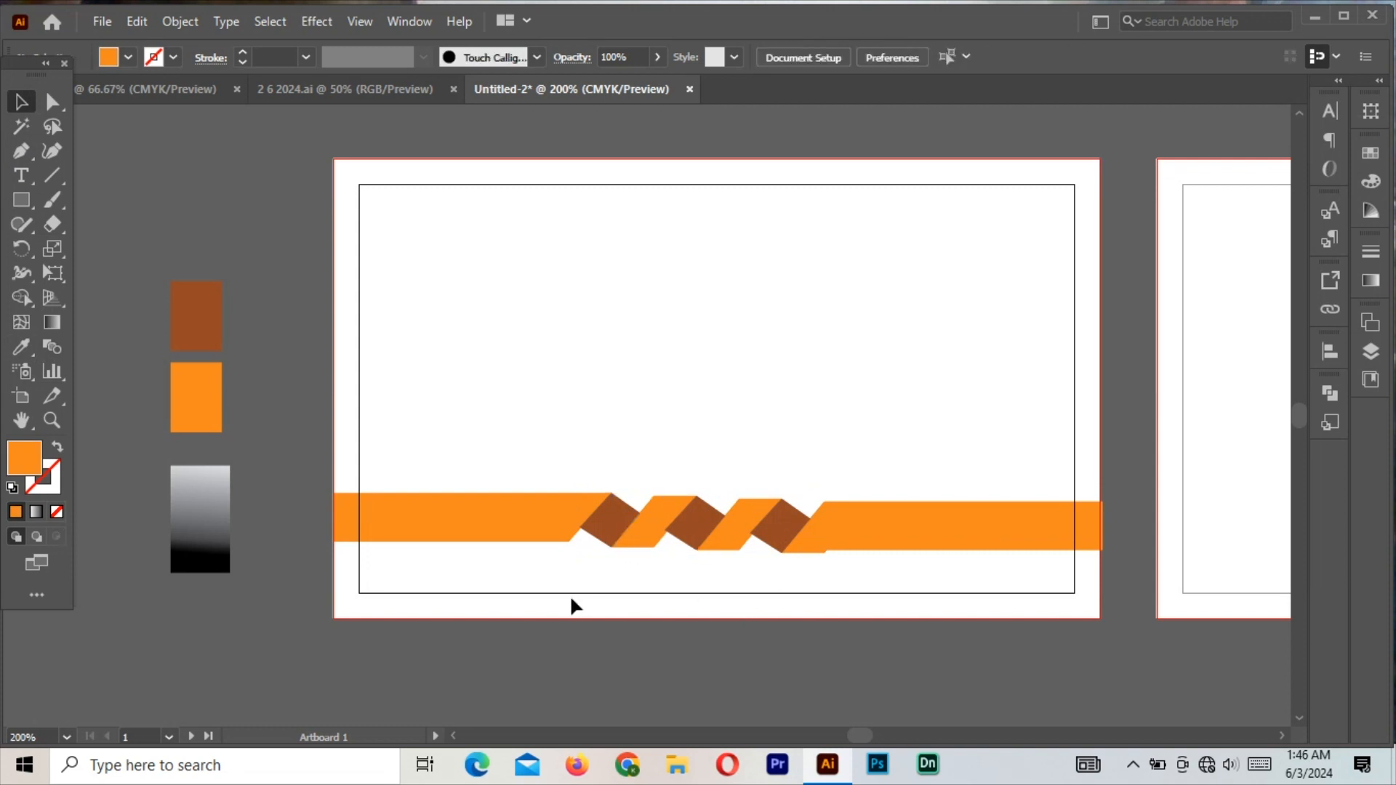
# - Try to send the first brown fold piece to the back
pyautogui.hotkey('ctrl', '+')
pyautogui.hotkey('ctrl', '+')
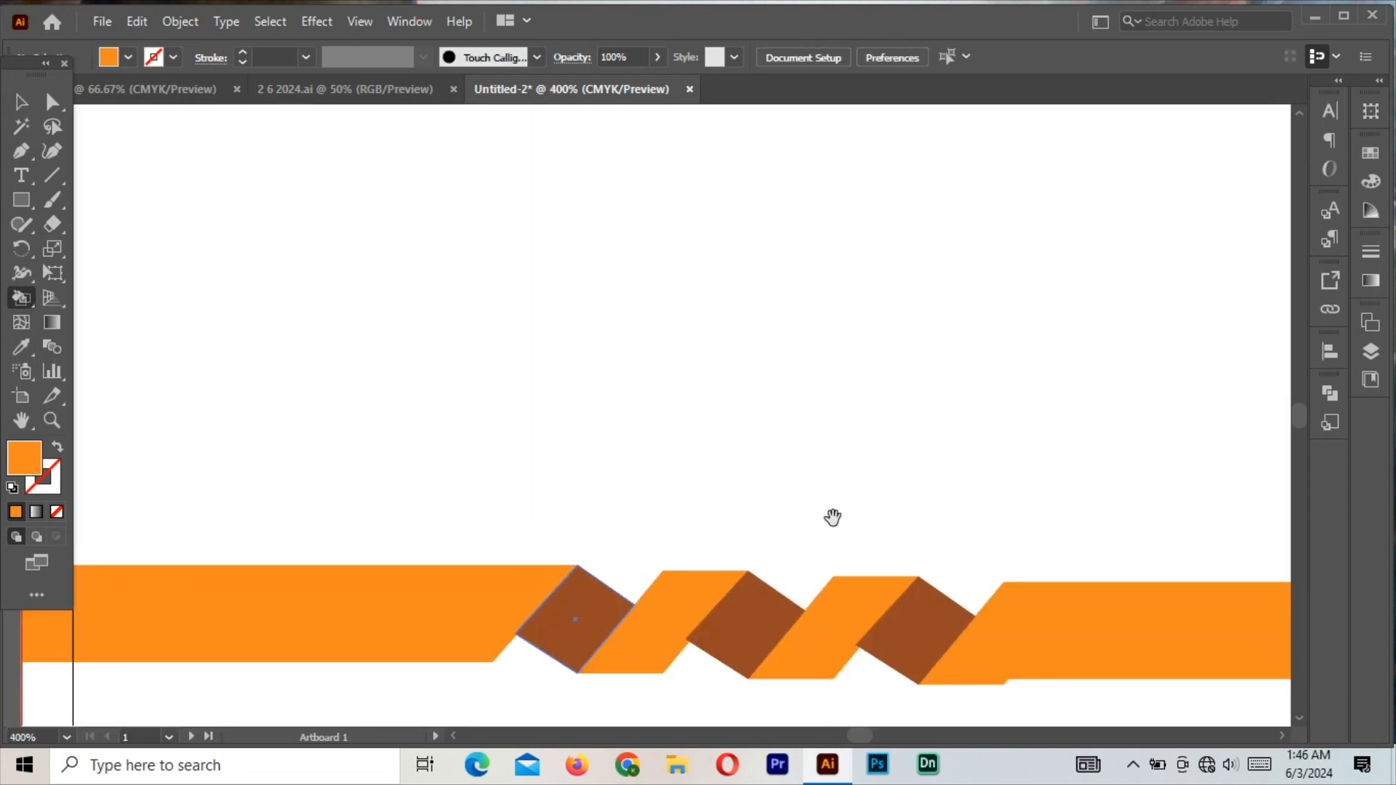
pyautogui.moveTo(832, 518); pyautogui.dragTo(489, 282)
pyautogui.rightClick(247, 414)
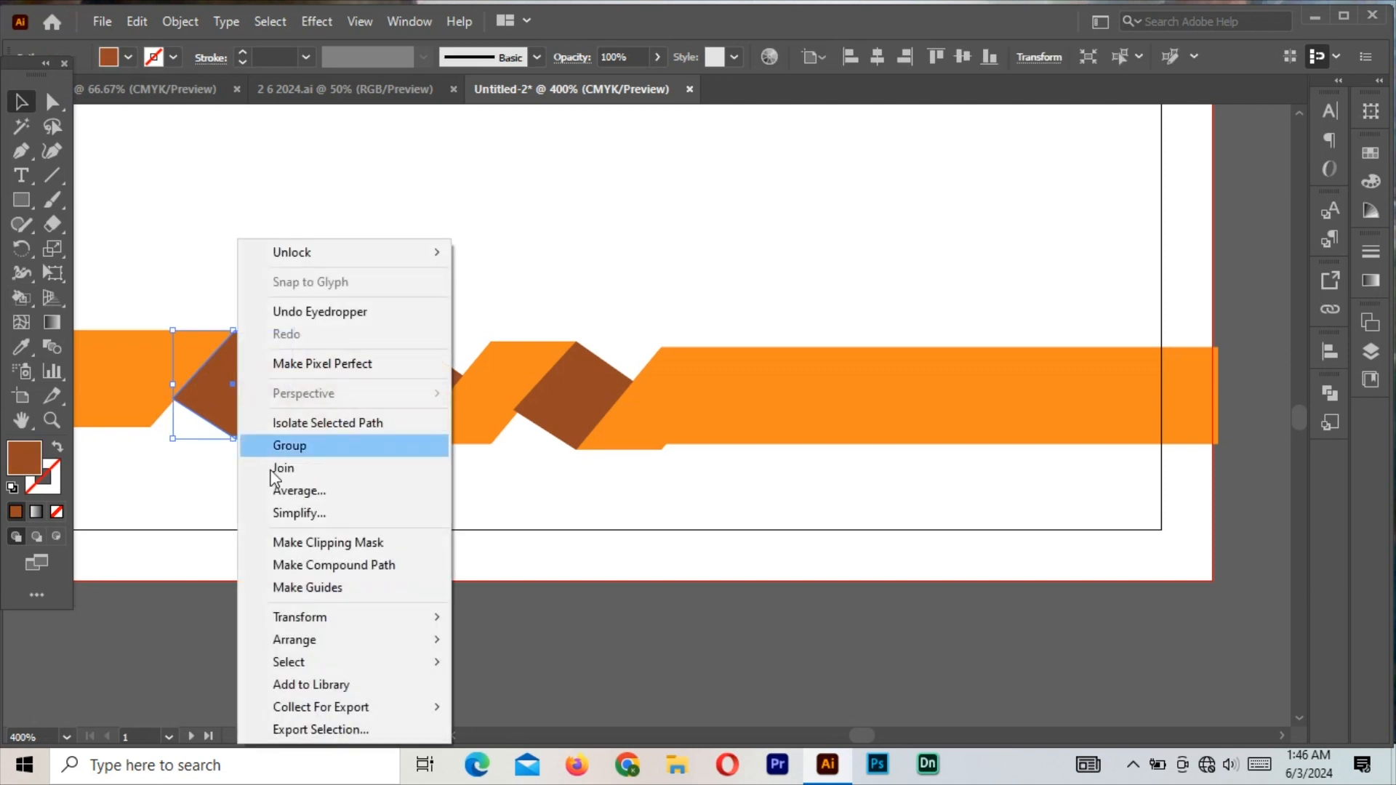
pyautogui.moveTo(337, 642)
pyautogui.click(508, 709)
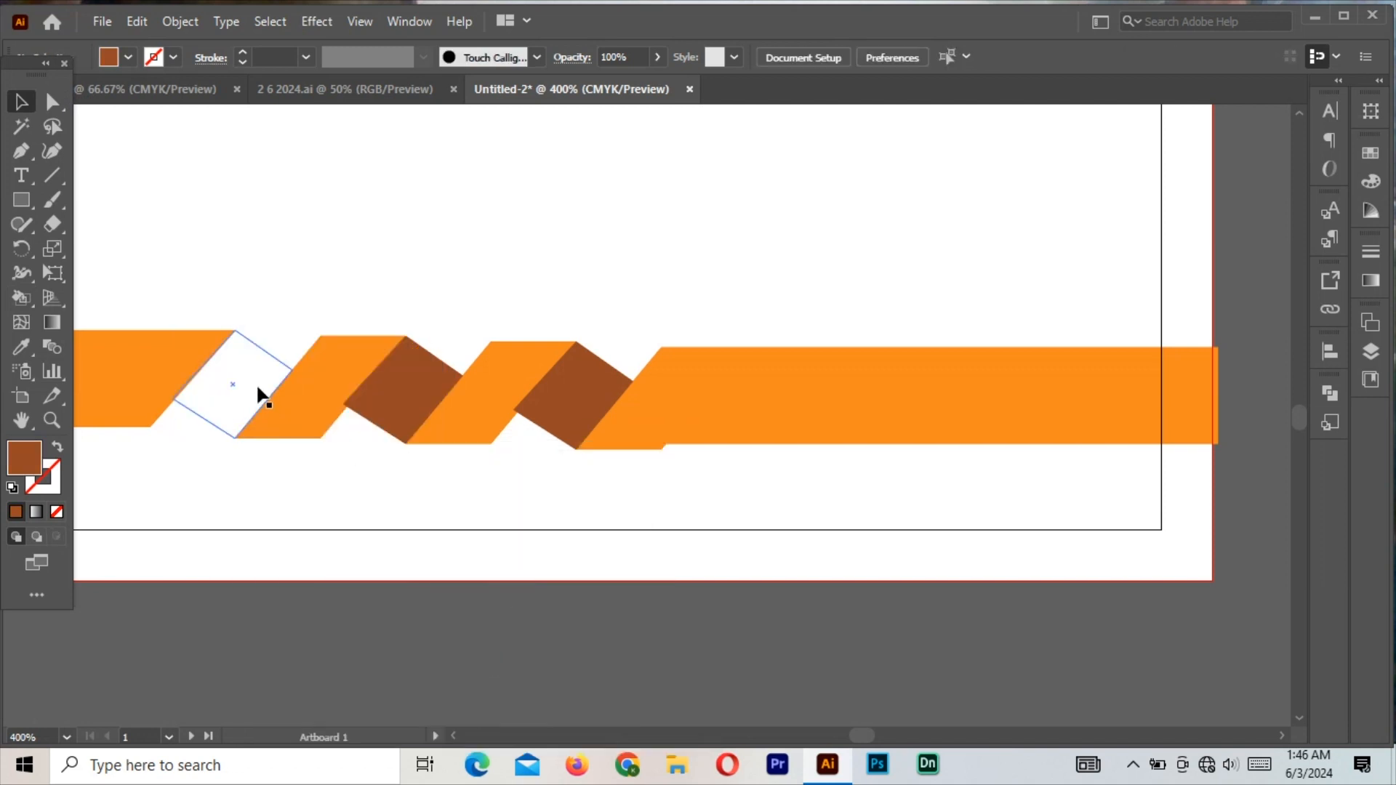
pyautogui.hotkey('ctrl', 'z')
# - Unlock all objects and remove the white background rectangle from the first card side
pyautogui.hotkey('ctrl', '-')
pyautogui.hotkey('ctrl', '-')
pyautogui.hotkey('ctrl', '-')
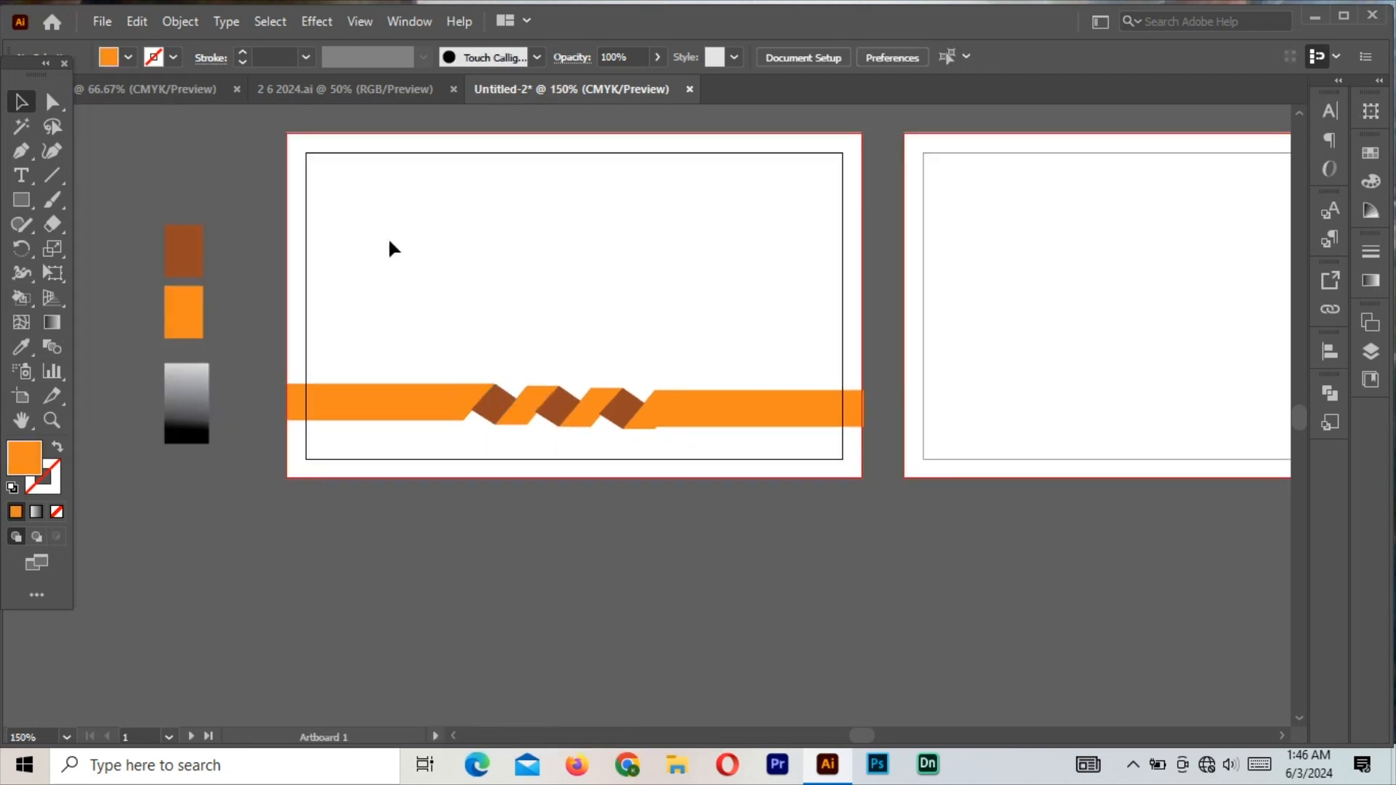
pyautogui.click(179, 22)
pyautogui.click(465, 173)
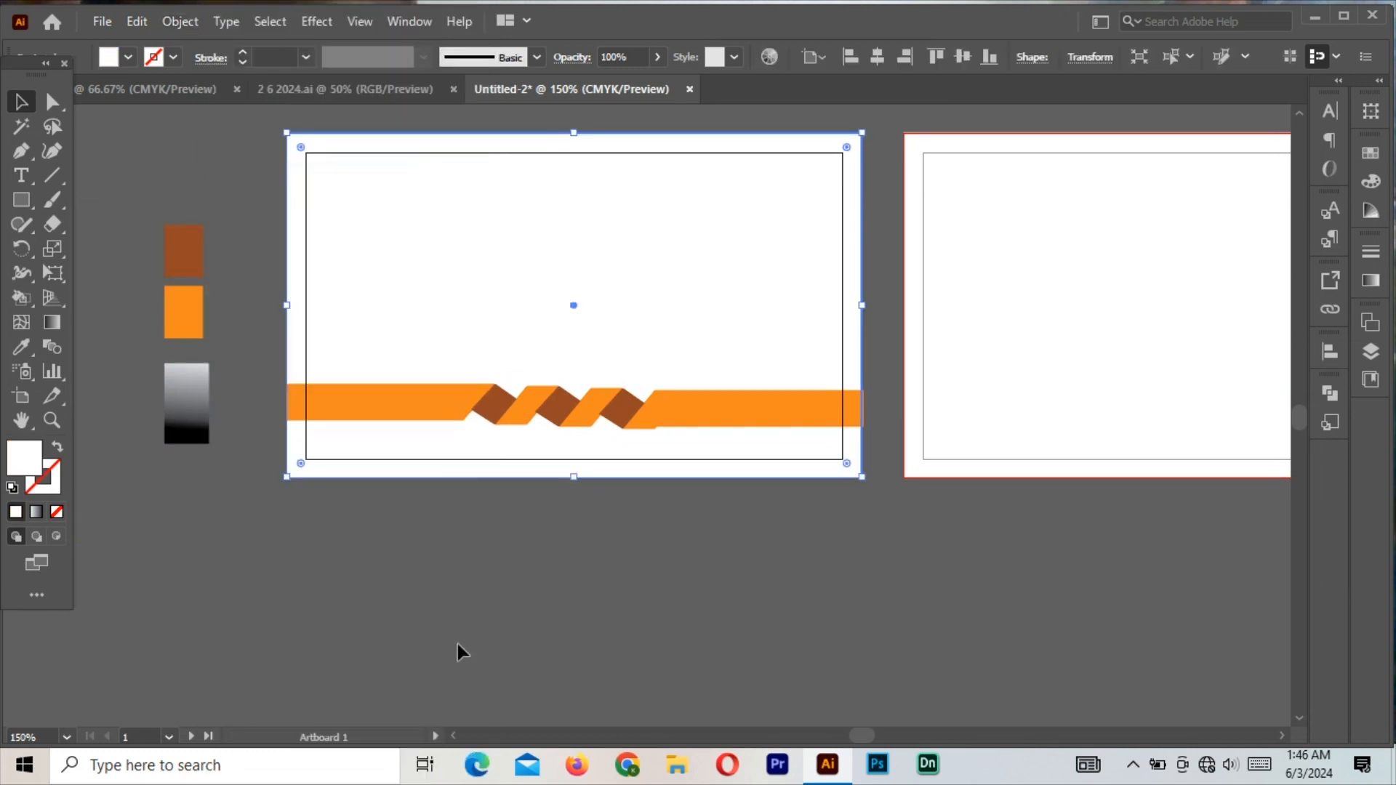
pyautogui.click(458, 652)
pyautogui.click(480, 407)
pyautogui.rightClick(486, 418)
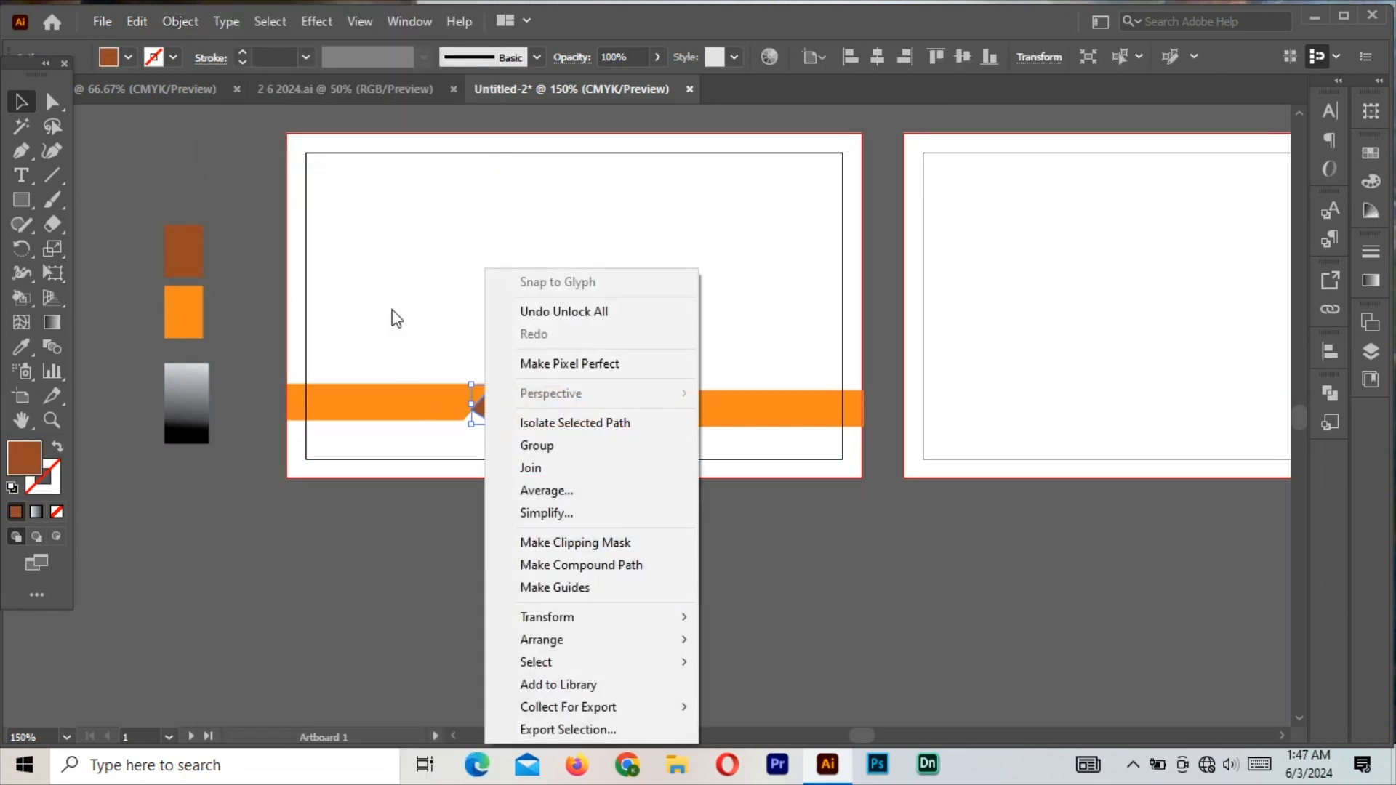
pyautogui.click(391, 310)
# - Send each of the three brown fold pieces to the back of the stacking order
pyautogui.click(485, 429)
pyautogui.click(489, 416)
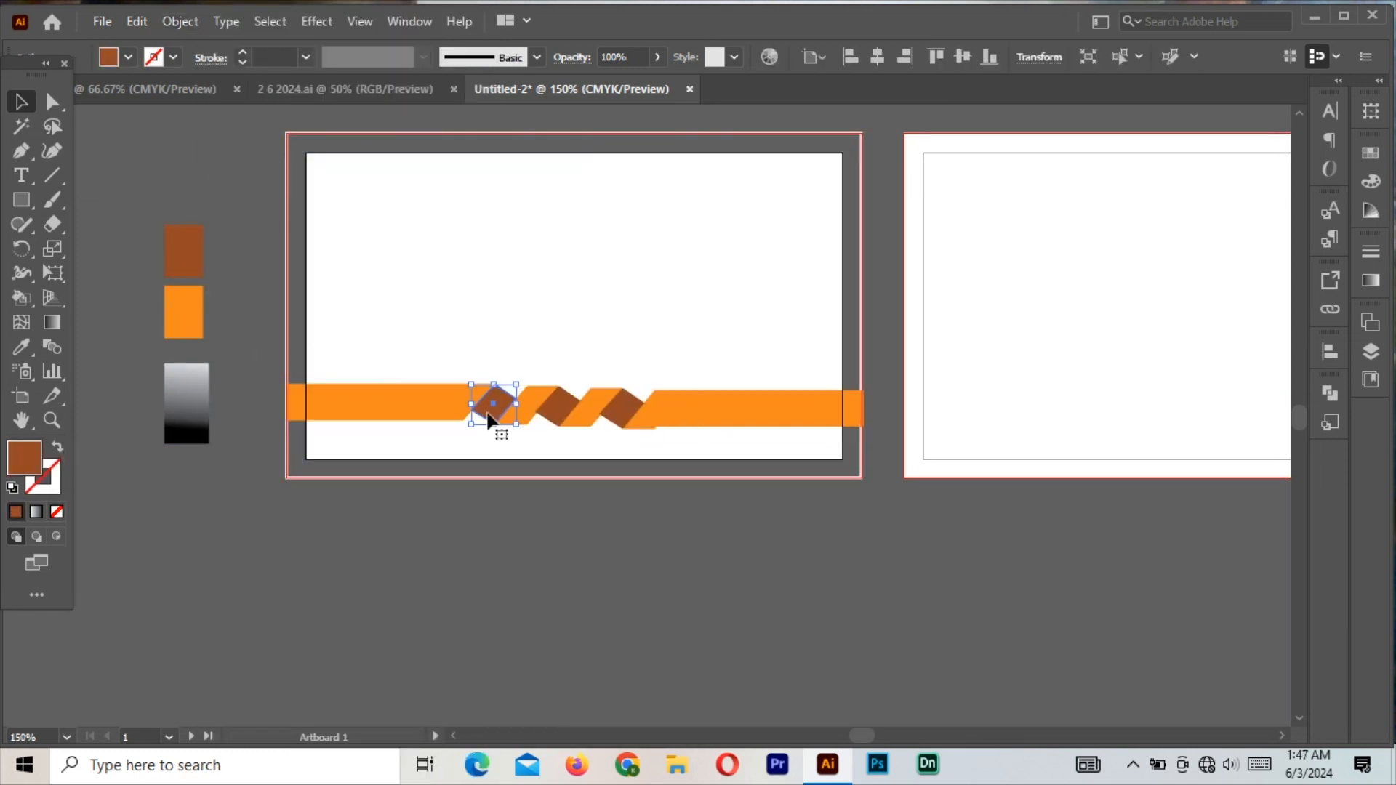
pyautogui.rightClick(488, 417)
pyautogui.moveTo(564, 641)
pyautogui.click(729, 707)
pyautogui.rightClick(551, 413)
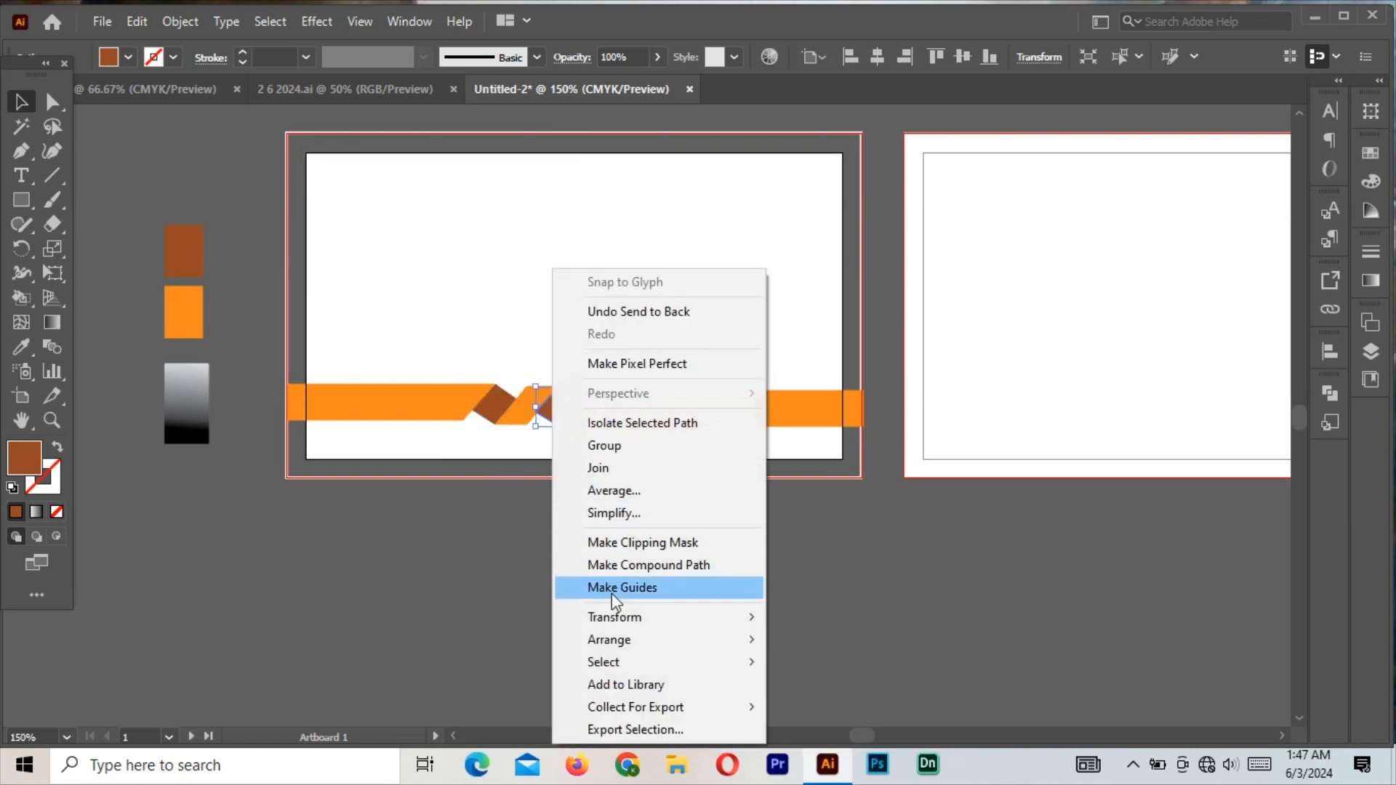
pyautogui.moveTo(618, 640)
pyautogui.click(815, 709)
pyautogui.rightClick(630, 421)
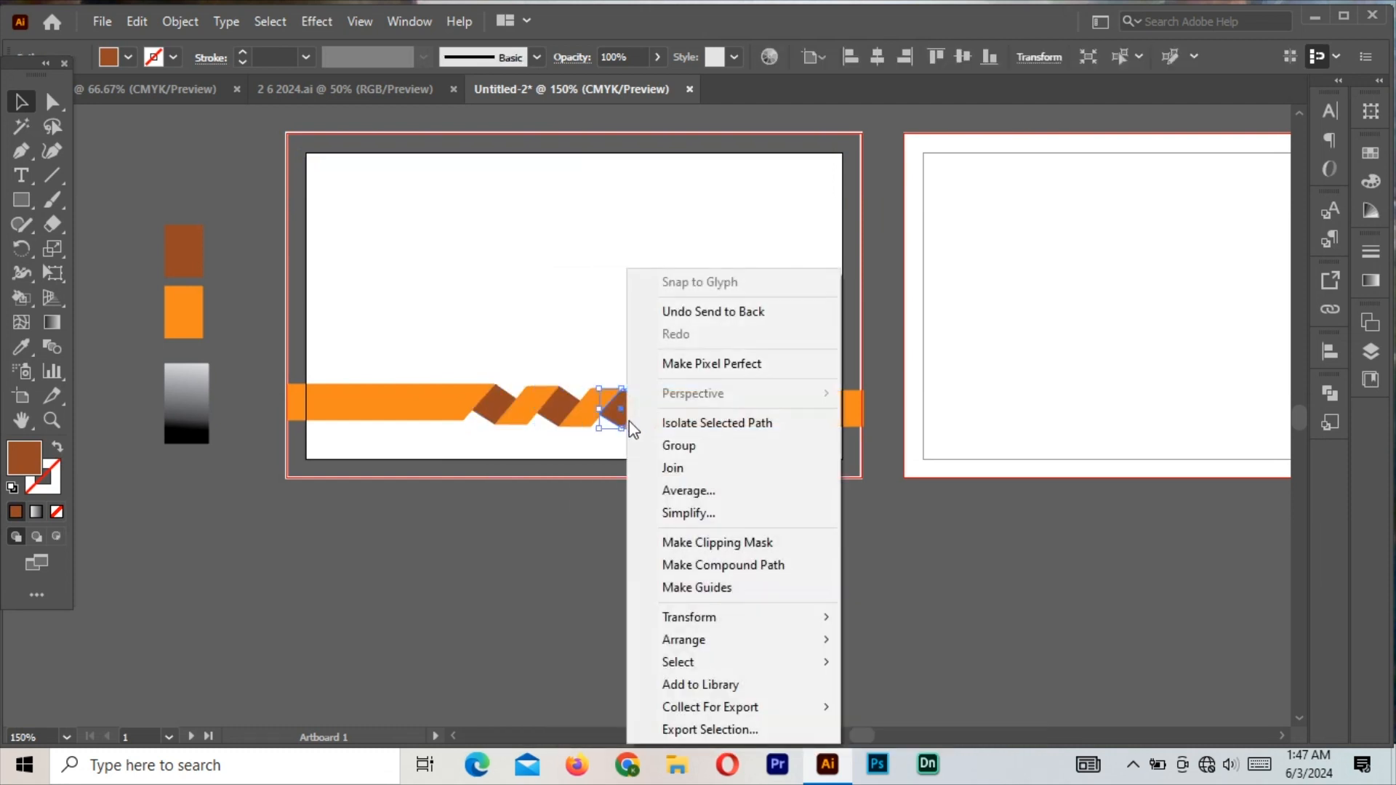
pyautogui.click(874, 661)
pyautogui.click(823, 625)
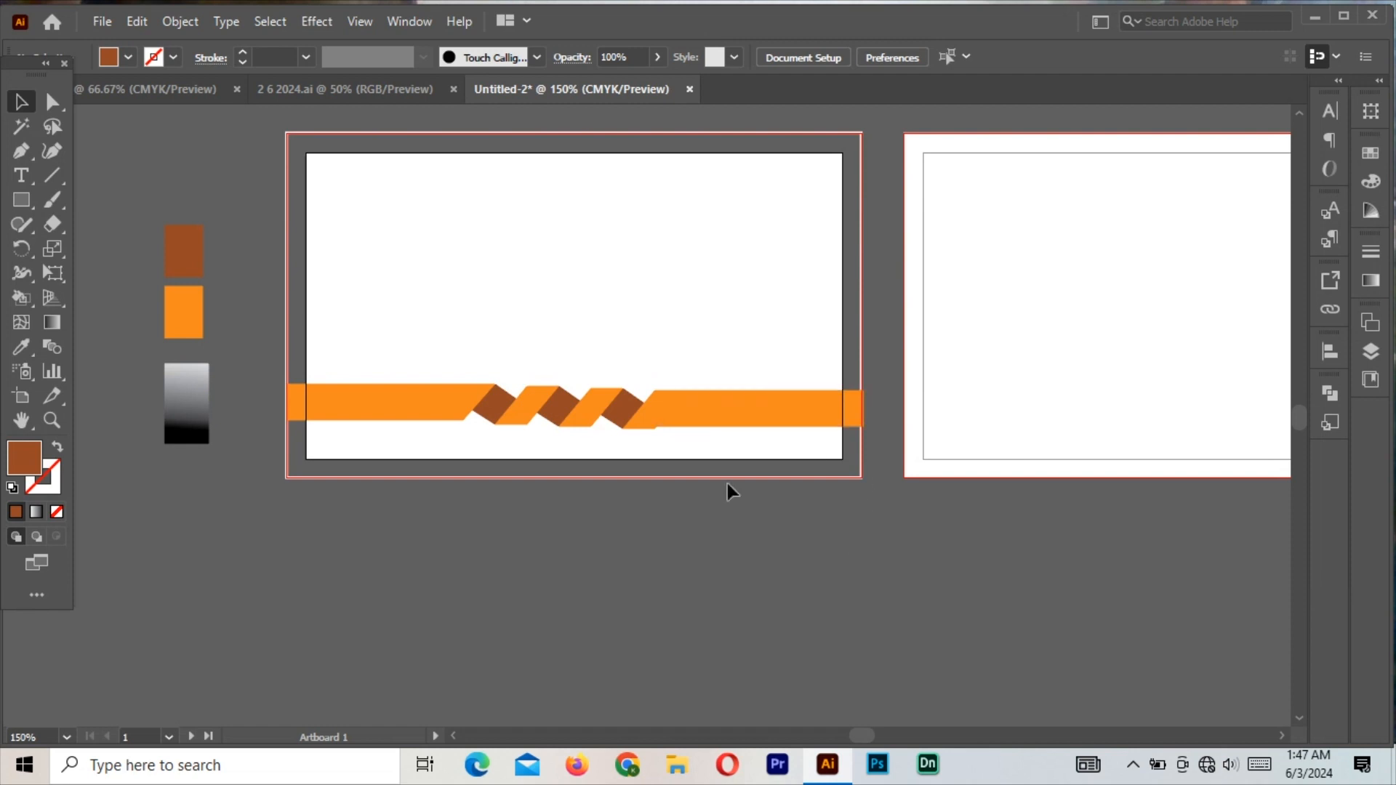
# - Lower the ribbon's right end piece flush with the last orange fold and stretch its top edge to match the fold's height
pyautogui.hotkey('ctrl', '=')
pyautogui.hotkey('ctrl', '=')
pyautogui.hotkey('ctrl', '=')
pyautogui.hotkey('ctrl', '=')
pyautogui.hotkey('ctrl', '=')
pyautogui.click(644, 483)
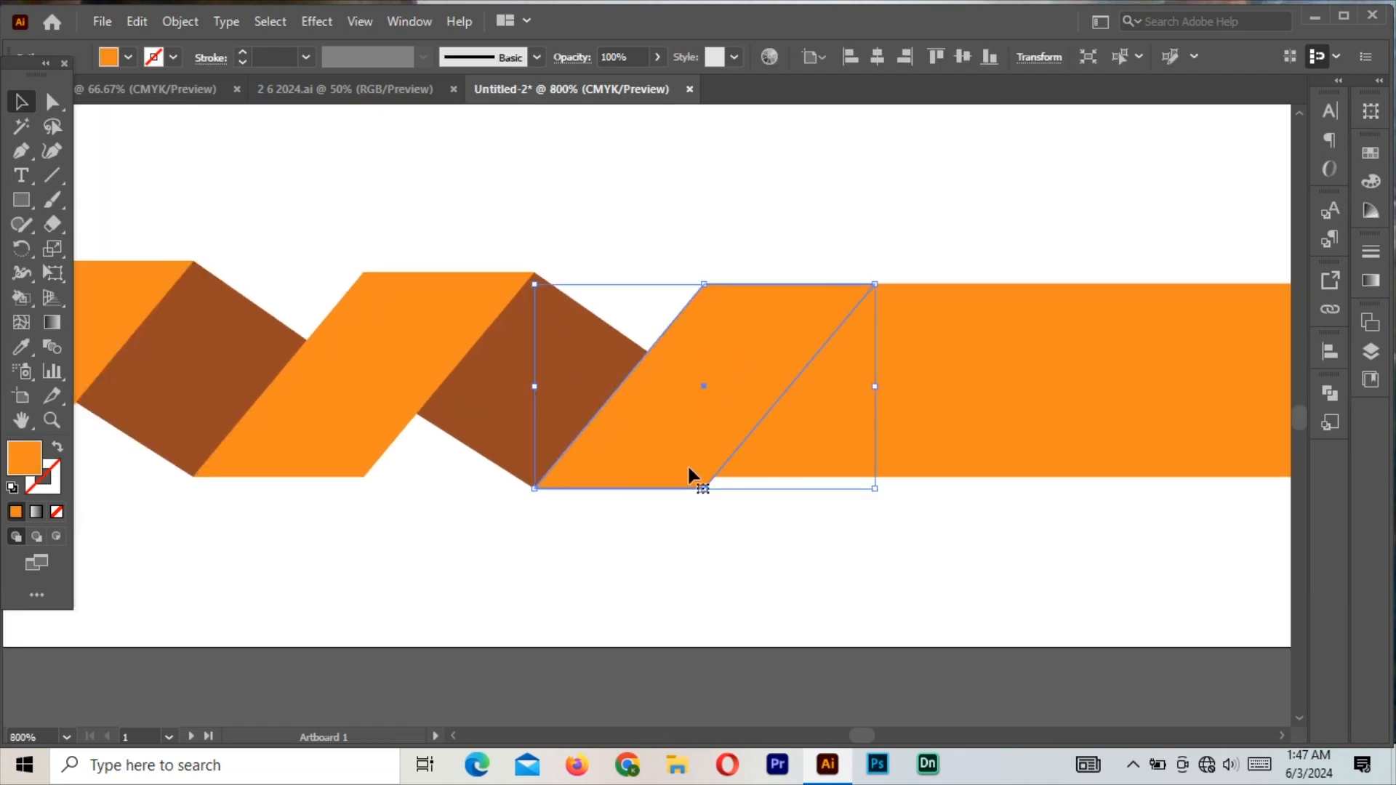
pyautogui.click(740, 582)
pyautogui.click(927, 447)
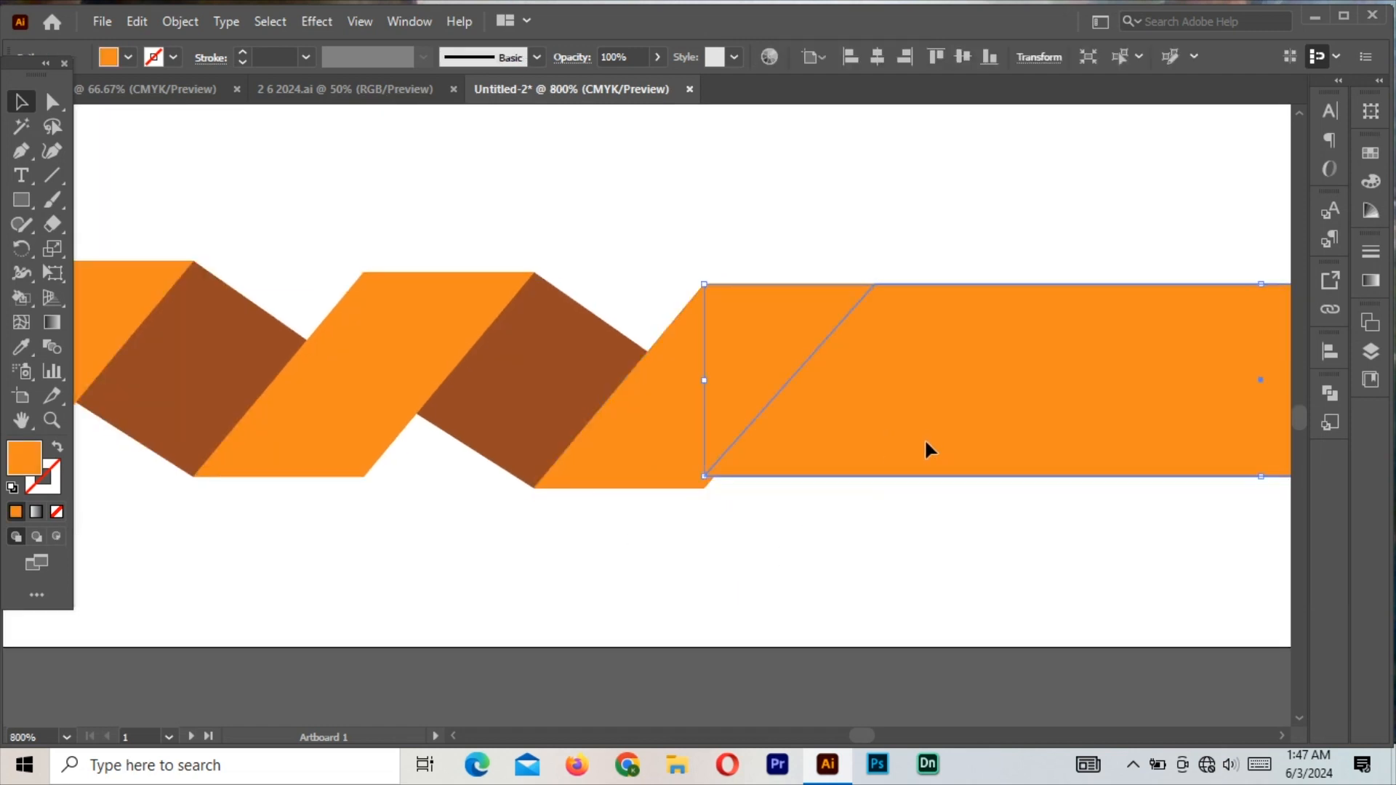
pyautogui.moveTo(926, 441); pyautogui.dragTo(922, 452)
pyautogui.press('space')
pyautogui.moveTo(1000, 355); pyautogui.dragTo(663, 393)
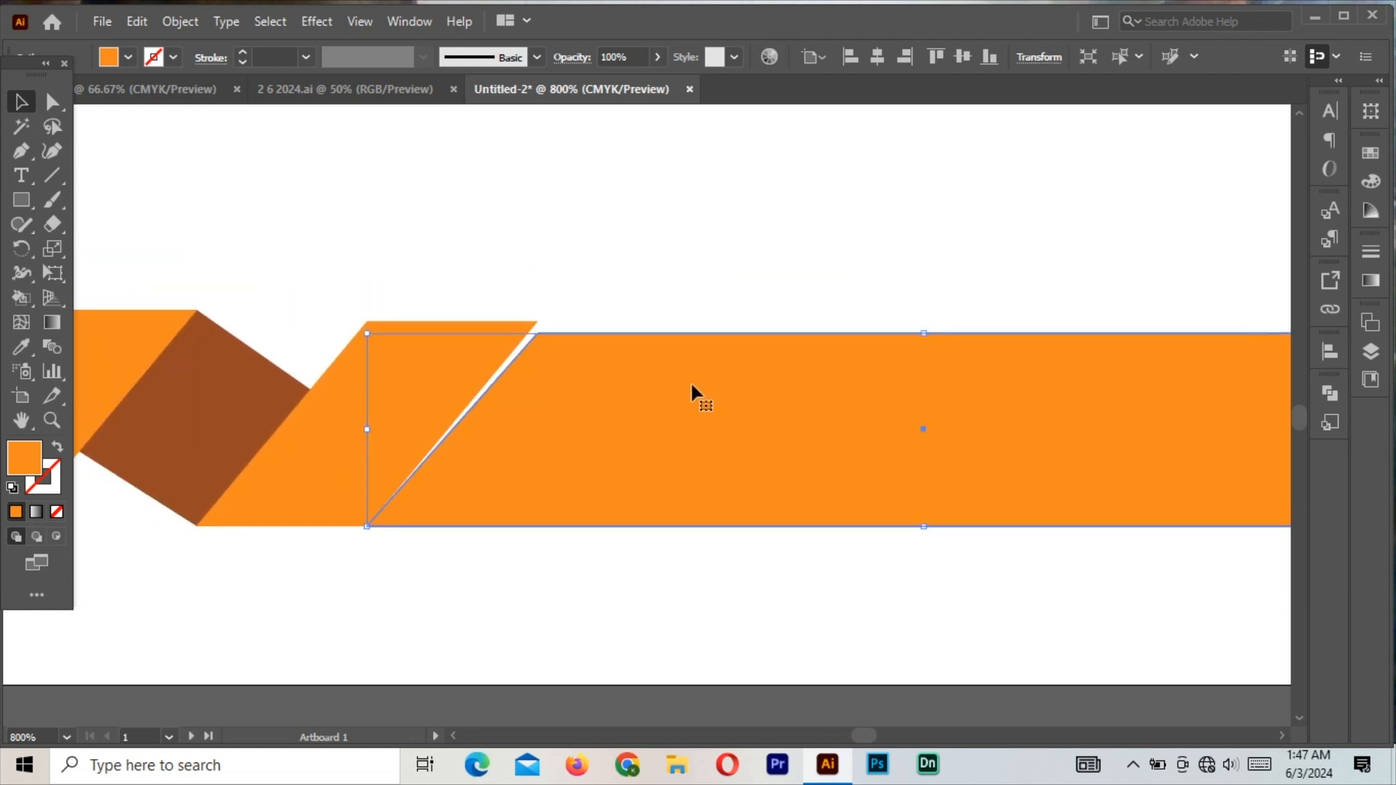
pyautogui.moveTo(675, 472); pyautogui.dragTo(662, 470)
pyautogui.moveTo(912, 333); pyautogui.dragTo(913, 320)
pyautogui.click(800, 248)
pyautogui.hotkey('ctrl', '1')
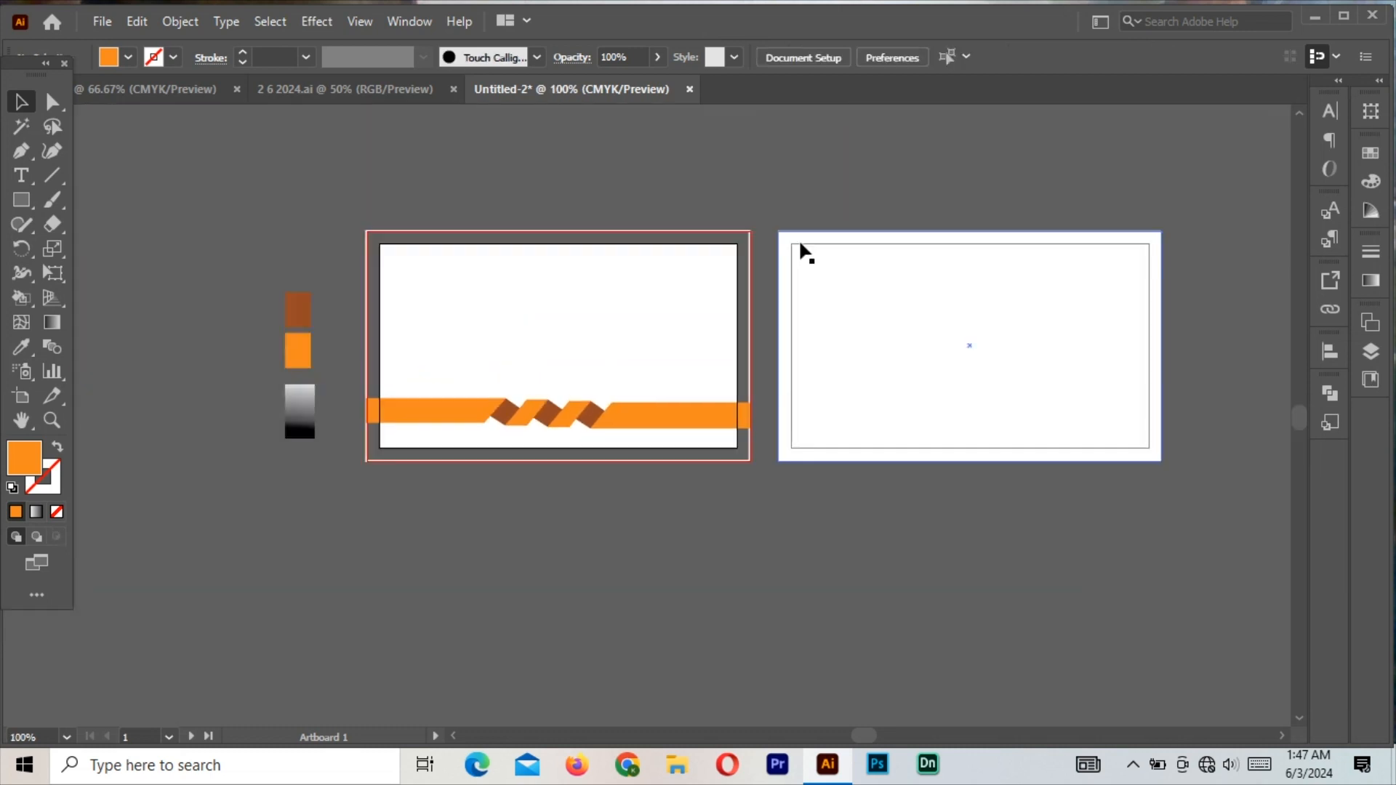
# - Select the whole ribbon on the first card side and squash it vertically from its top edge into a thinner band
pyautogui.moveTo(695, 428); pyautogui.dragTo(698, 429)
pyautogui.rightClick(634, 403)
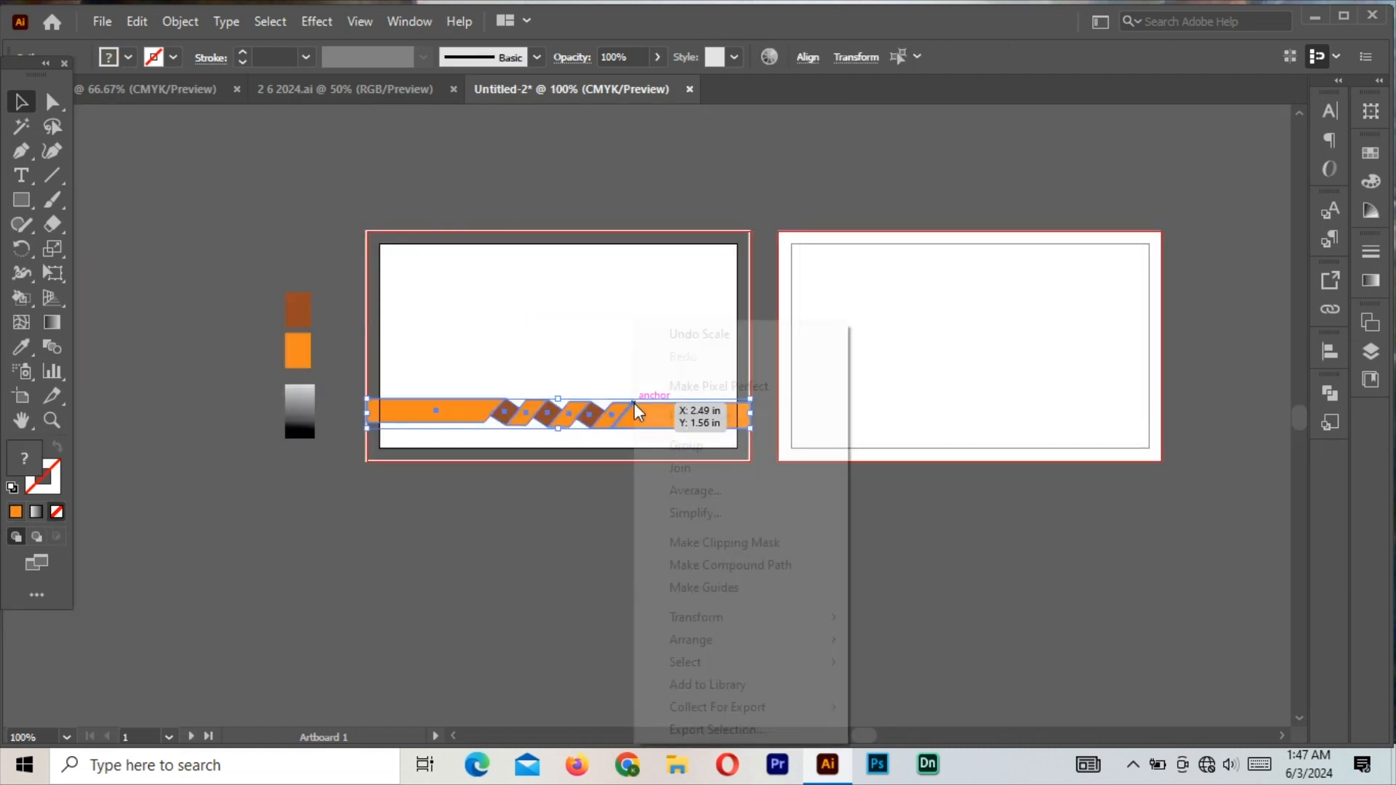
pyautogui.click(583, 573)
pyautogui.moveTo(558, 398); pyautogui.dragTo(559, 415)
pyautogui.click(686, 509)
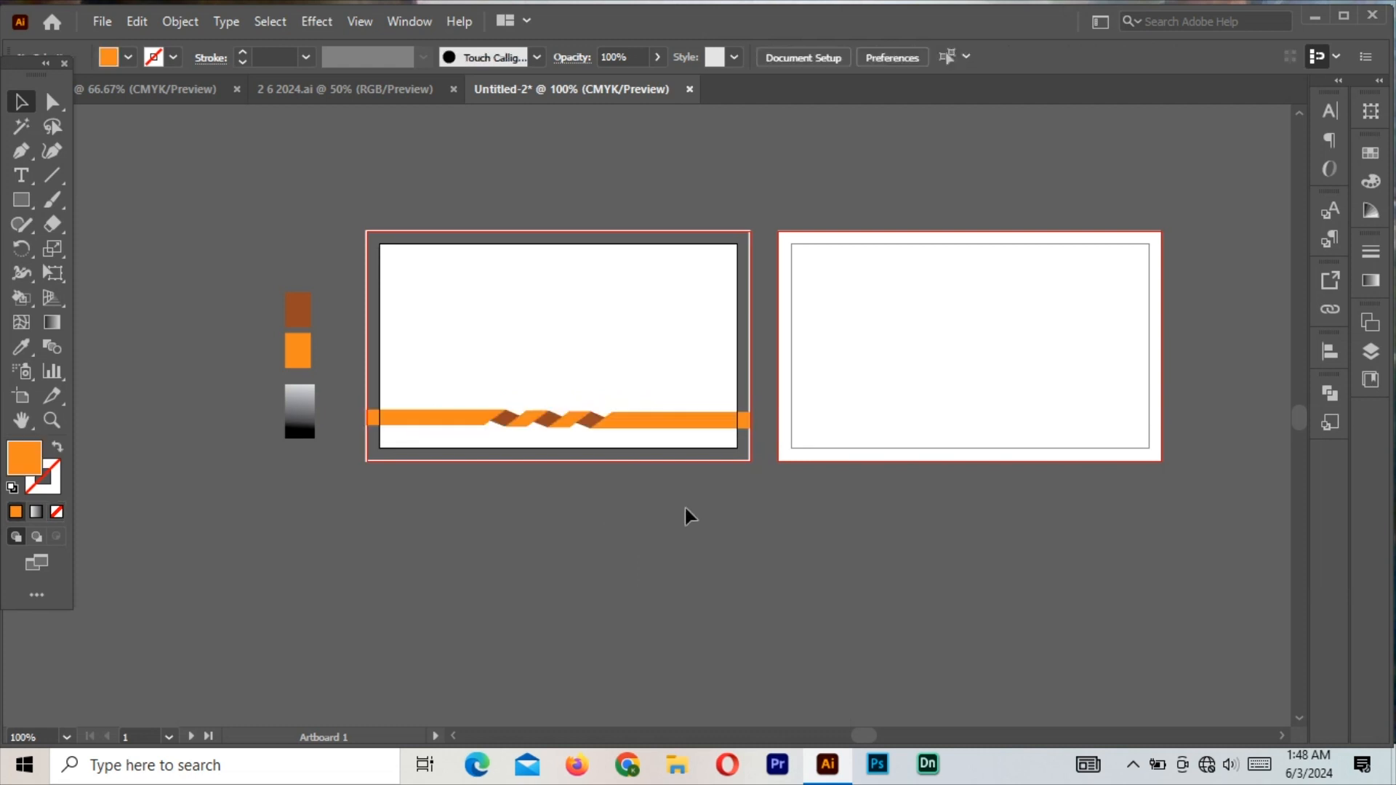
# - Copy the complete folded ribbon from the first card side to the same place on the second card side
pyautogui.moveTo(699, 351); pyautogui.dragTo(433, 298)
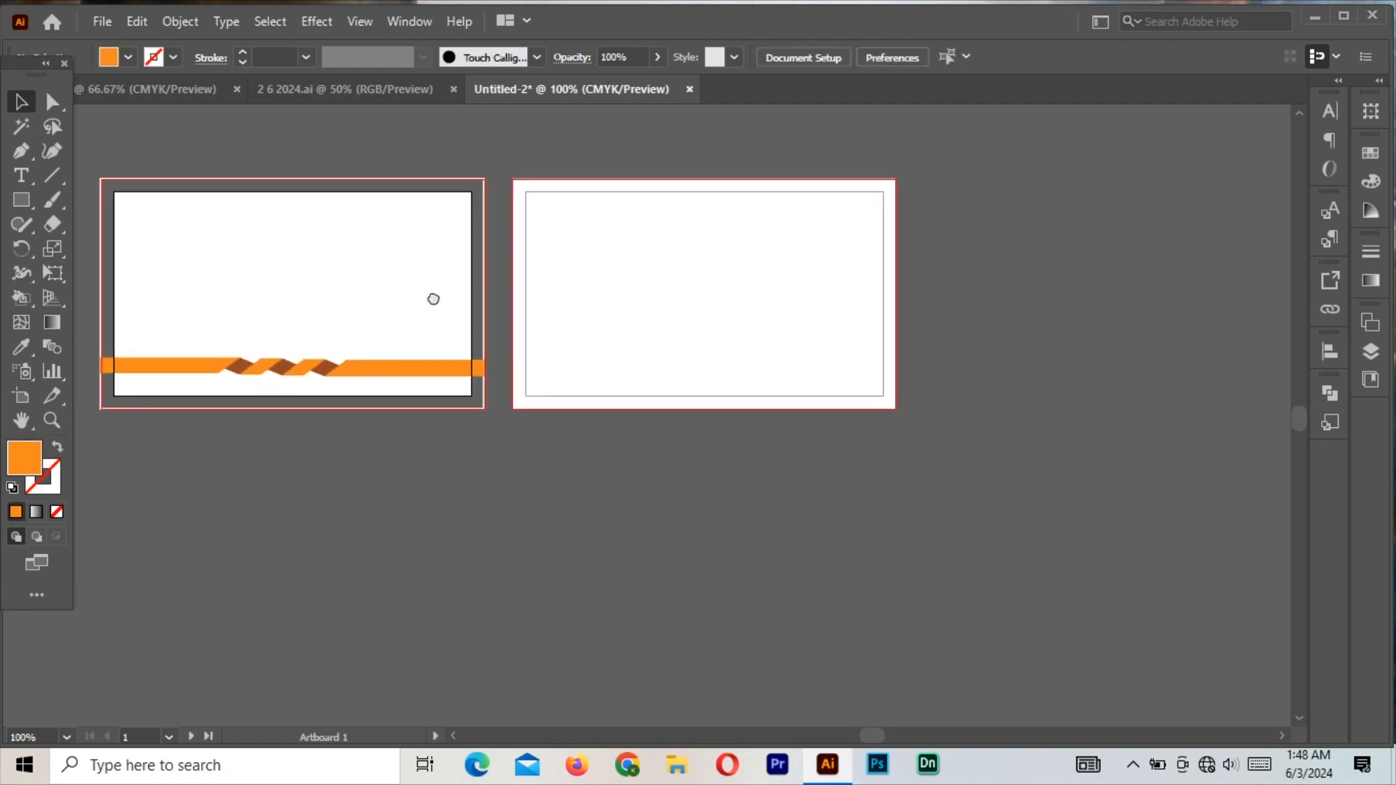
pyautogui.moveTo(379, 352); pyautogui.dragTo(760, 416)
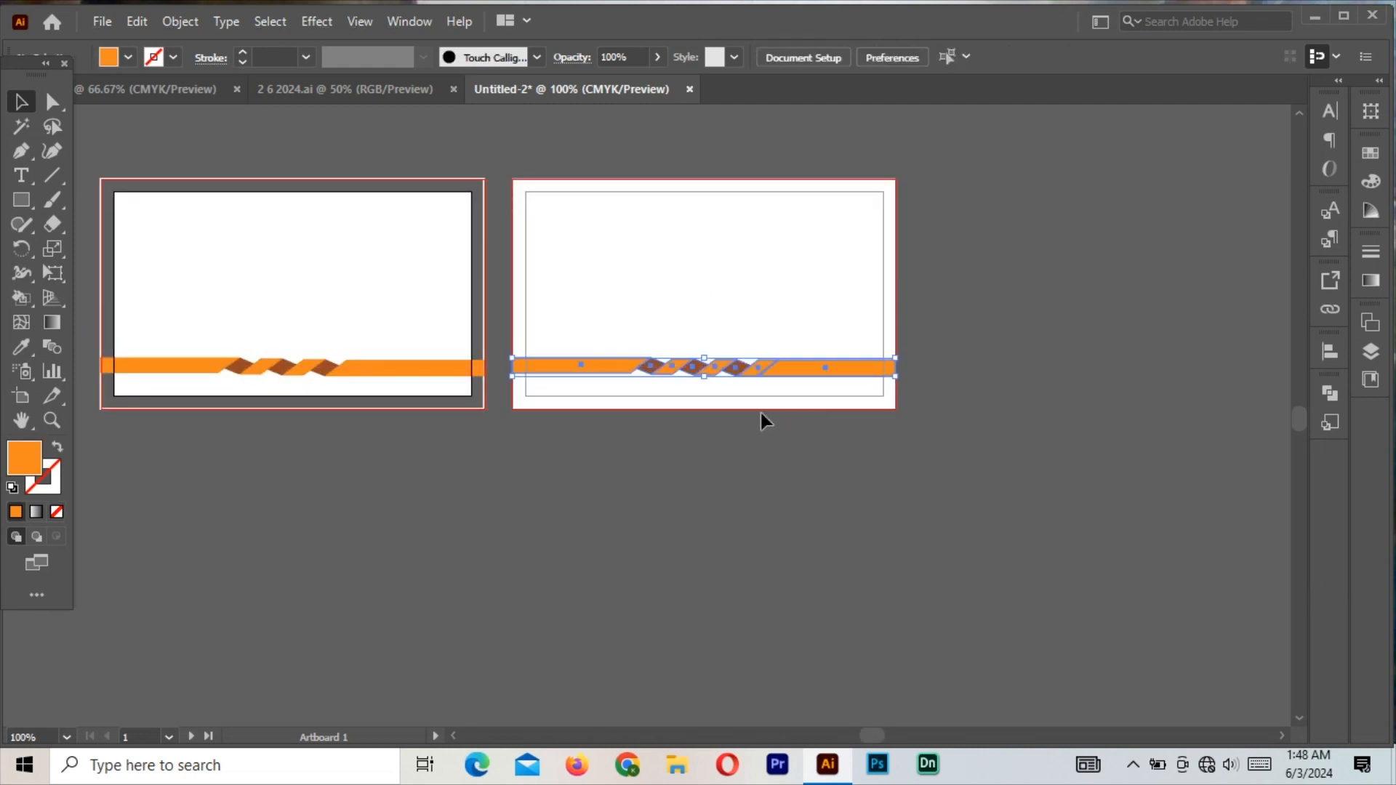
pyautogui.click(331, 314)
# - Move the first side's ribbon up a little and lower the second side's copy closer to the card's bottom edge
pyautogui.moveTo(309, 371); pyautogui.dragTo(302, 342)
pyautogui.click(770, 380)
pyautogui.moveTo(817, 402); pyautogui.dragTo(819, 400)
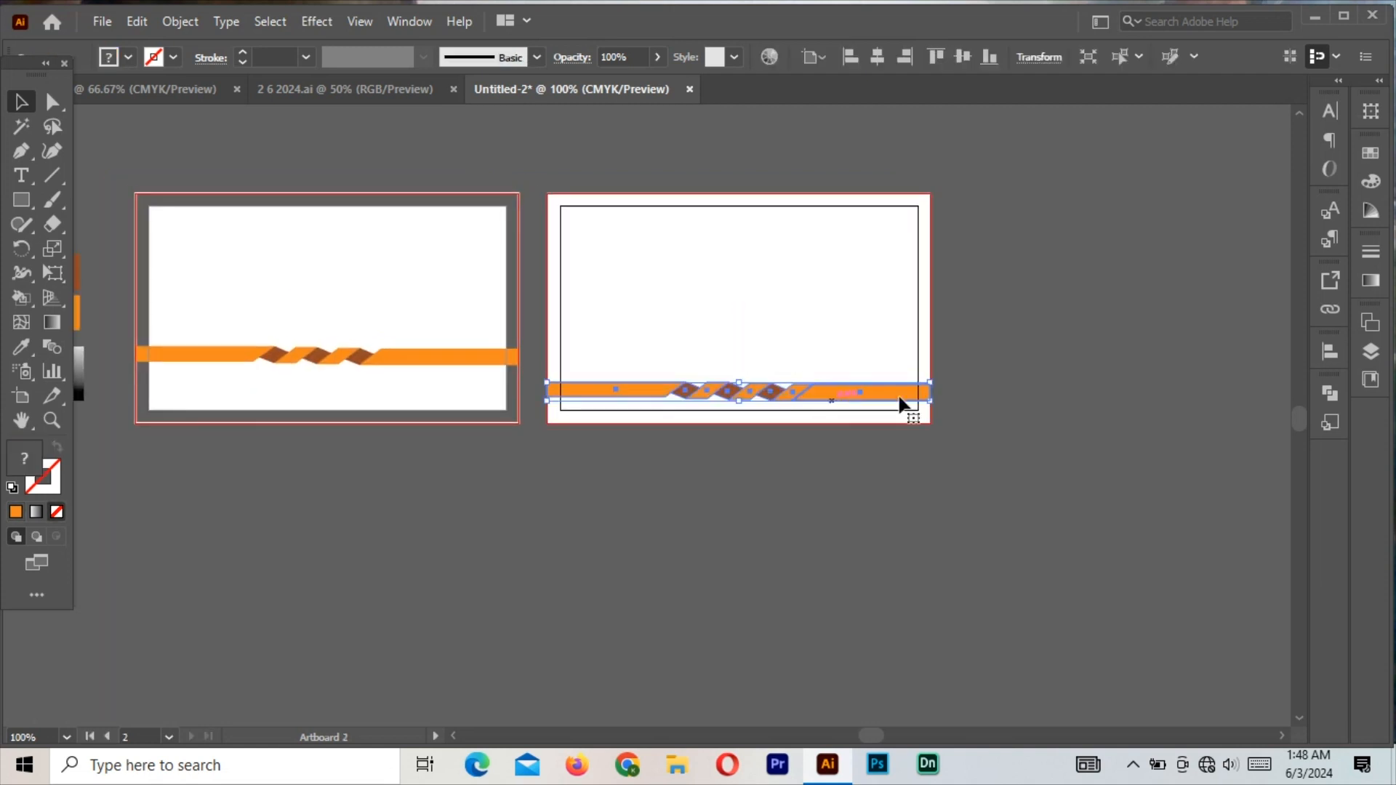
pyautogui.click(969, 369)
# - Draw an orange rectangle at the first card's upper left corner, narrow it to a thin bar and rotate it to a rising diagonal
pyautogui.moveTo(515, 298); pyautogui.dragTo(739, 390)
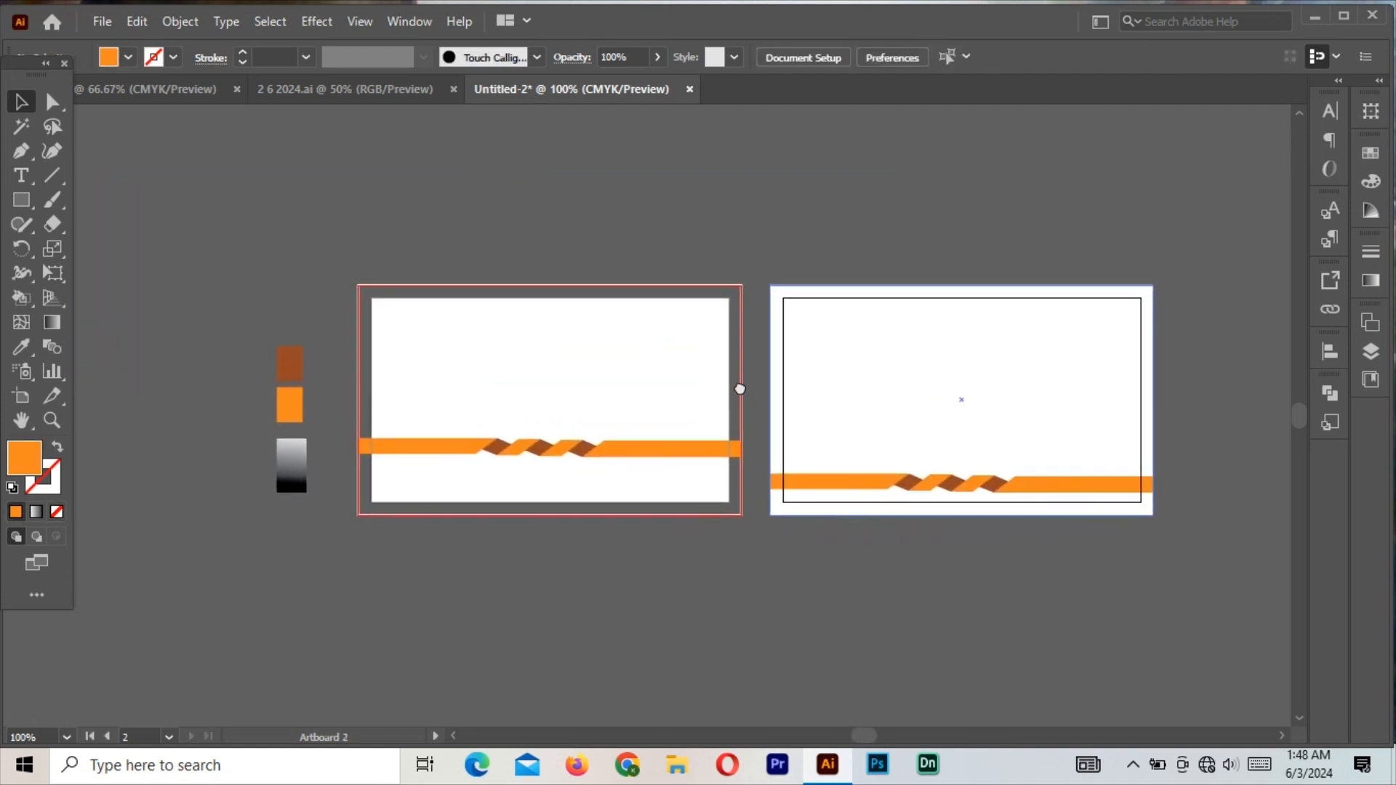
pyautogui.moveTo(358, 224); pyautogui.dragTo(378, 265)
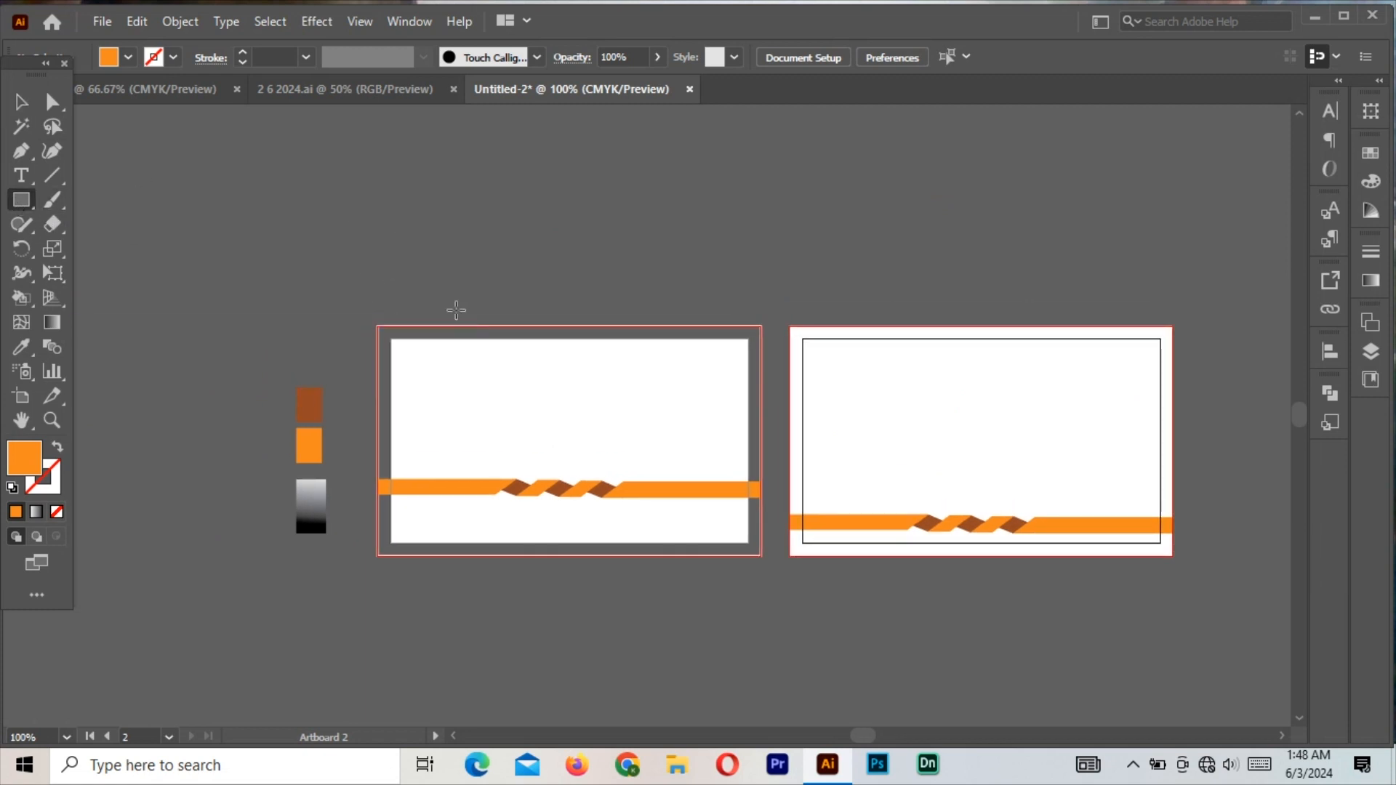
pyautogui.moveTo(456, 310)
pyautogui.mouseDown()
pyautogui.moveTo(390, 364)
pyautogui.moveTo(265, 421)
pyautogui.moveTo(209, 421)
pyautogui.mouseUp()
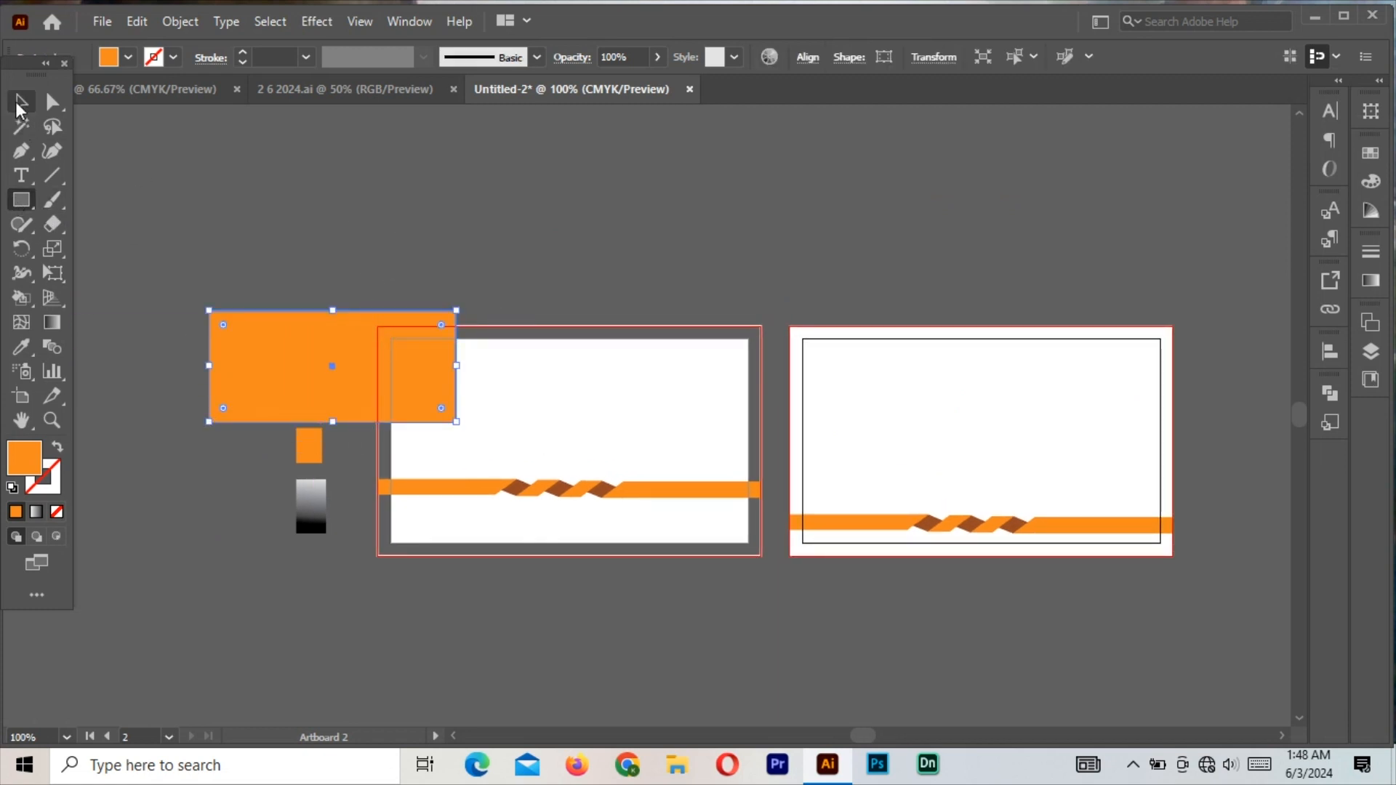
pyautogui.click(20, 105)
pyautogui.moveTo(461, 426); pyautogui.dragTo(497, 313)
pyautogui.moveTo(292, 328)
pyautogui.mouseDown()
pyautogui.moveTo(359, 395)
pyautogui.moveTo(424, 351)
pyautogui.mouseUp()
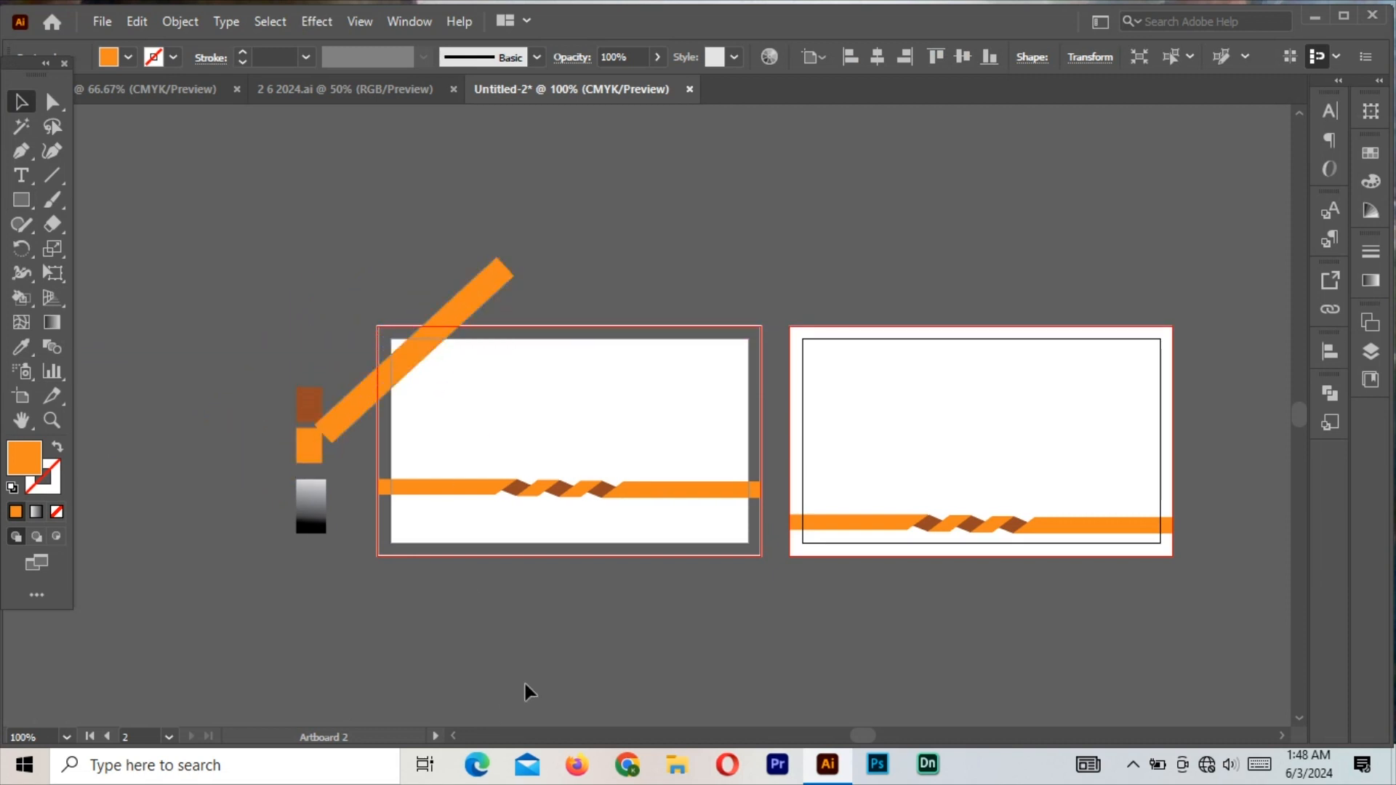
# - Move the ribbon off the first card side into the empty space below it and nudge the diagonal bar slightly right
pyautogui.click(526, 692)
pyautogui.moveTo(661, 499); pyautogui.dragTo(647, 663)
pyautogui.moveTo(418, 364); pyautogui.dragTo(424, 364)
# - Fill the diagonal bar with a linear gradient along its length at about 41°, black at the lower end and white at the upper
pyautogui.doubleClick(52, 322)
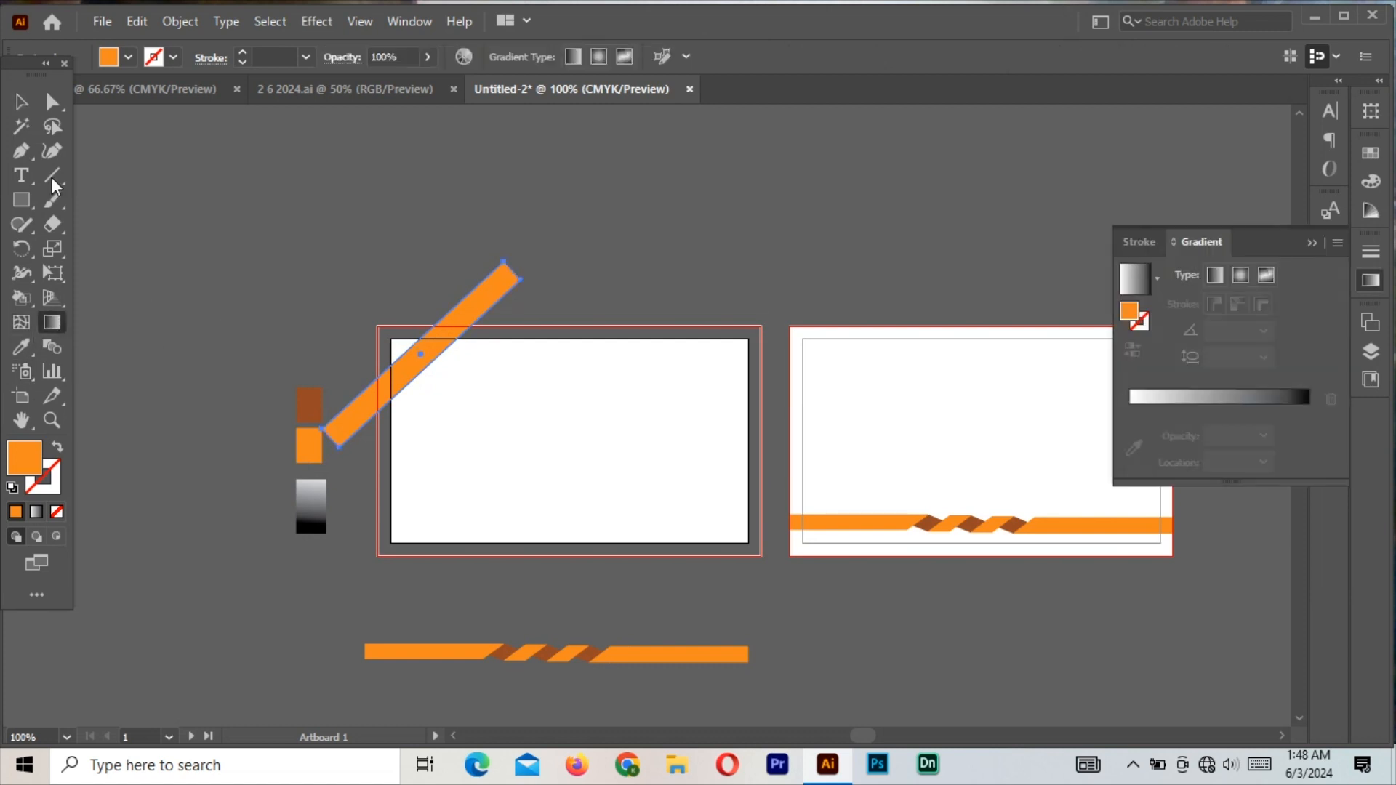
pyautogui.click(1237, 399)
pyautogui.click(1129, 409)
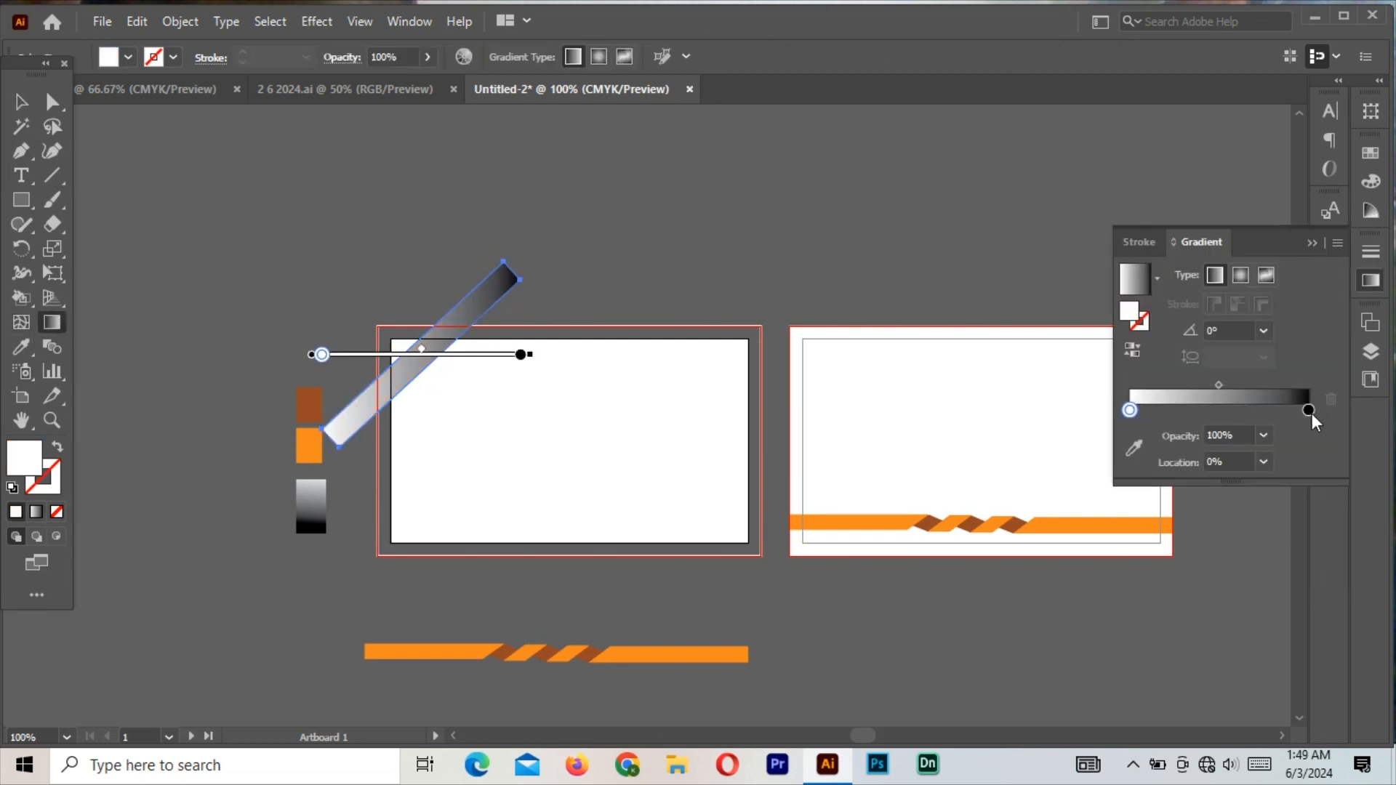
pyautogui.moveTo(1130, 410); pyautogui.dragTo(1150, 410)
pyautogui.moveTo(408, 282); pyautogui.dragTo(419, 361)
pyautogui.moveTo(327, 445); pyautogui.dragTo(420, 367)
pyautogui.click(1135, 353)
pyautogui.moveTo(324, 454); pyautogui.dragTo(525, 277)
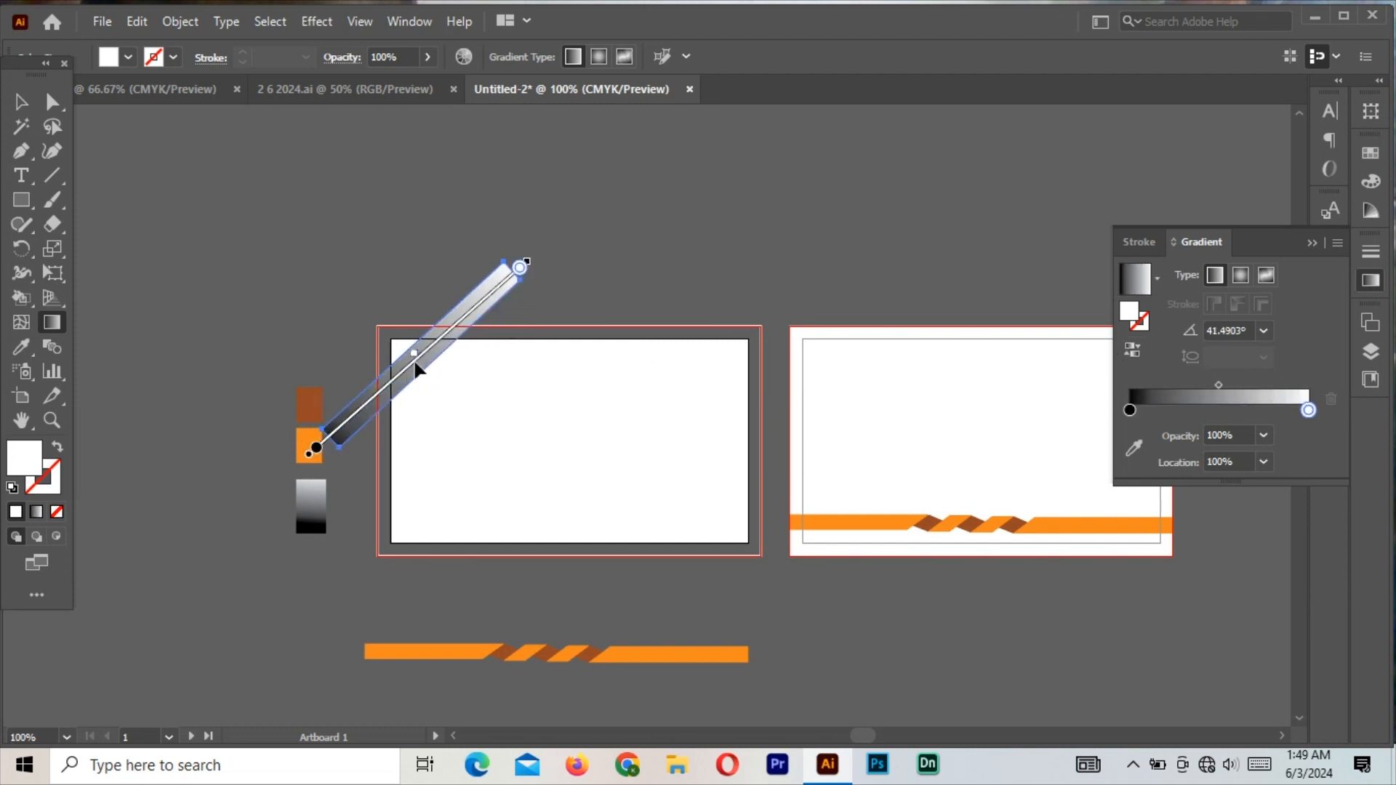
# - Shift the gradient's black stop inward along the bar and add a gray stop at about 63%
pyautogui.moveTo(316, 447); pyautogui.dragTo(379, 390)
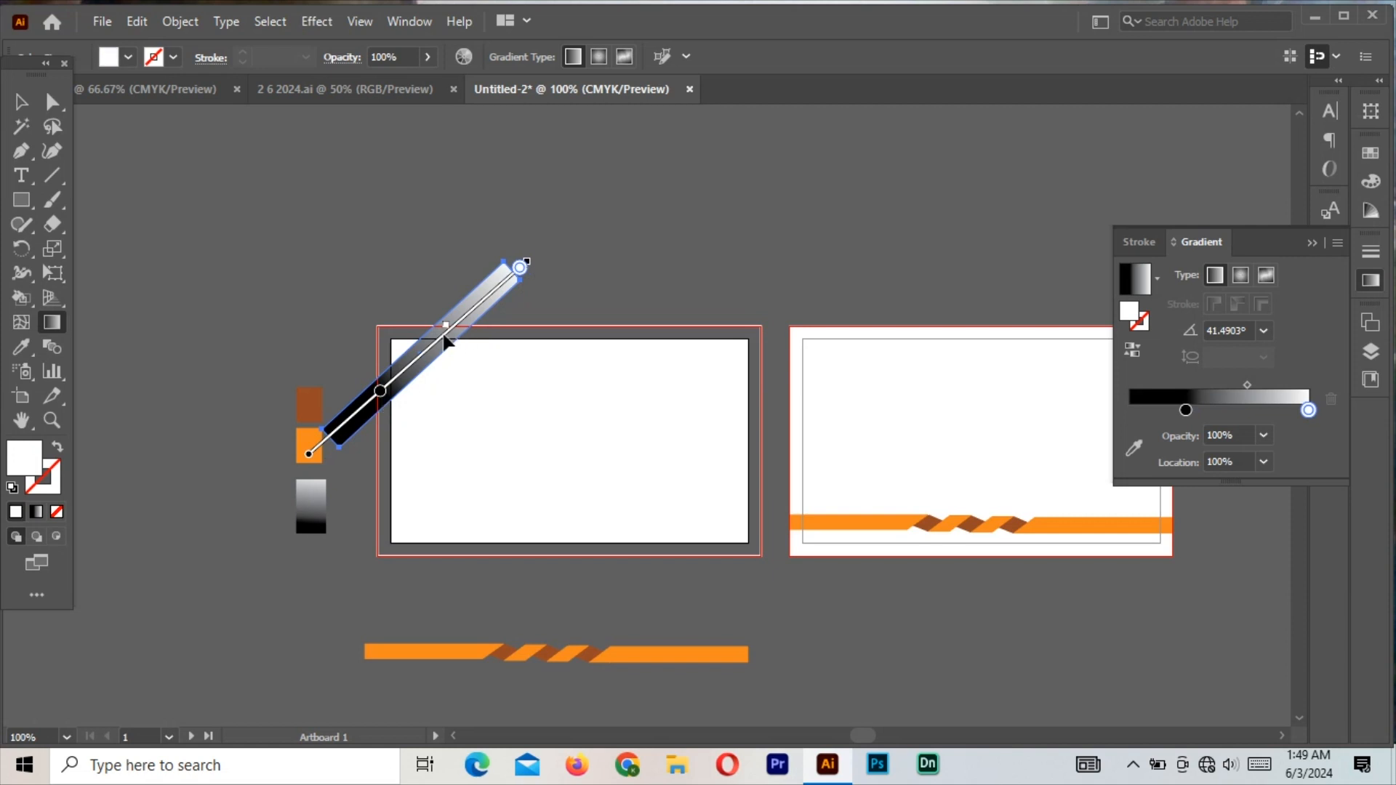
pyautogui.click(1229, 423)
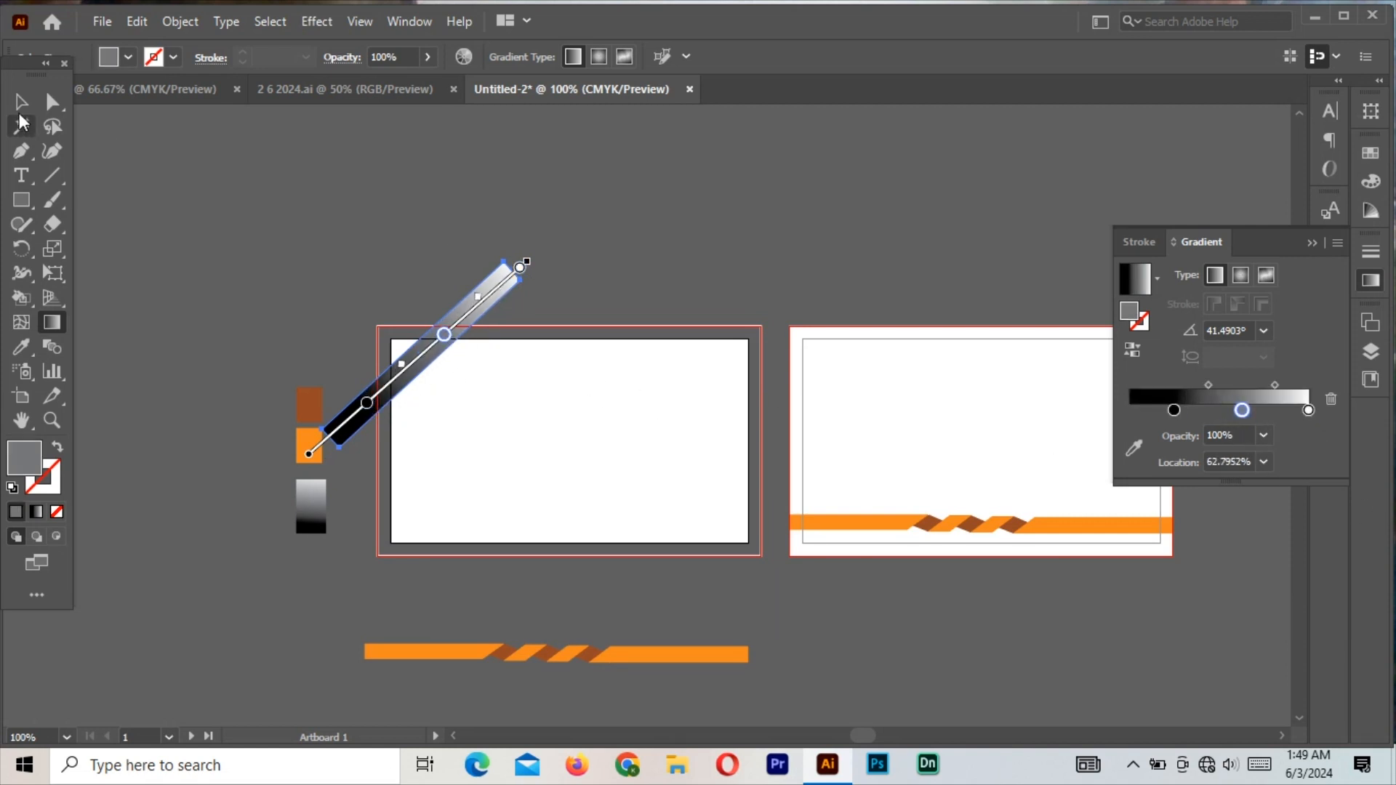
pyautogui.click(21, 105)
pyautogui.click(571, 338)
# - Duplicate the gradient bar diagonally down to the right and repeat the copy until nine evenly spaced bars cross the first card
pyautogui.moveTo(427, 356); pyautogui.dragTo(460, 389)
pyautogui.hotkey('ctrl', 'd')
pyautogui.hotkey('ctrl', 'd')
pyautogui.hotkey('ctrl', 'd')
pyautogui.hotkey('ctrl', 'd')
pyautogui.hotkey('ctrl', 'd')
pyautogui.hotkey('ctrl', 'd')
pyautogui.hotkey('ctrl', 'd')
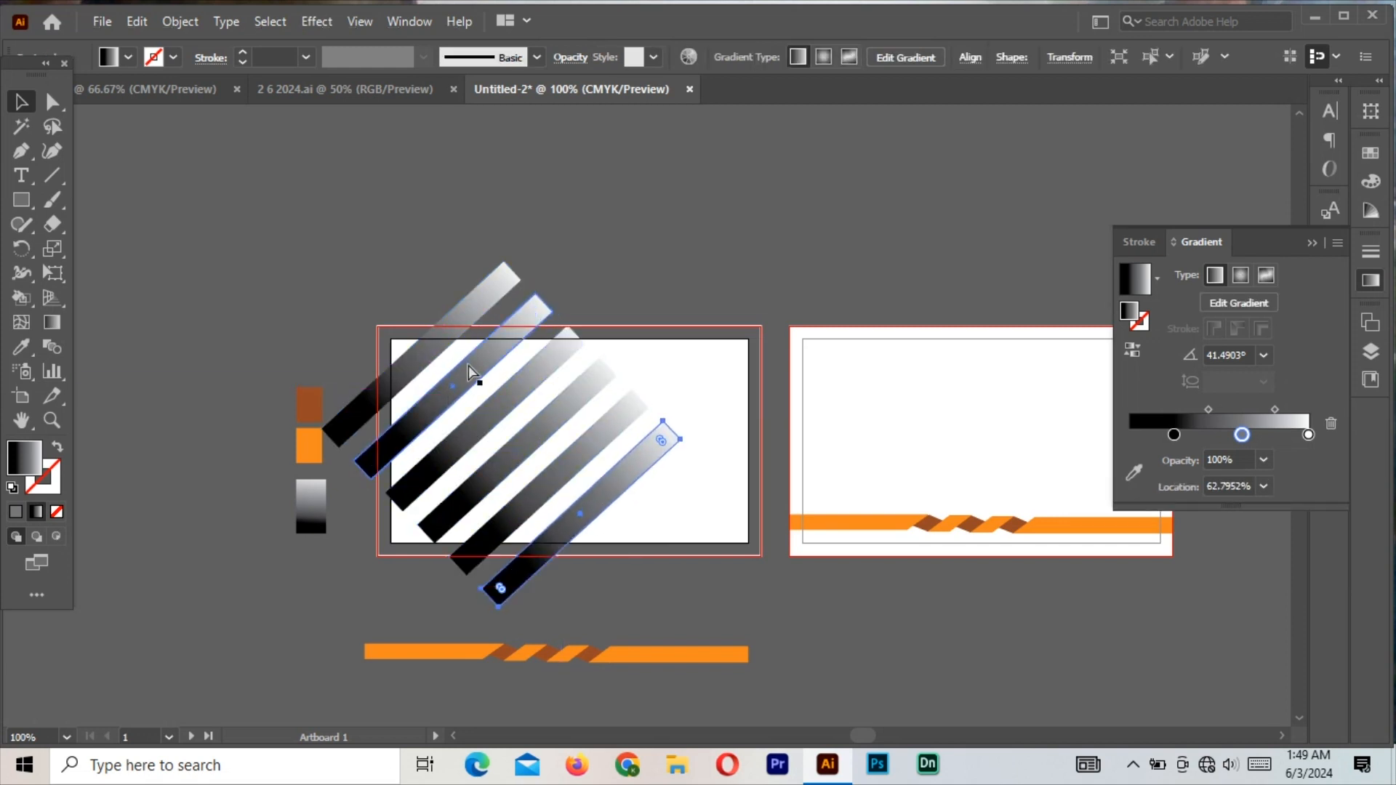
# - Select all the diagonal gradient bars together with the card's rectangular outline and group them
pyautogui.moveTo(401, 258); pyautogui.dragTo(708, 582)
pyautogui.rightClick(557, 461)
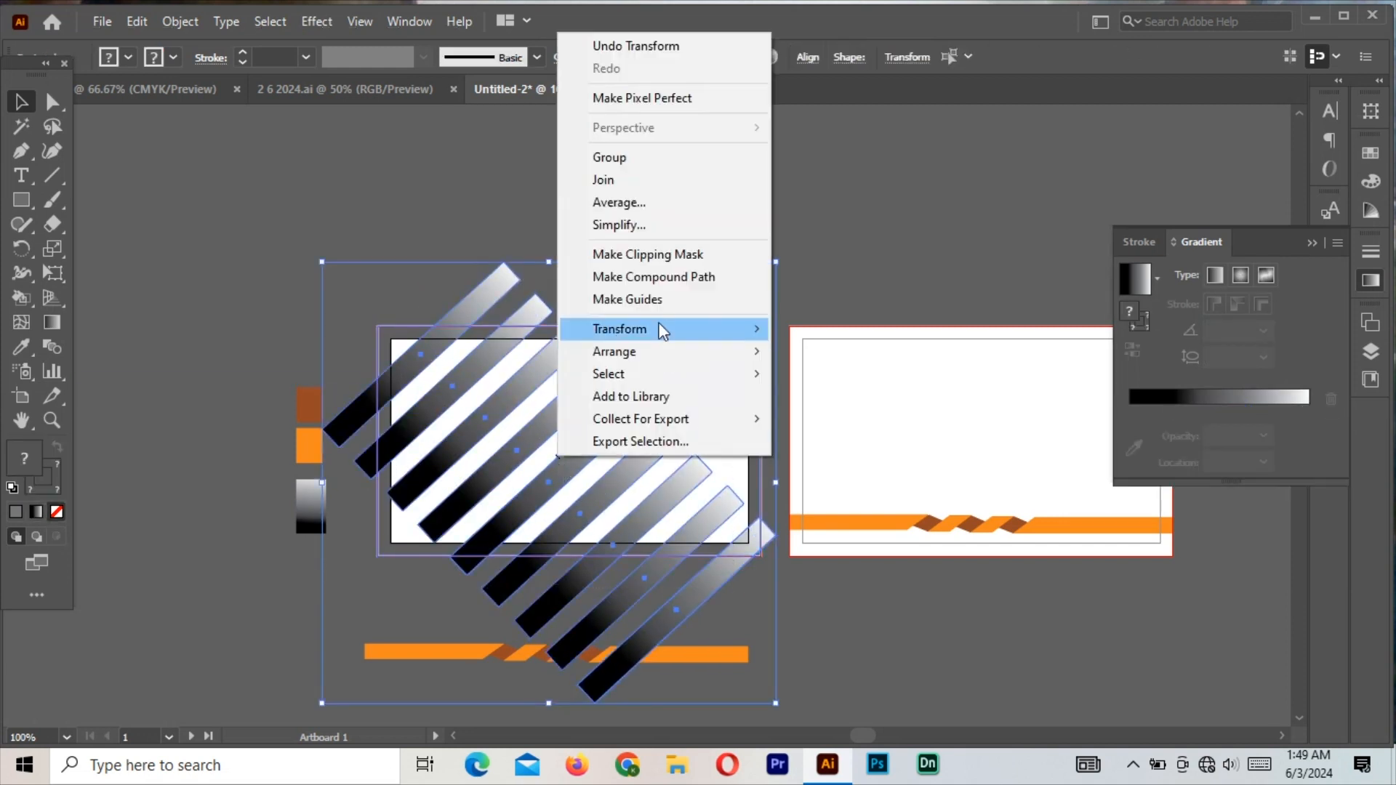
pyautogui.click(633, 154)
# - Enlarge the grouped bars proportionally and position them so the stripes extend well past the first card side
pyautogui.moveTo(775, 262); pyautogui.dragTo(882, 176)
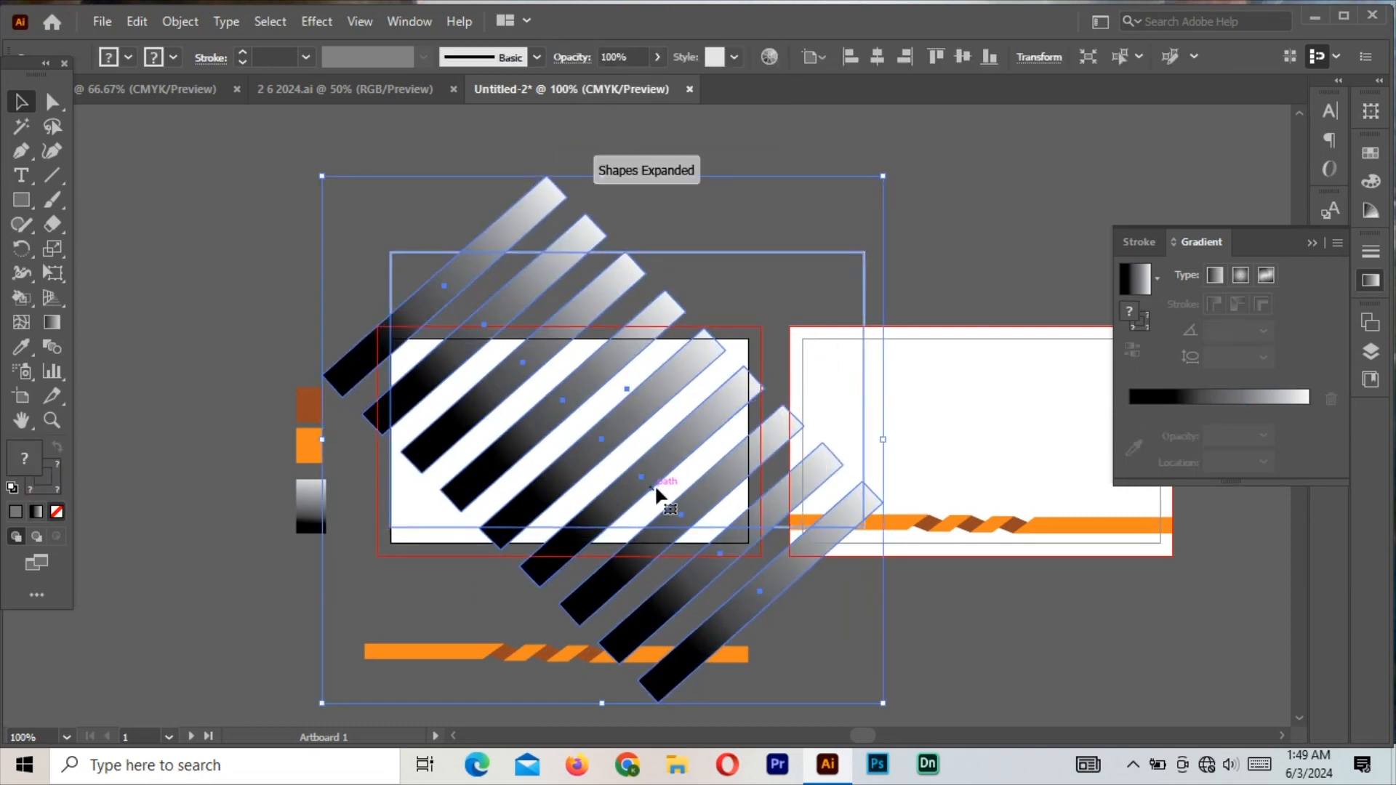
pyautogui.hotkey('ctrl', 'z')
pyautogui.moveTo(771, 263); pyautogui.dragTo(928, 116)
pyautogui.scroll(3, 884, 228)
pyautogui.hotkey('ctrl', '+')
pyautogui.hotkey('ctrl', '+')
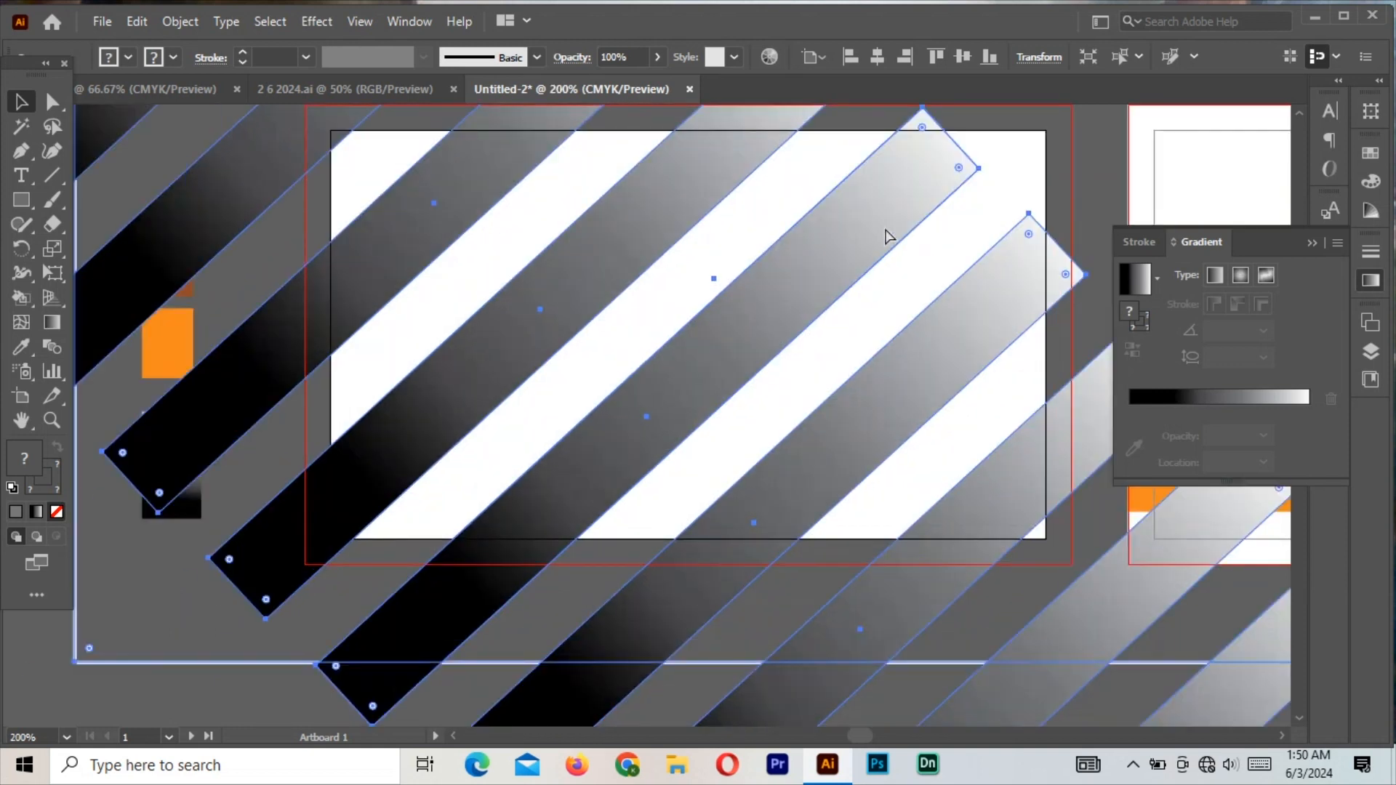
pyautogui.hotkey('ctrl', '-')
pyautogui.hotkey('ctrl', '-')
pyautogui.hotkey('ctrl', '-')
pyautogui.hotkey('ctrl', '-')
pyautogui.moveTo(787, 449); pyautogui.dragTo(787, 414)
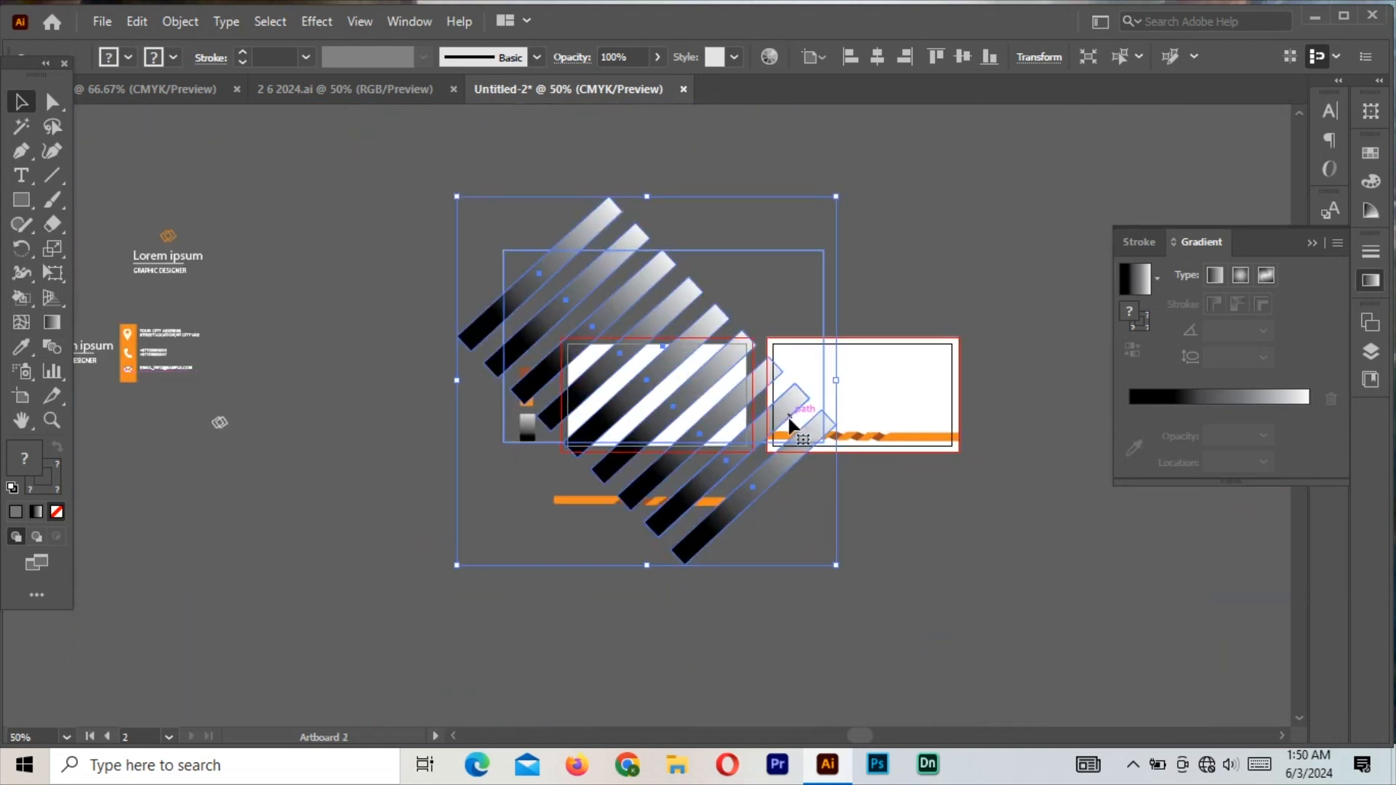
pyautogui.moveTo(836, 196); pyautogui.dragTo(913, 143)
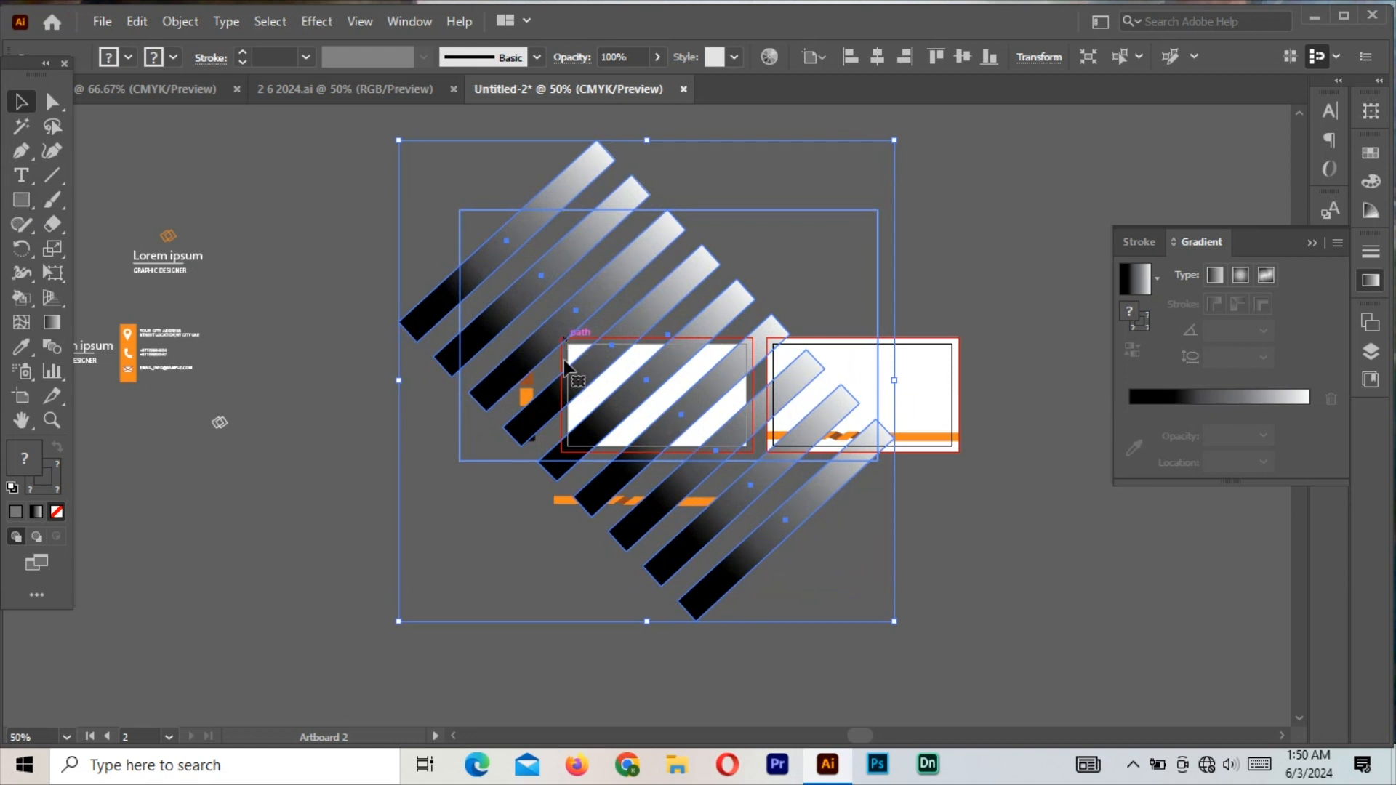
pyautogui.click(845, 487)
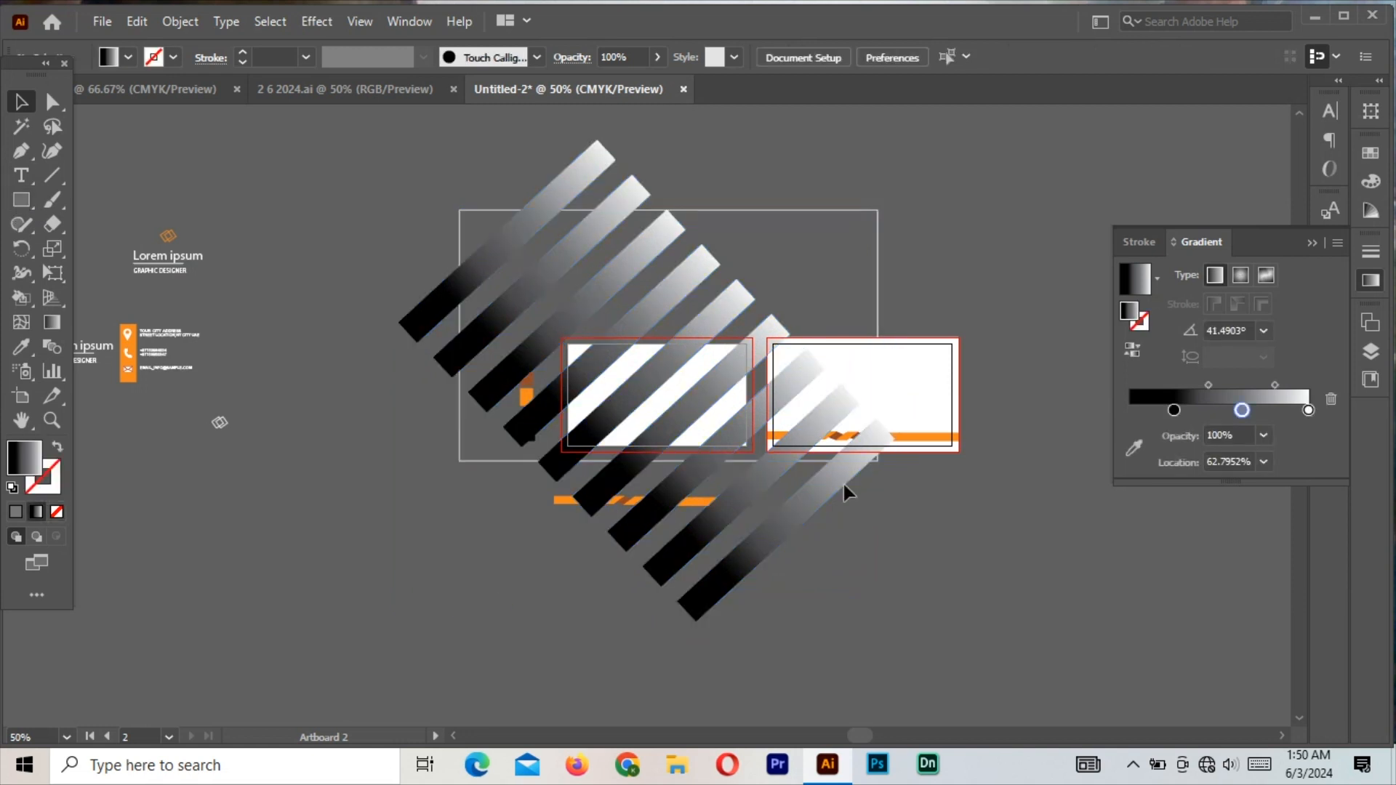
# - Send the grouped gradient bars to the back of the stacking order
pyautogui.click(572, 454)
pyautogui.rightClick(569, 385)
pyautogui.click(838, 706)
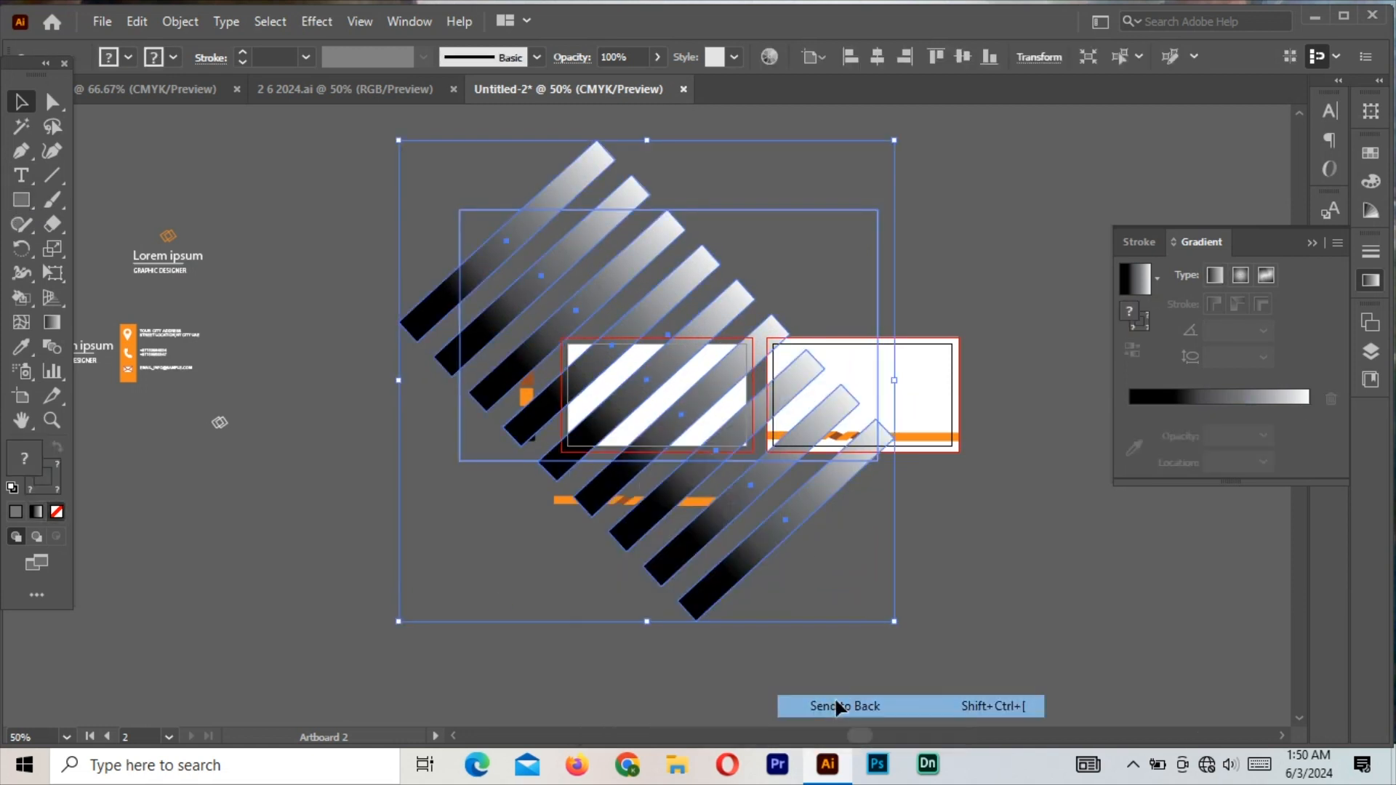
pyautogui.click(534, 429)
pyautogui.click(564, 441)
pyautogui.click(653, 560)
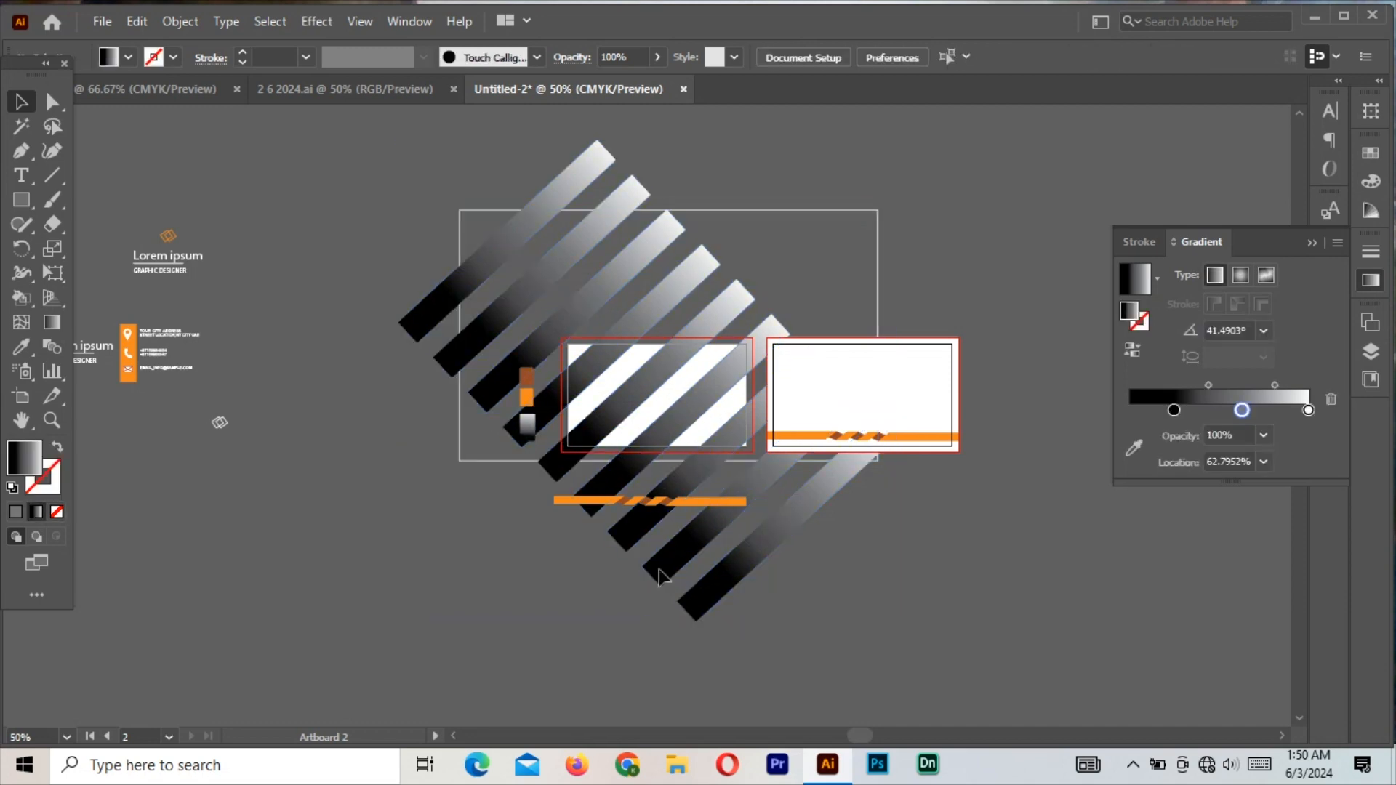
# - Copy the grouped gradient bars and paste the copy in front of the original
pyautogui.hotkey('ctrl', '=')
pyautogui.hotkey('ctrl', '=')
pyautogui.hotkey('ctrl', '=')
pyautogui.hotkey('ctrl', '=')
pyautogui.hotkey('ctrl', 'a')
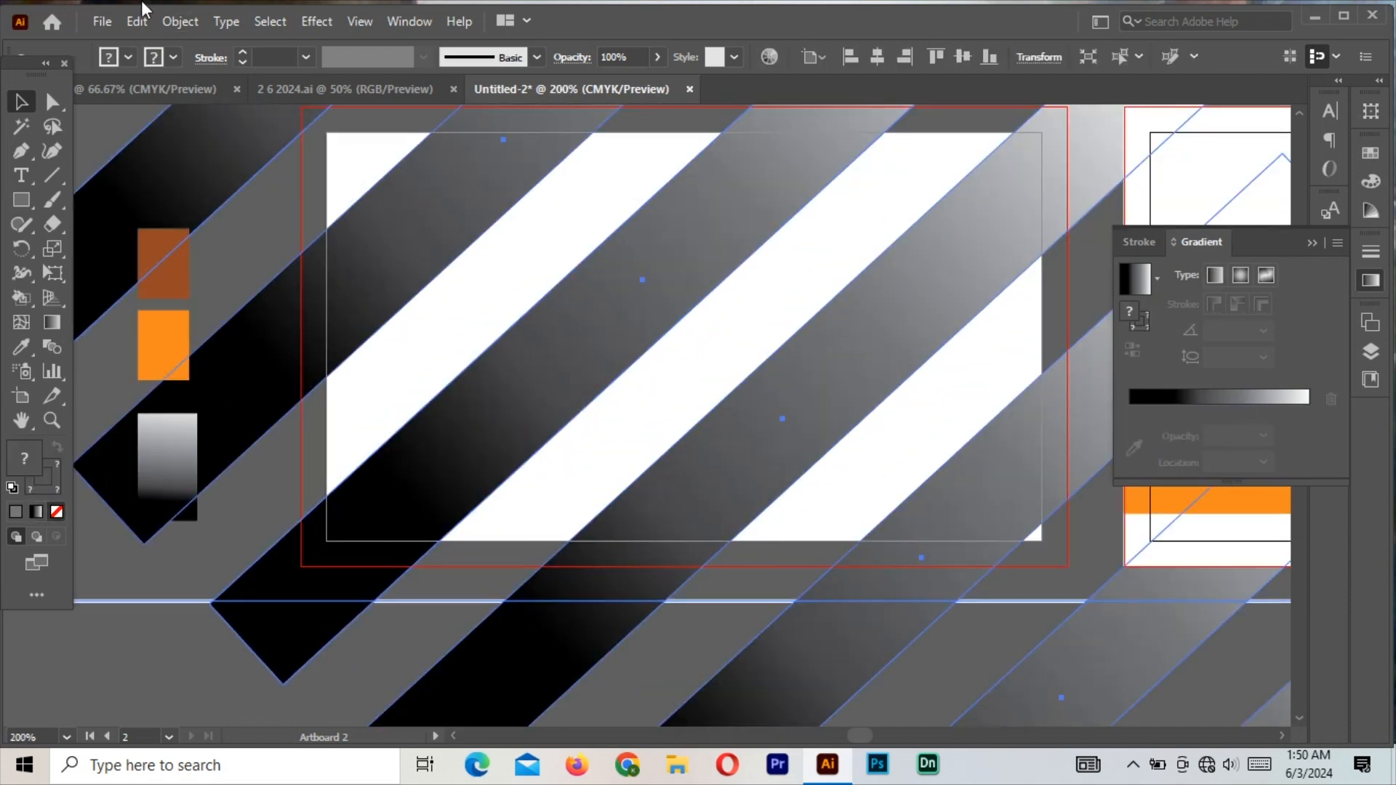
pyautogui.click(137, 21)
pyautogui.click(172, 124)
pyautogui.click(136, 21)
pyautogui.click(195, 183)
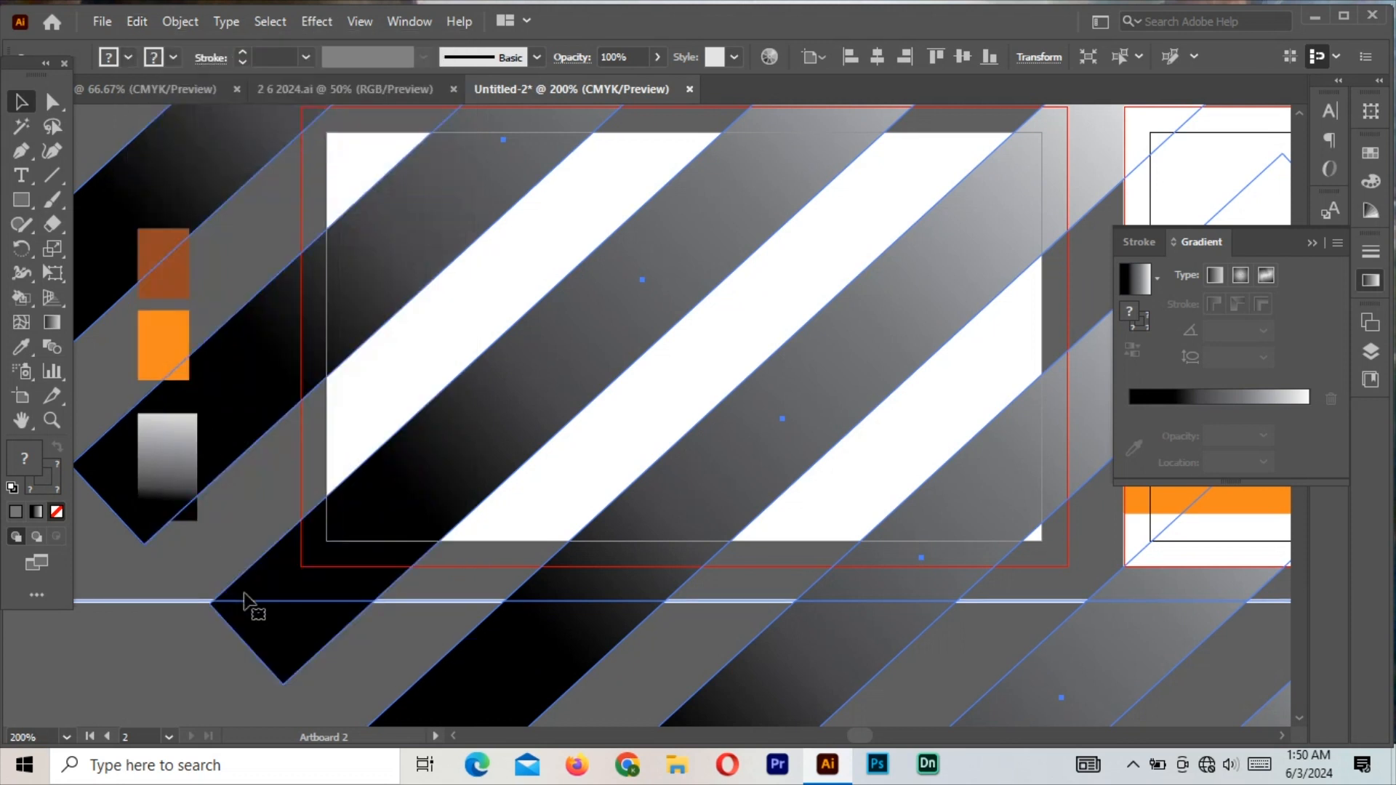
pyautogui.click(386, 613)
pyautogui.hotkey('ctrl', 'a')
pyautogui.rightClick(464, 463)
pyautogui.click(405, 501)
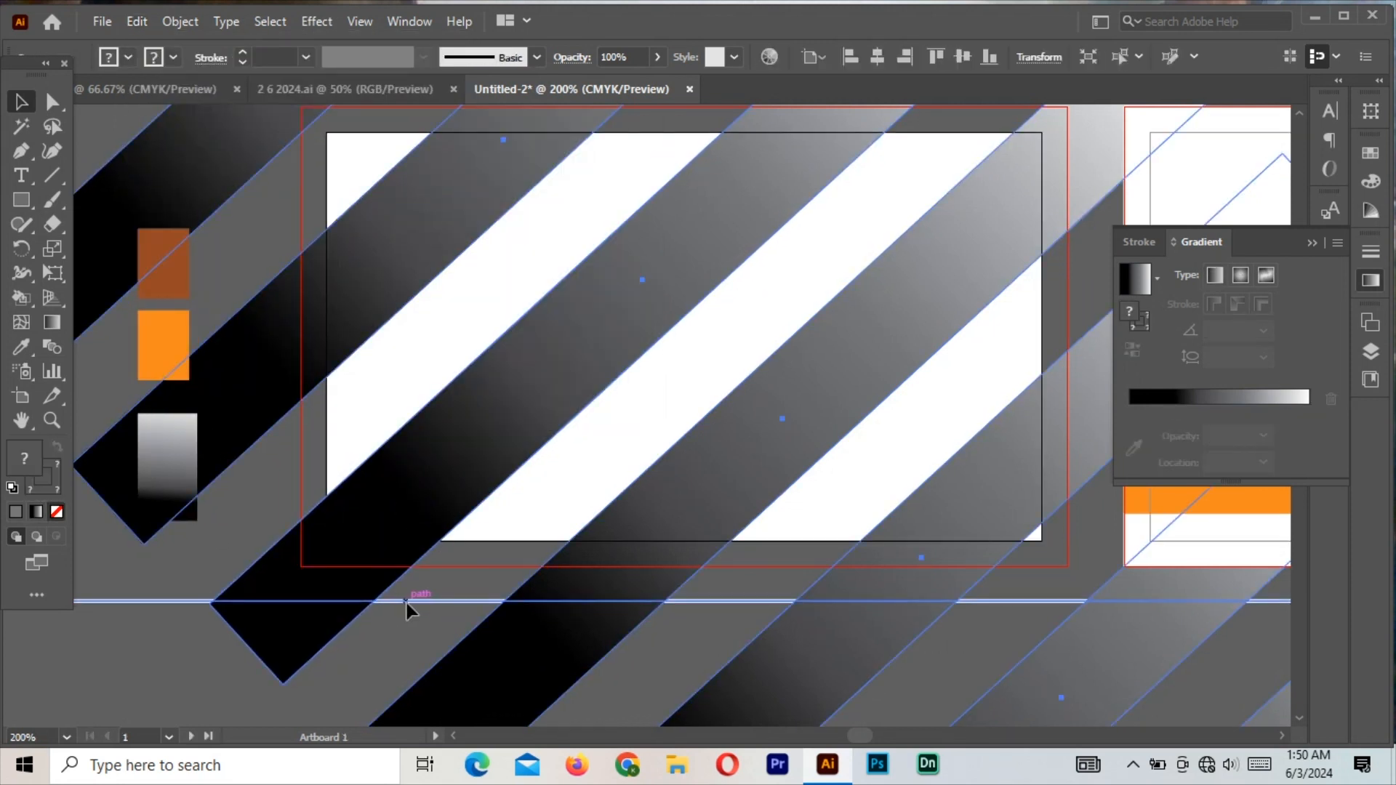
pyautogui.hotkey('ctrl', 'shift', 'a')
pyautogui.moveTo(411, 600); pyautogui.dragTo(426, 509)
pyautogui.click(431, 508)
pyautogui.rightClick(565, 425)
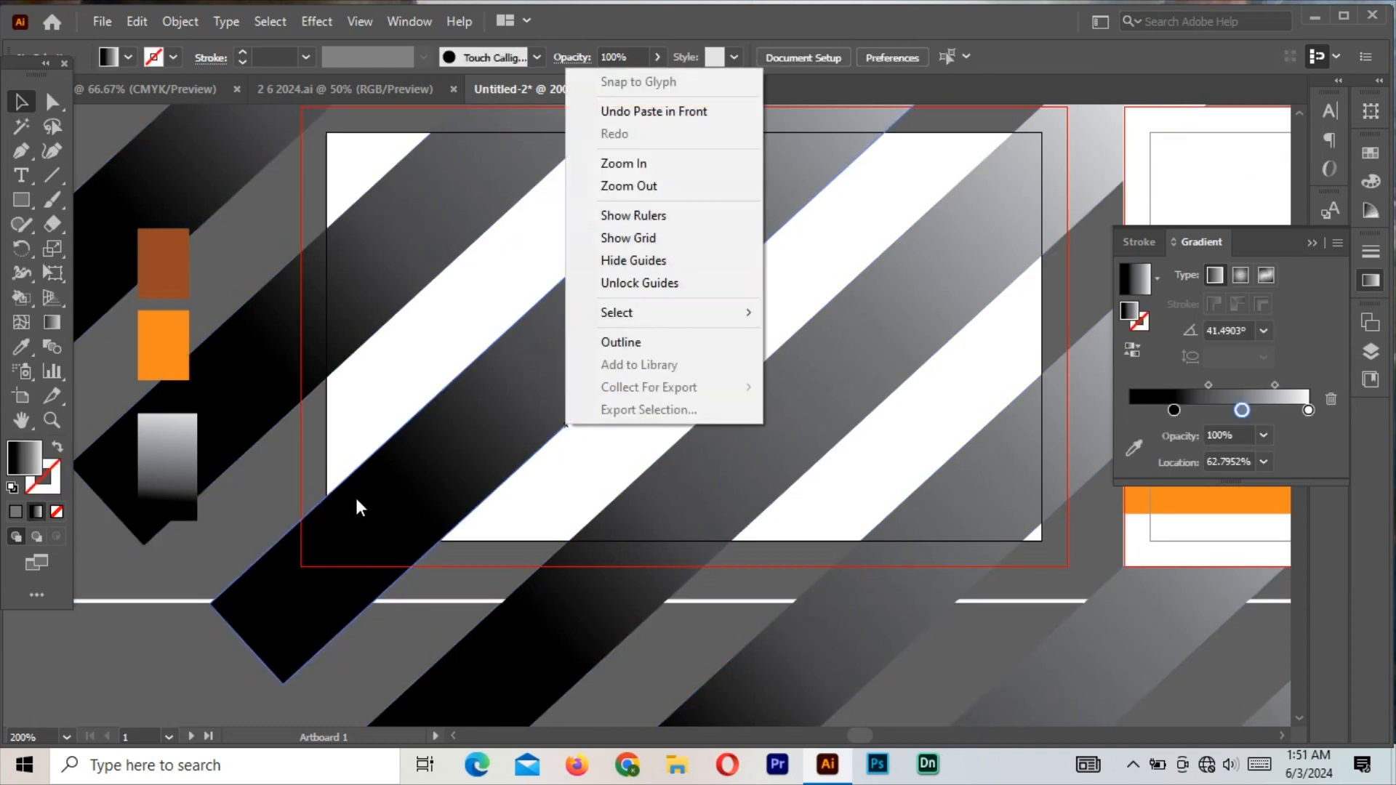
pyautogui.moveTo(338, 682); pyautogui.dragTo(417, 631)
# - Ungroup the diagonal gradient bars and the rectangular outline
pyautogui.hotkey('ctrl', '-')
pyautogui.hotkey('ctrl', '-')
pyautogui.hotkey('ctrl', '-')
pyautogui.hotkey('ctrl', '-')
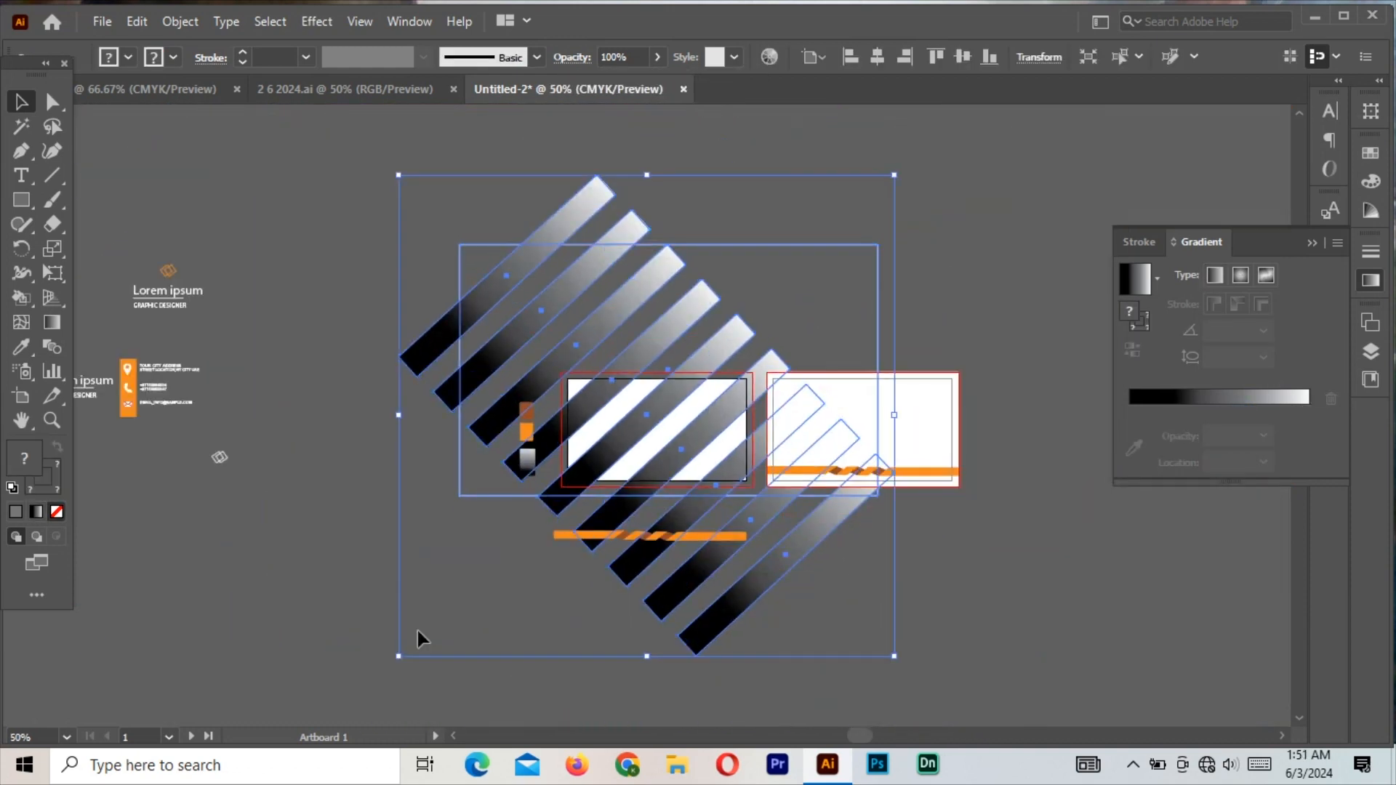
pyautogui.click(471, 503)
pyautogui.click(470, 503)
pyautogui.click(476, 307)
pyautogui.click(909, 259)
pyautogui.click(879, 262)
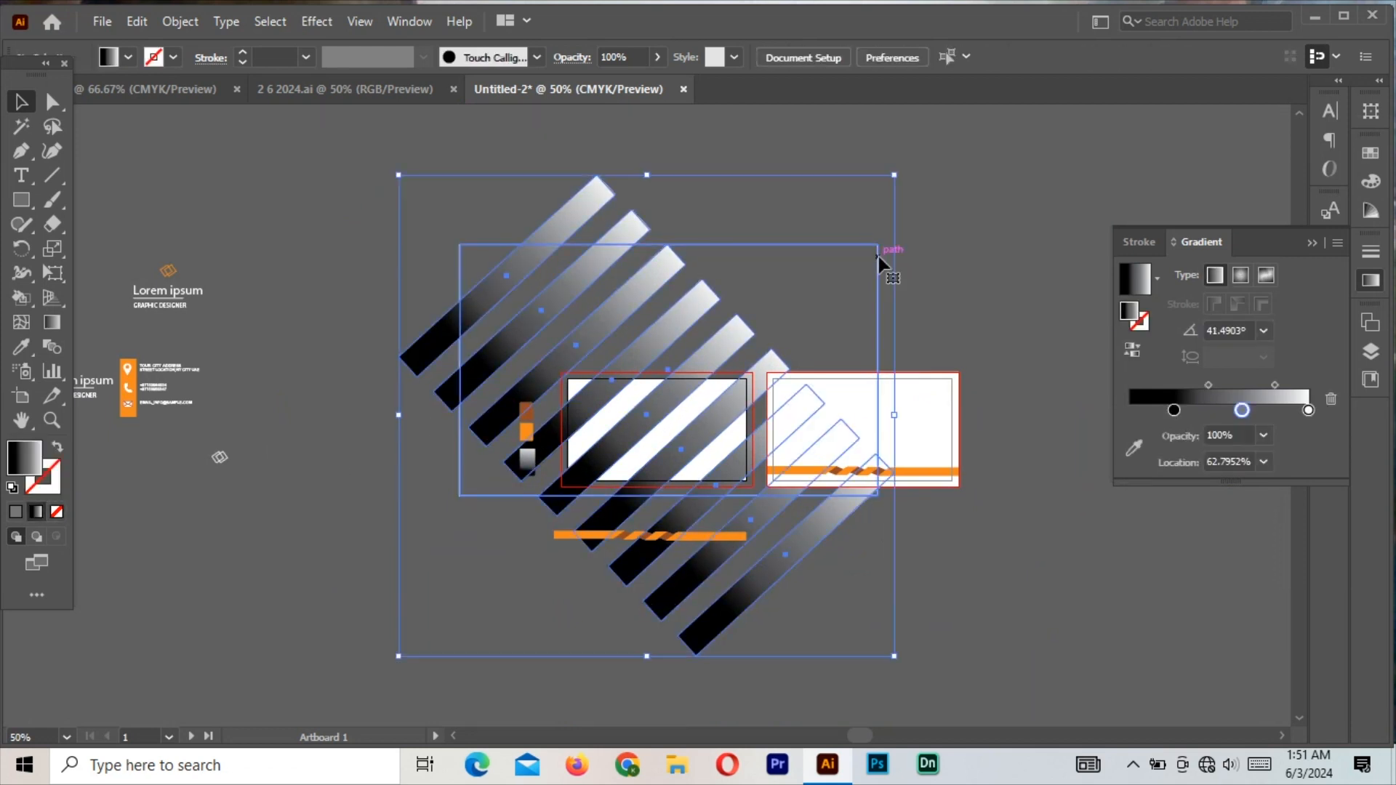
pyautogui.click(581, 229)
pyautogui.rightClick(556, 295)
pyautogui.click(617, 464)
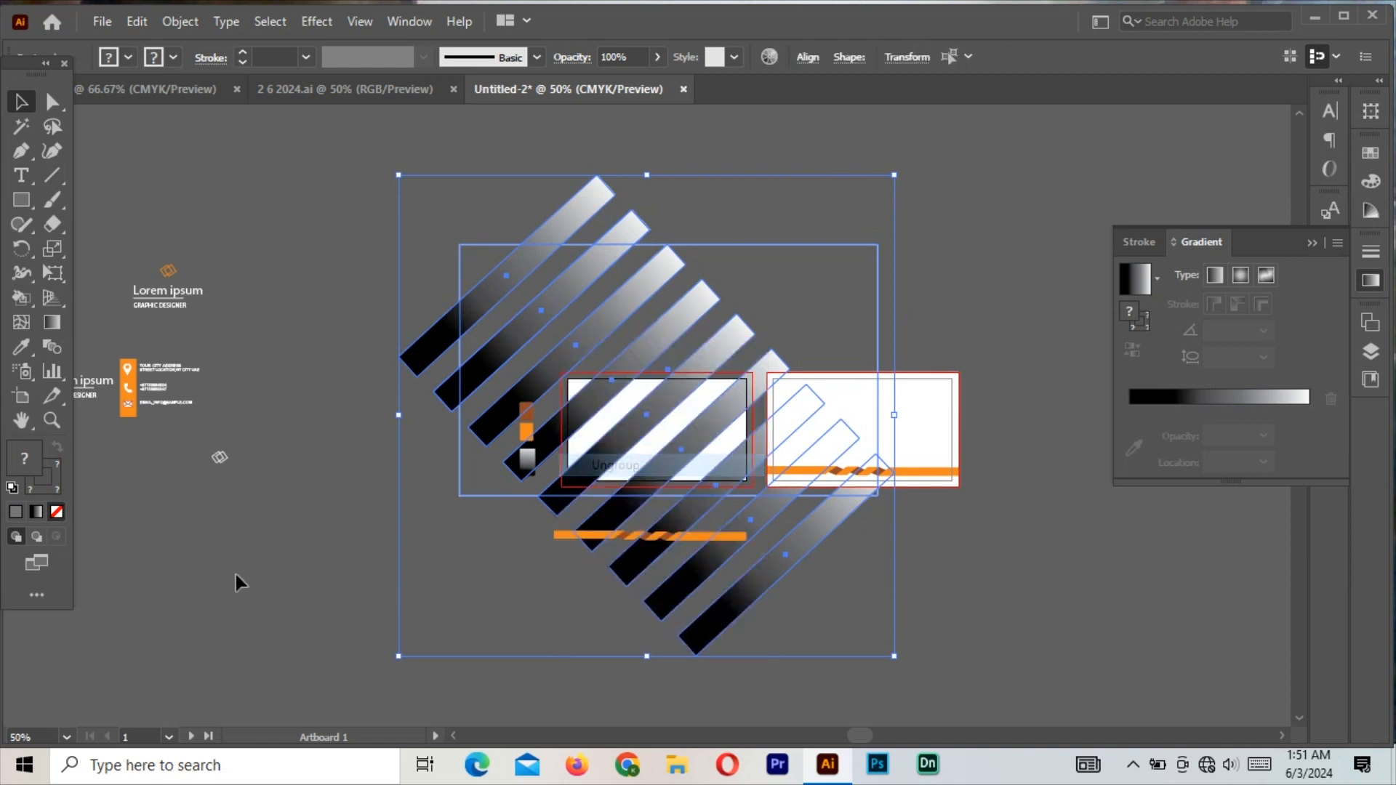
# - Select the diagonal gradient bars one after another without the rectangular outline and group them
pyautogui.click(237, 579)
pyautogui.click(475, 495)
pyautogui.keyDown('shift'); pyautogui.click(424, 367); pyautogui.keyUp('shift')
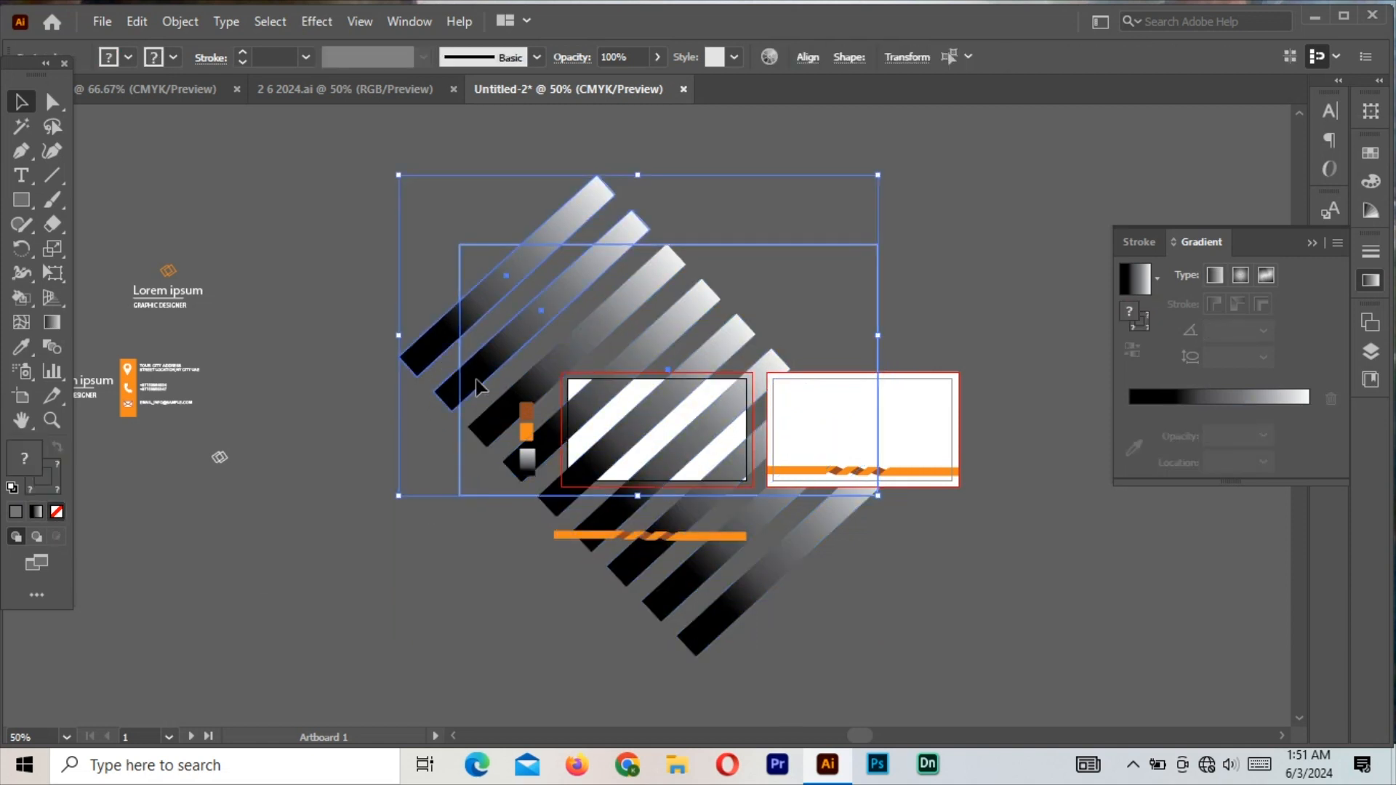
pyautogui.keyDown('shift'); pyautogui.click(529, 496); pyautogui.keyUp('shift')
pyautogui.keyDown('shift'); pyautogui.click(609, 535); pyautogui.keyUp('shift')
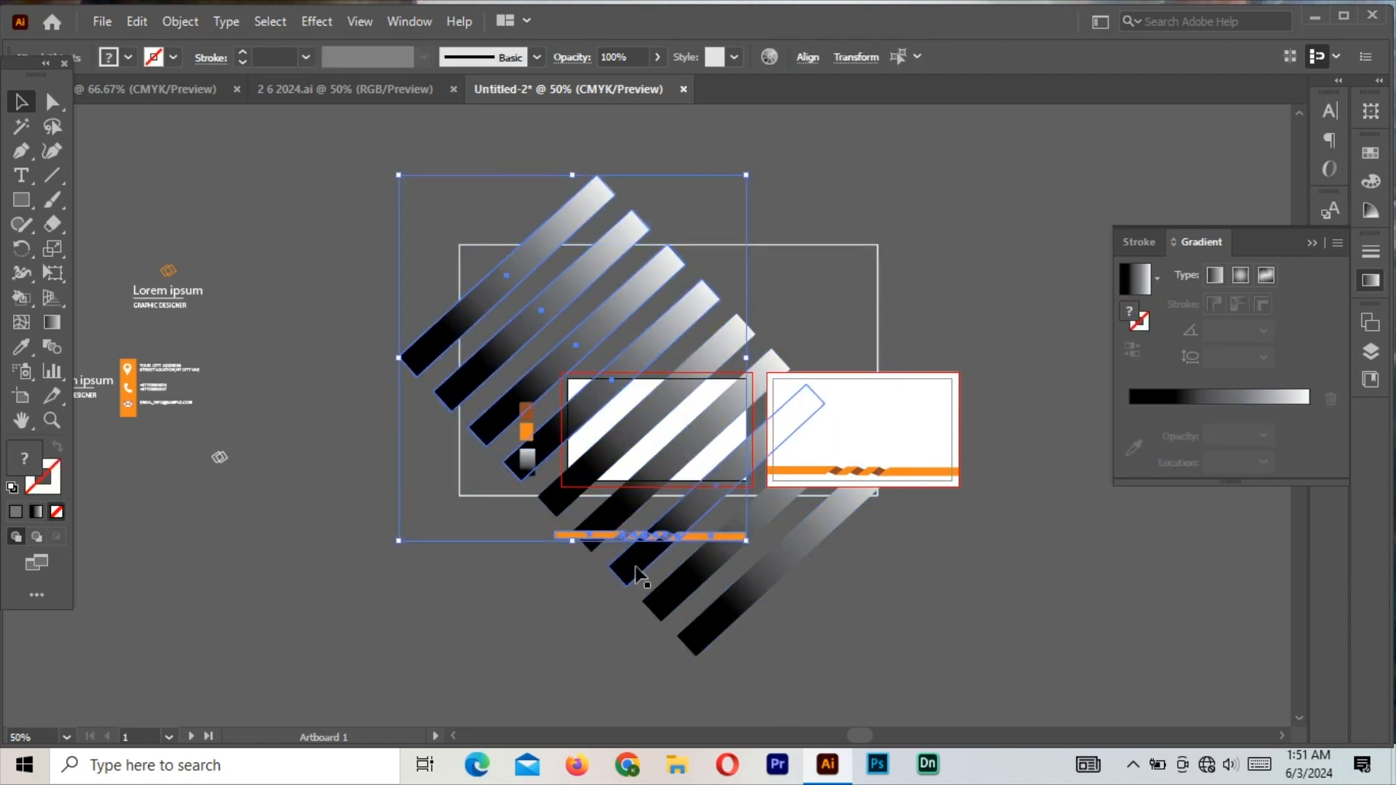
pyautogui.keyDown('shift'); pyautogui.click(637, 570); pyautogui.keyUp('shift')
pyautogui.keyDown('shift'); pyautogui.click(694, 623); pyautogui.keyUp('shift')
pyautogui.keyDown('shift'); pyautogui.click(661, 535); pyautogui.keyUp('shift')
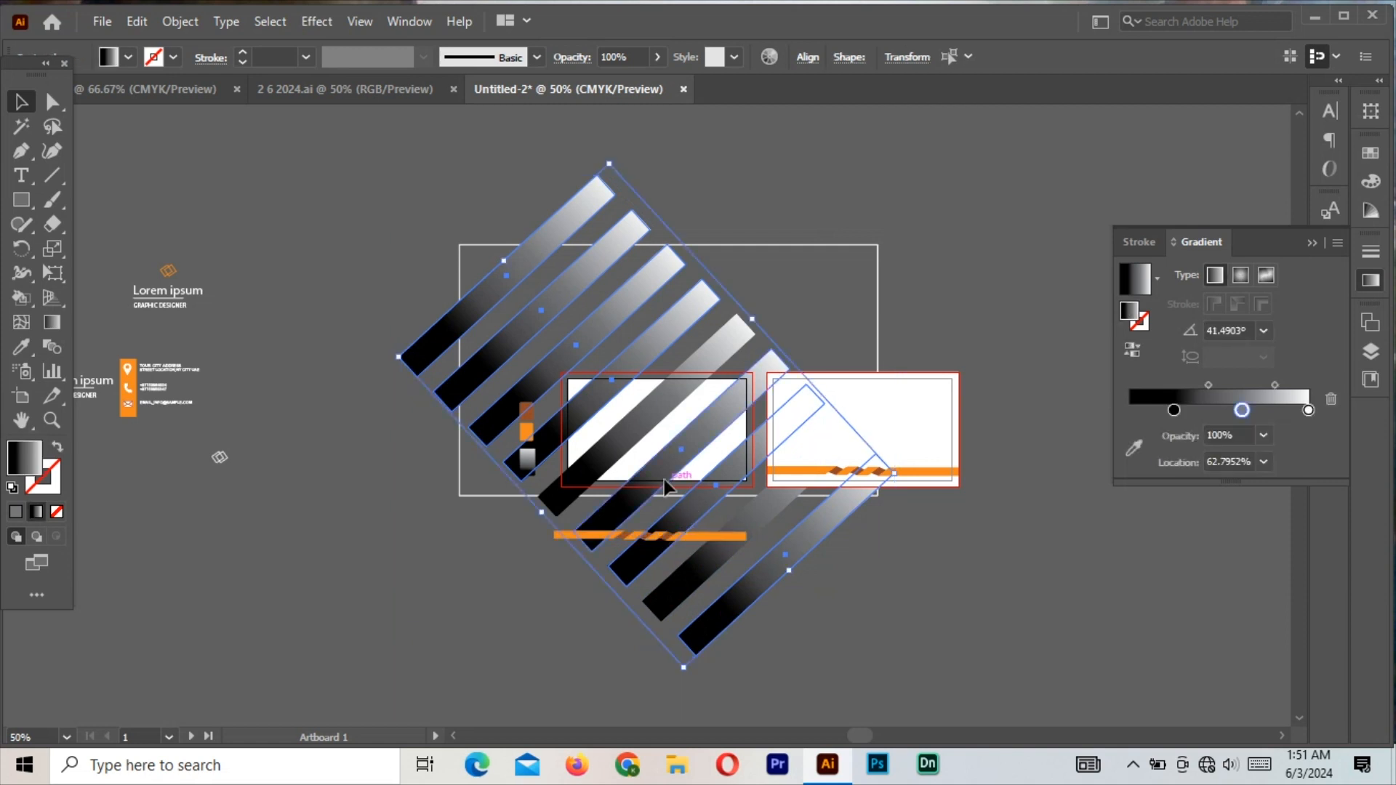
pyautogui.rightClick(629, 438)
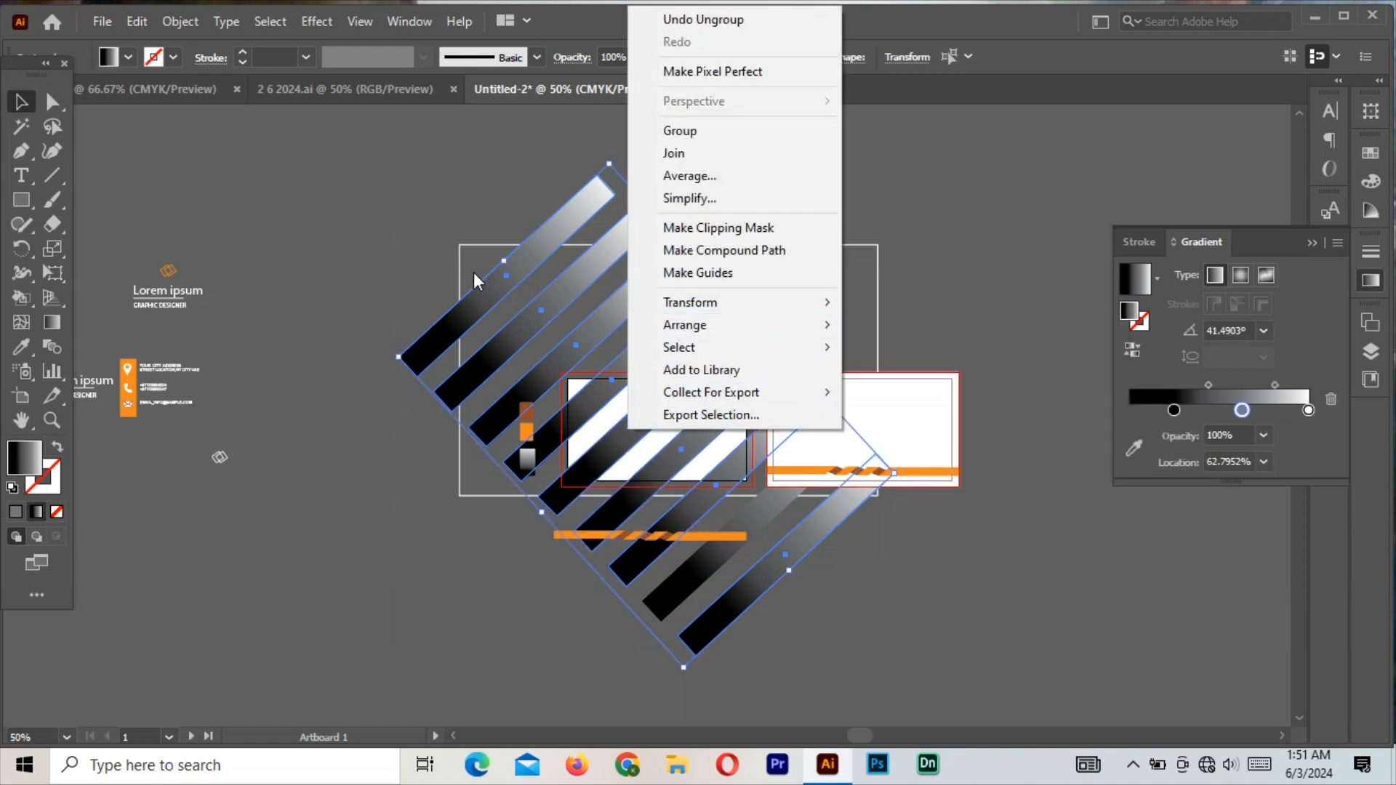
pyautogui.rightClick(518, 258)
pyautogui.click(560, 381)
# - Try to clip the grouped gradient bars with the large rectangular outline using a clipping mask
pyautogui.keyDown('shift'); pyautogui.click(826, 246); pyautogui.keyUp('shift')
pyautogui.rightClick(824, 247)
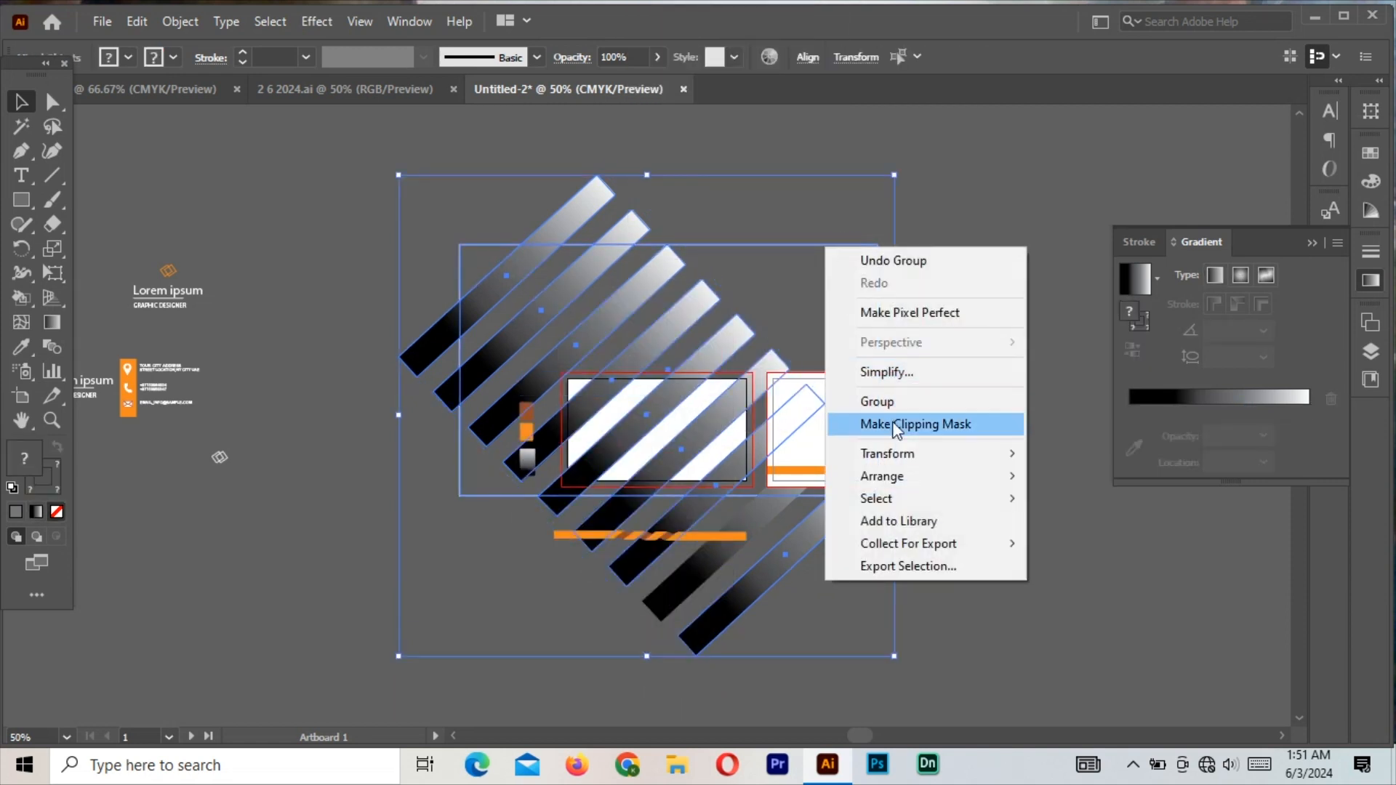
pyautogui.click(895, 425)
pyautogui.click(1012, 250)
pyautogui.rightClick(556, 317)
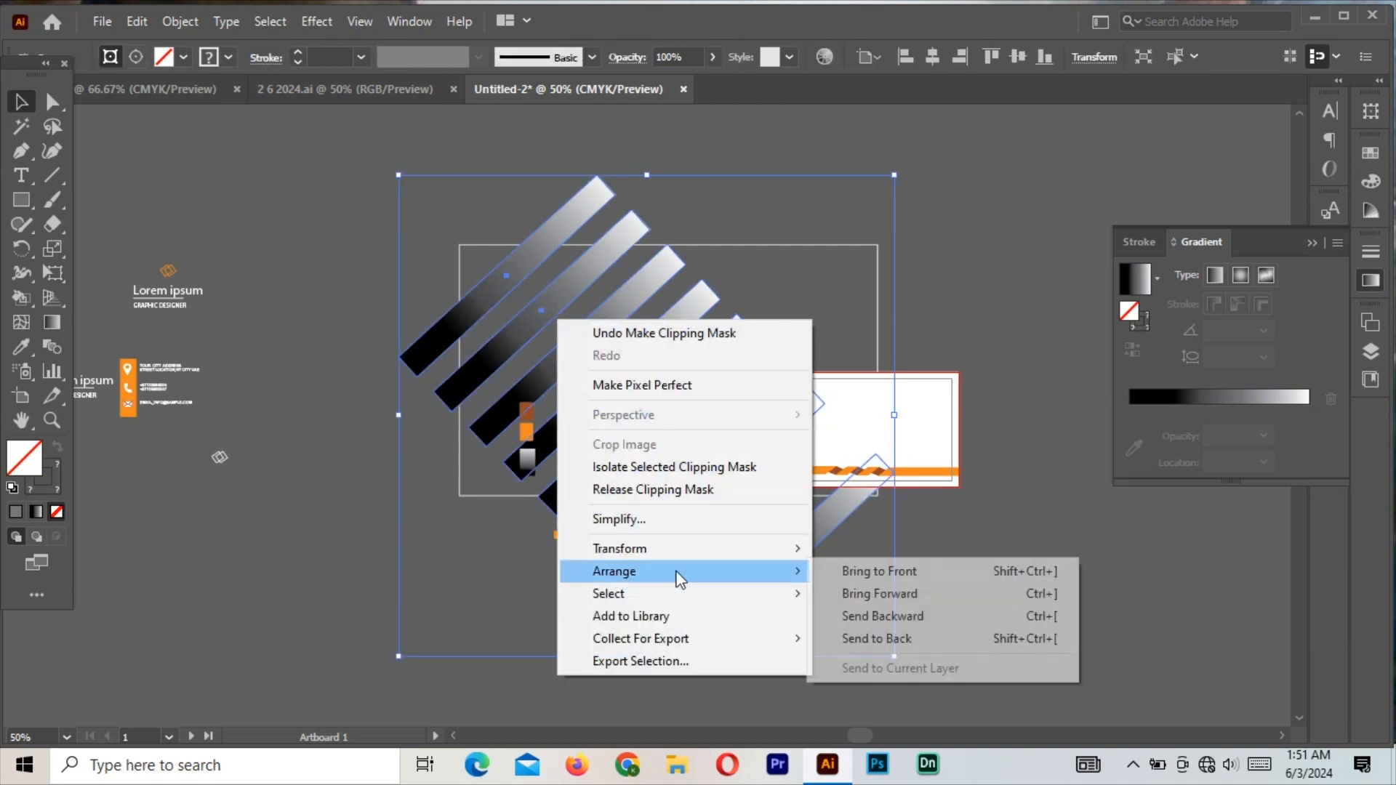
pyautogui.press('Escape')
pyautogui.click(405, 409)
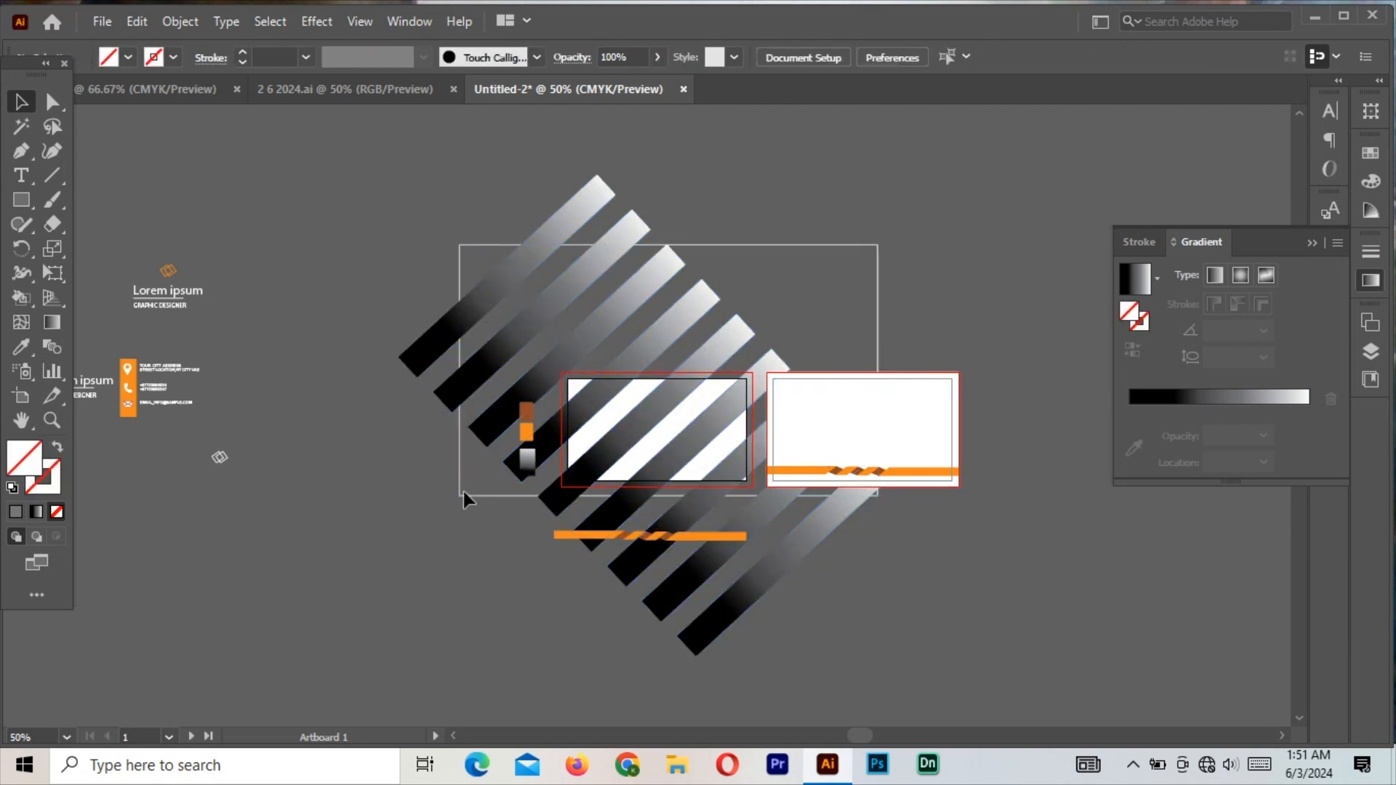
# - Release the clipping mask from the large rectangular outline and reselect the grouped gradient bars
pyautogui.rightClick(463, 494)
pyautogui.click(570, 301)
pyautogui.click(327, 259)
pyautogui.click(551, 308)
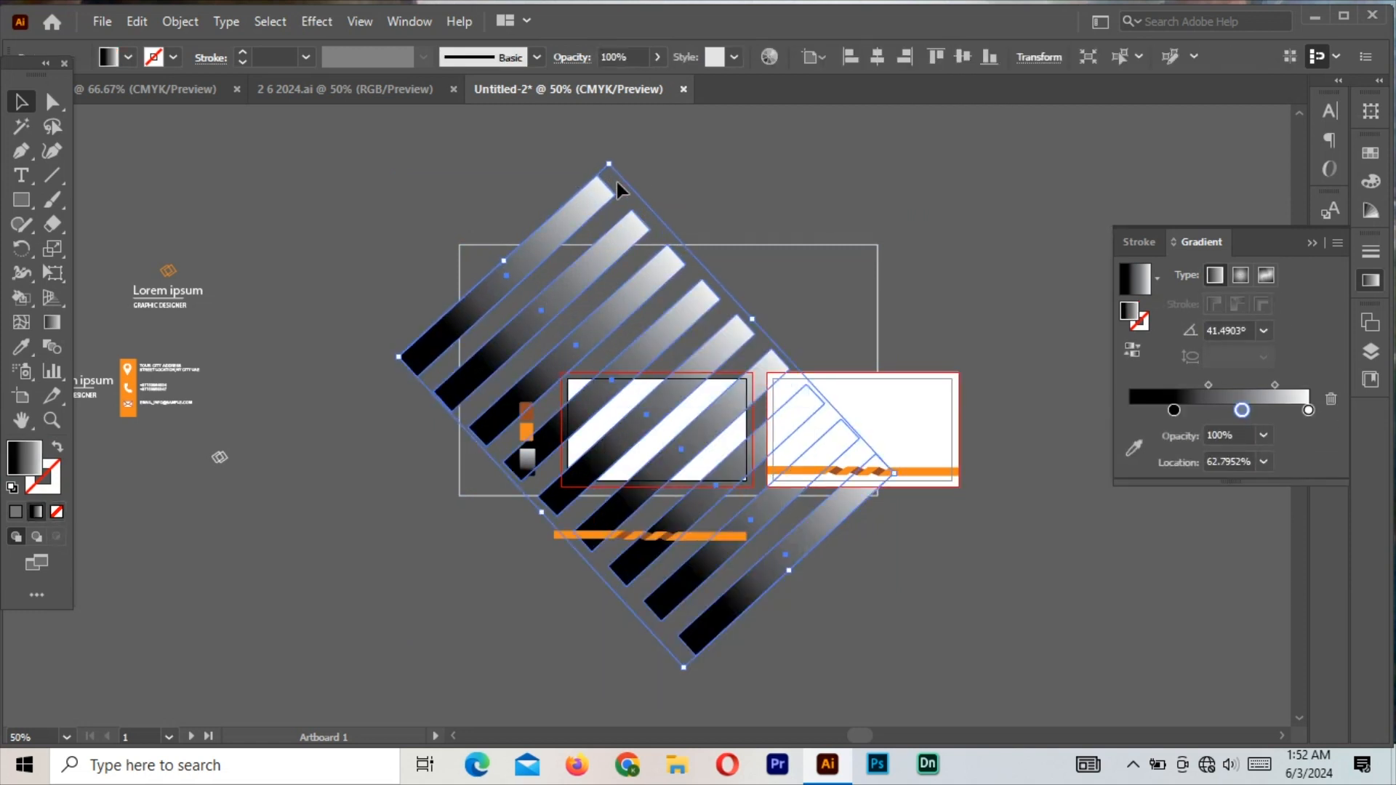
# - Shrink the grouped gradient bars and rotate them to a shallower slant of about 28.7° so they cover the first card side
pyautogui.moveTo(610, 168); pyautogui.dragTo(629, 280)
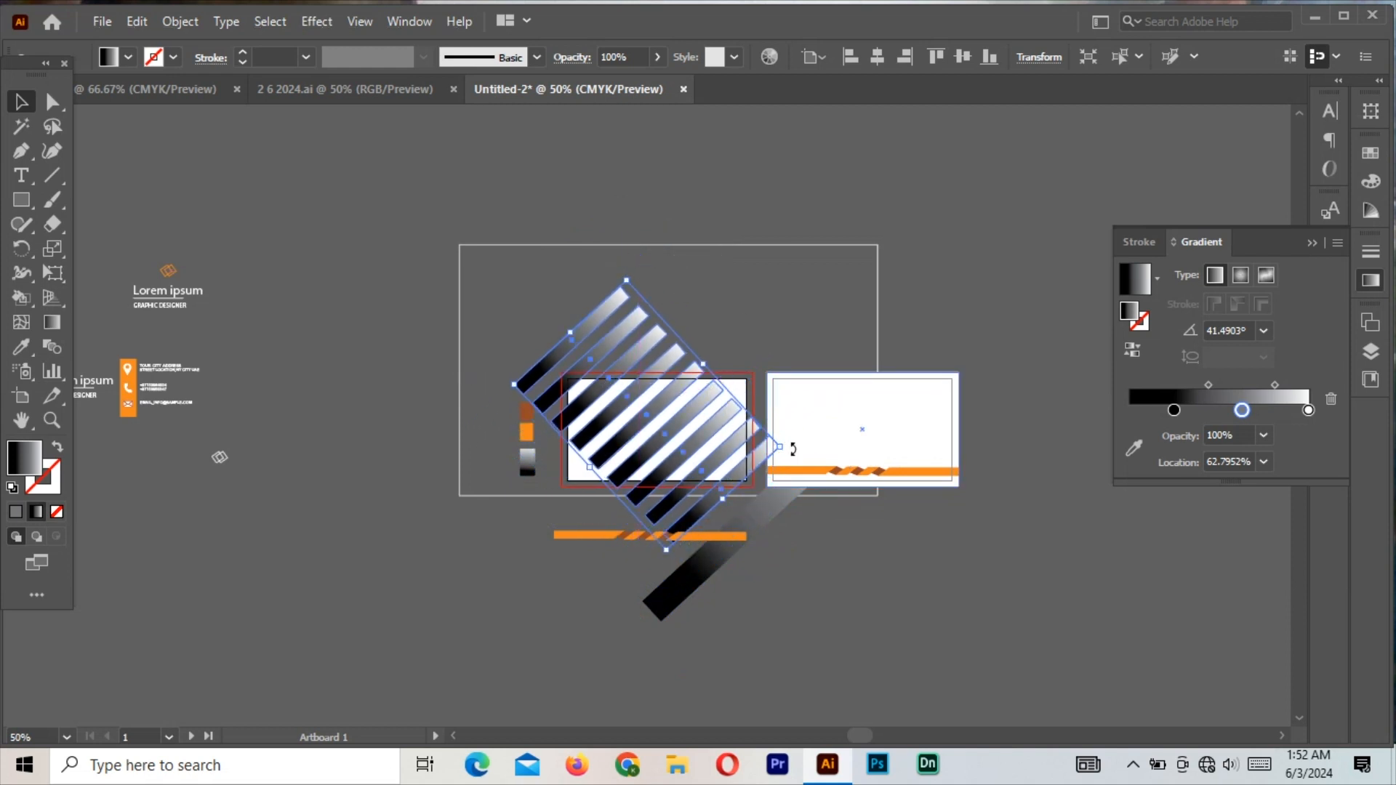
pyautogui.moveTo(793, 449); pyautogui.dragTo(795, 432)
pyautogui.moveTo(696, 357); pyautogui.dragTo(770, 305)
pyautogui.moveTo(596, 472); pyautogui.dragTo(565, 508)
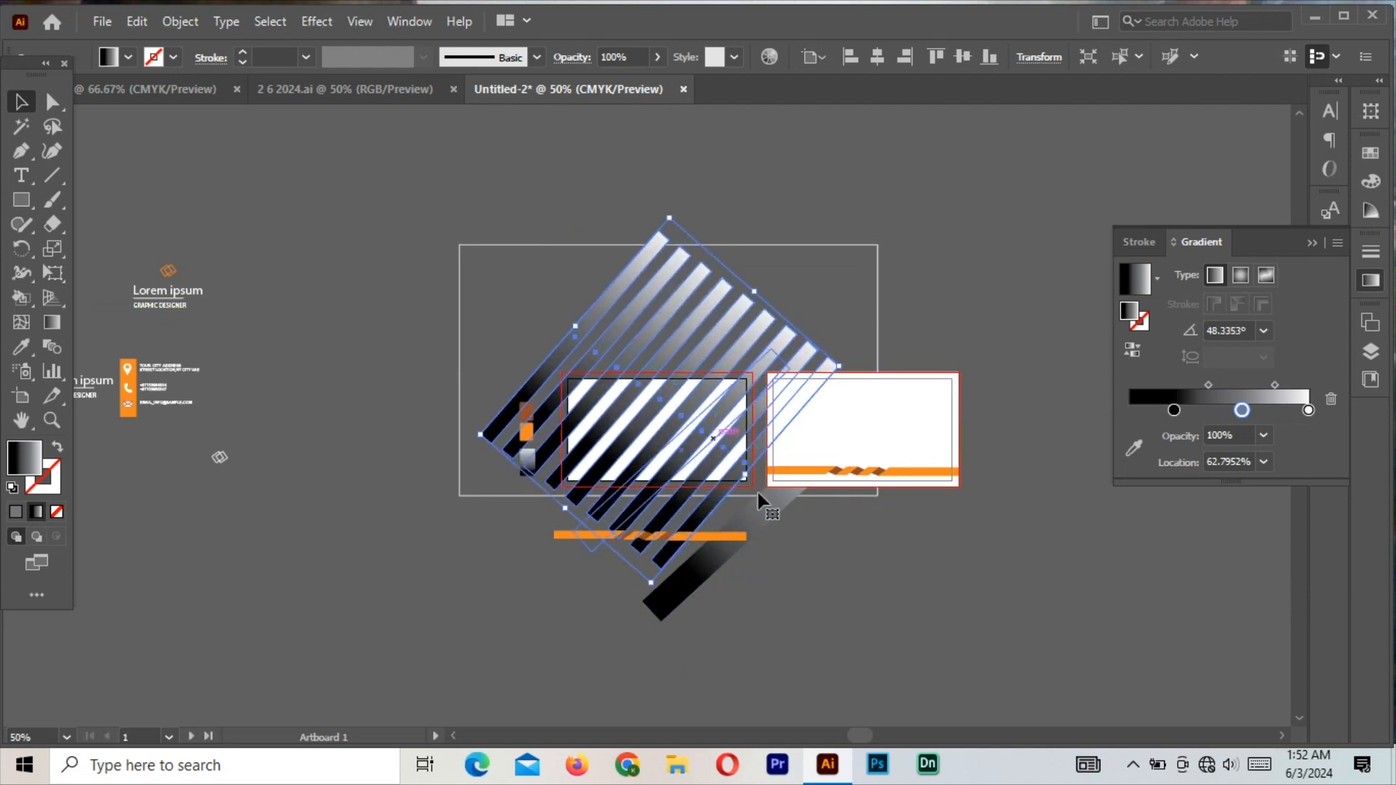
pyautogui.moveTo(848, 367); pyautogui.dragTo(665, 465)
pyautogui.click(429, 507)
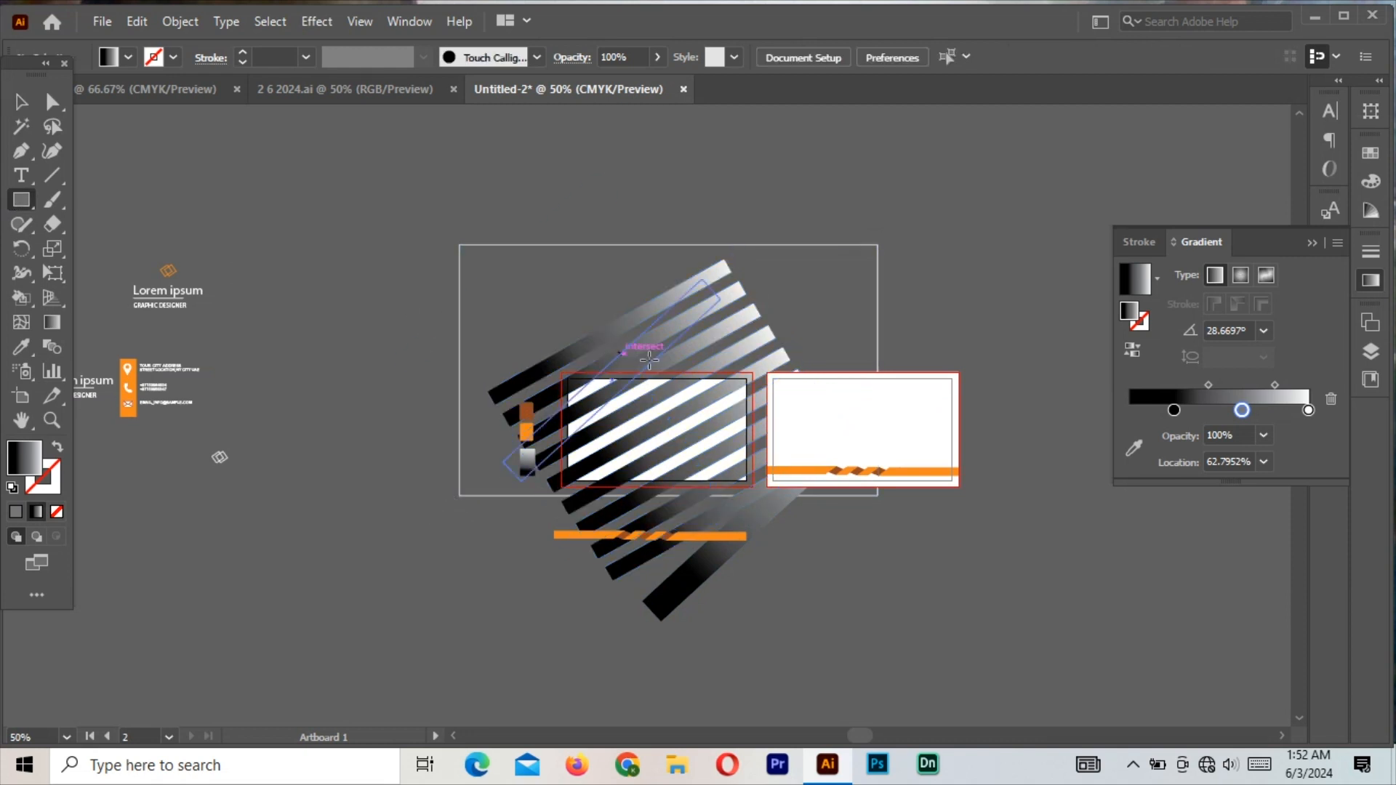
# - Draw a rectangle over the first card's bleed area and use it as a clipping mask for the grouped stripes
pyautogui.moveTo(562, 373)
pyautogui.mouseDown()
pyautogui.moveTo(640, 461)
pyautogui.moveTo(753, 495)
pyautogui.mouseUp()
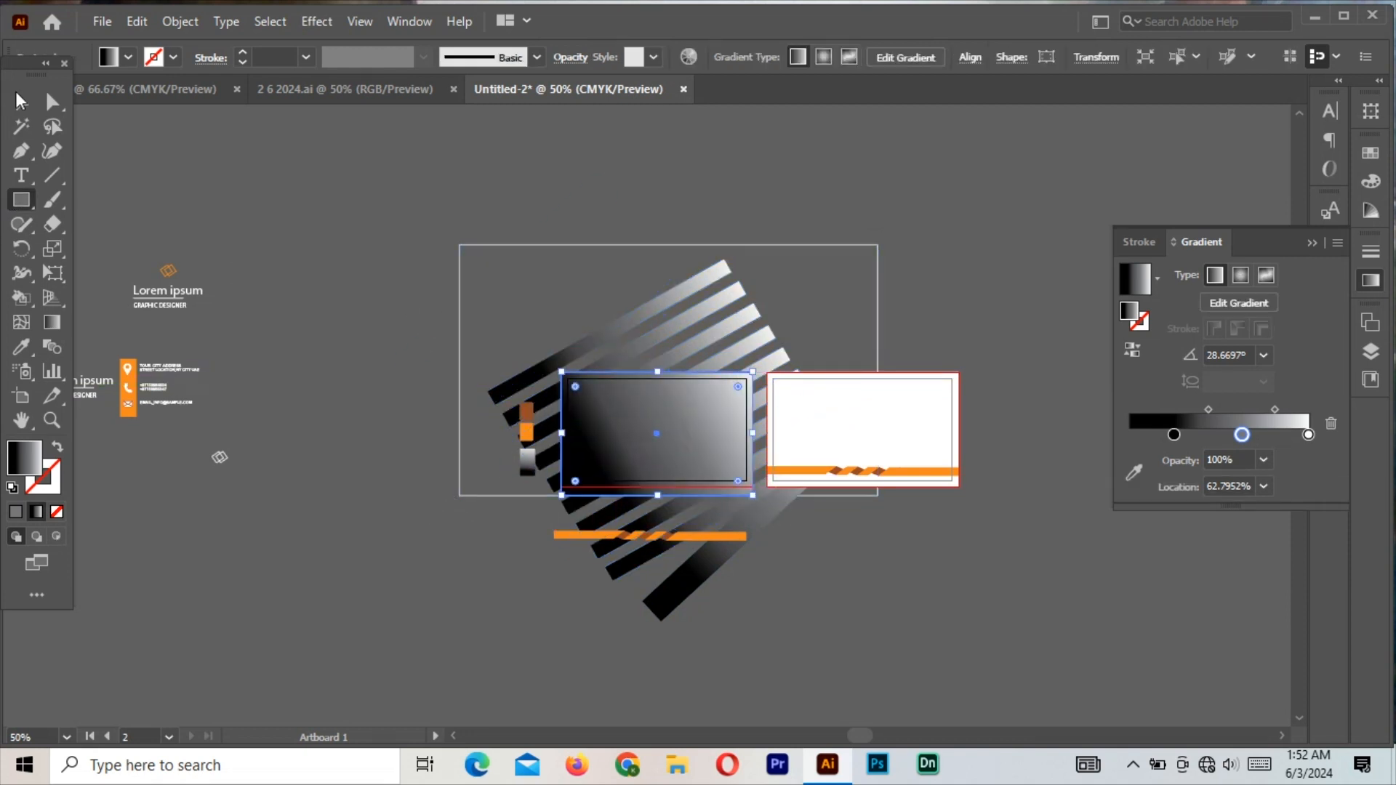
pyautogui.keyDown('shift'); pyautogui.click(657, 311); pyautogui.keyUp('shift')
pyautogui.rightClick(657, 313)
pyautogui.click(733, 492)
pyautogui.click(458, 503)
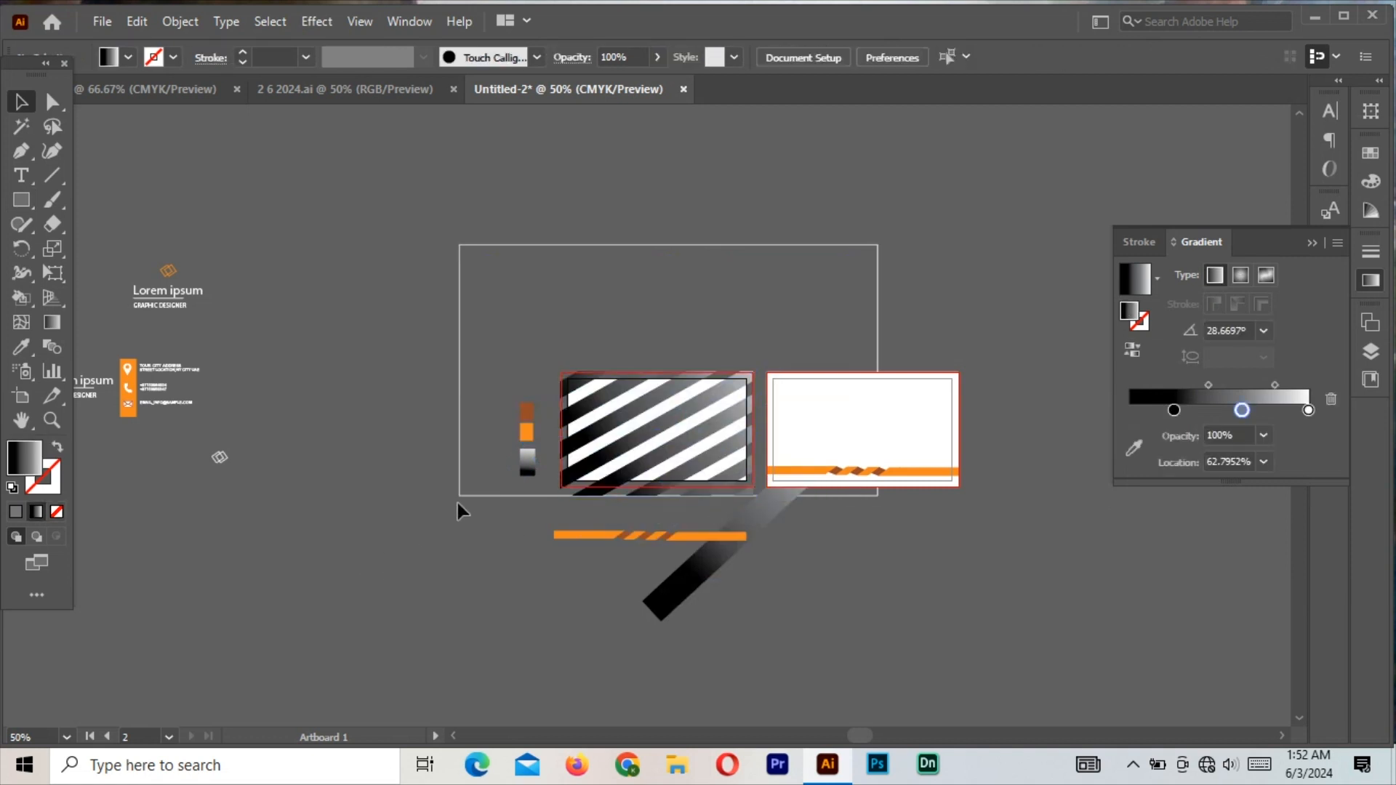
# - Delete the large white-stroked rectangular outline surrounding the first card side
pyautogui.hotkey('ctrl', '+')
pyautogui.hotkey('ctrl', '+')
pyautogui.hotkey('ctrl', '=')
pyautogui.click(181, 657)
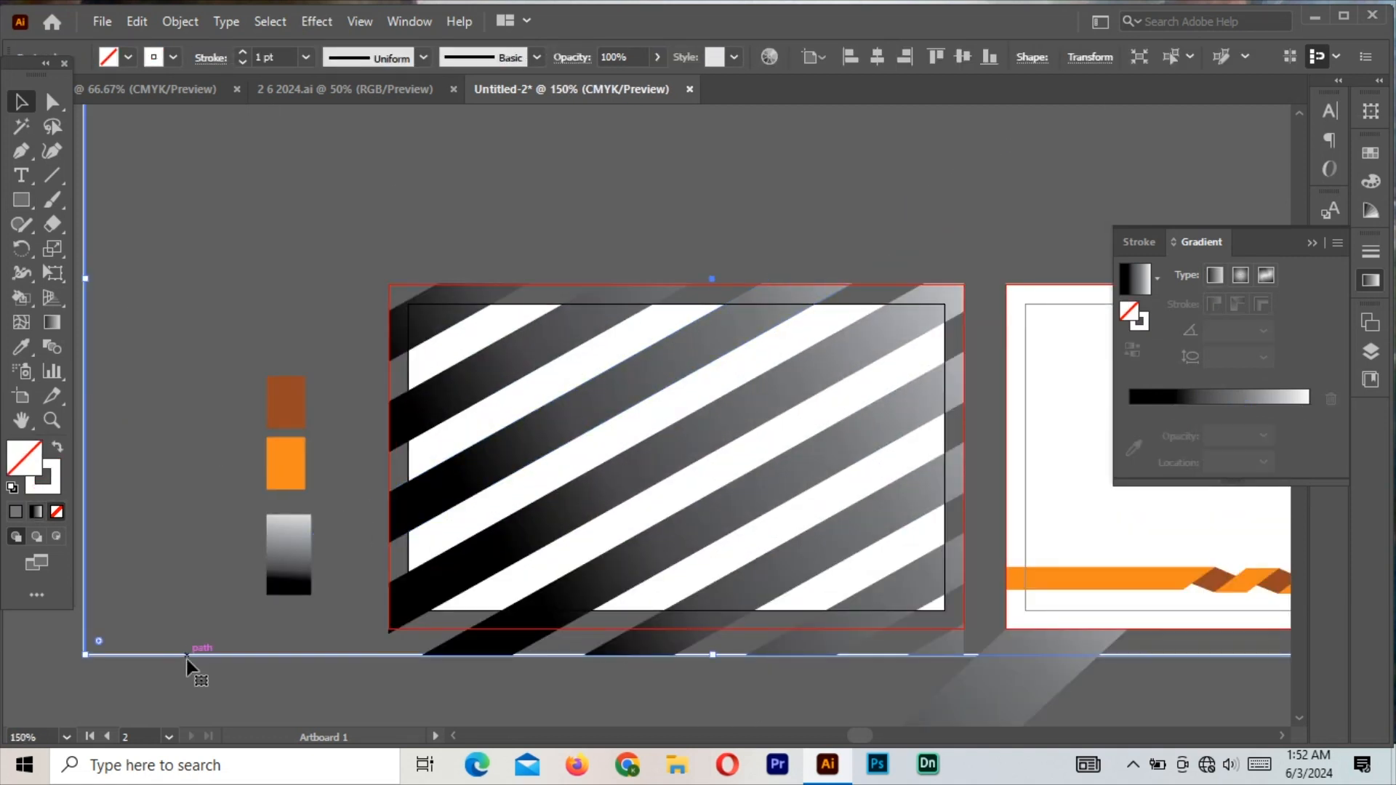
pyautogui.moveTo(670, 597); pyautogui.dragTo(533, 539)
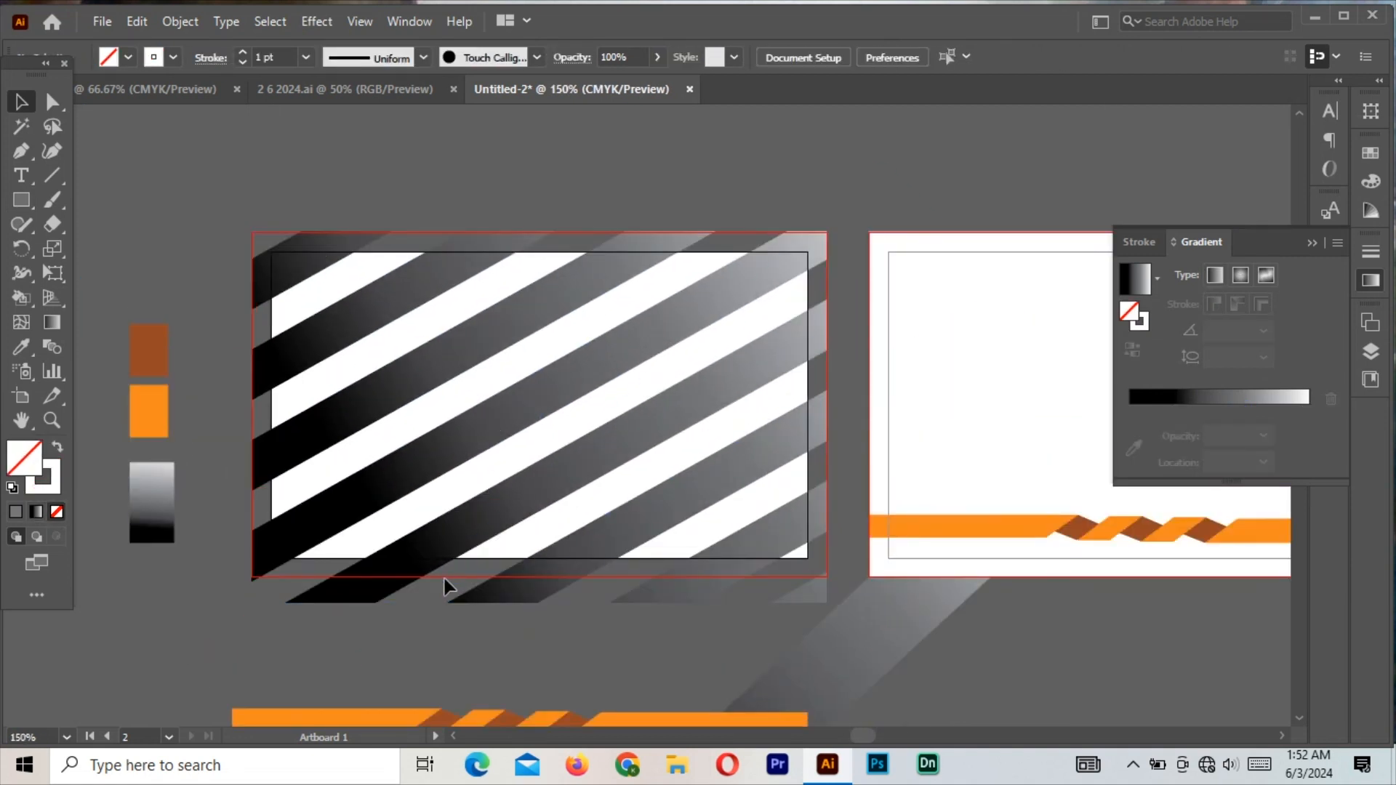
# - Draw a rectangle over the first card's full bleed area and apply the gradient sampled from the grey gradient swatch
pyautogui.click(21, 199)
pyautogui.moveTo(251, 233); pyautogui.dragTo(826, 580)
pyautogui.click(21, 347)
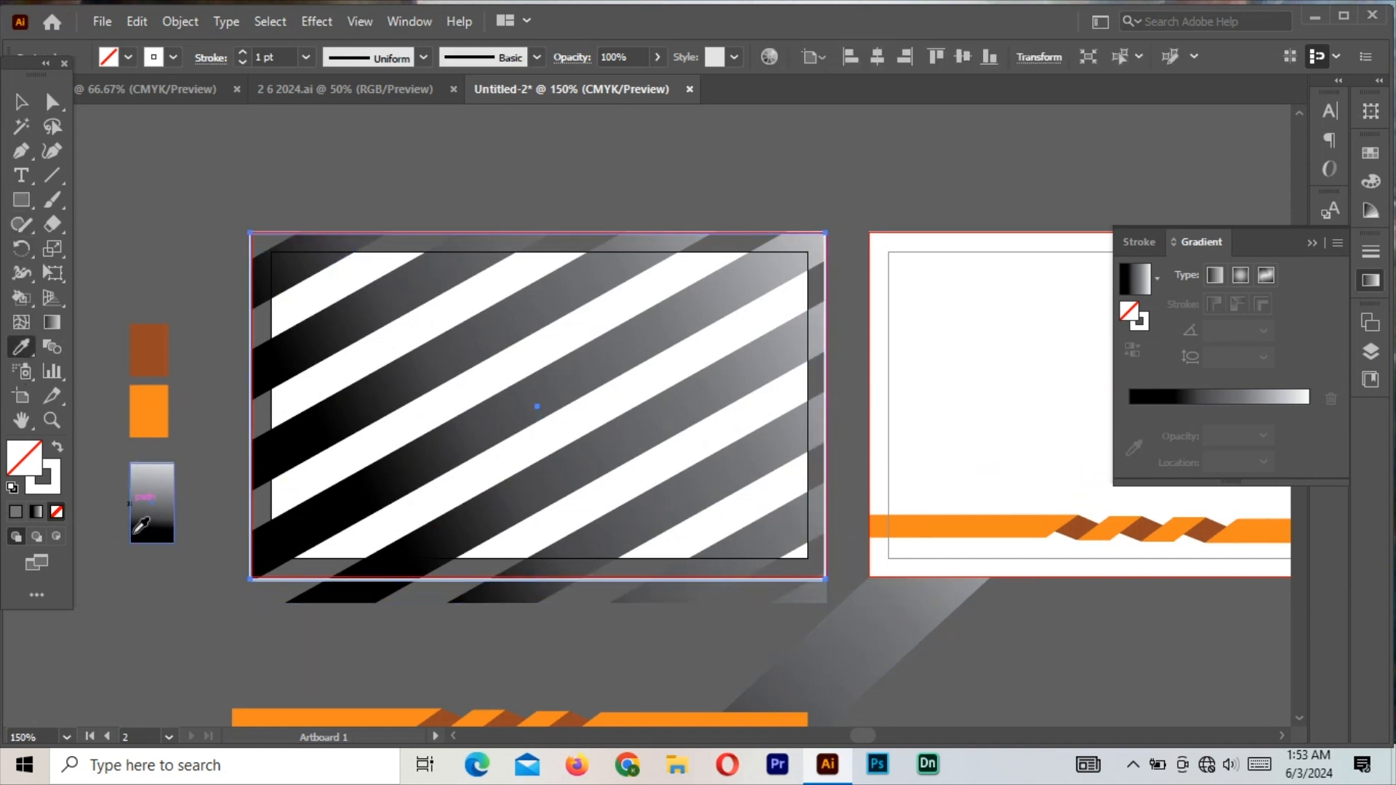
pyautogui.click(171, 532)
pyautogui.click(272, 512)
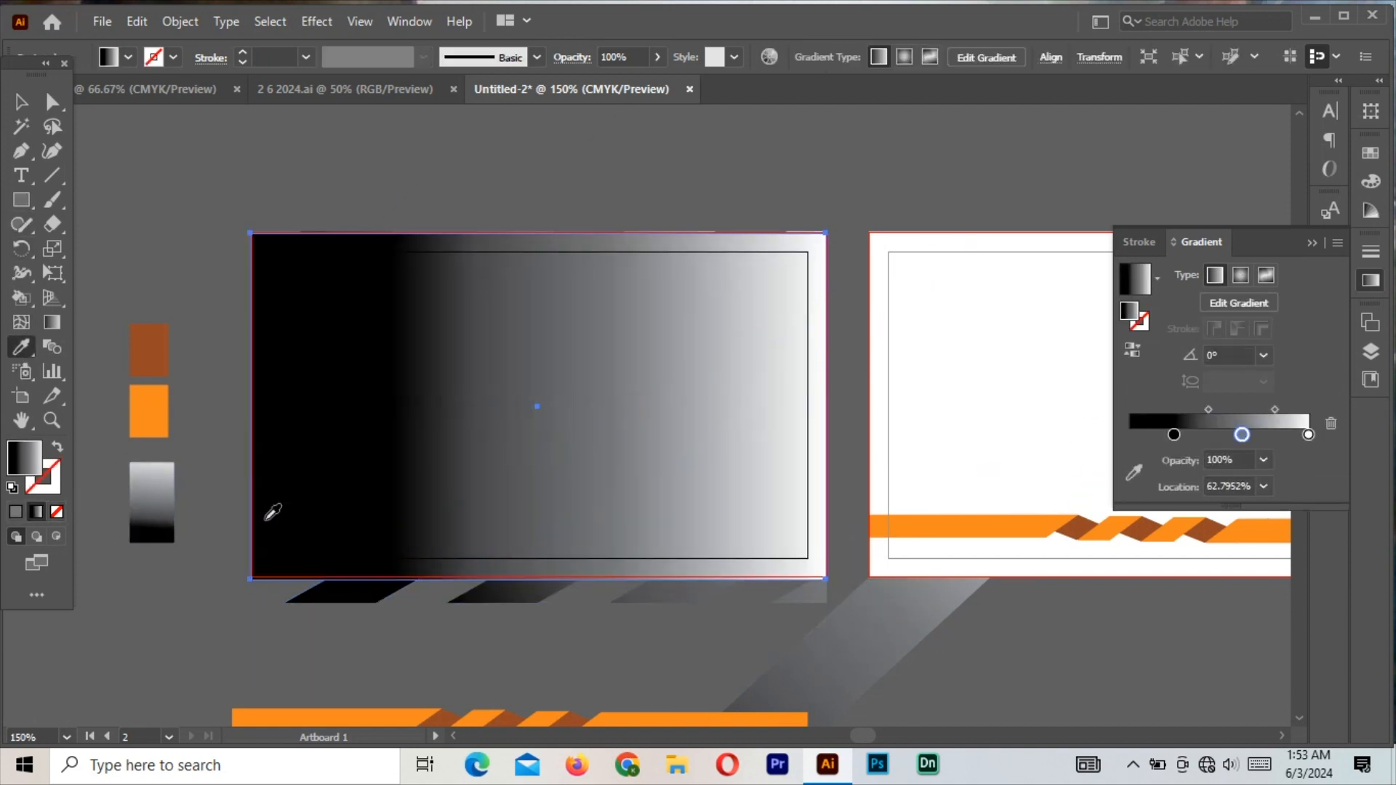
# - Try to give the rectangle over the first card a solid black fill (000000) instead of the gradient
pyautogui.doubleClick(18, 473)
pyautogui.write('ffffff')
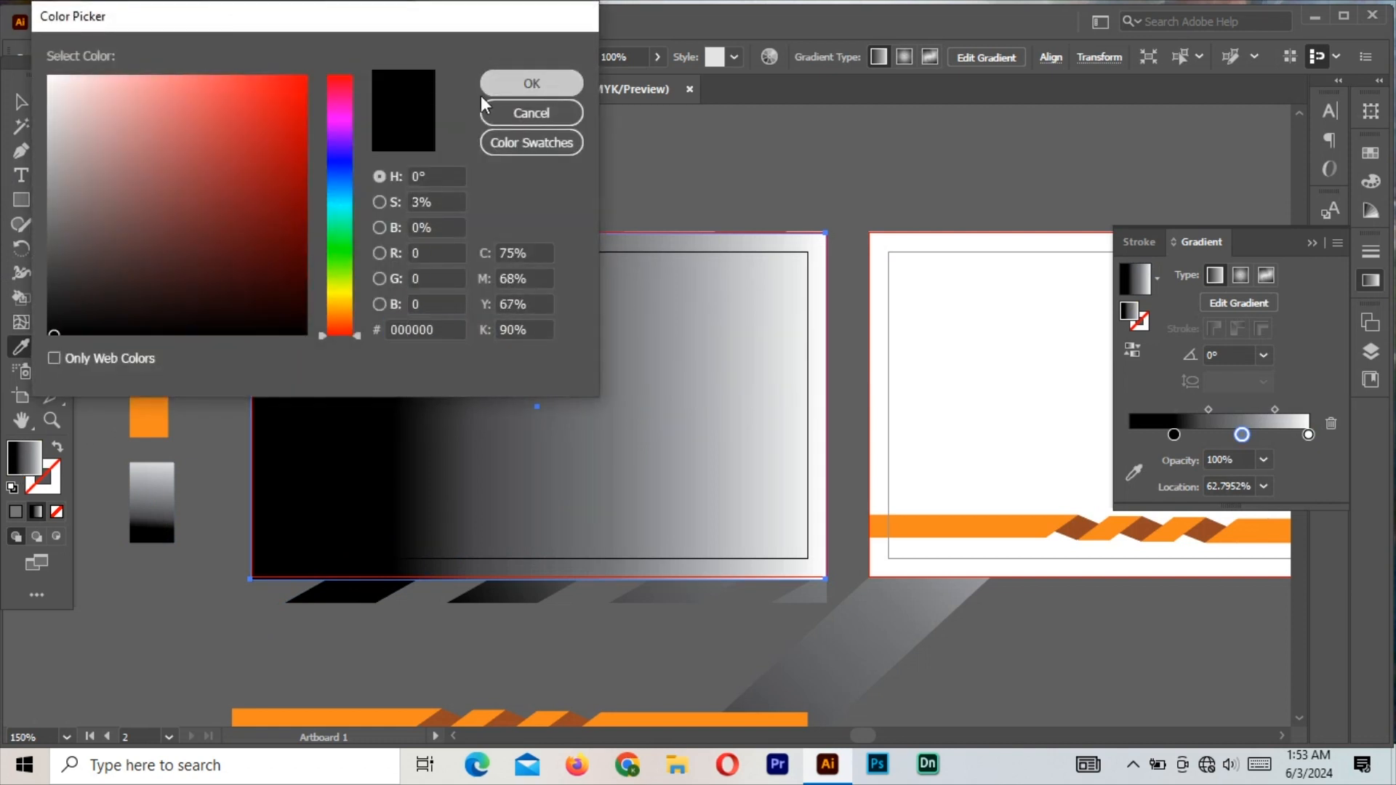
pyautogui.click(530, 81)
pyautogui.click(23, 103)
pyautogui.click(190, 219)
pyautogui.click(383, 405)
pyautogui.click(56, 512)
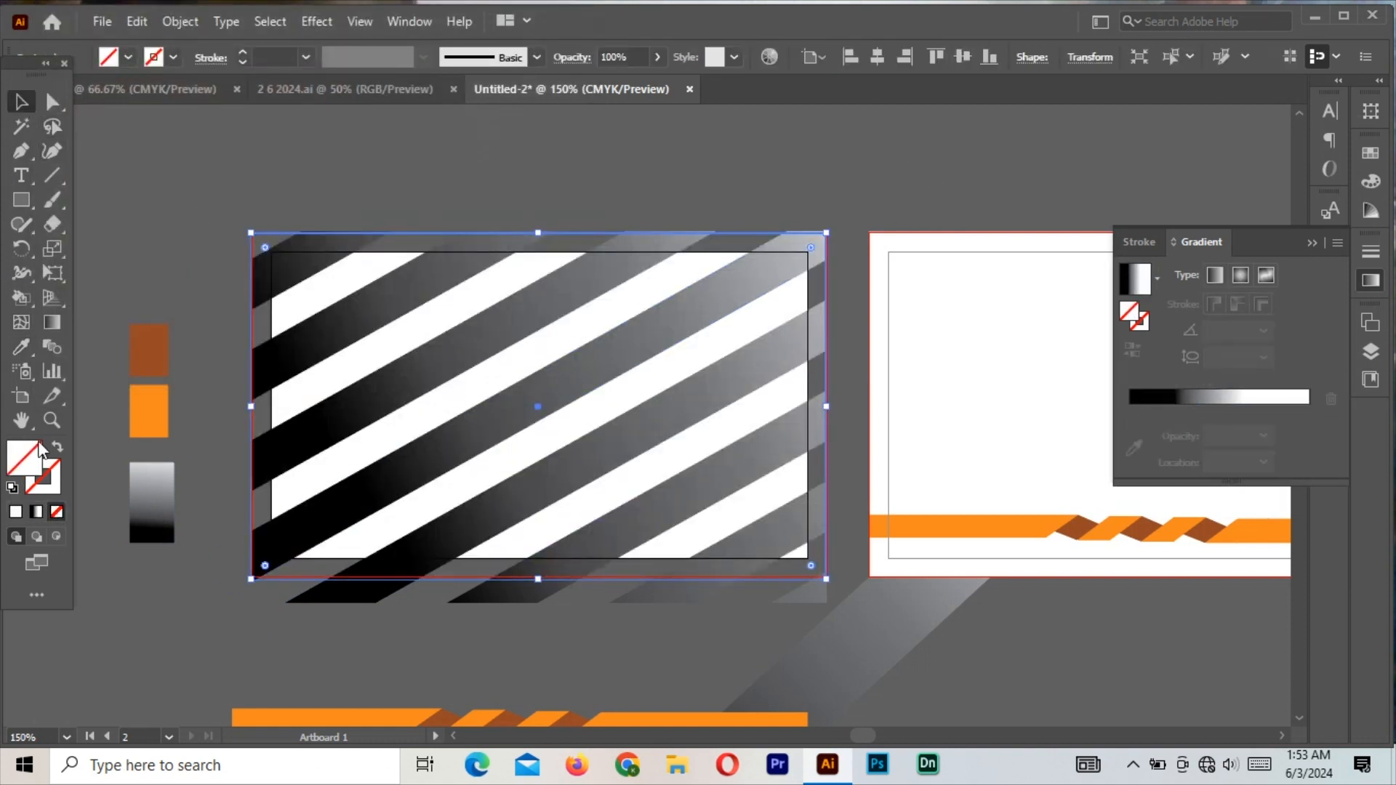
pyautogui.doubleClick(23, 449)
pyautogui.moveTo(58, 322); pyautogui.dragTo(58, 335)
pyautogui.click(514, 88)
pyautogui.click(556, 161)
# - Fill the clipped stripe group on the first card with the near-black colour 020000
pyautogui.click(390, 602)
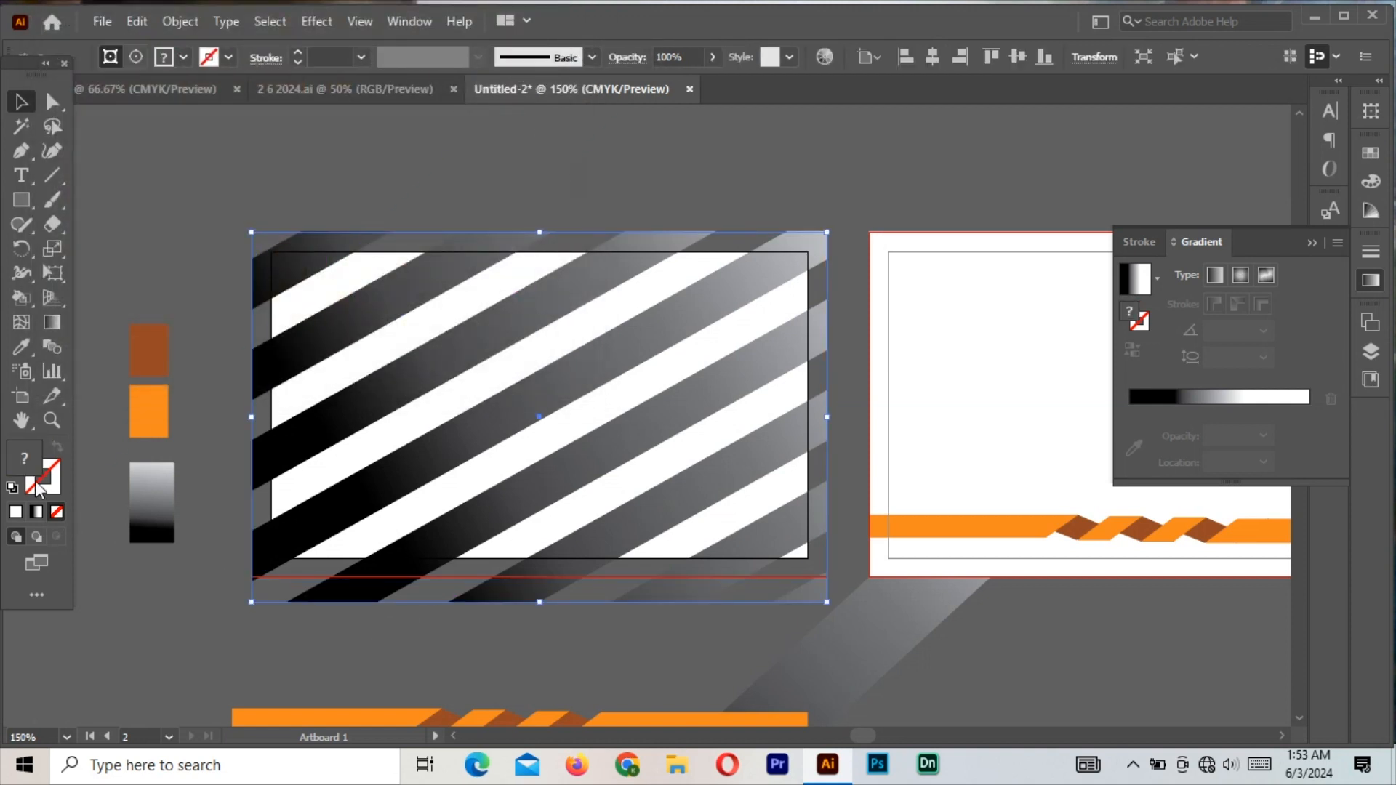
pyautogui.doubleClick(40, 452)
pyautogui.click(304, 332)
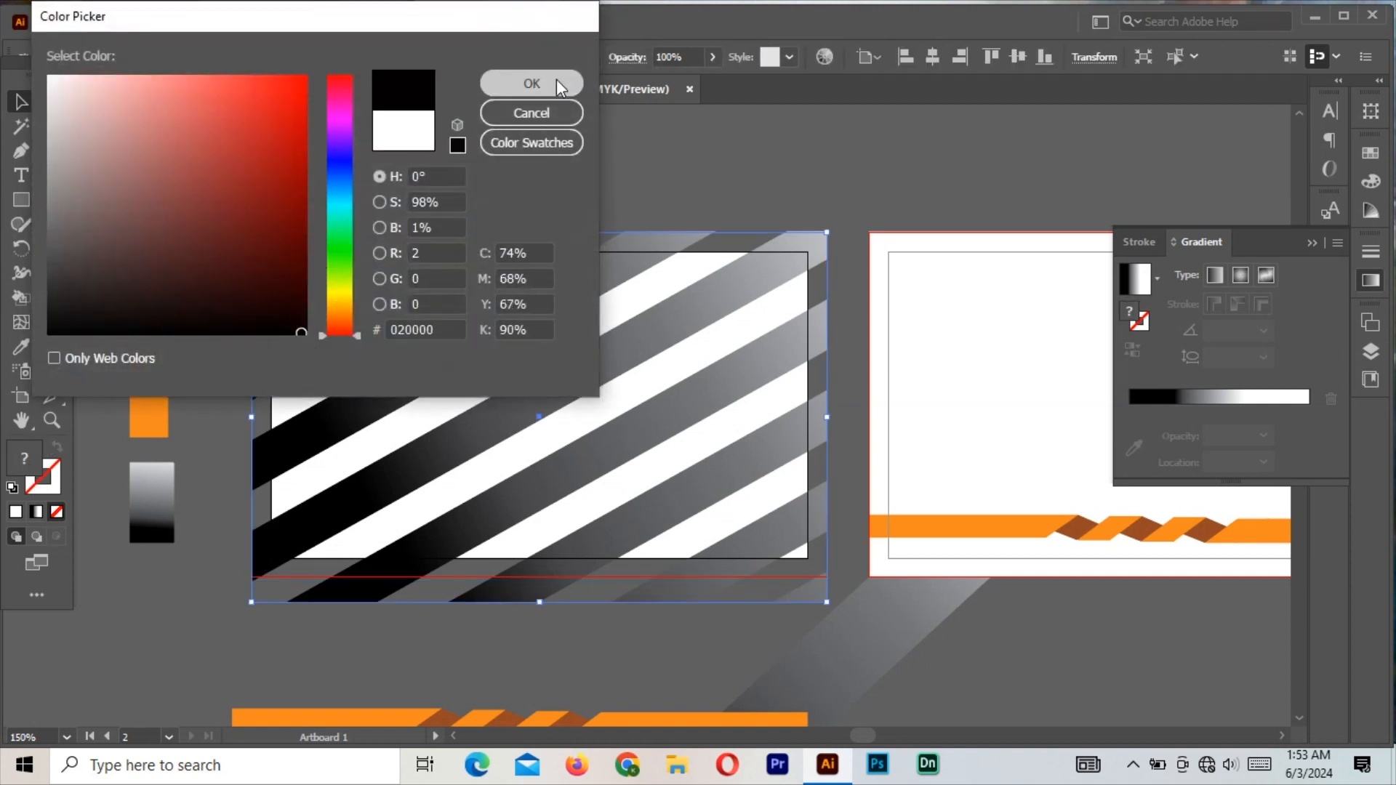
pyautogui.click(529, 85)
# - Send the near-black clipped group on the first card to the back of the stacking order
pyautogui.rightClick(644, 406)
pyautogui.moveTo(727, 299)
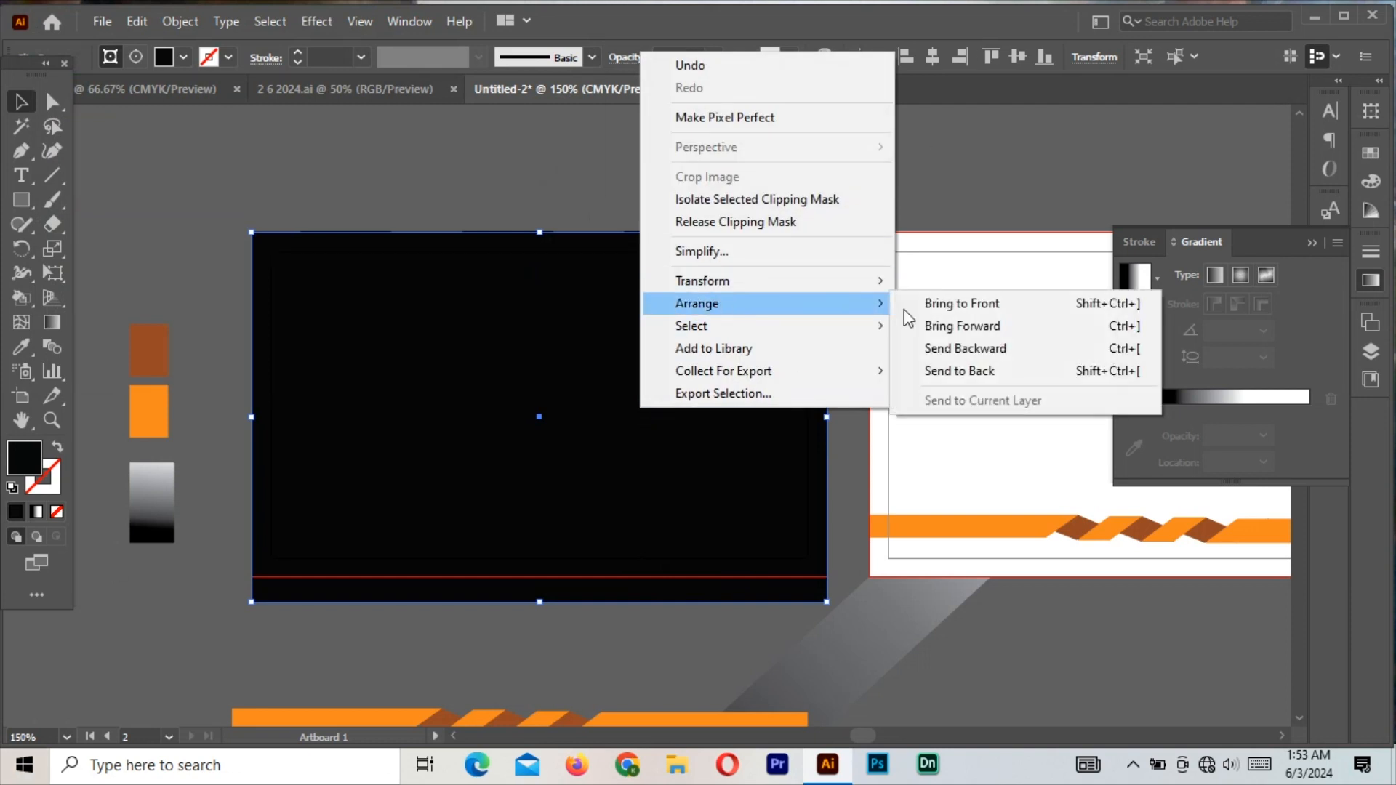
pyautogui.click(945, 369)
pyautogui.rightClick(619, 383)
pyautogui.moveTo(711, 644)
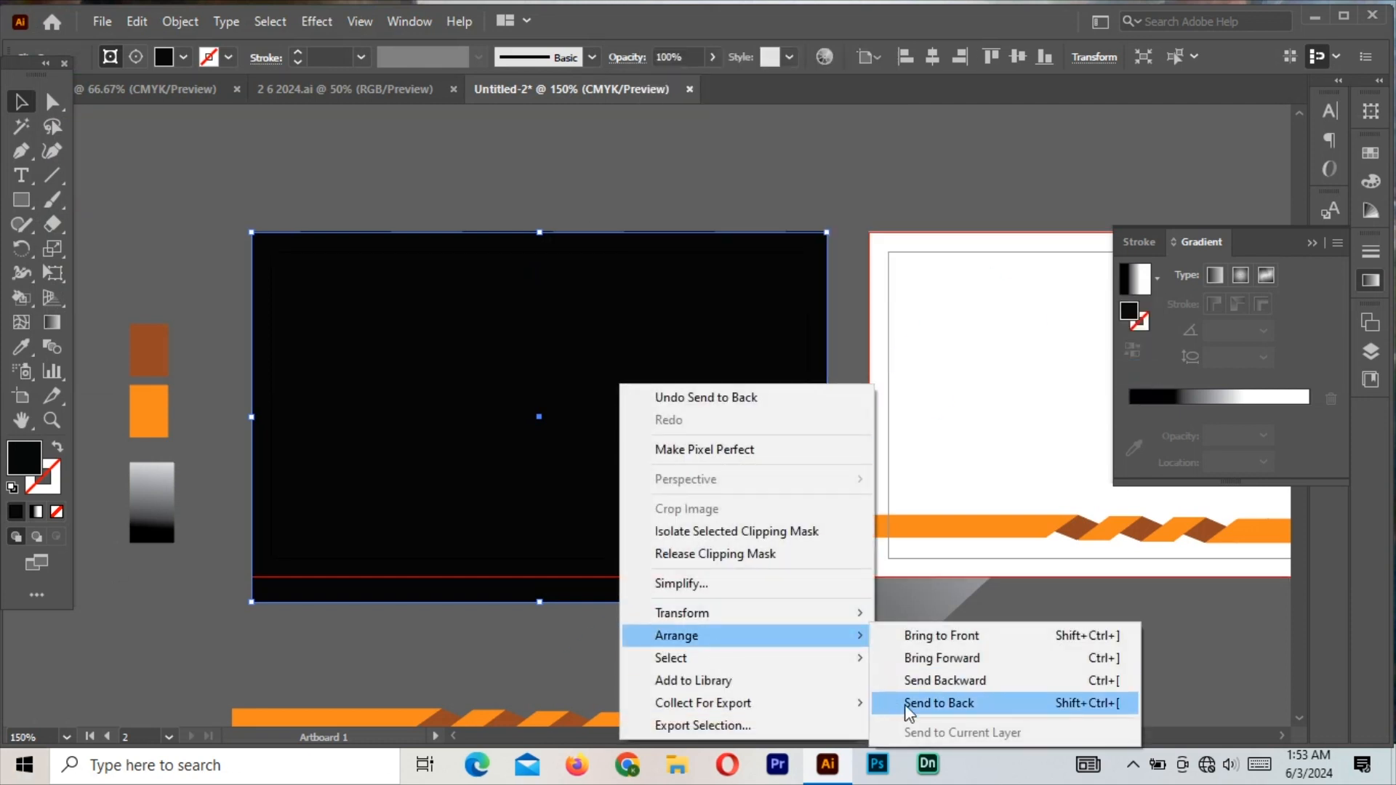
pyautogui.click(907, 708)
pyautogui.click(821, 677)
pyautogui.click(756, 658)
pyautogui.click(669, 358)
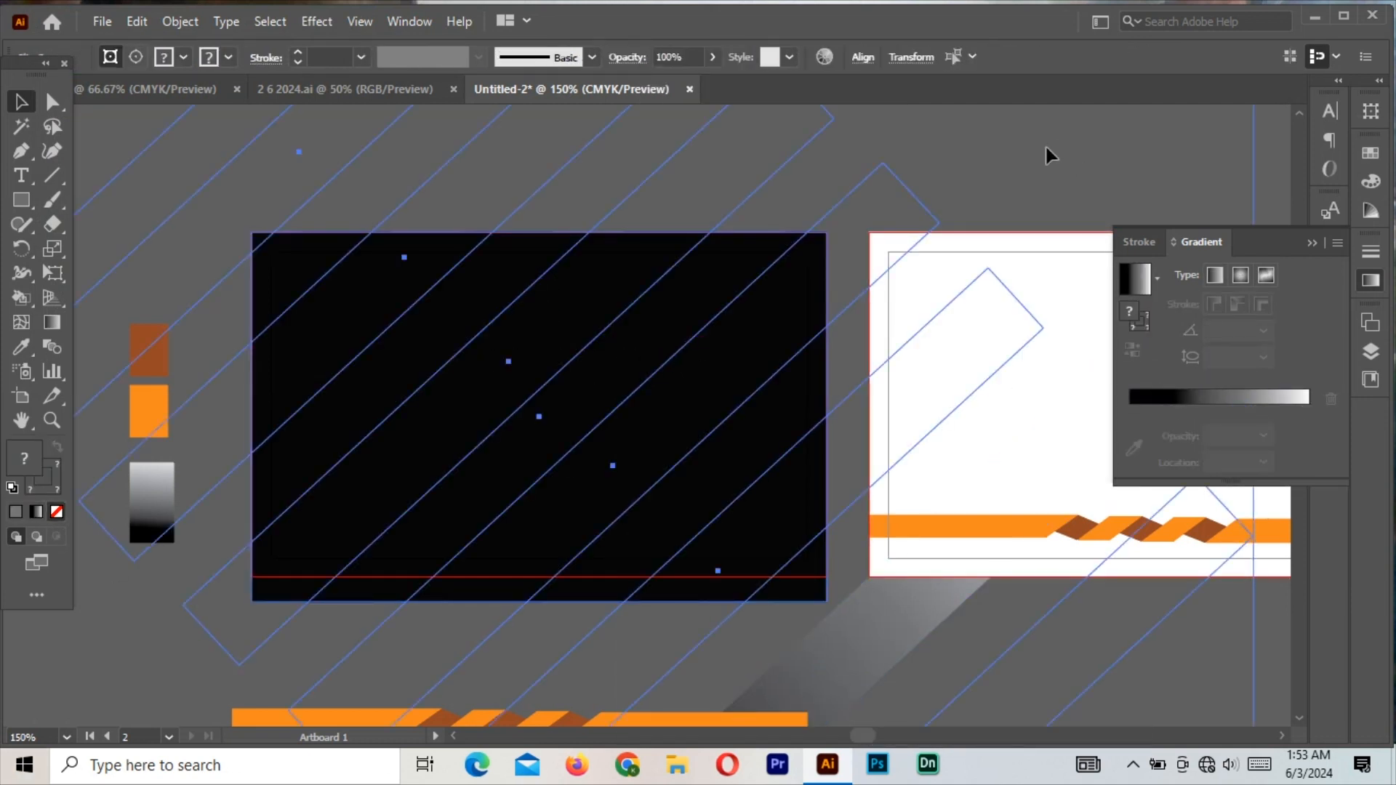
pyautogui.click(820, 255)
pyautogui.rightClick(775, 270)
pyautogui.moveTo(873, 523)
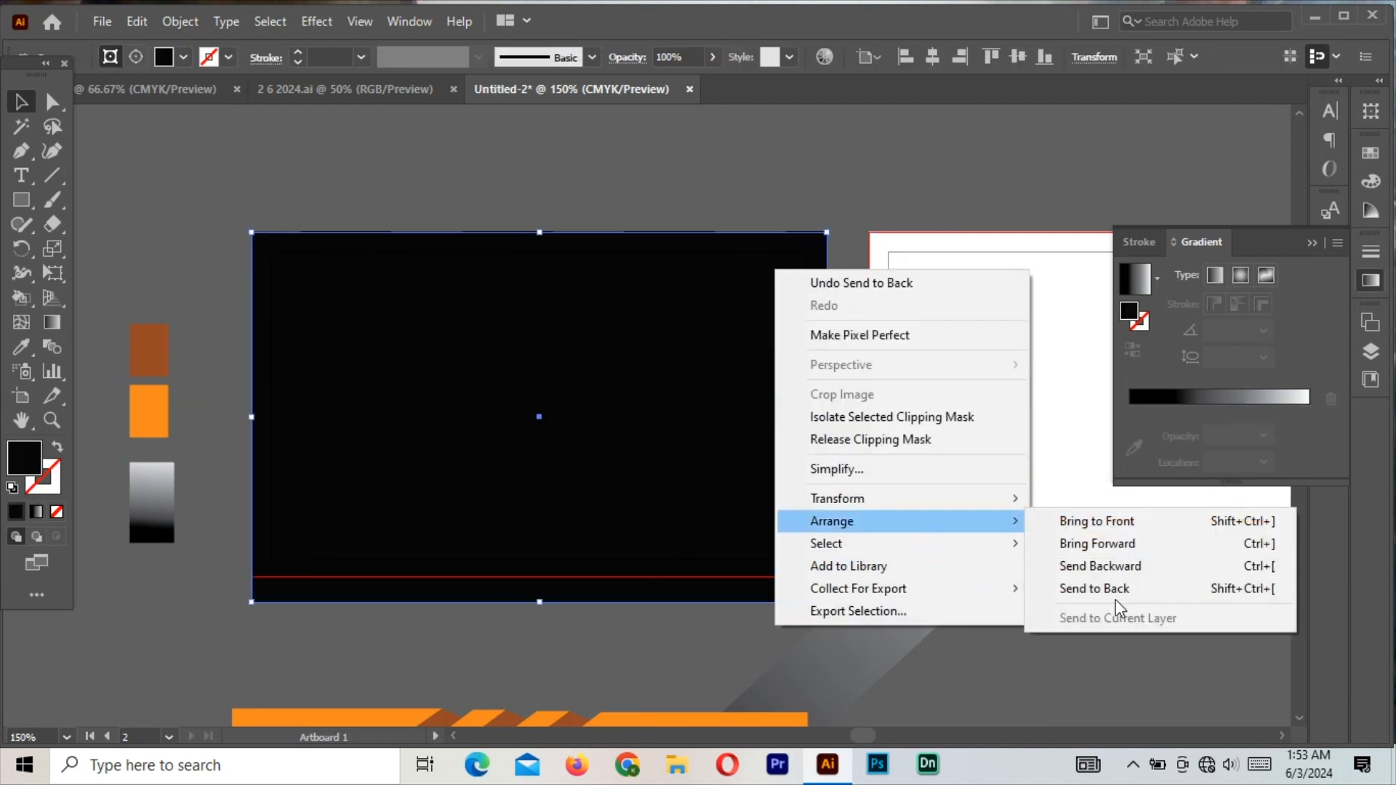
pyautogui.click(1115, 601)
# - Try to delete the hidden clipped bars around the first card, and undo back to the gradient stripes
pyautogui.click(693, 546)
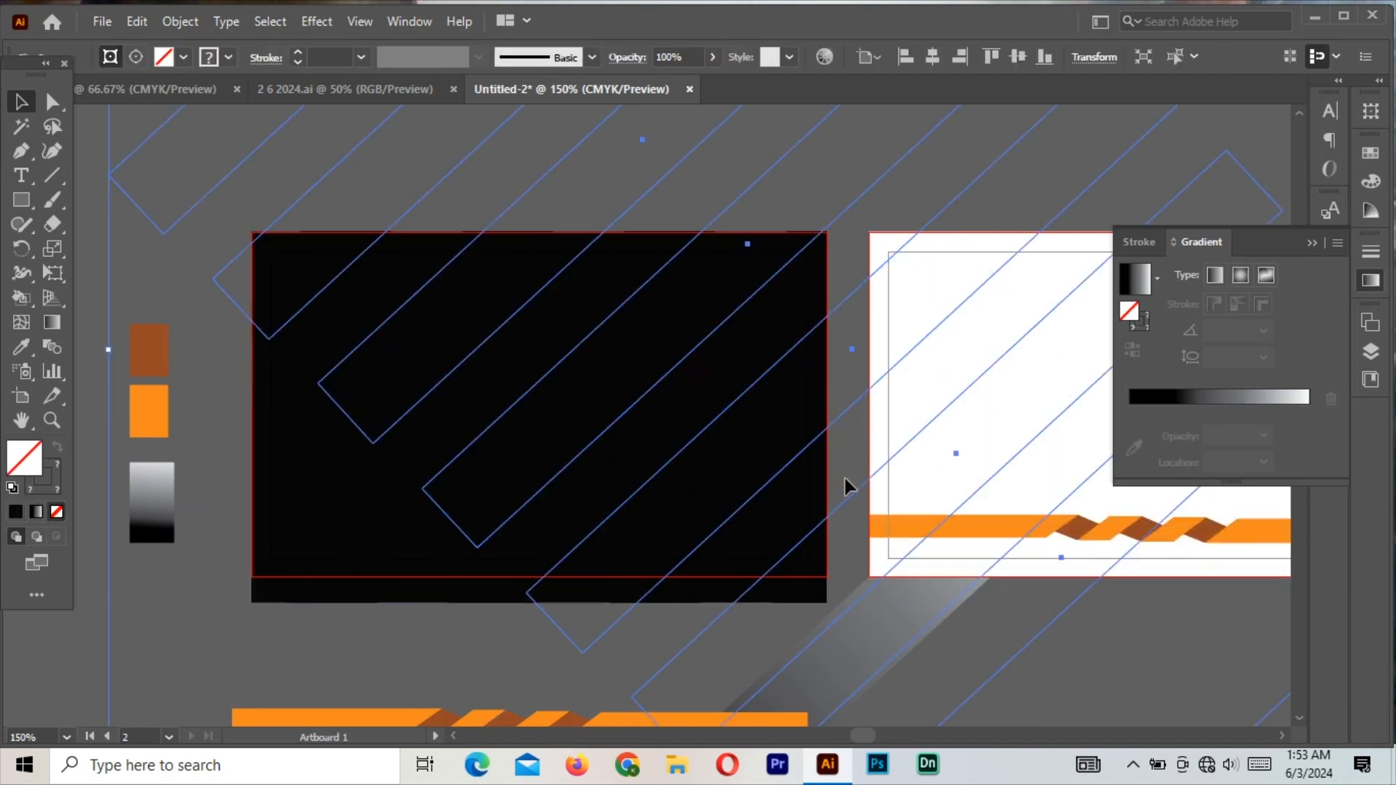
pyautogui.hotkey('ctrl', '-')
pyautogui.hotkey('ctrl', '-')
pyautogui.hotkey('ctrl', '-')
pyautogui.press('Delete')
pyautogui.moveTo(562, 411); pyautogui.dragTo(781, 188)
pyautogui.hotkey('ctrl', 'z')
pyautogui.hotkey('ctrl', 'z')
pyautogui.hotkey('ctrl', 'z')
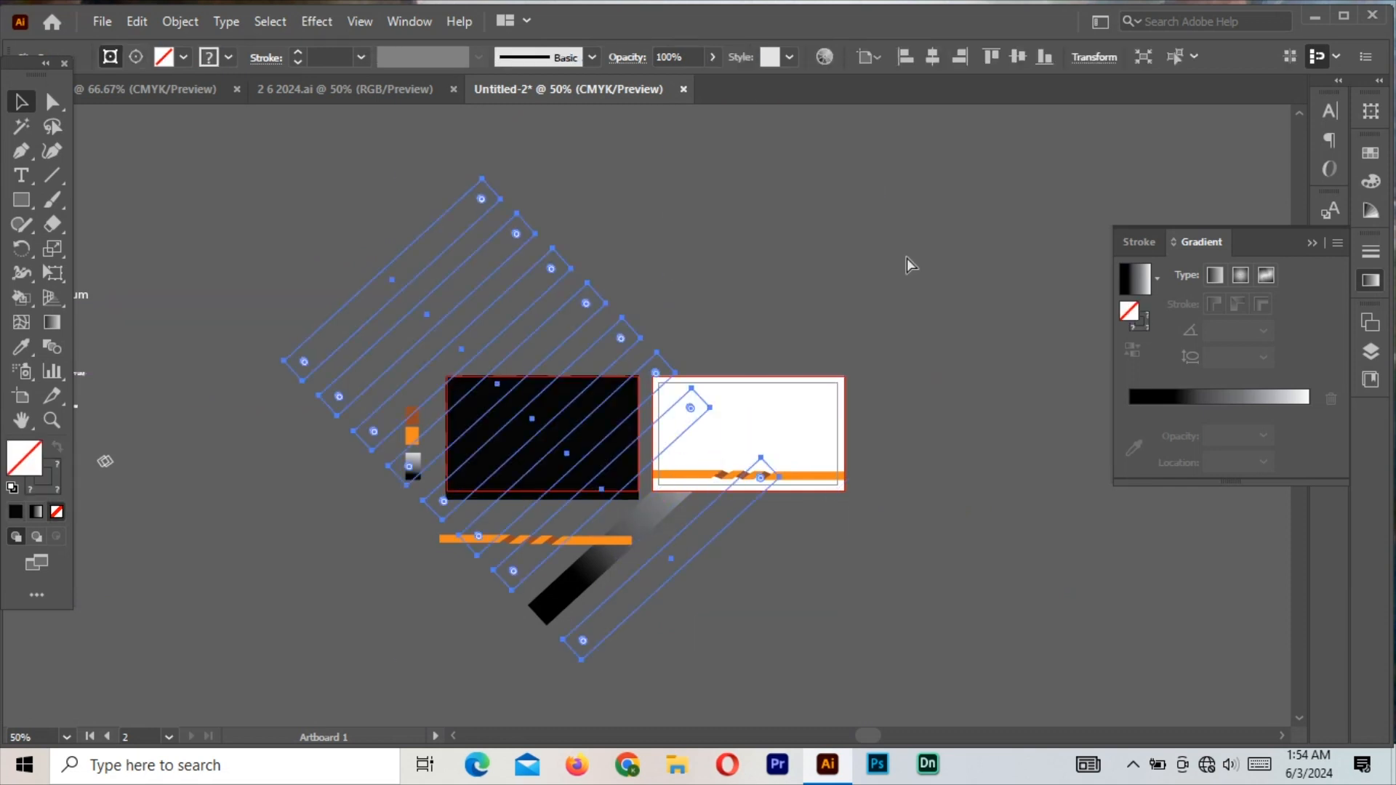
pyautogui.click(905, 255)
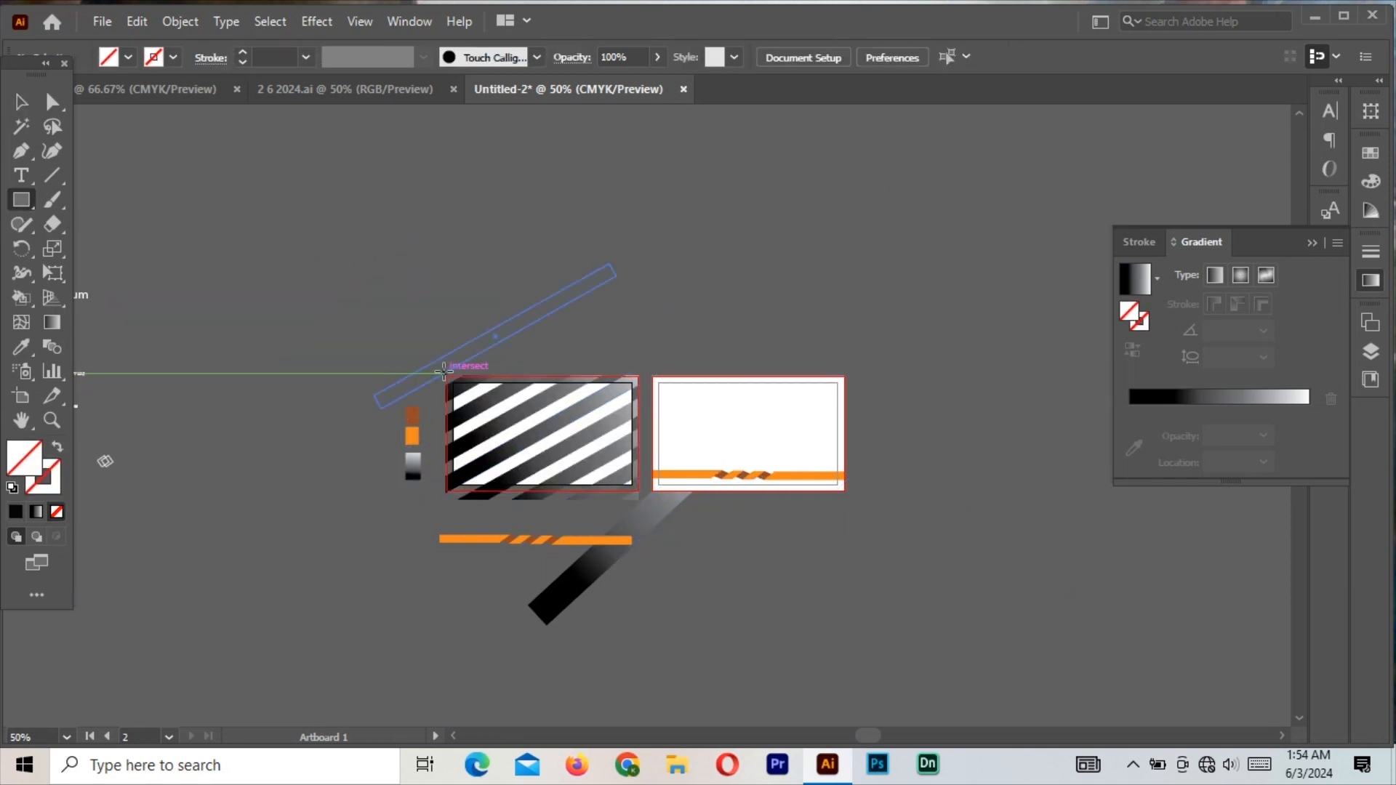
# - Draw a new rectangle over the first card's bleed area and try to fill it with black (000000)
pyautogui.moveTo(444, 373)
pyautogui.mouseDown()
pyautogui.moveTo(502, 473)
pyautogui.moveTo(654, 497)
pyautogui.moveTo(639, 492)
pyautogui.mouseUp()
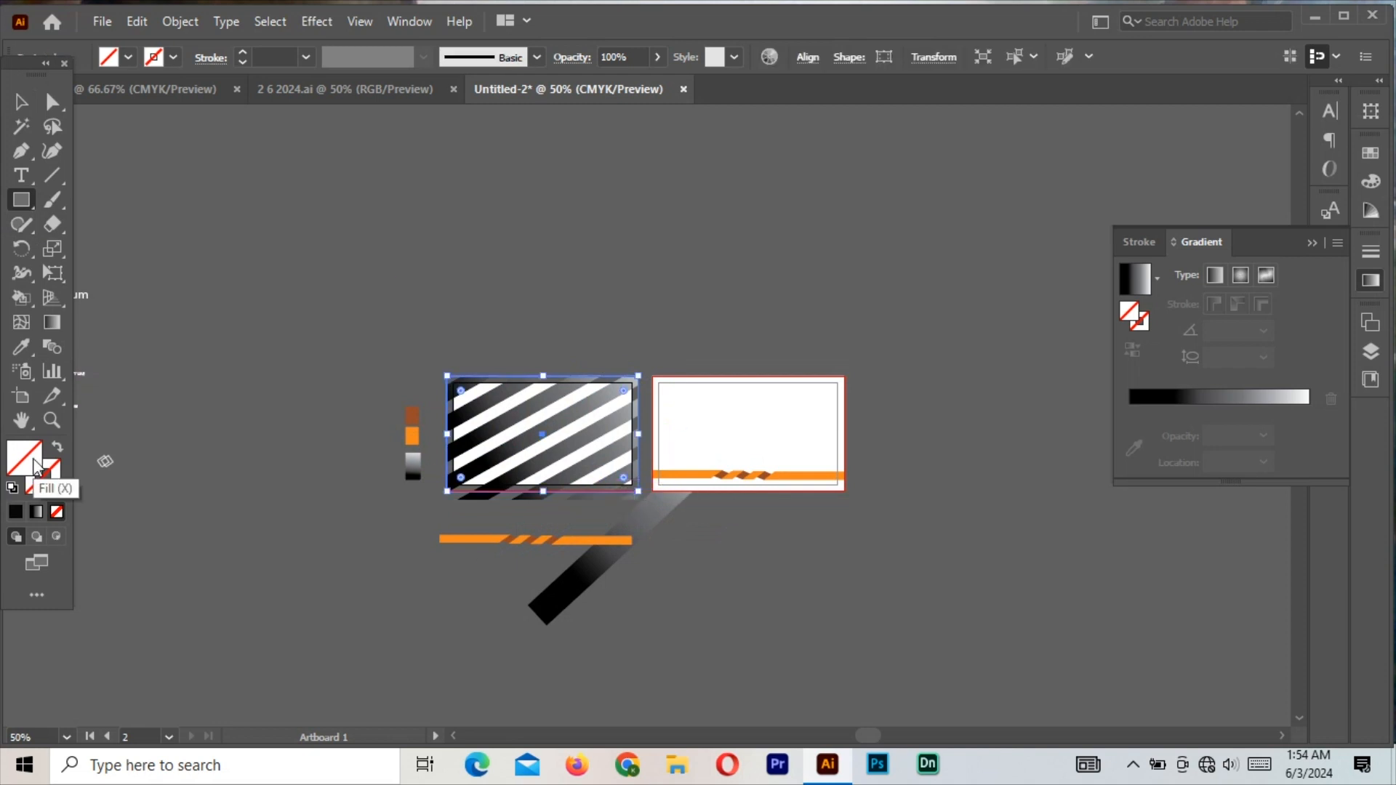
pyautogui.doubleClick(25, 458)
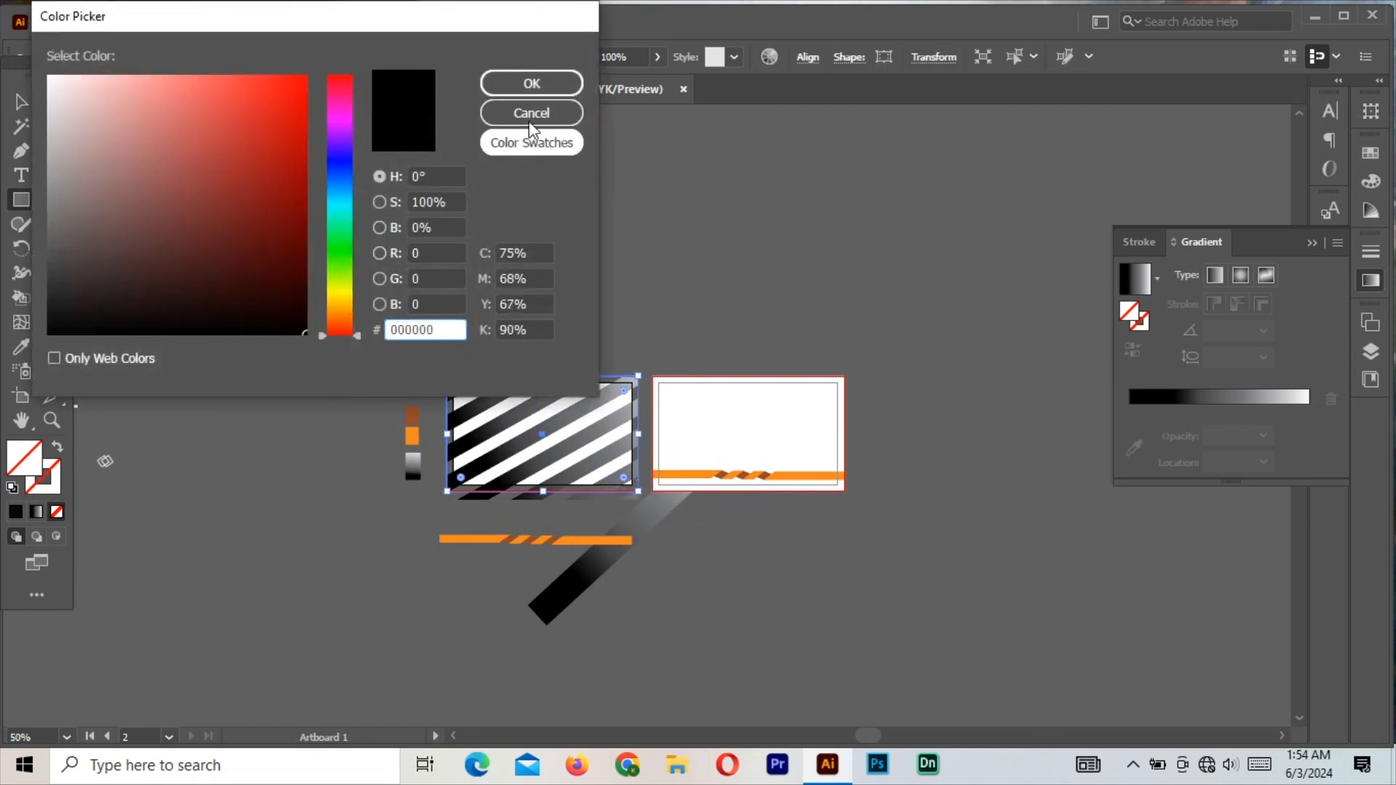
pyautogui.click(530, 118)
pyautogui.doubleClick(29, 458)
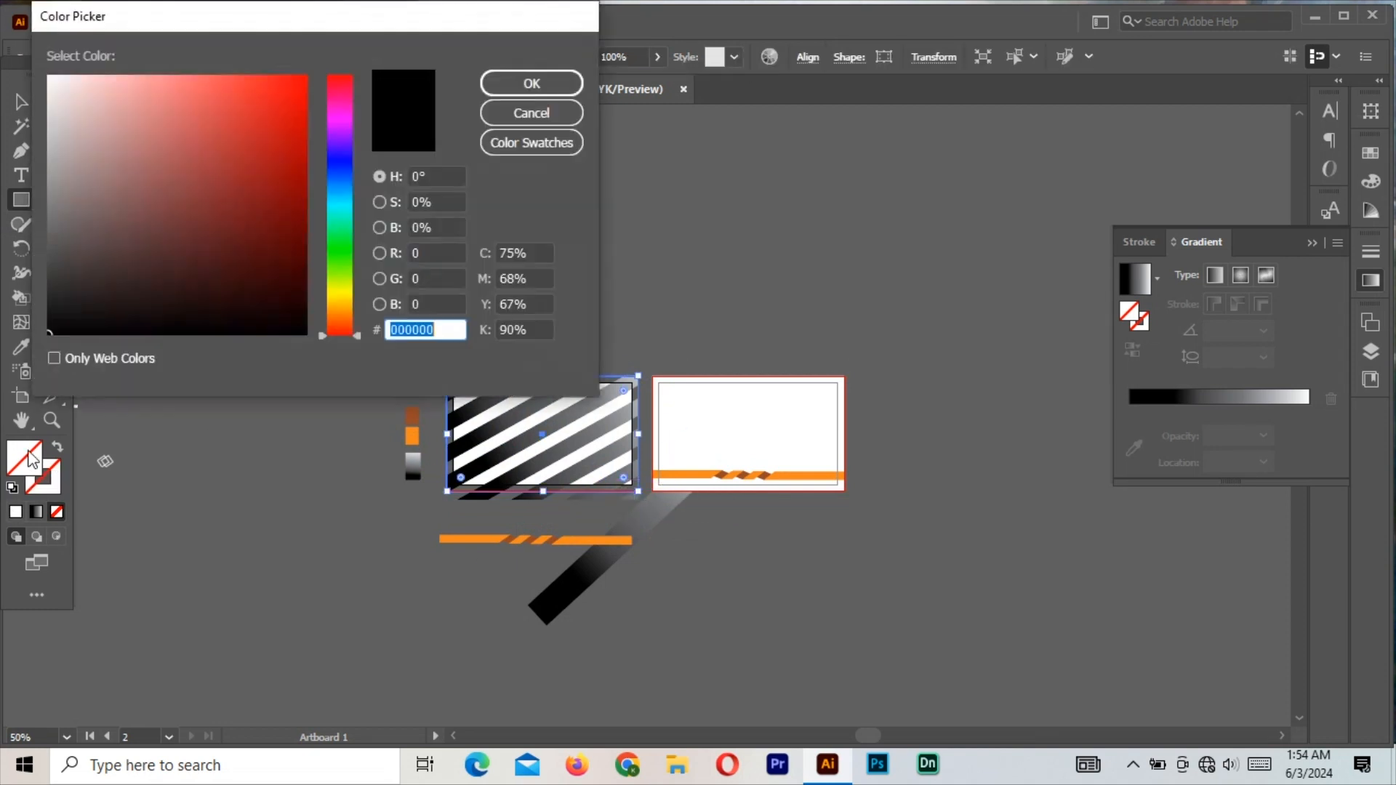
pyautogui.click(547, 85)
pyautogui.click(18, 100)
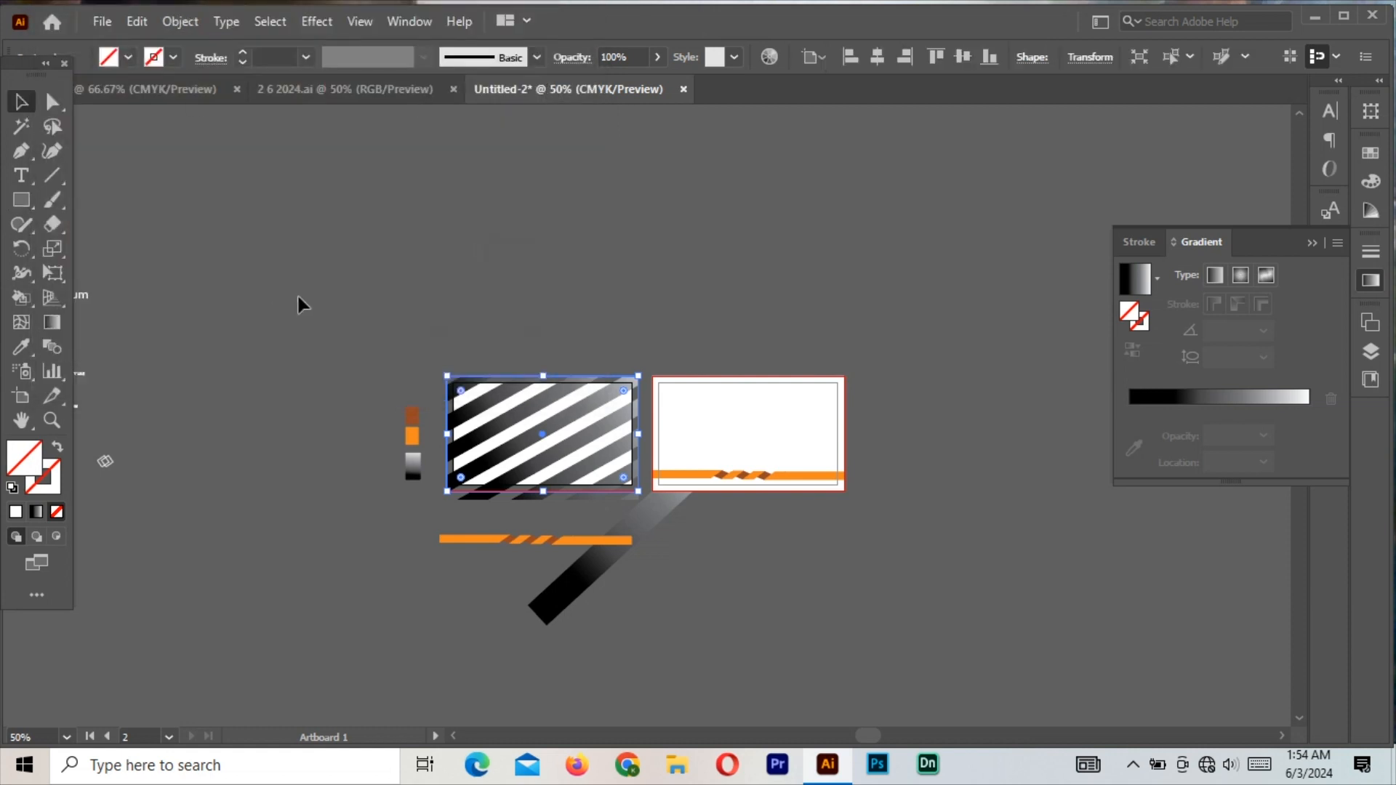
# - Select the clipped stripe group on the first card and fill it with black
pyautogui.click(299, 303)
pyautogui.click(507, 497)
pyautogui.doubleClick(20, 463)
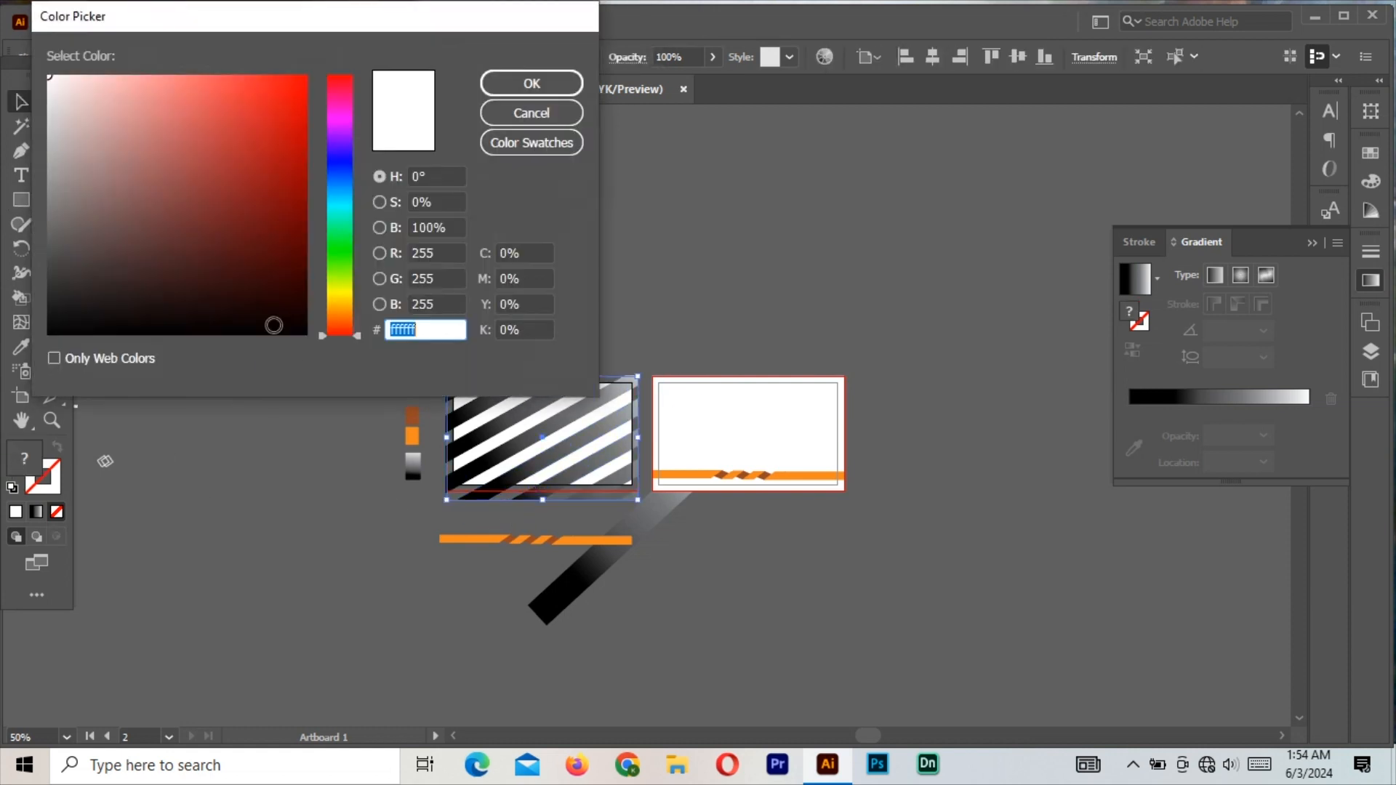
pyautogui.moveTo(274, 321); pyautogui.dragTo(309, 338)
pyautogui.click(555, 90)
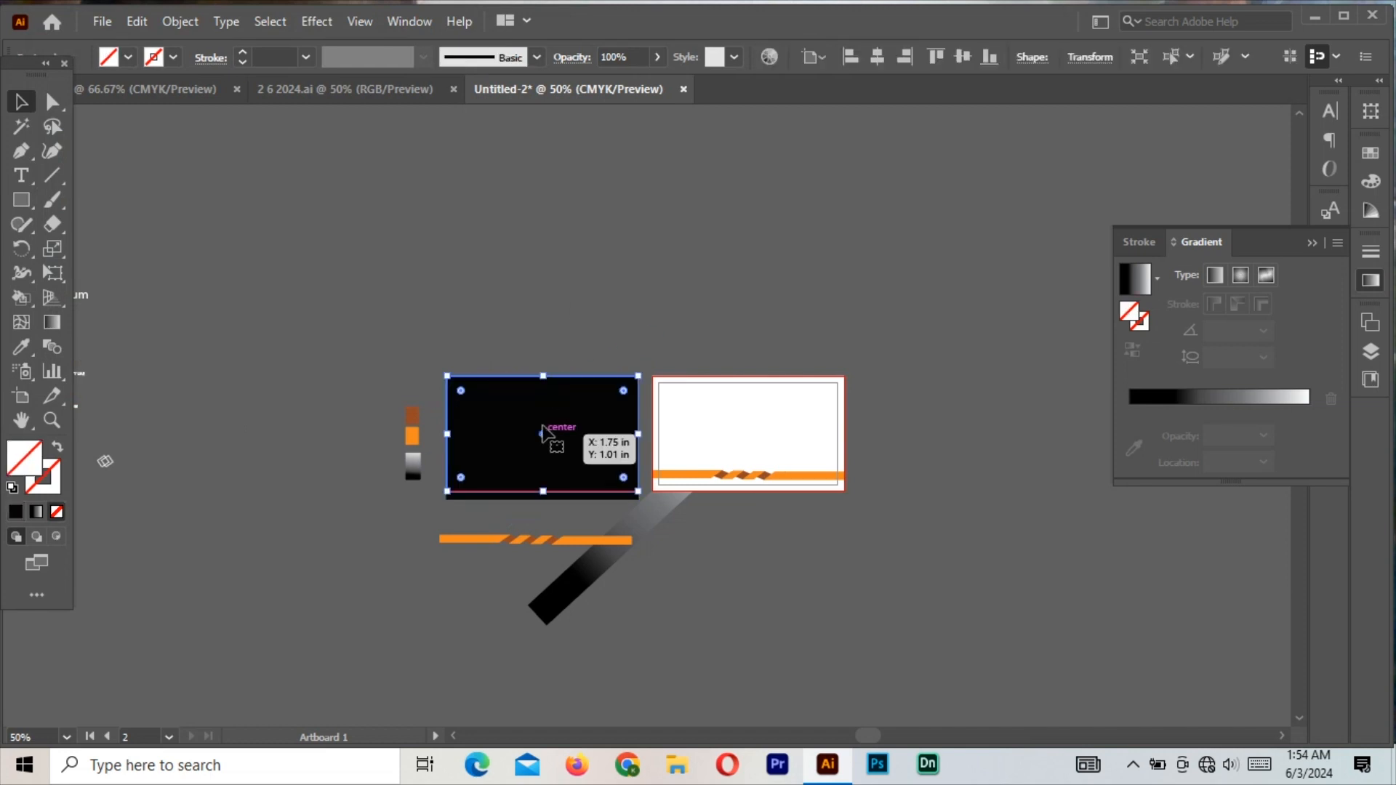
# - Send the selected rectangle over the first card to the back of the stacking order
pyautogui.rightClick(542, 267)
pyautogui.click(827, 675)
pyautogui.click(827, 674)
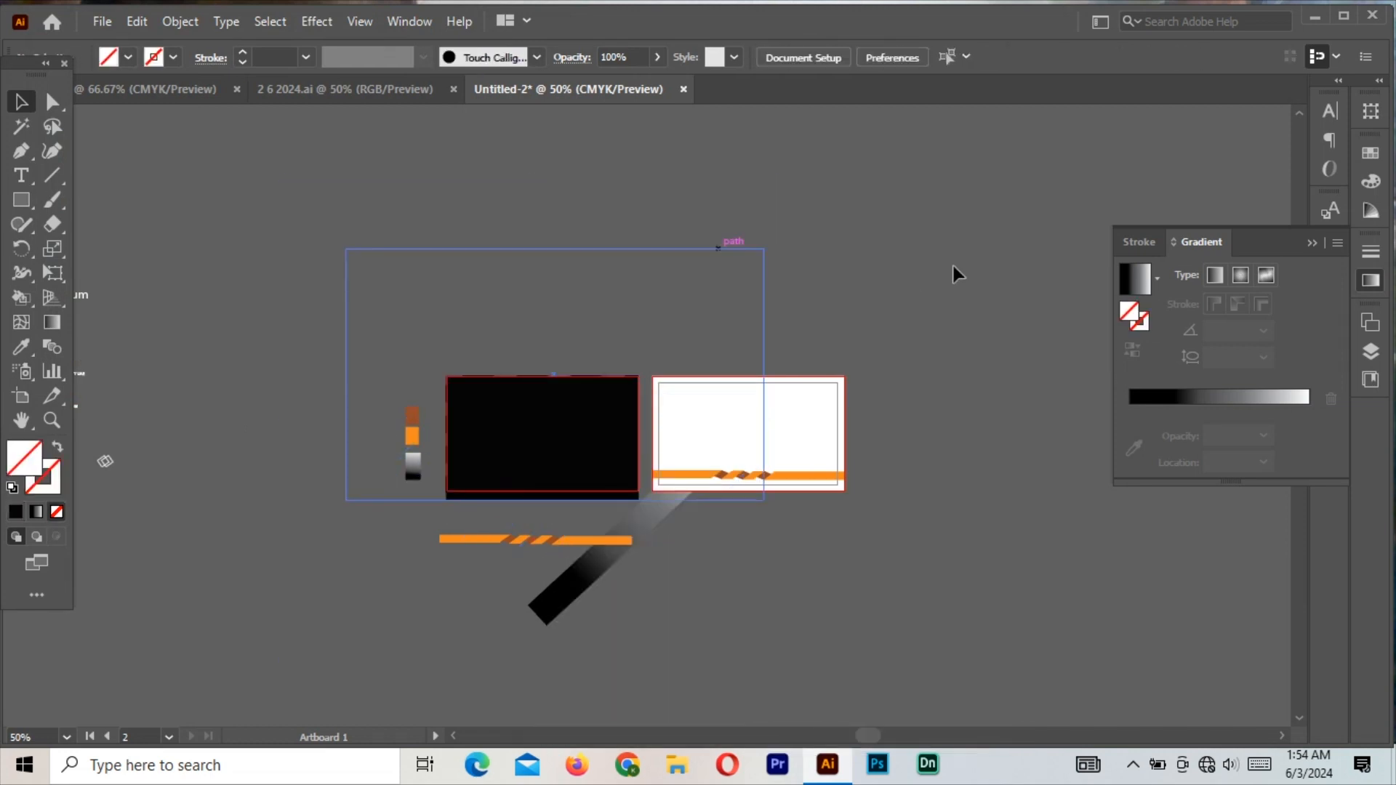
# - Draw a black rectangle slightly larger than the first card's bleed area and send it to the back, behind the gradient stripes
pyautogui.hotkey('ctrl', 'z')
pyautogui.click(865, 317)
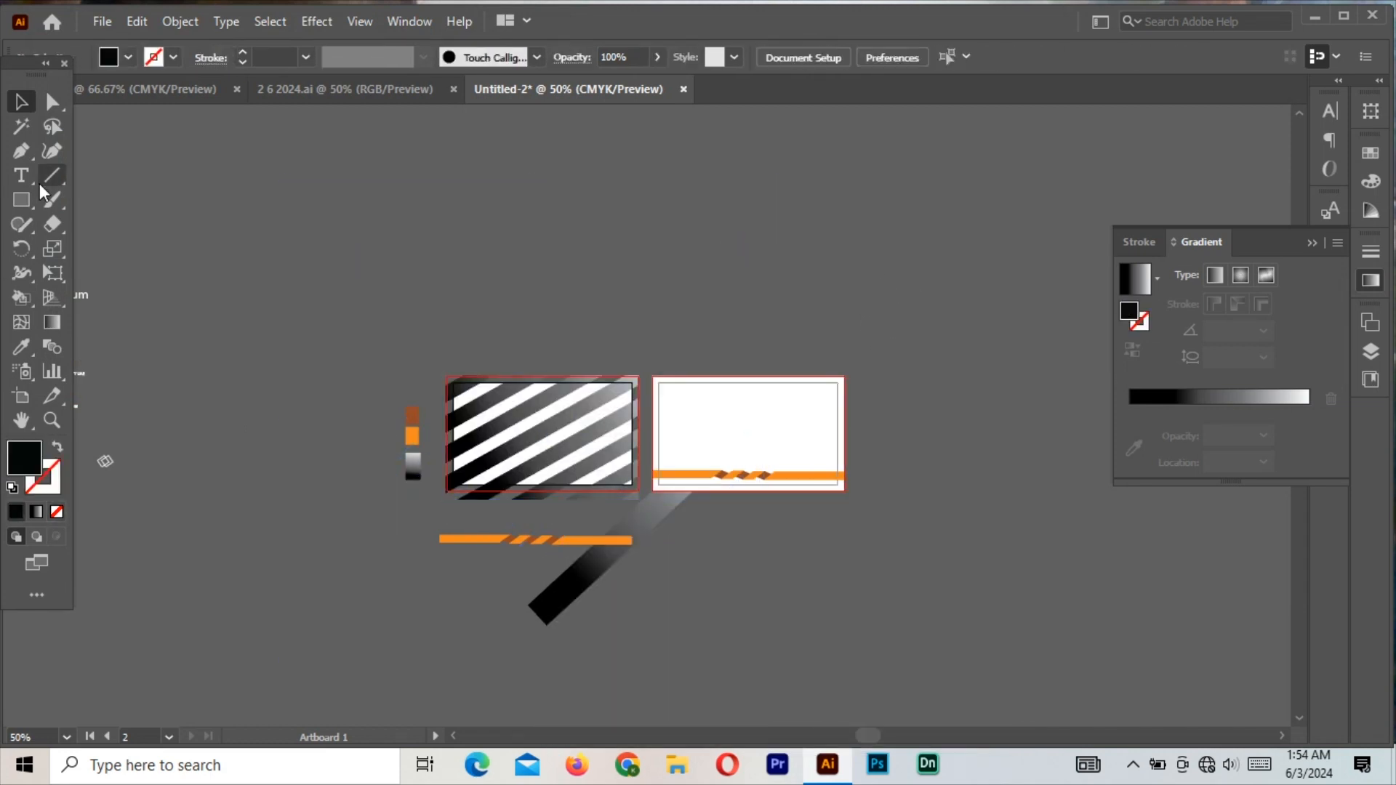
pyautogui.moveTo(441, 370)
pyautogui.mouseDown()
pyautogui.moveTo(647, 517)
pyautogui.moveTo(643, 499)
pyautogui.mouseUp()
pyautogui.click(21, 101)
pyautogui.rightClick(529, 465)
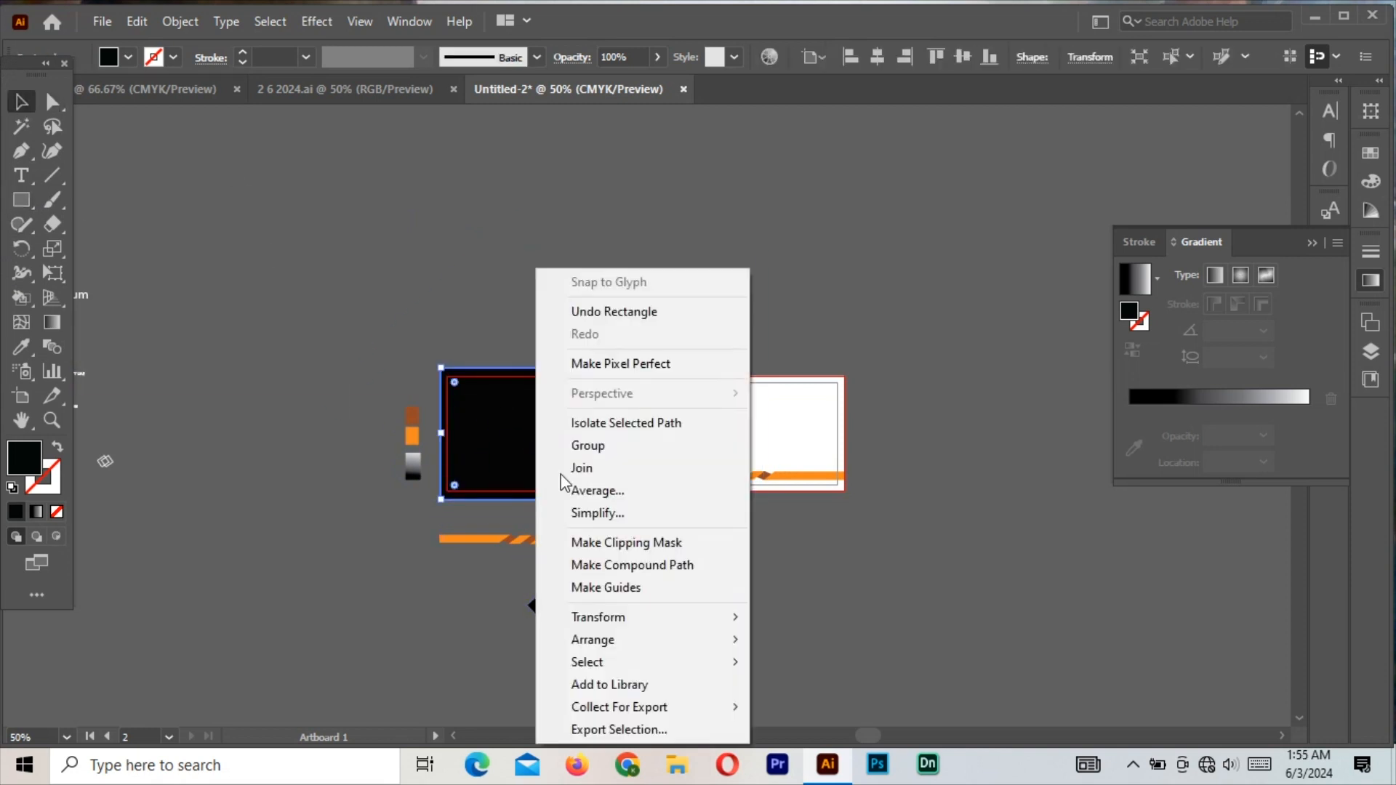
pyautogui.moveTo(645, 639)
pyautogui.click(826, 708)
pyautogui.click(764, 647)
# - Resize the black background rectangle on all four sides so its edges sit close to the first card's bleed lines
pyautogui.hotkey('ctrl', '=')
pyautogui.hotkey('ctrl', '=')
pyautogui.hotkey('ctrl', '=')
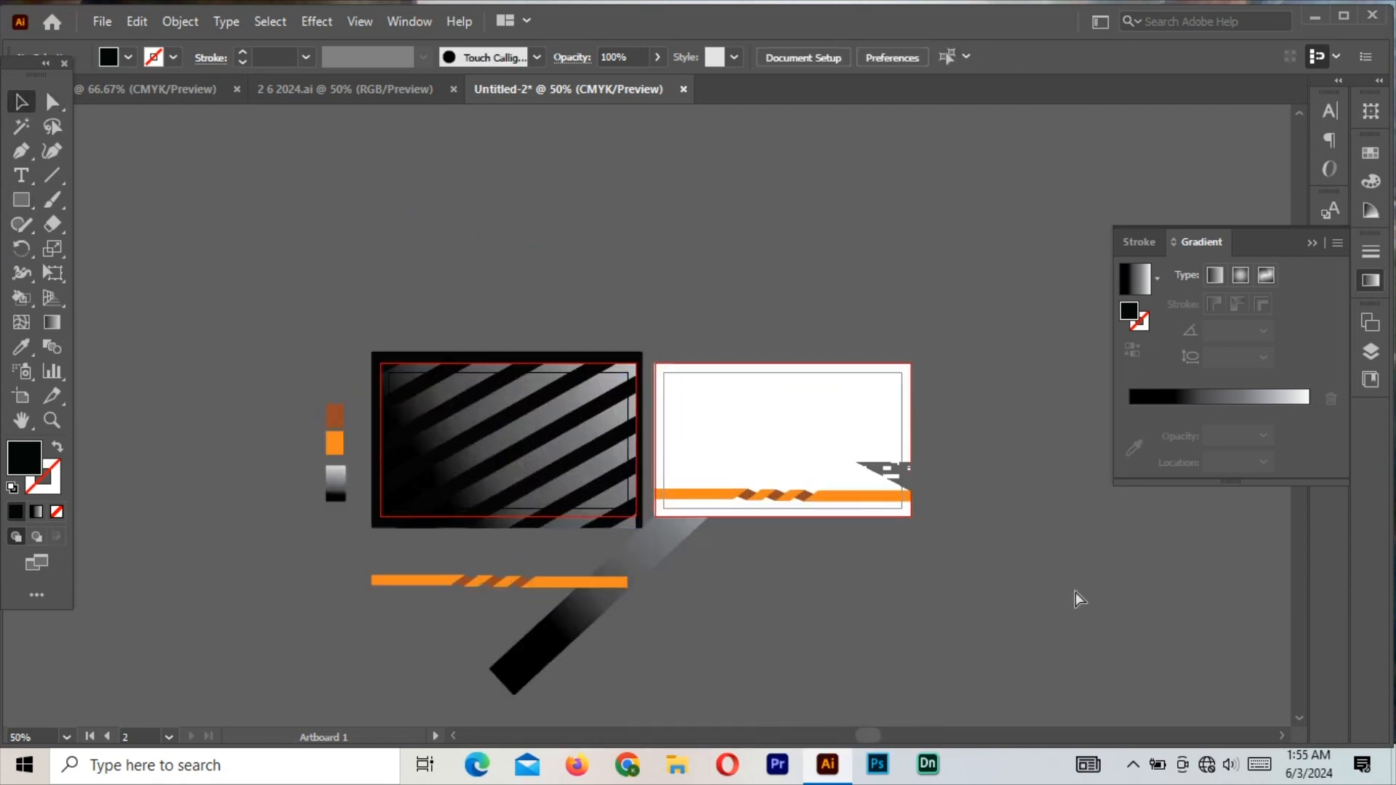
pyautogui.moveTo(436, 498); pyautogui.dragTo(714, 421)
pyautogui.click(578, 206)
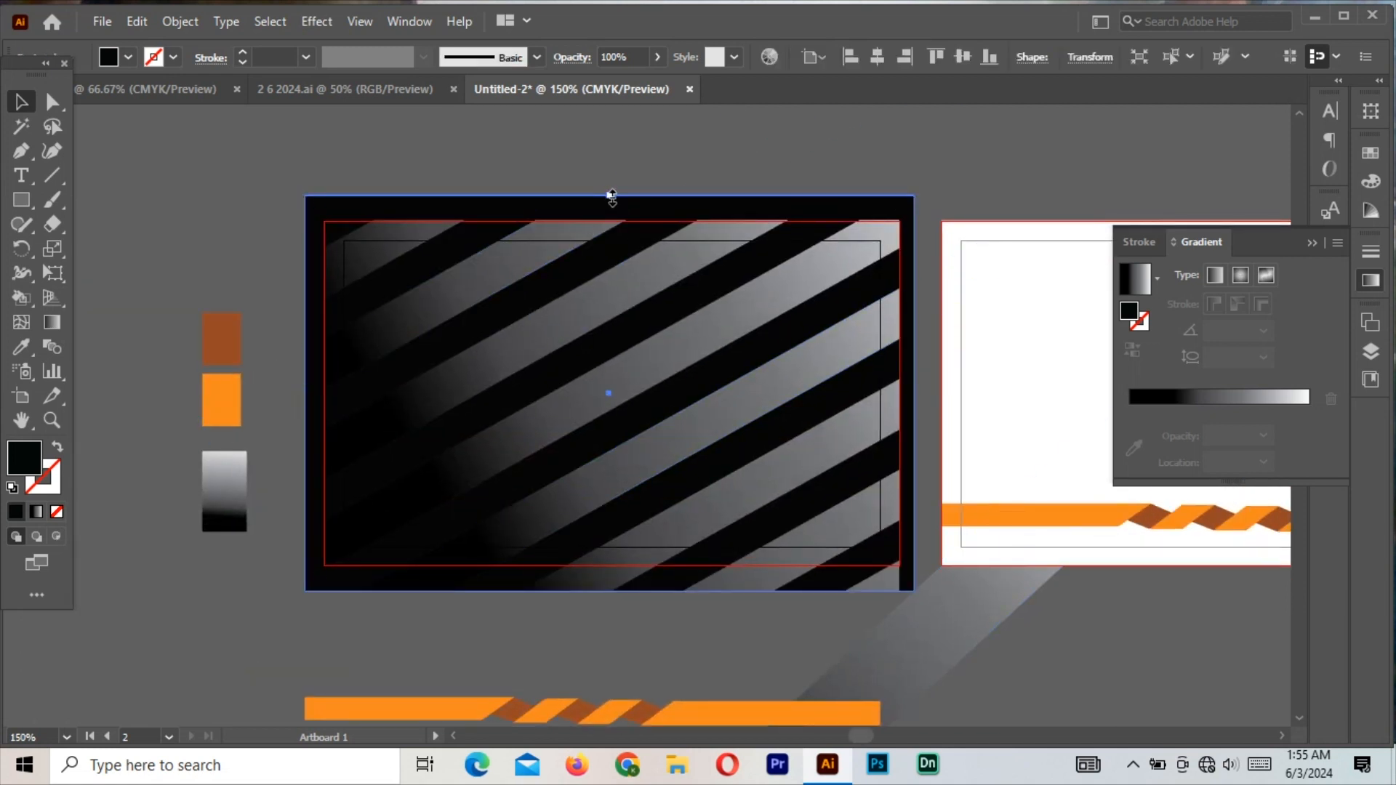
pyautogui.moveTo(609, 195); pyautogui.dragTo(609, 214)
pyautogui.moveTo(610, 591); pyautogui.dragTo(616, 566)
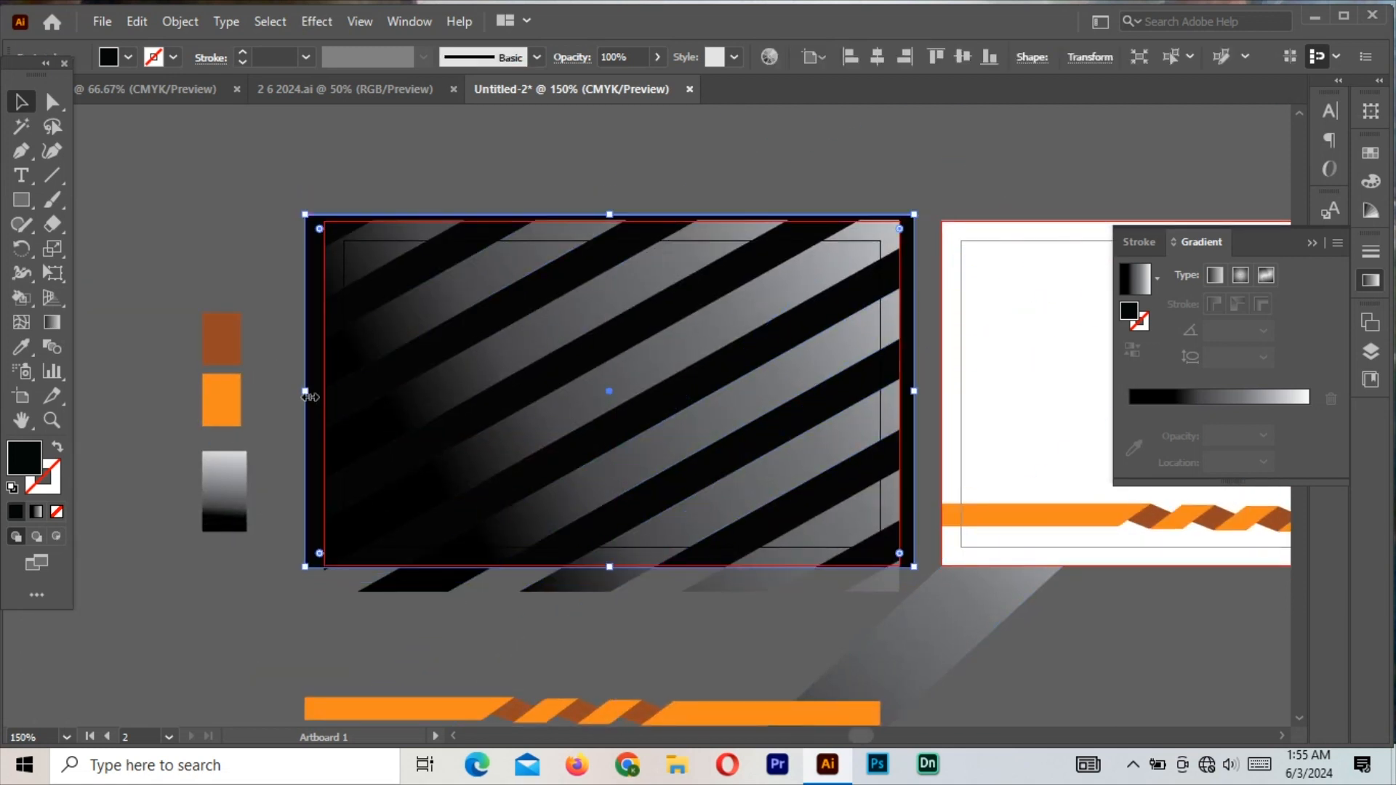
pyautogui.moveTo(305, 390); pyautogui.dragTo(325, 390)
pyautogui.moveTo(914, 390); pyautogui.dragTo(899, 390)
pyautogui.click(891, 621)
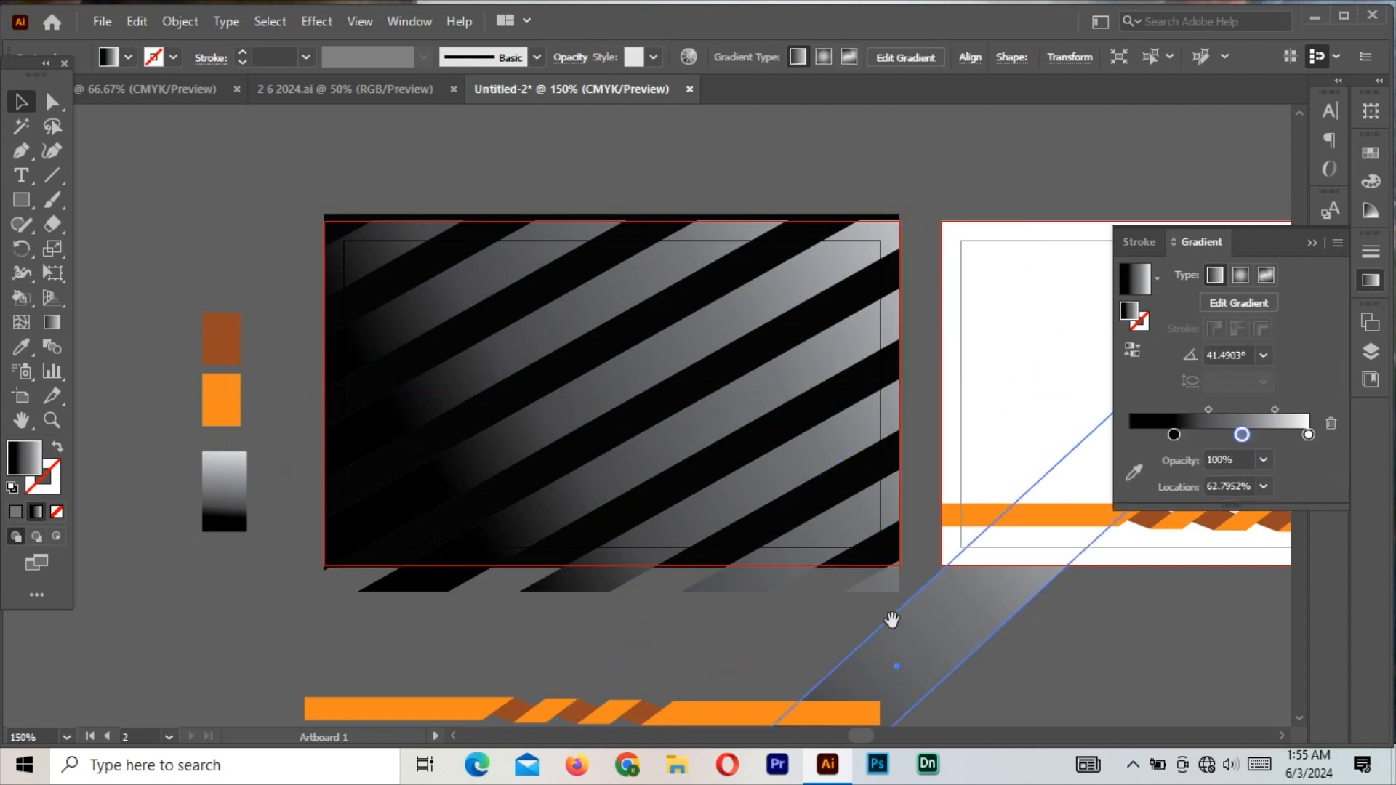
# - Lower the opacity of the first card's clipped gradient stripe group to 27%
pyautogui.moveTo(978, 506); pyautogui.dragTo(774, 488)
pyautogui.click(288, 394)
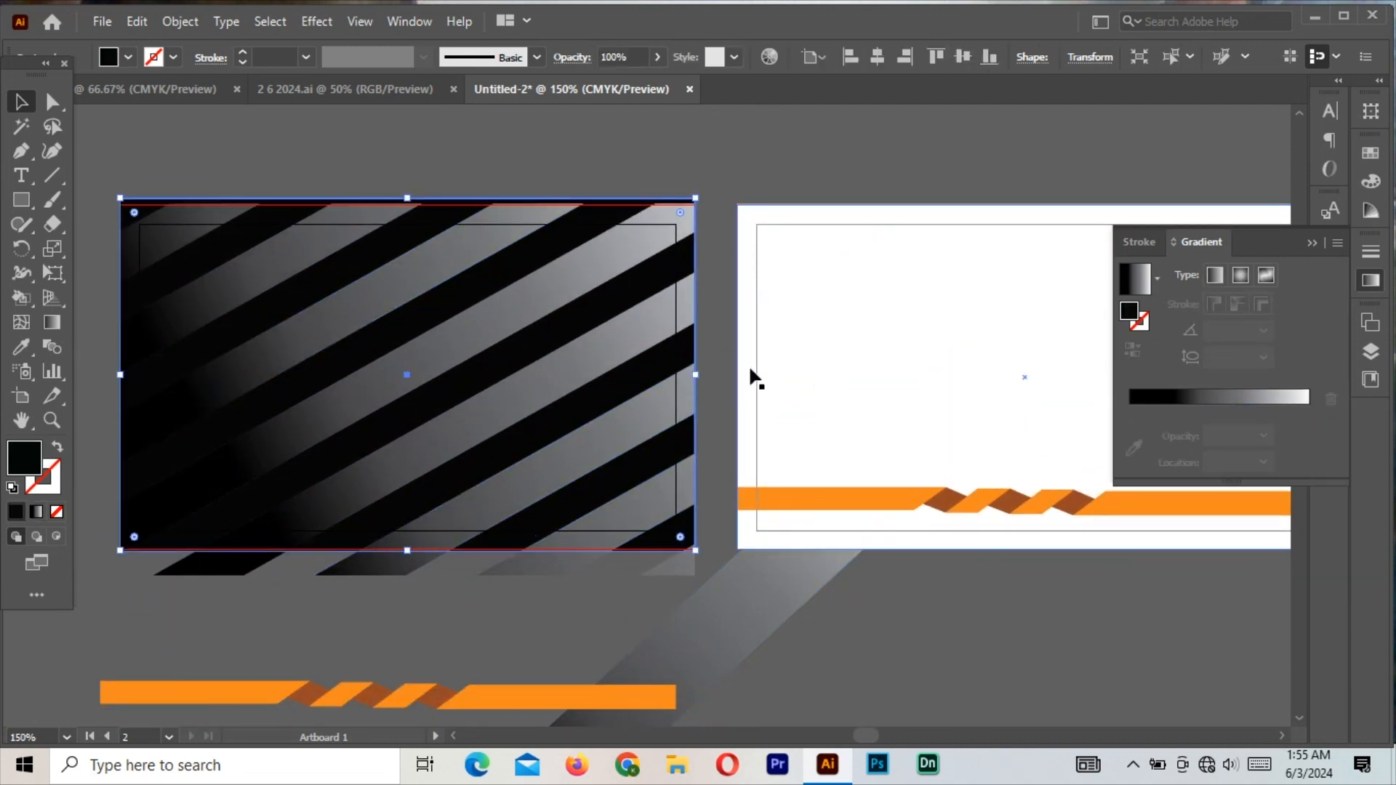
pyautogui.click(520, 283)
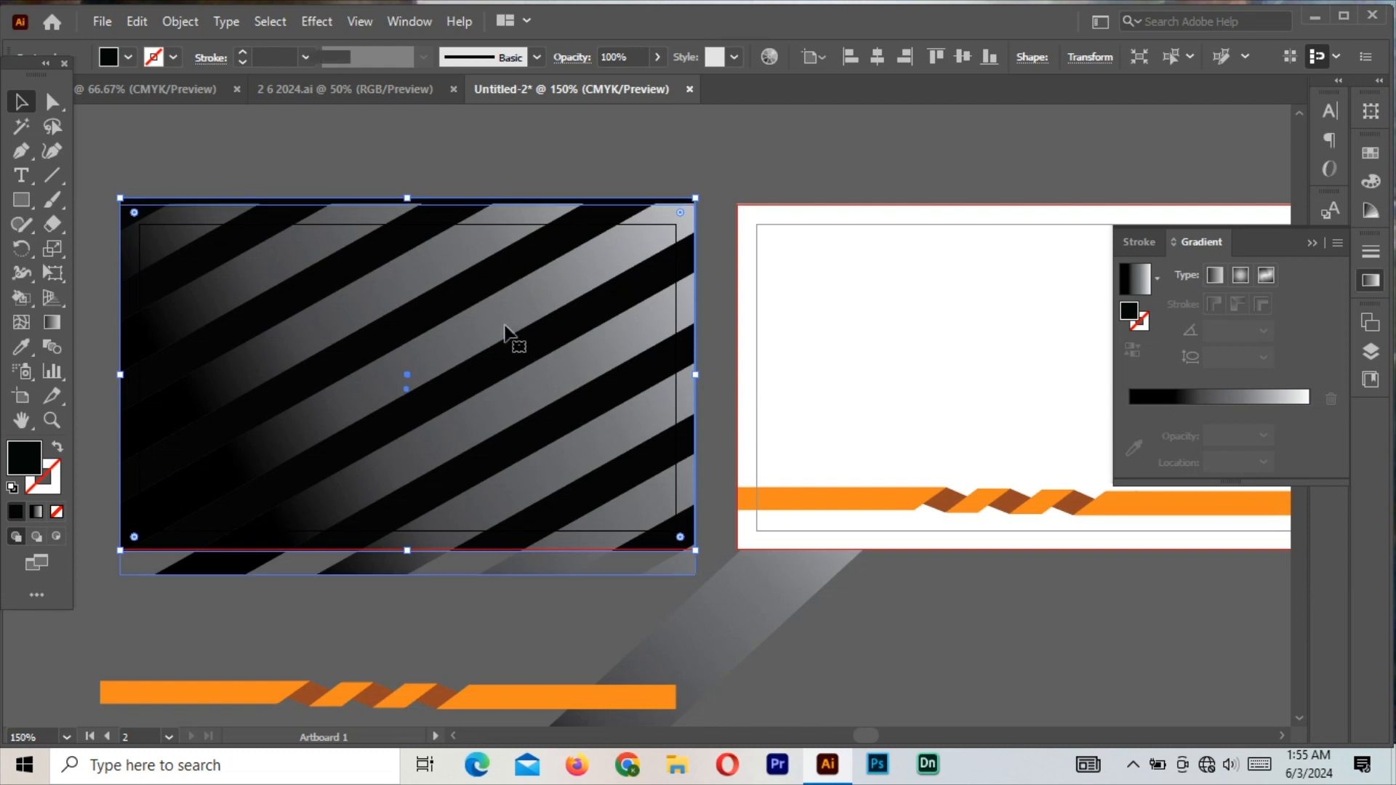
pyautogui.click(1313, 243)
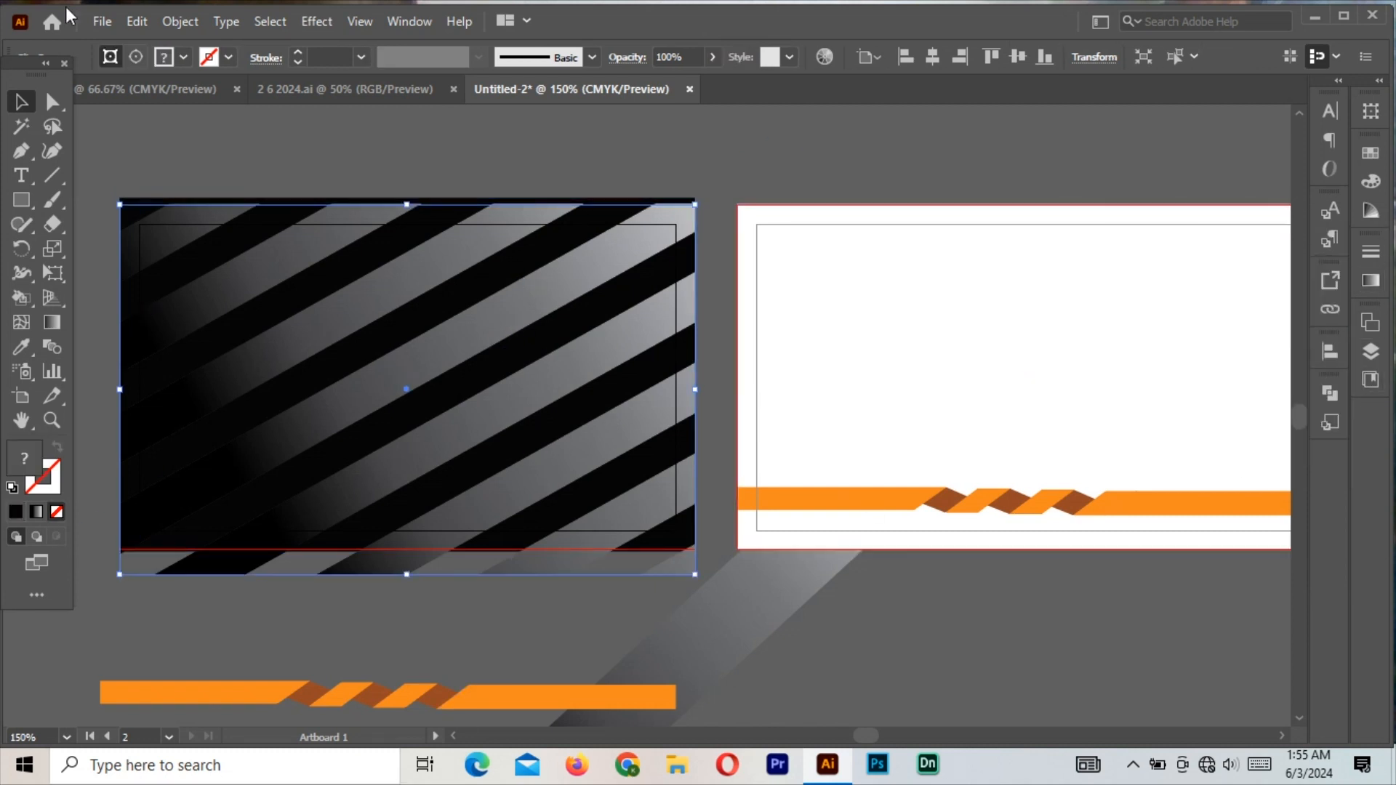
pyautogui.click(409, 21)
pyautogui.moveTo(464, 758)
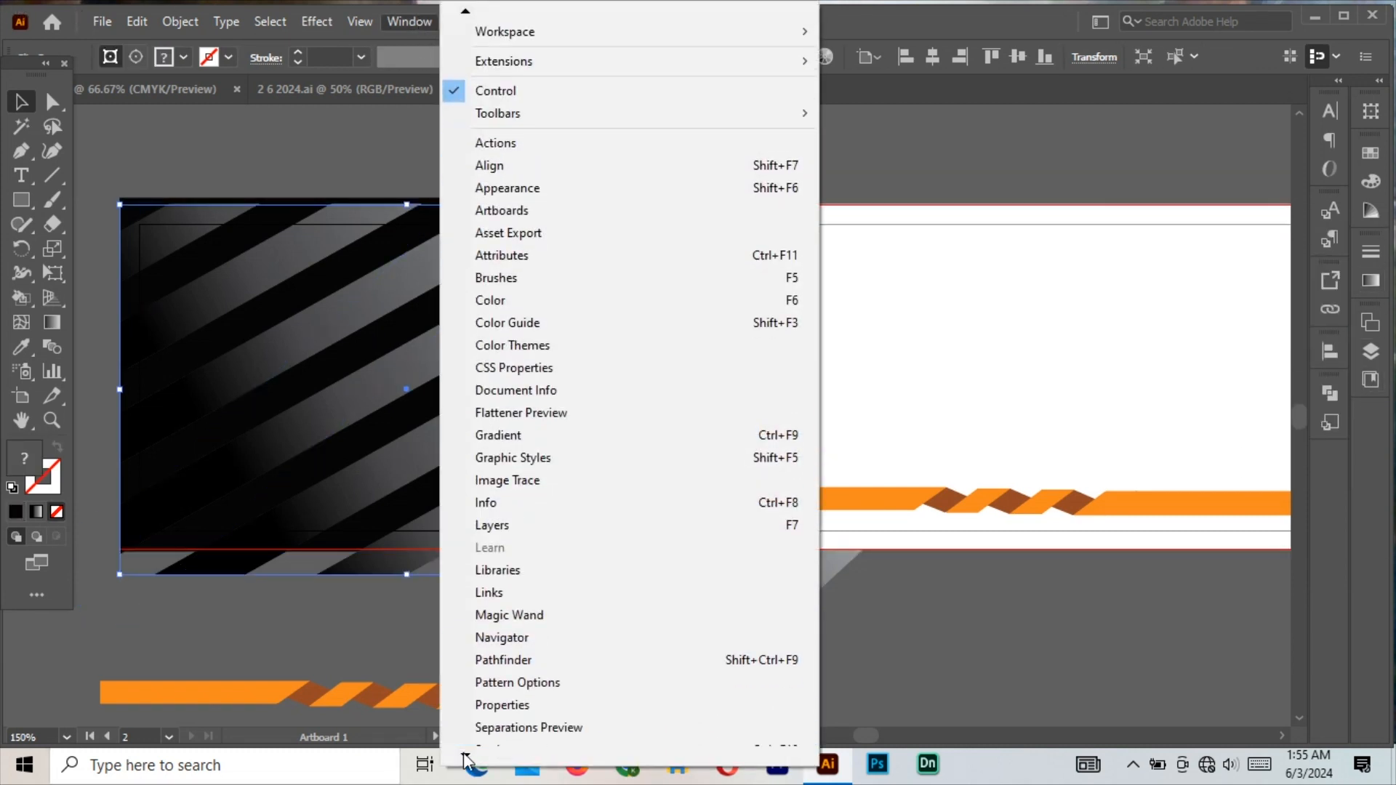
pyautogui.click(502, 683)
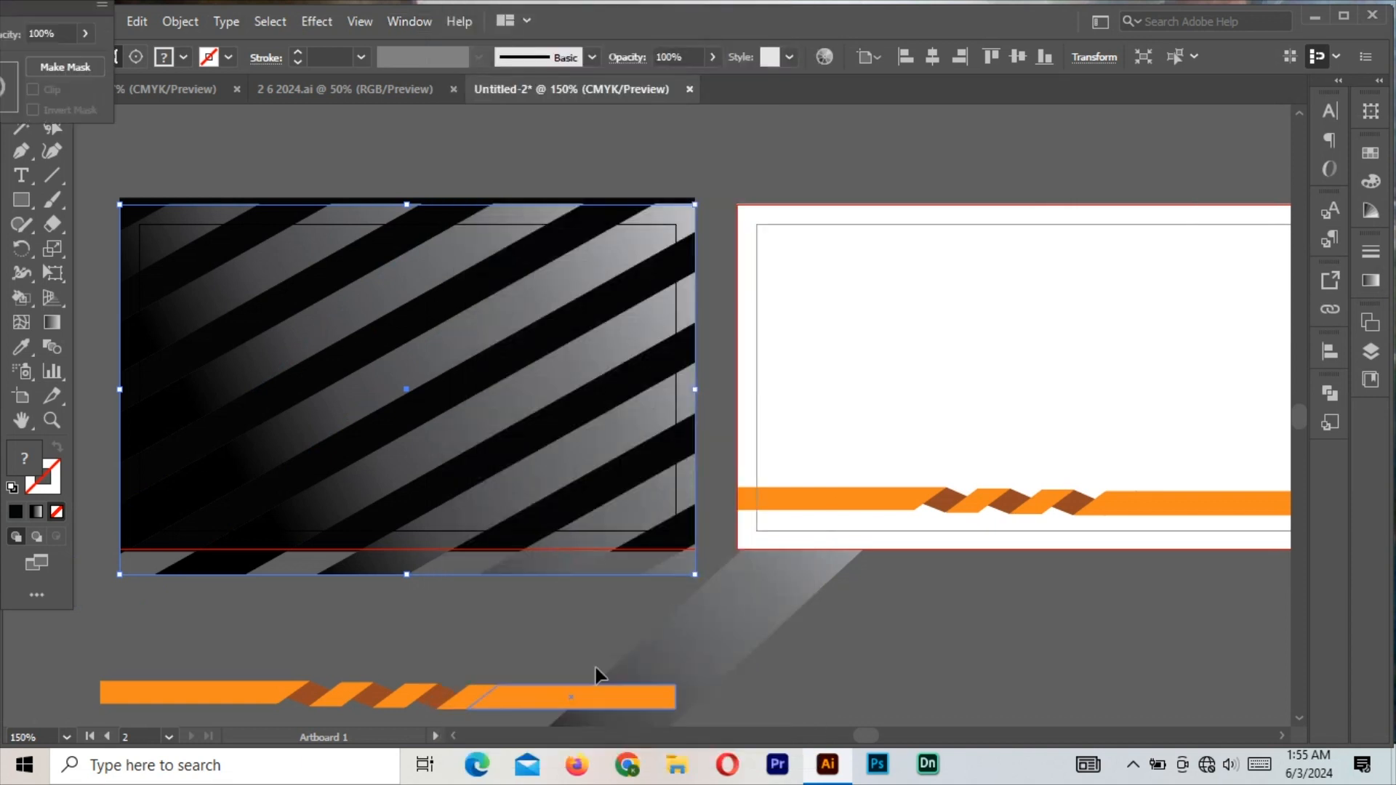
pyautogui.moveTo(40, 25); pyautogui.dragTo(1113, 589)
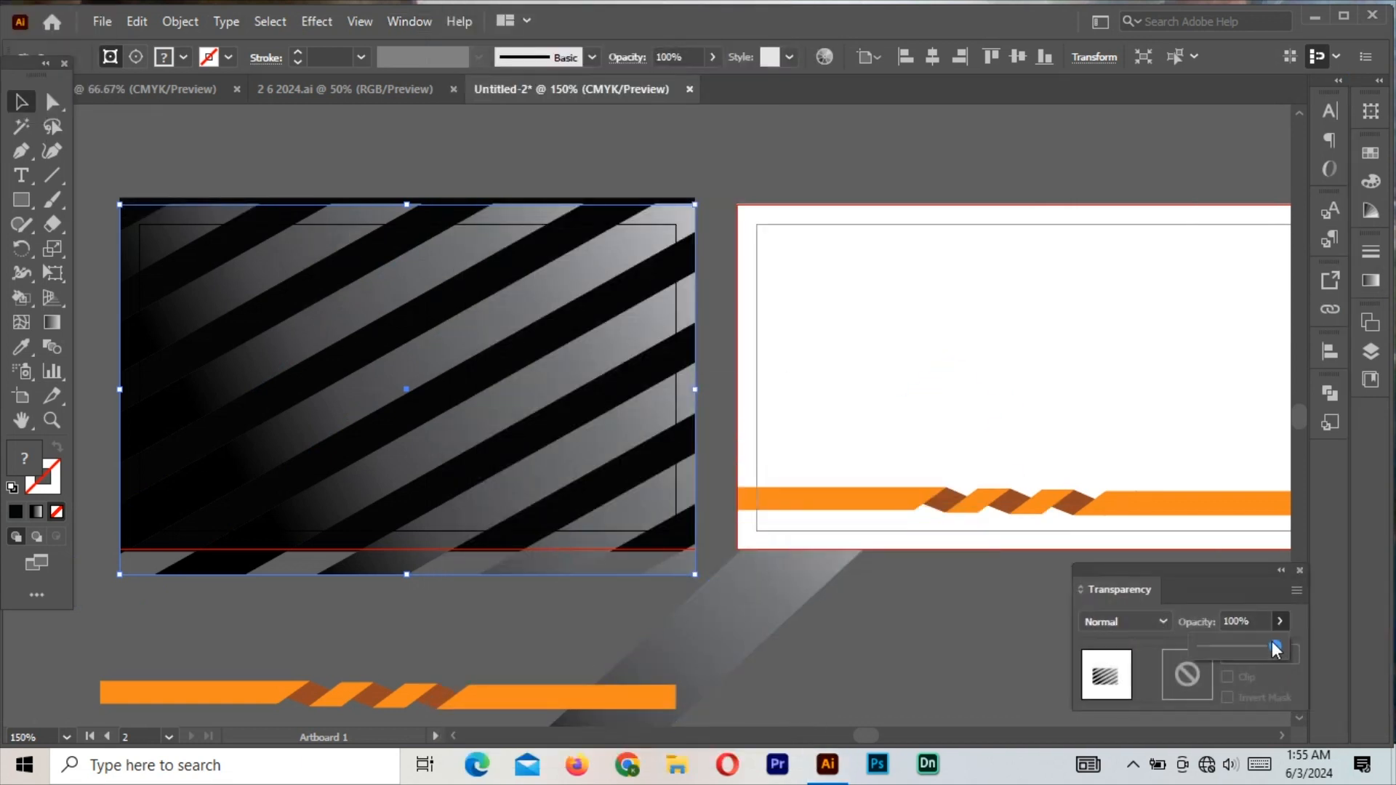
pyautogui.moveTo(1275, 649); pyautogui.dragTo(1211, 657)
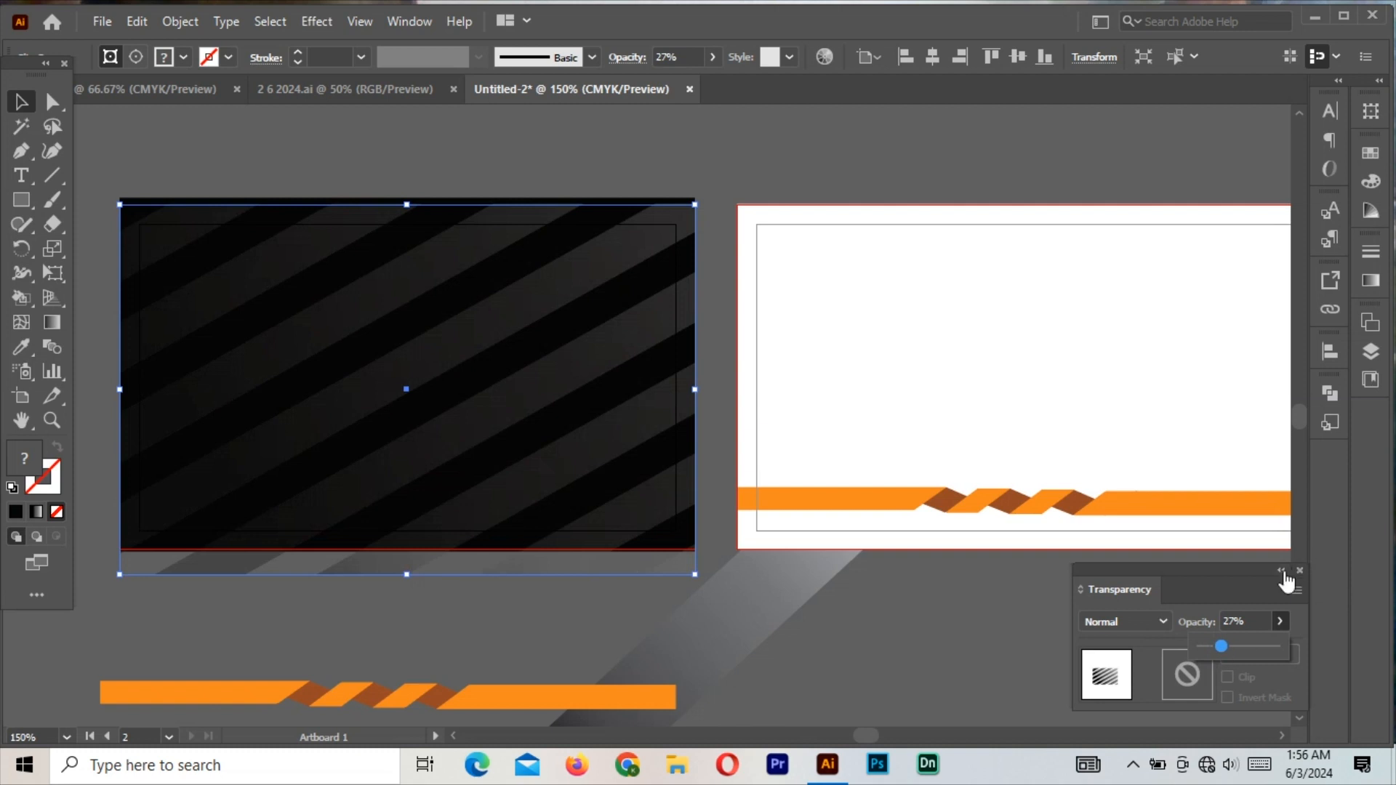
pyautogui.click(933, 615)
pyautogui.moveTo(1359, 420); pyautogui.dragTo(1363, 421)
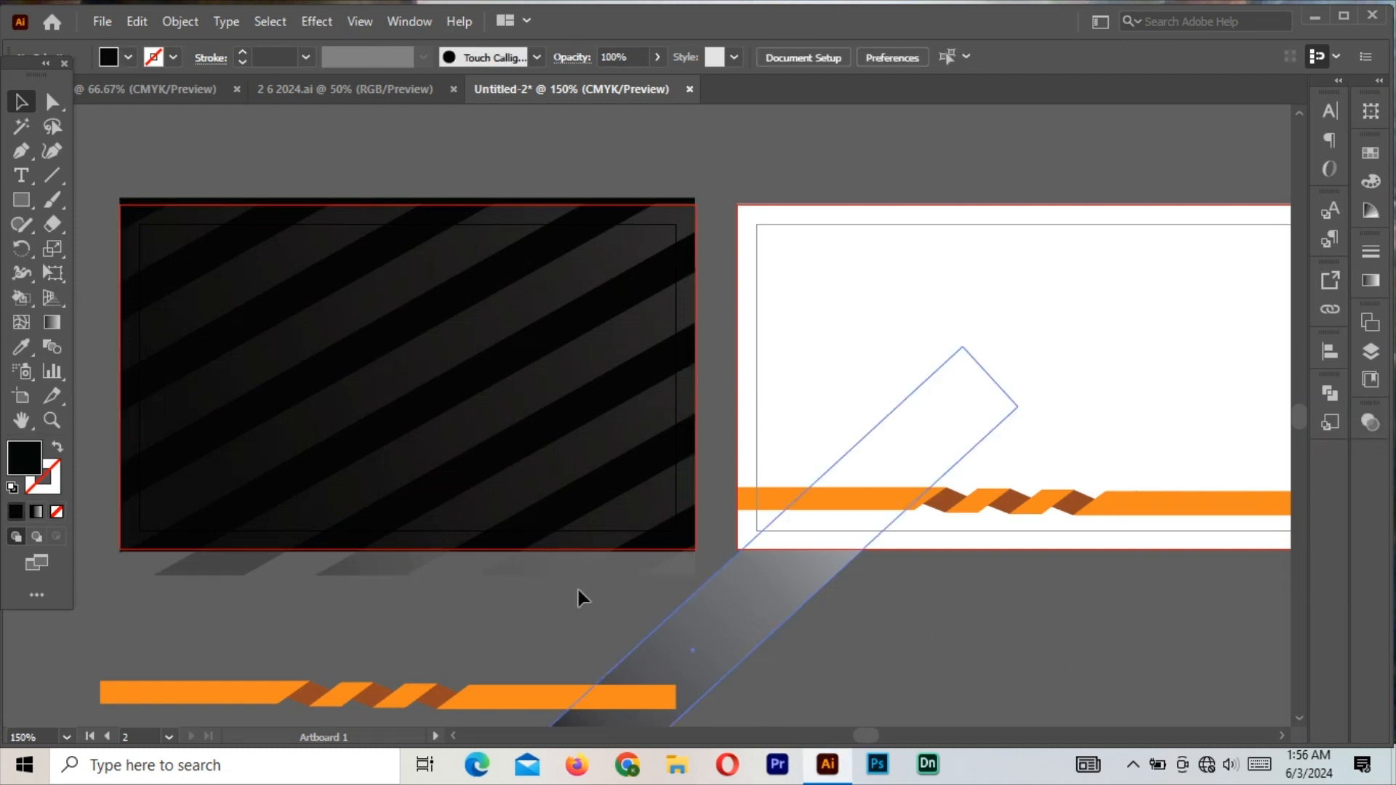
# - Move the loose orange folded ribbon onto the lower part of the first card, spanning its full width
pyautogui.moveTo(337, 704); pyautogui.dragTo(362, 480)
pyautogui.click(735, 392)
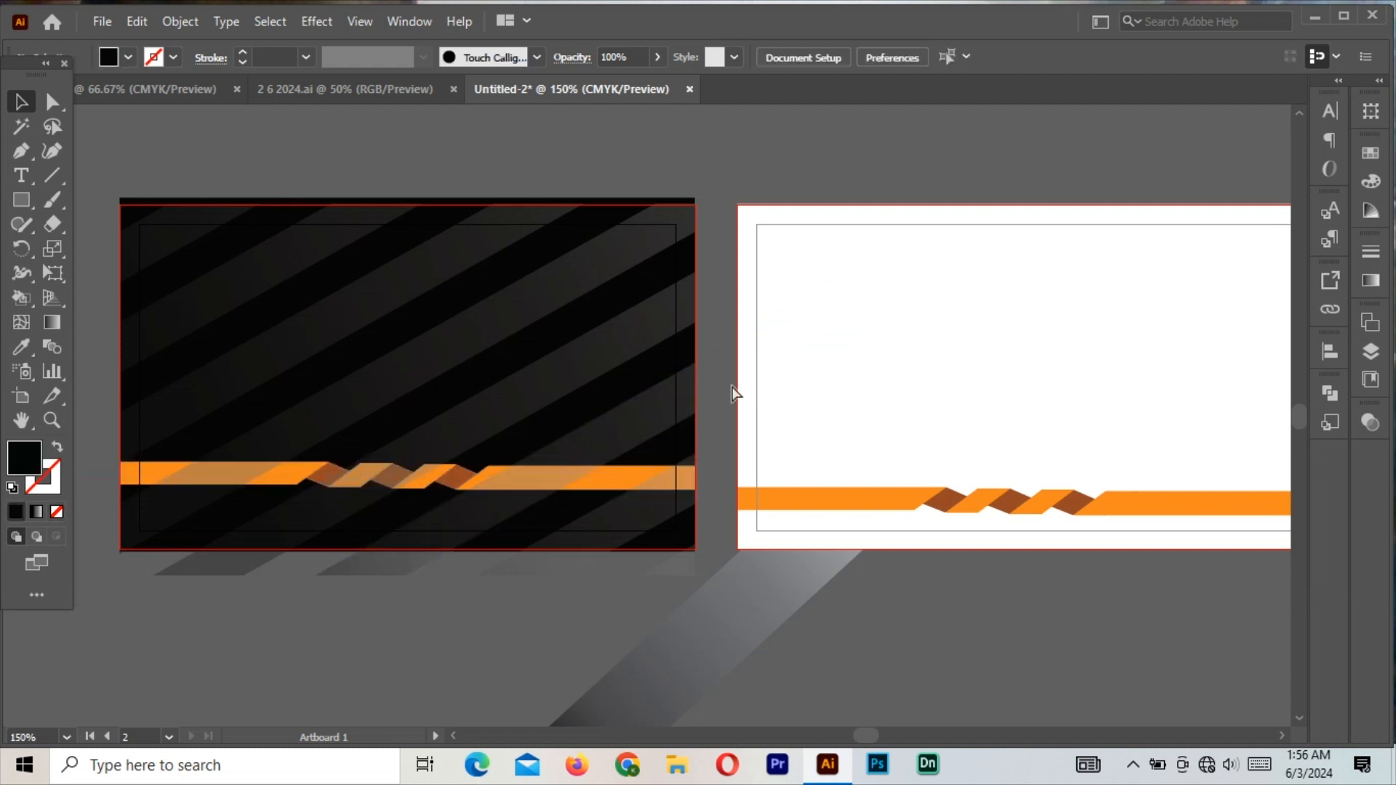
pyautogui.hotkey('ctrl', '-')
pyautogui.hotkey('ctrl', '-')
# - Lock the first card's stripe group and duplicate the black background rectangle onto the second card
pyautogui.click(575, 378)
pyautogui.hotkey('ctrl', '2')
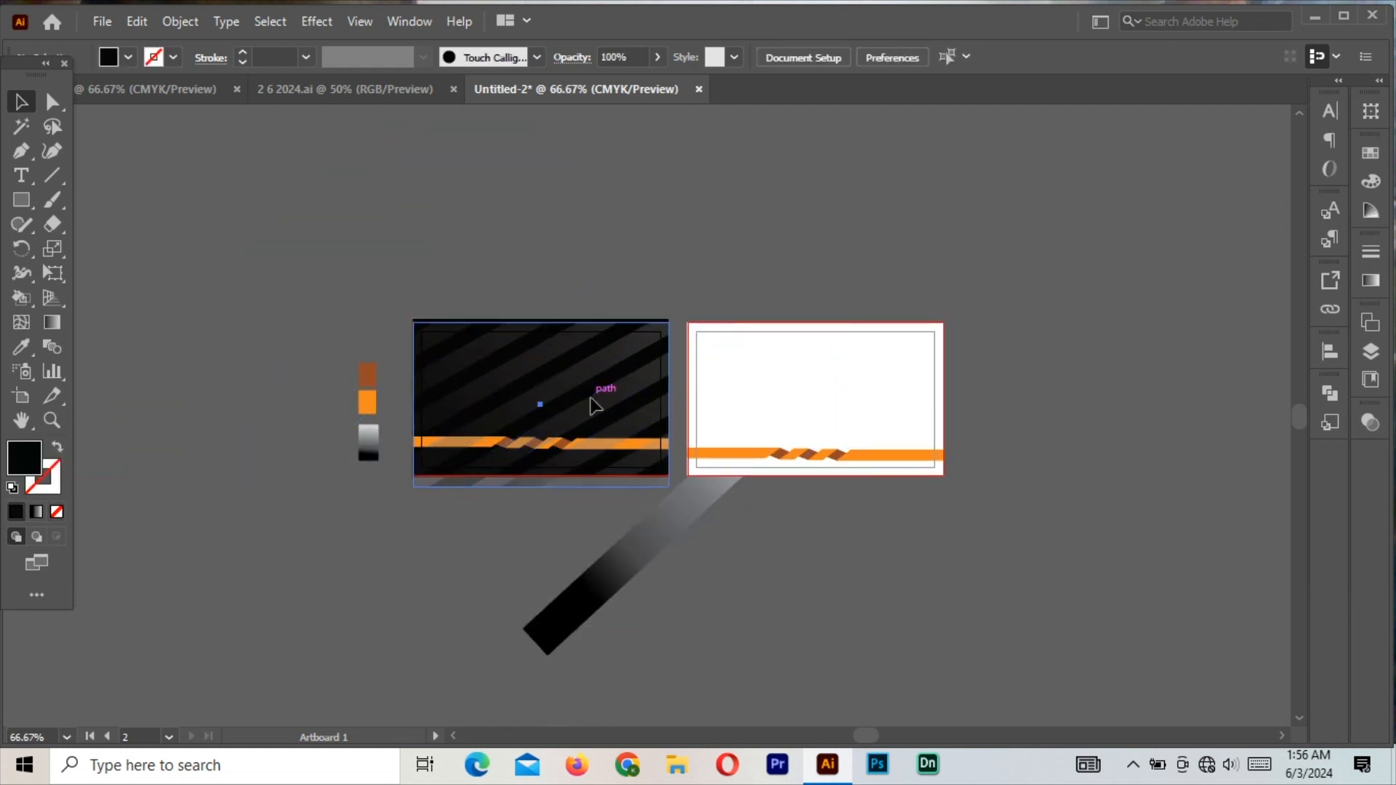
pyautogui.click(593, 400)
pyautogui.moveTo(591, 398); pyautogui.dragTo(840, 407)
# - Unlock the first card's stripe group and place a copy of it over the second card
pyautogui.click(558, 390)
pyautogui.click(139, 21)
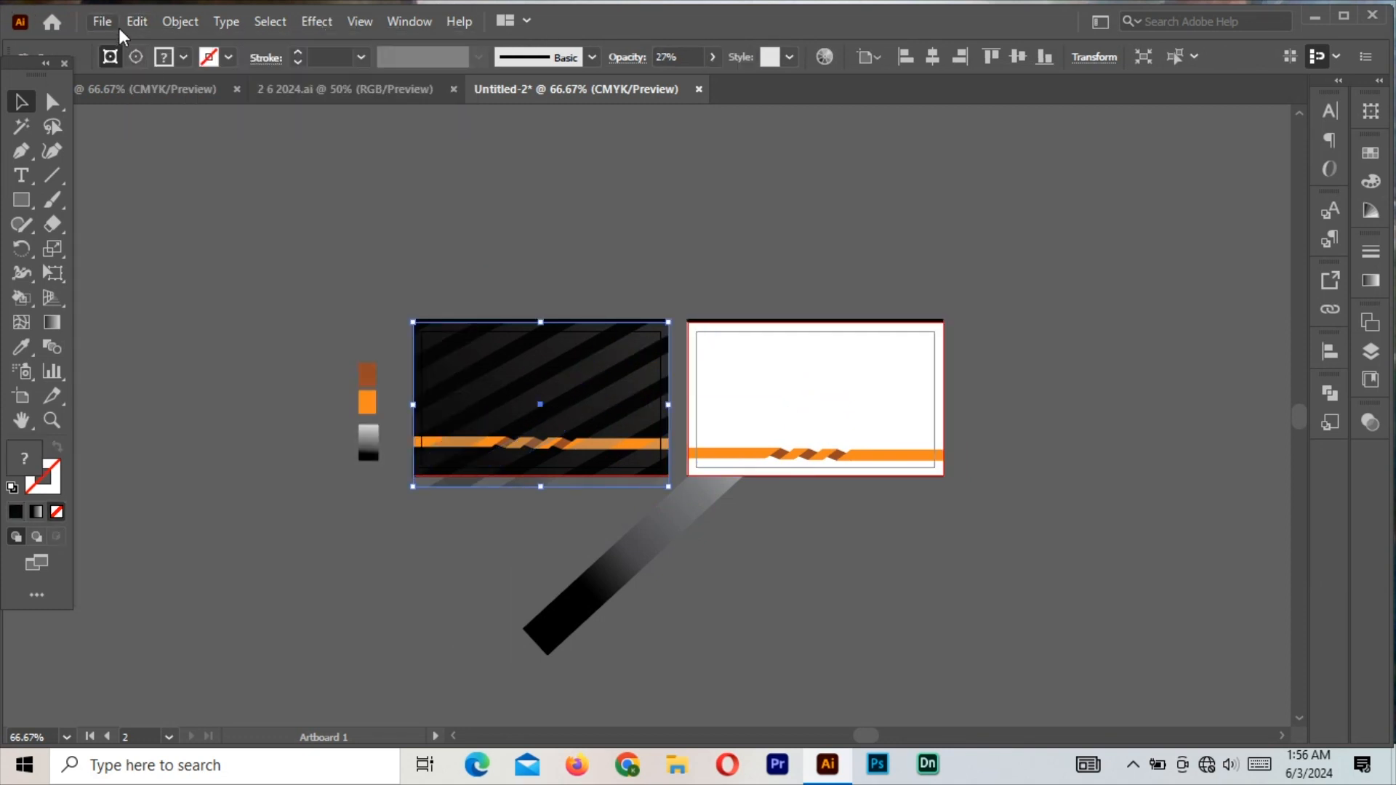
pyautogui.click(240, 164)
pyautogui.moveTo(546, 397); pyautogui.dragTo(821, 388)
# - Bring the second card's black rectangle to the front, and send it to the back again
pyautogui.click(941, 322)
pyautogui.moveTo(1018, 641)
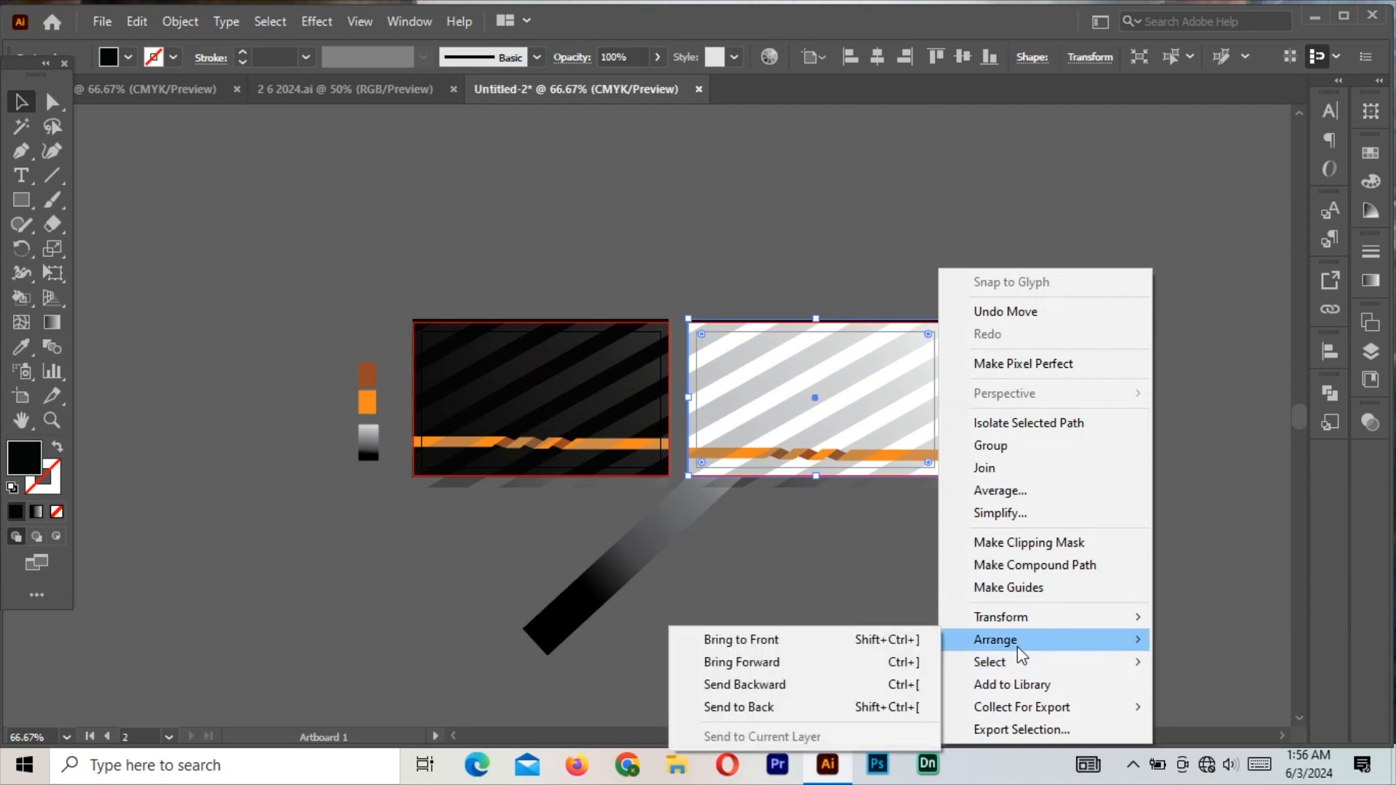
pyautogui.click(732, 660)
pyautogui.rightClick(853, 398)
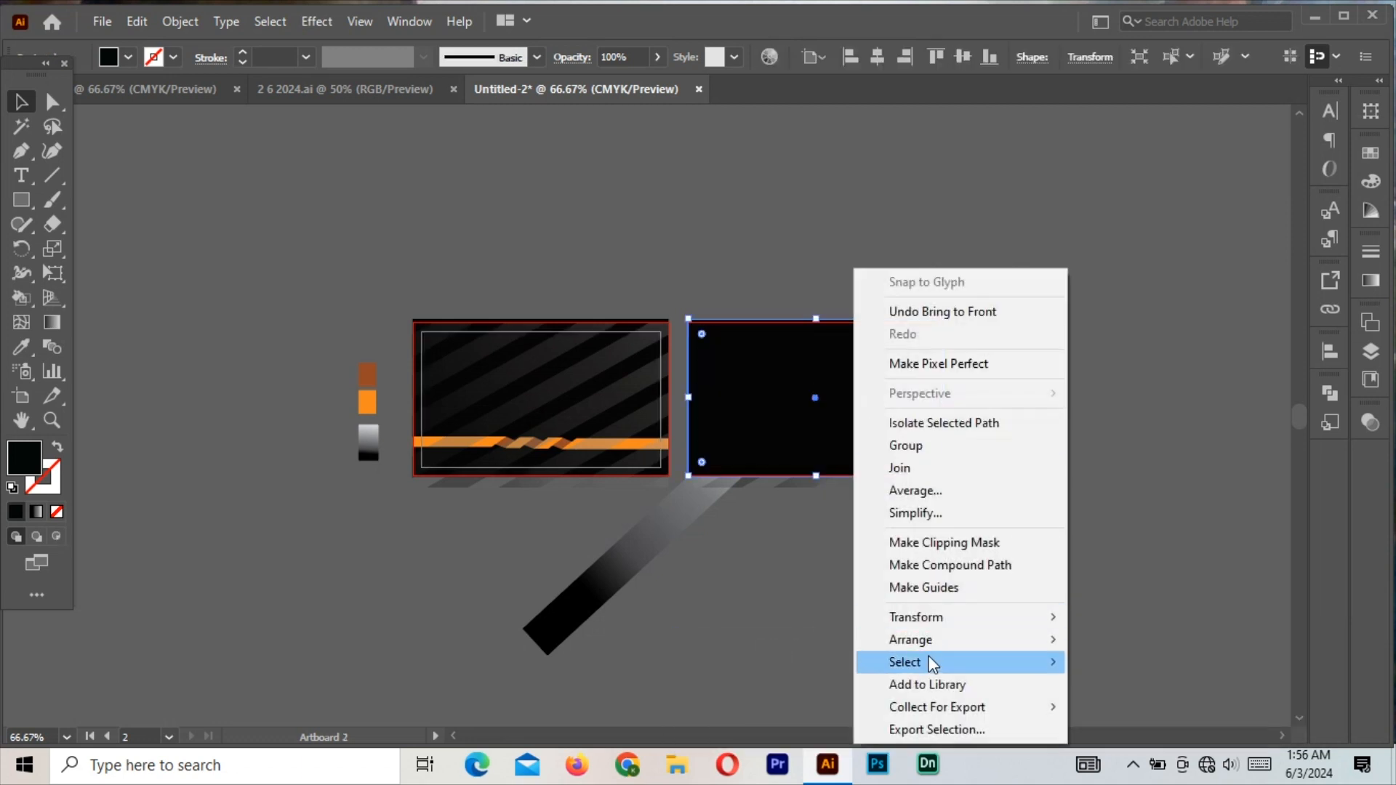
pyautogui.moveTo(975, 648)
pyautogui.click(1163, 705)
pyautogui.click(1119, 627)
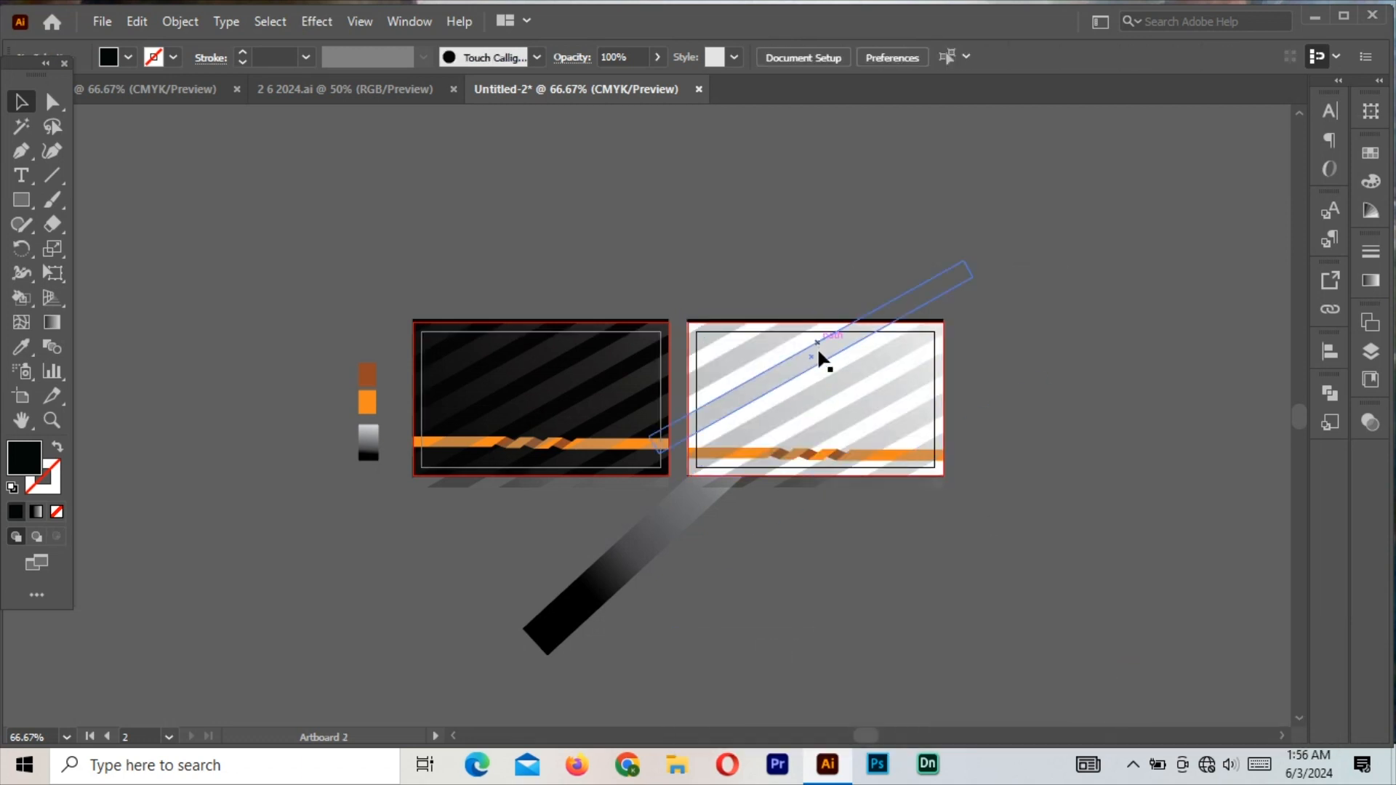
# - Remove the fill from the second card's white rectangle by setting it to None
pyautogui.click(874, 377)
pyautogui.click(180, 21)
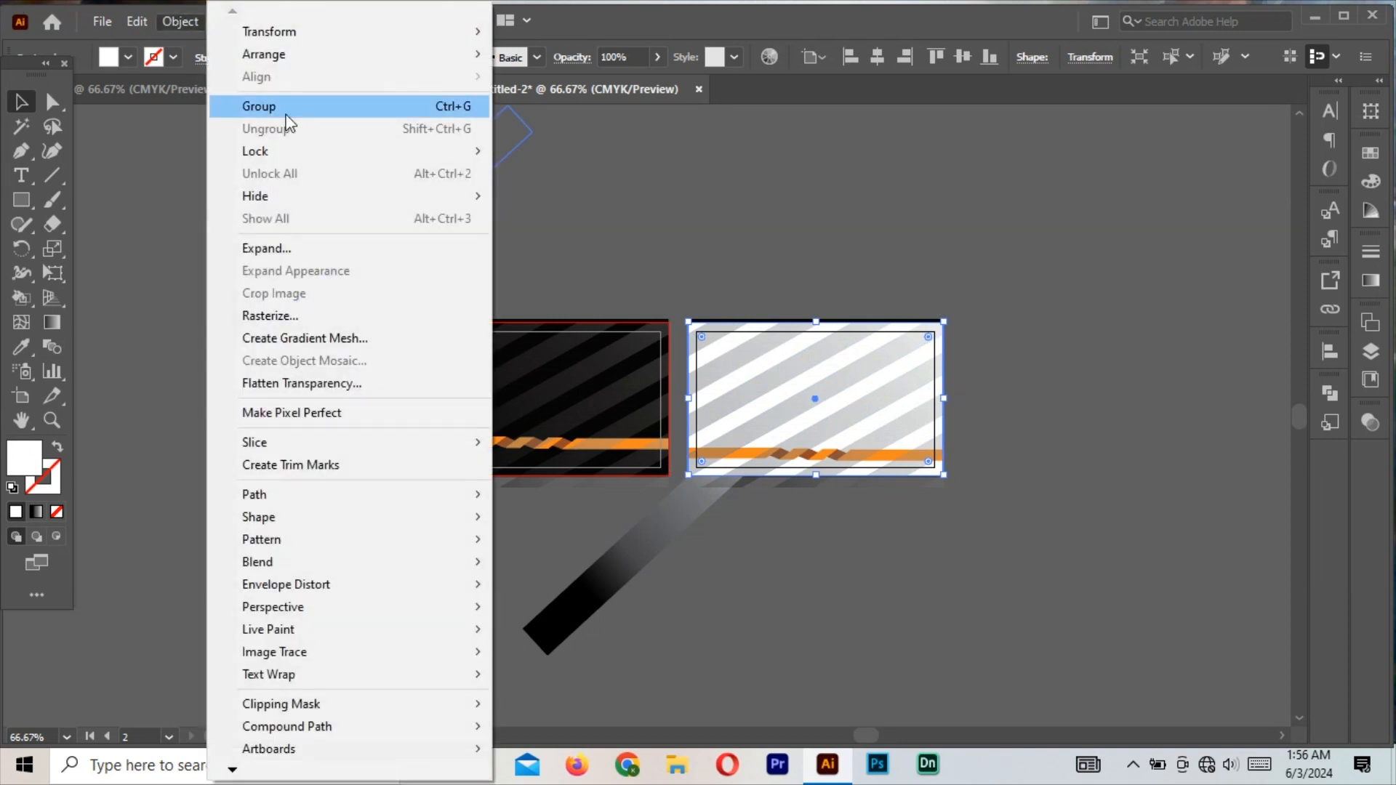
pyautogui.click(985, 272)
pyautogui.click(860, 426)
pyautogui.click(57, 512)
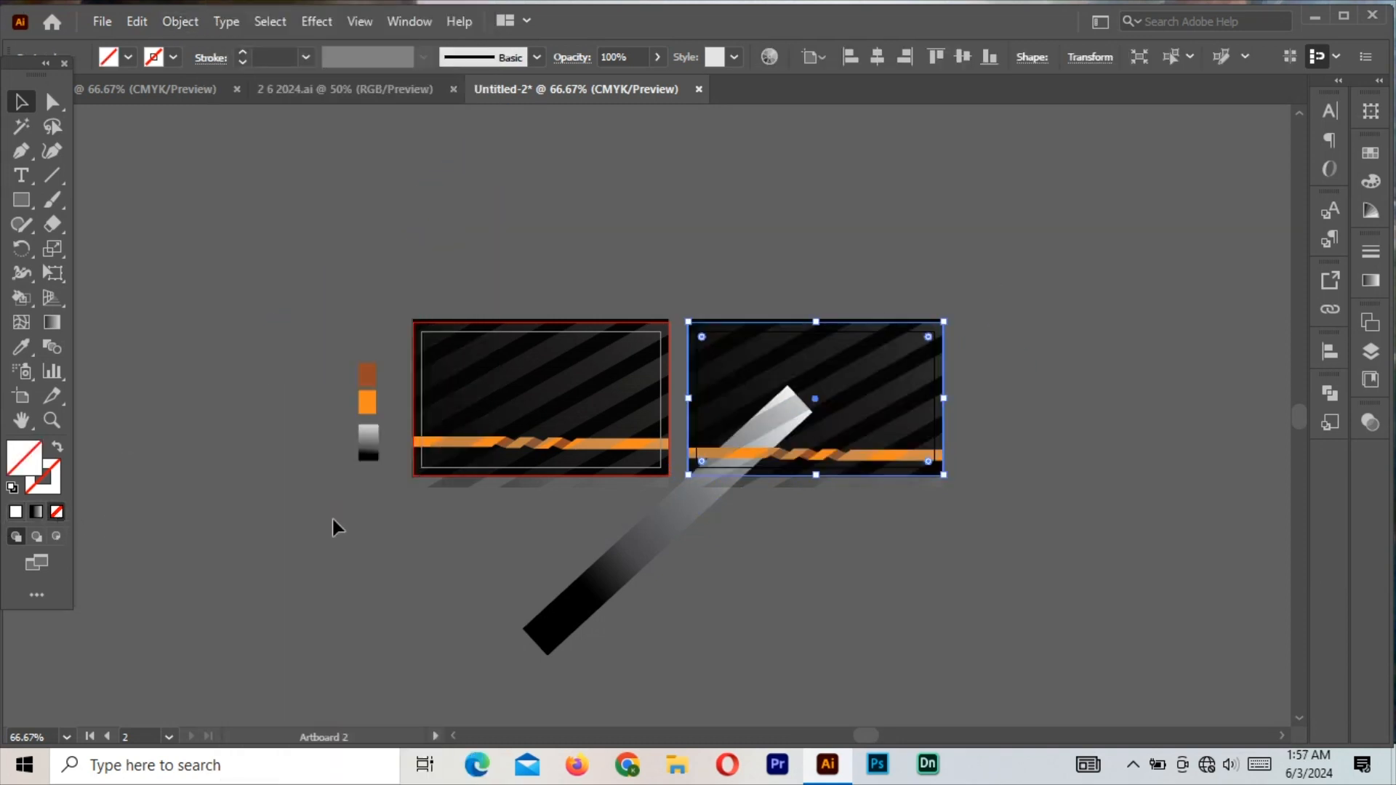
# - Delete the leftover diagonal gradient bar that overlaps the second card
pyautogui.click(342, 531)
pyautogui.click(599, 587)
pyautogui.press('Delete')
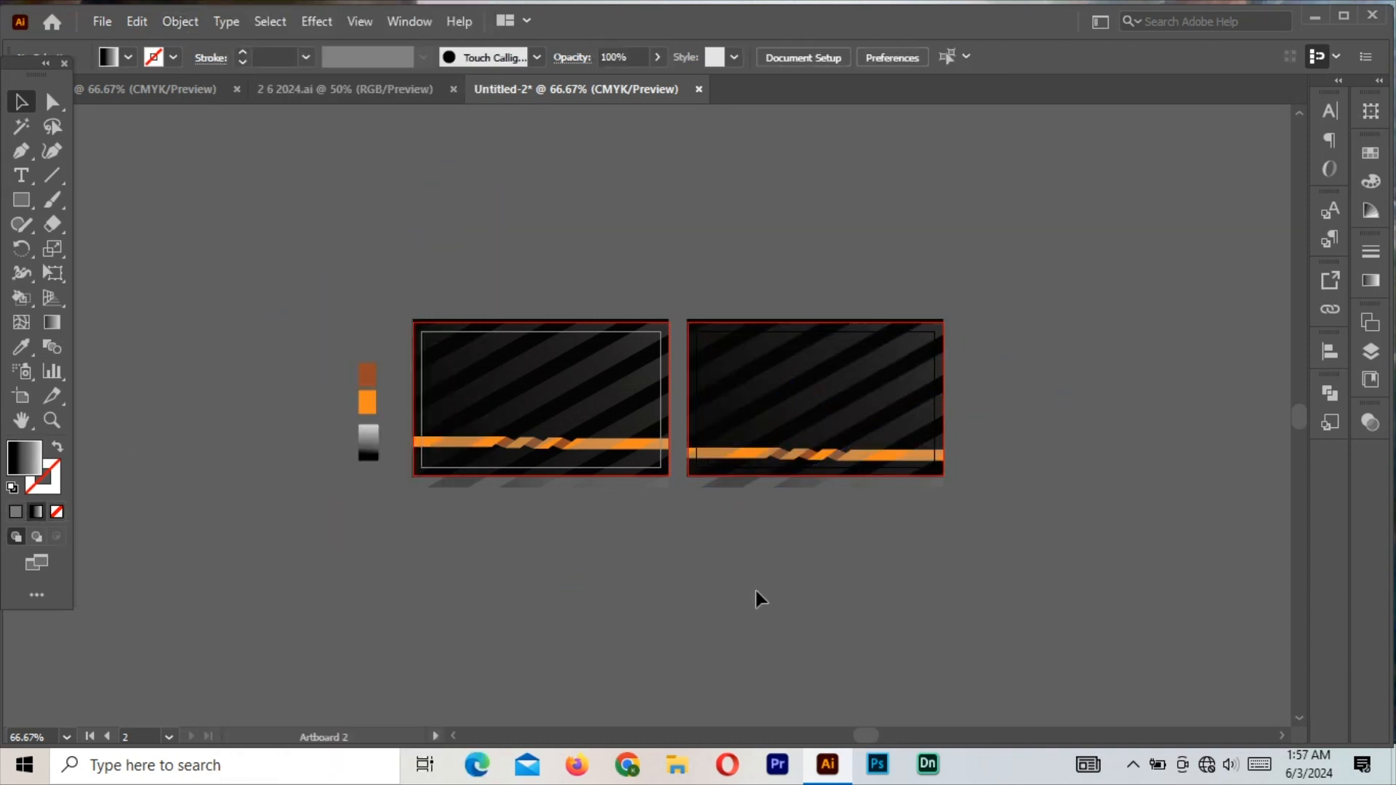
# - Bring the second card's orange folded ribbon to the front, above the stripes
pyautogui.rightClick(889, 460)
pyautogui.click(1146, 358)
pyautogui.click(1076, 494)
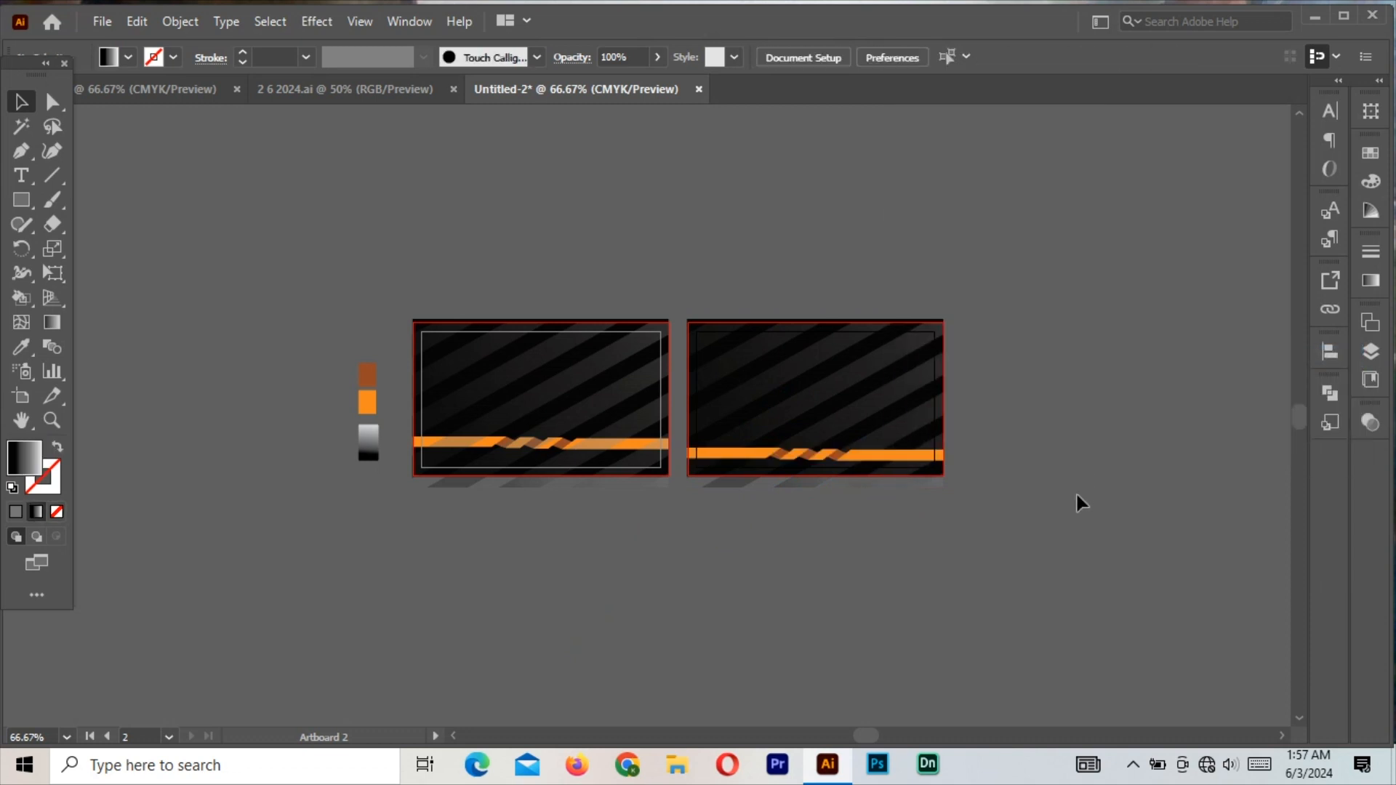
# - Move the Lorem ipsum contact details group onto the second card and center it horizontally and vertically on the stripe group
pyautogui.moveTo(174, 300); pyautogui.dragTo(521, 349)
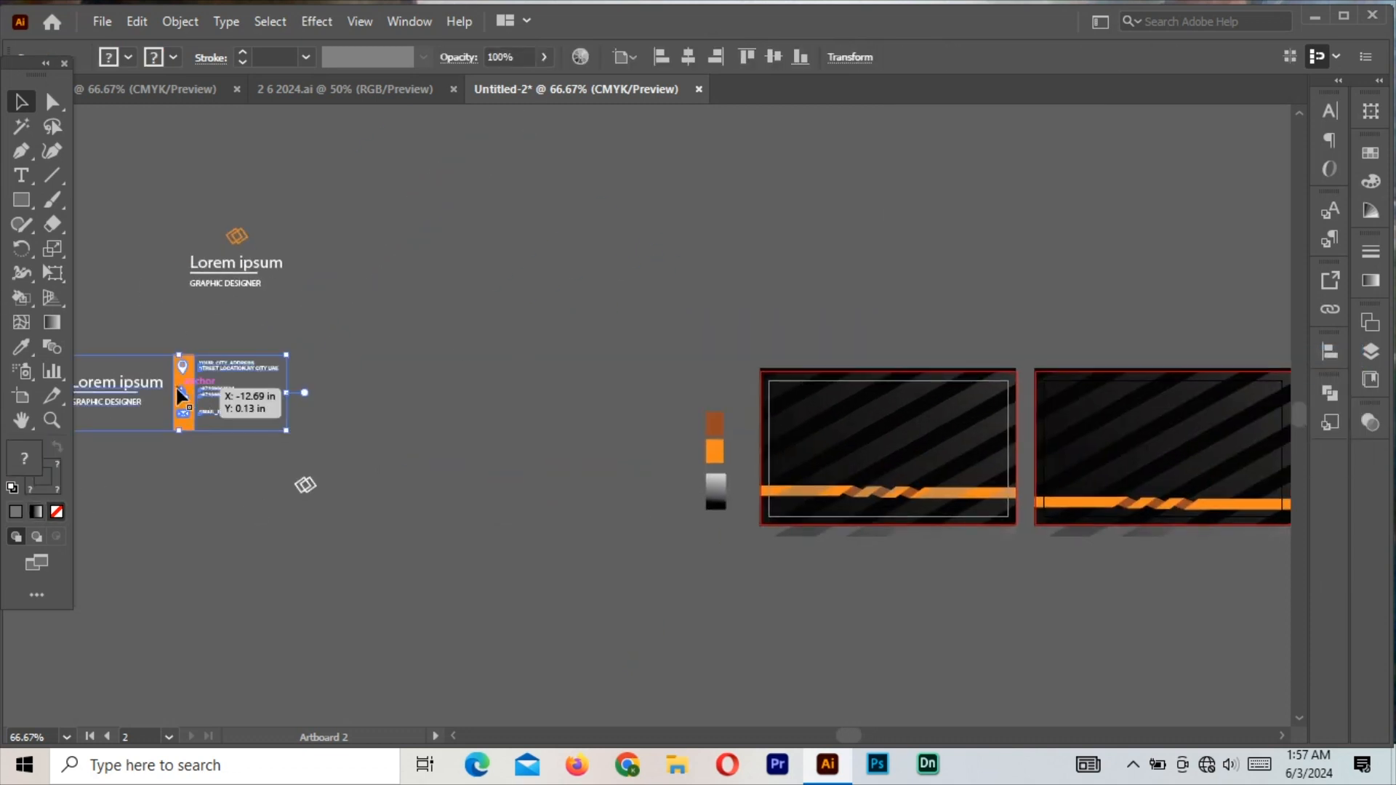
pyautogui.moveTo(176, 388); pyautogui.dragTo(1181, 443)
pyautogui.moveTo(1183, 472); pyautogui.dragTo(642, 480)
pyautogui.keyDown('shift'); pyautogui.click(746, 401); pyautogui.keyUp('shift')
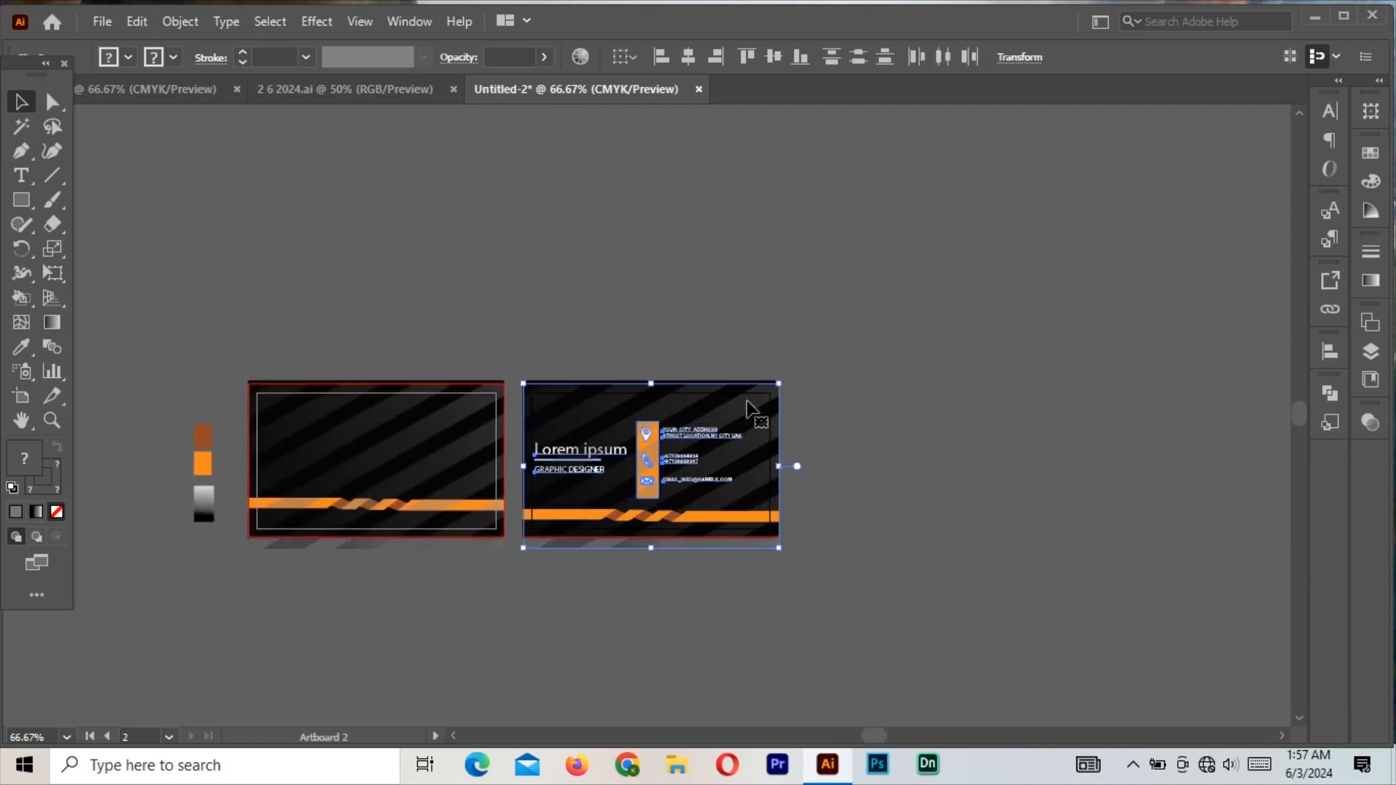
pyautogui.click(1329, 351)
pyautogui.click(1252, 397)
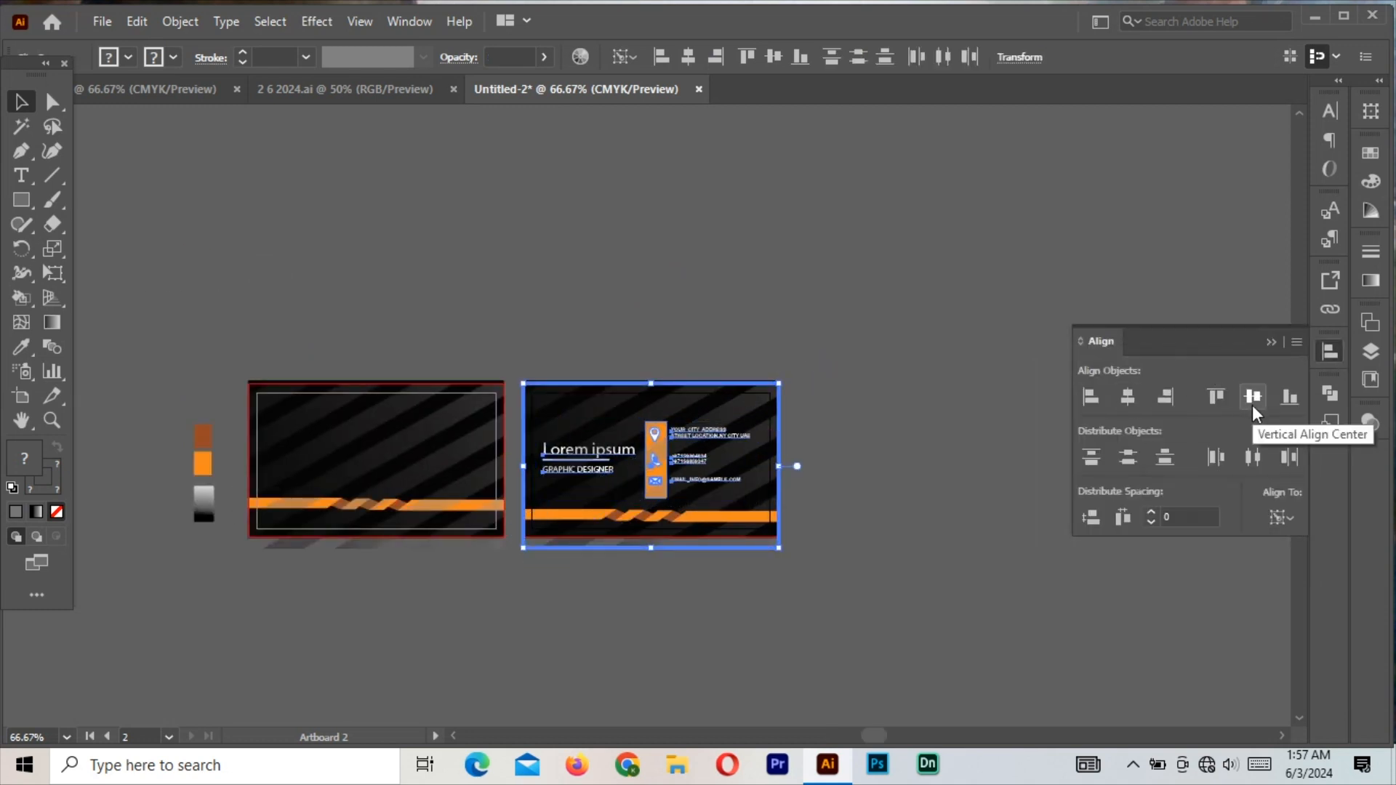
# - Move the loose white logo icon into the upper-left corner of the second card, above the name text
pyautogui.click(884, 457)
pyautogui.moveTo(245, 402); pyautogui.dragTo(686, 441)
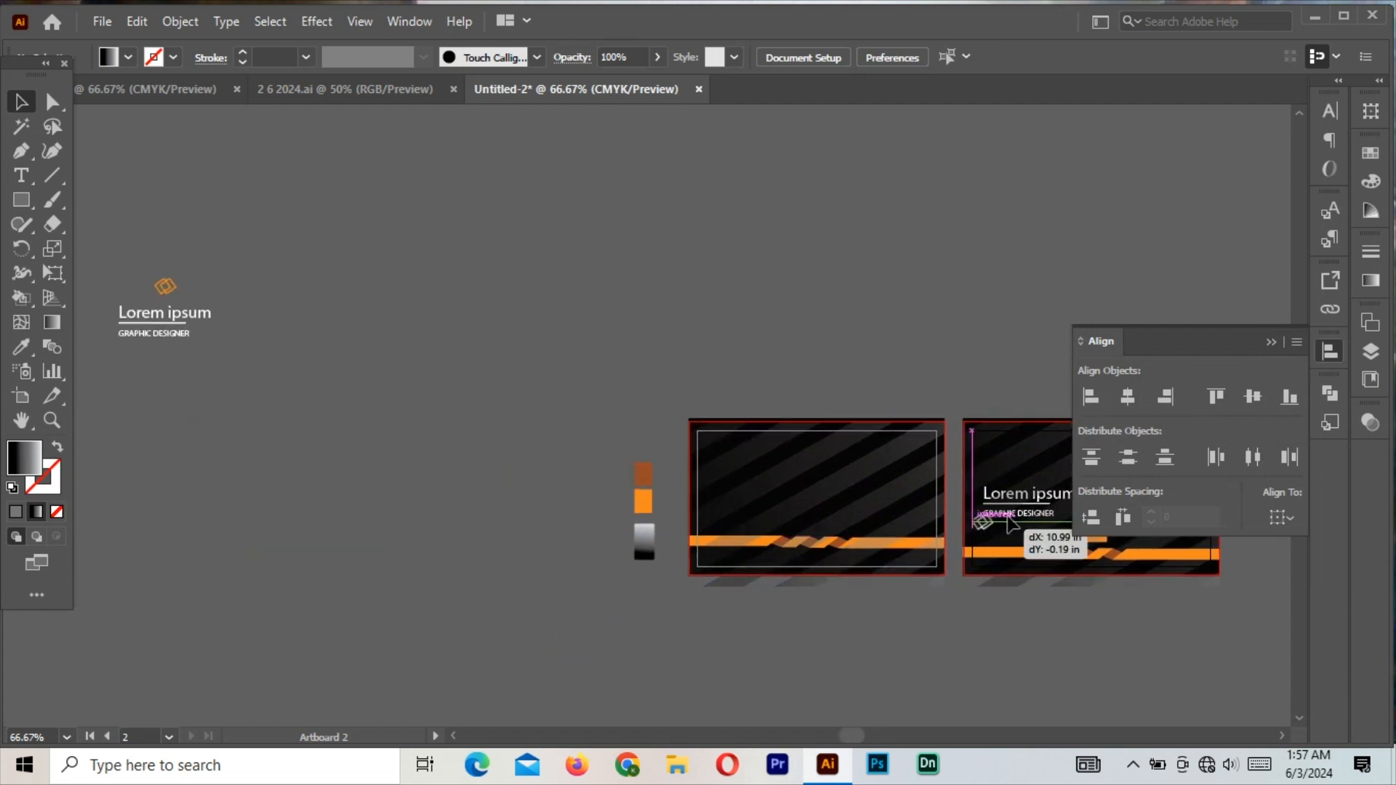
pyautogui.moveTo(1007, 518); pyautogui.dragTo(995, 458)
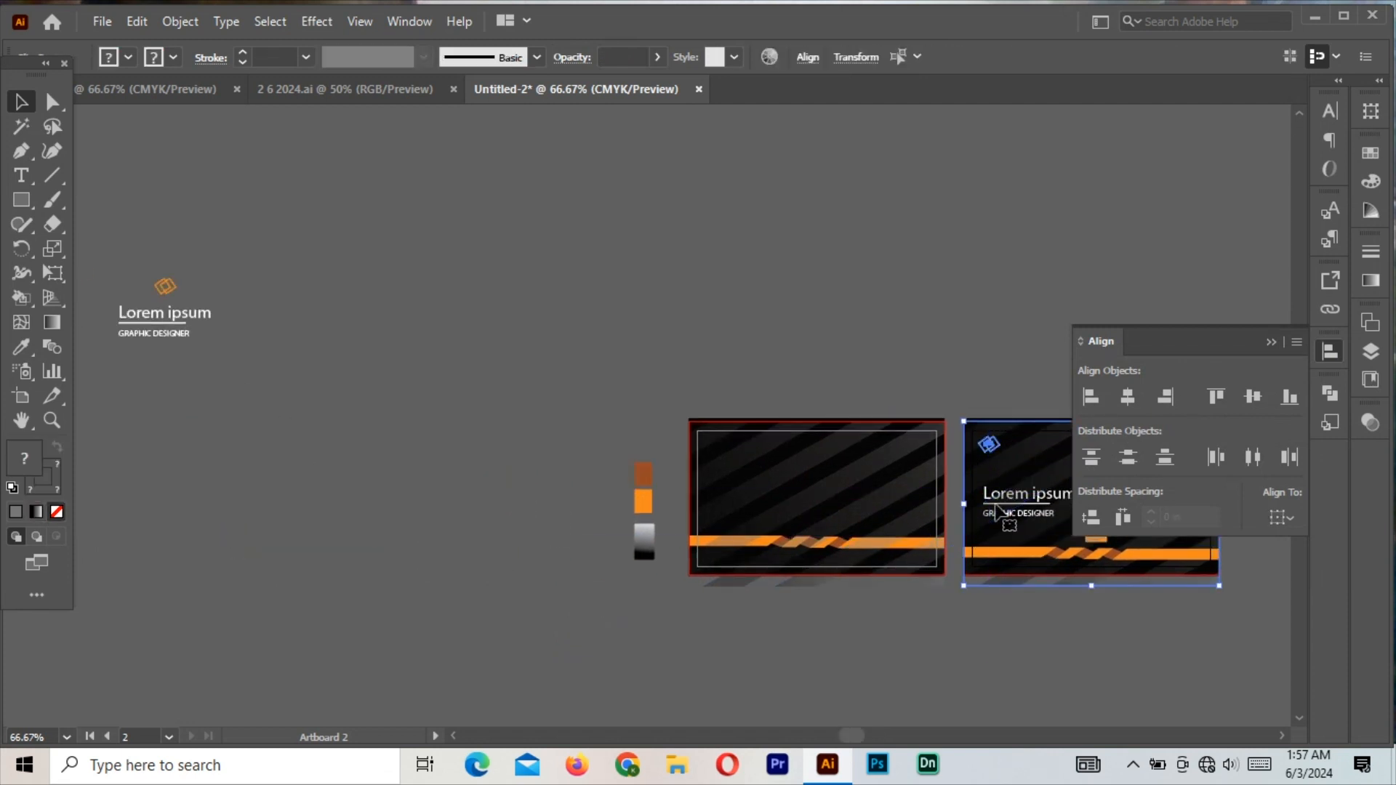
pyautogui.click(897, 587)
# - Bring the contact details group on the second card to the front of the stacking order
pyautogui.click(992, 534)
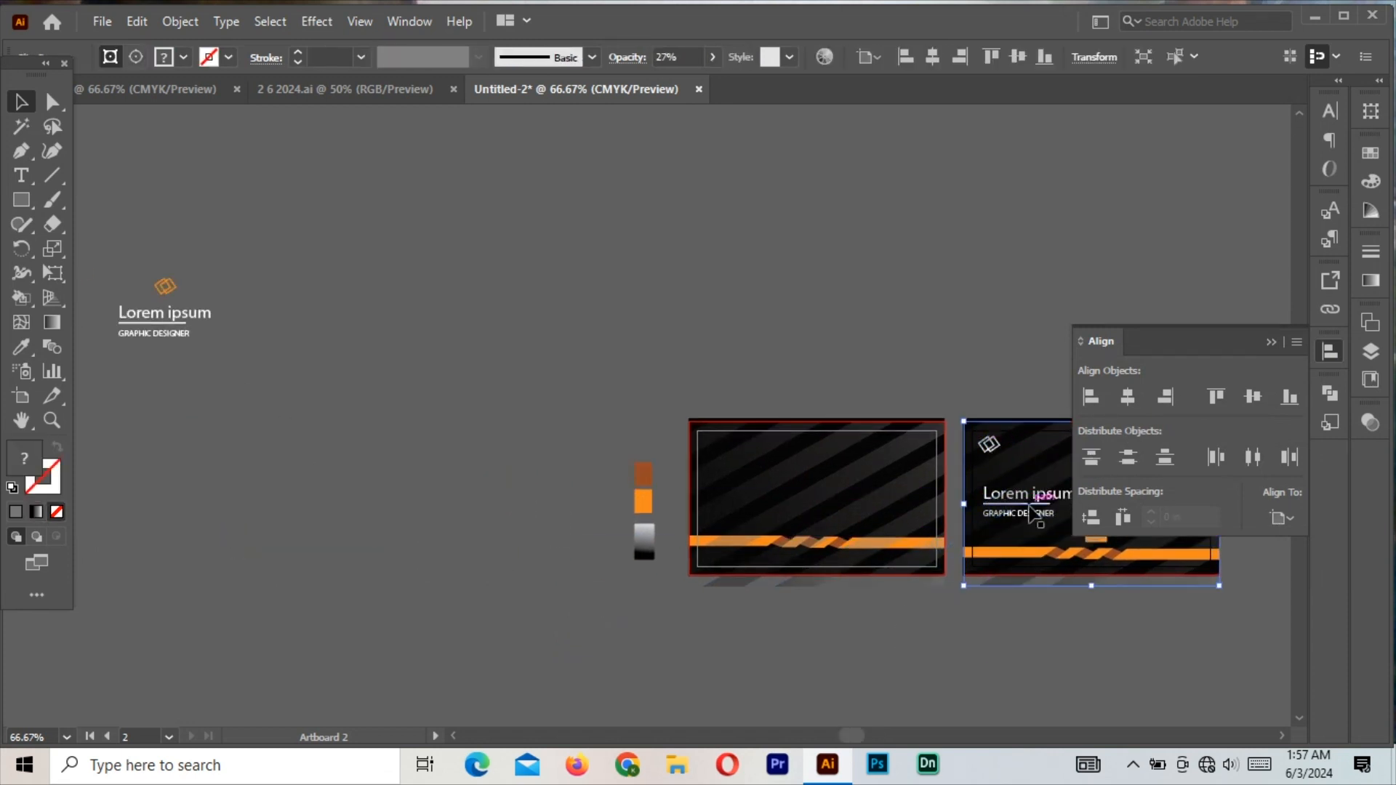
pyautogui.moveTo(1029, 506); pyautogui.dragTo(666, 521)
pyautogui.click(919, 394)
pyautogui.click(733, 499)
pyautogui.rightClick(729, 488)
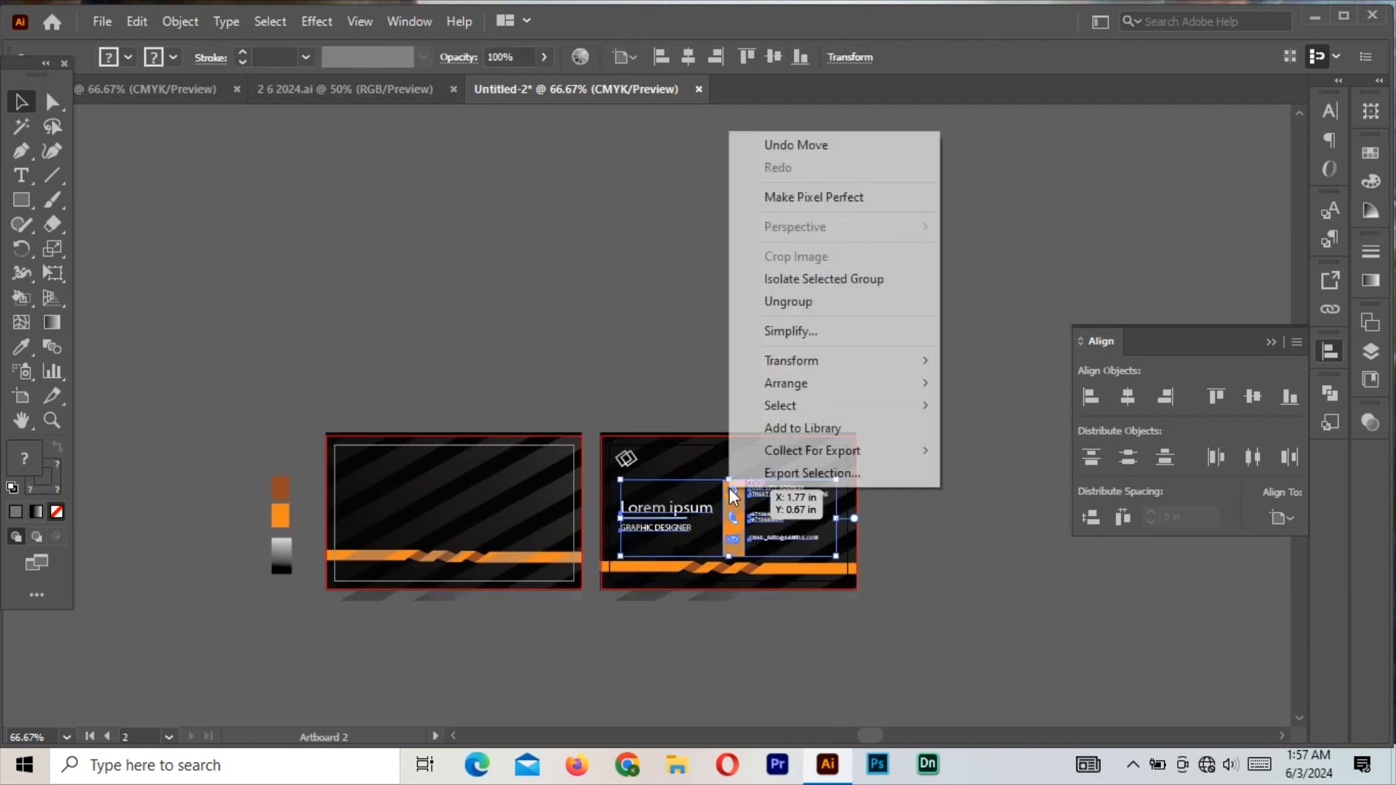
pyautogui.moveTo(785, 383)
pyautogui.click(1039, 380)
pyautogui.click(924, 408)
# - Align the logo's left edge with the contact details group on the second card and group the two together
pyautogui.click(689, 471)
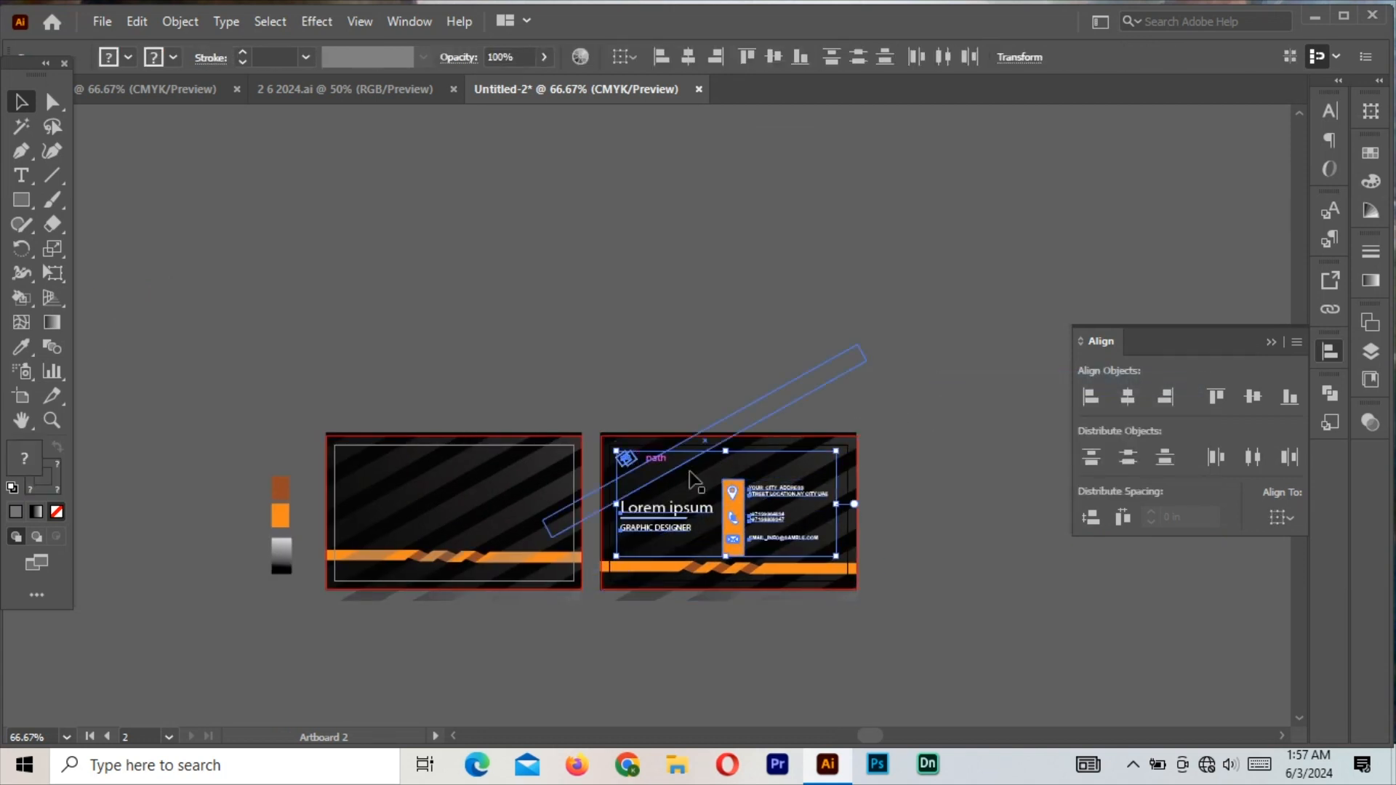
pyautogui.rightClick(733, 502)
pyautogui.click(965, 387)
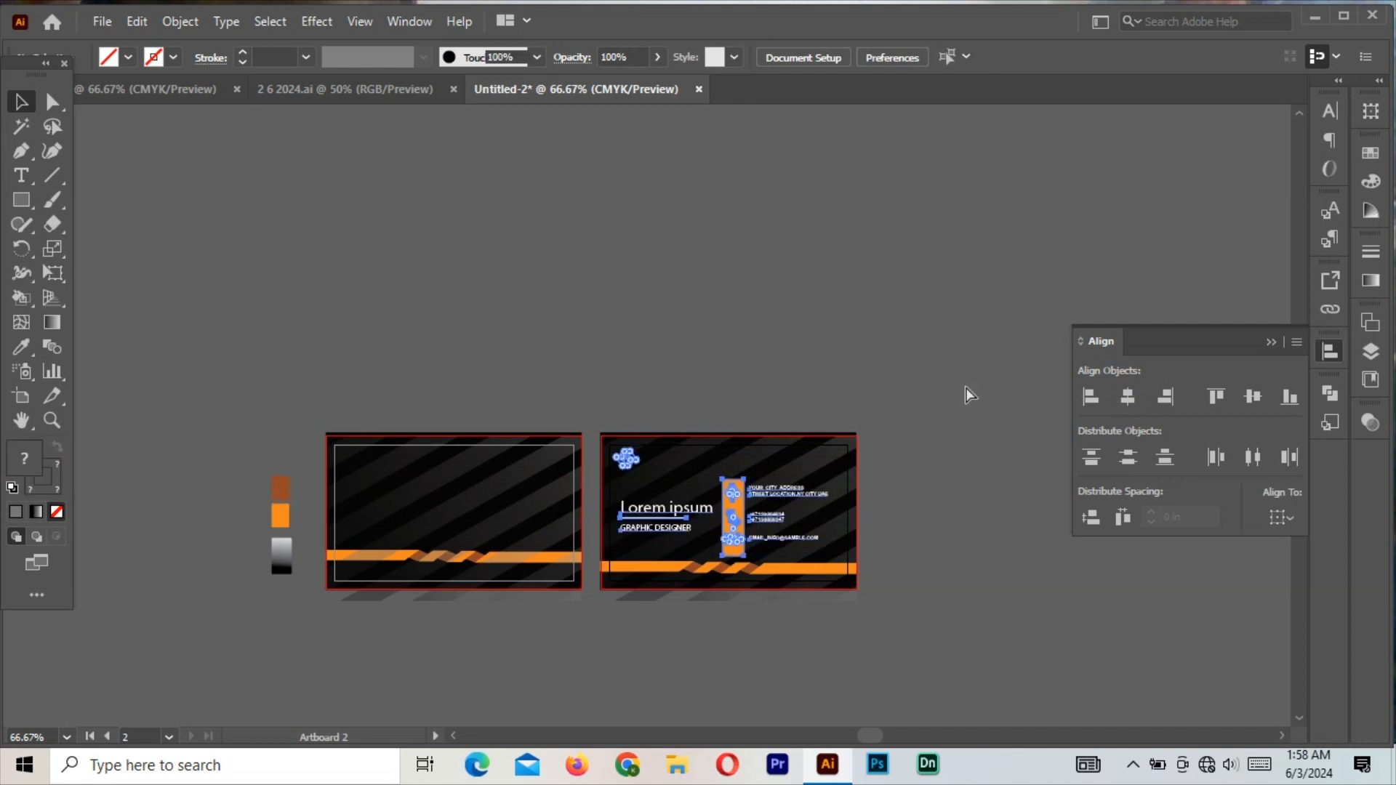
pyautogui.click(727, 496)
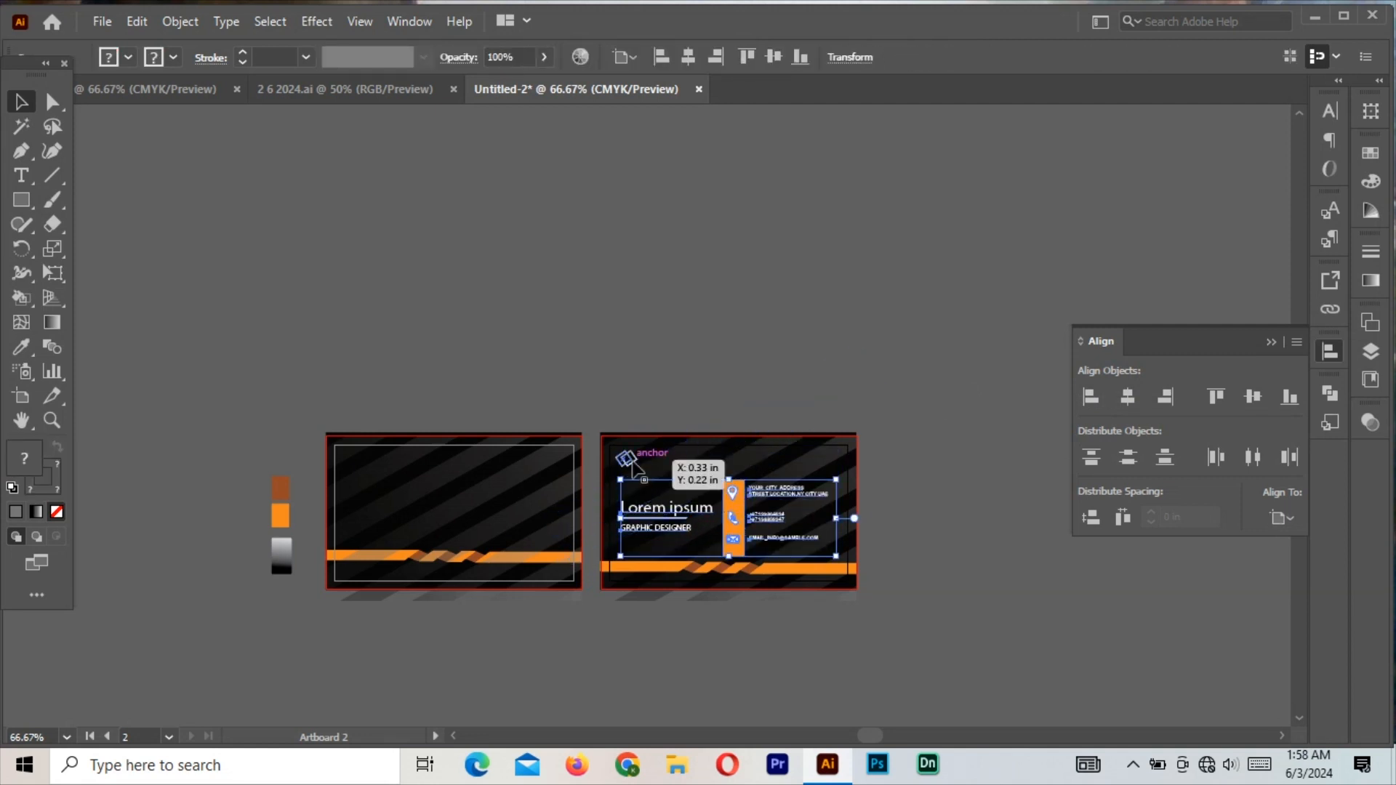
pyautogui.keyDown('shift'); pyautogui.click(633, 462); pyautogui.keyUp('shift')
pyautogui.rightClick(734, 515)
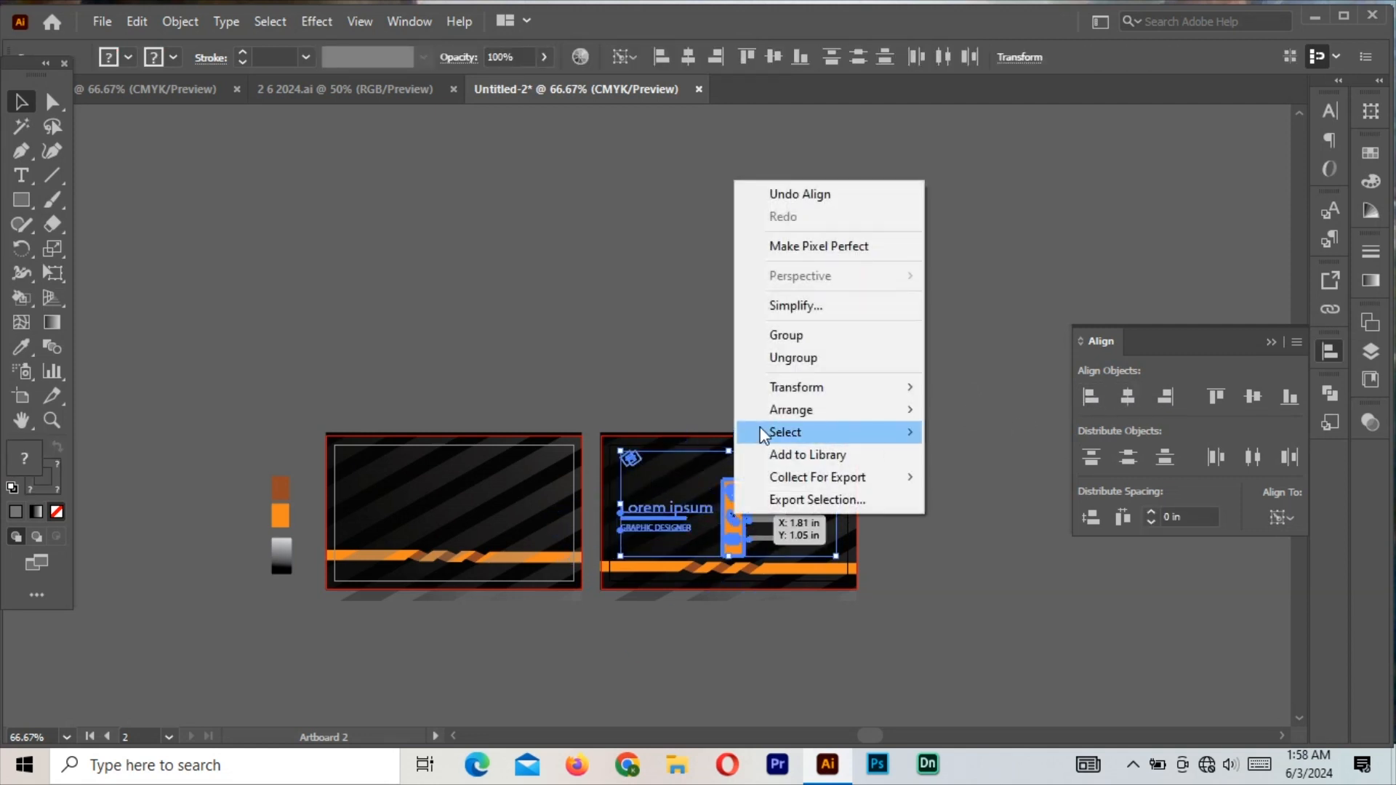
pyautogui.click(771, 342)
pyautogui.click(769, 347)
# - Move the loose logo and name text onto the first card, above its orange ribbon
pyautogui.moveTo(489, 429); pyautogui.dragTo(520, 503)
pyautogui.moveTo(268, 436); pyautogui.dragTo(924, 611)
pyautogui.moveTo(963, 638); pyautogui.dragTo(477, 538)
# - Center the logo and name text horizontally with the orange ribbon on the first card and group them together
pyautogui.keyDown('shift'); pyautogui.click(480, 547); pyautogui.keyUp('shift')
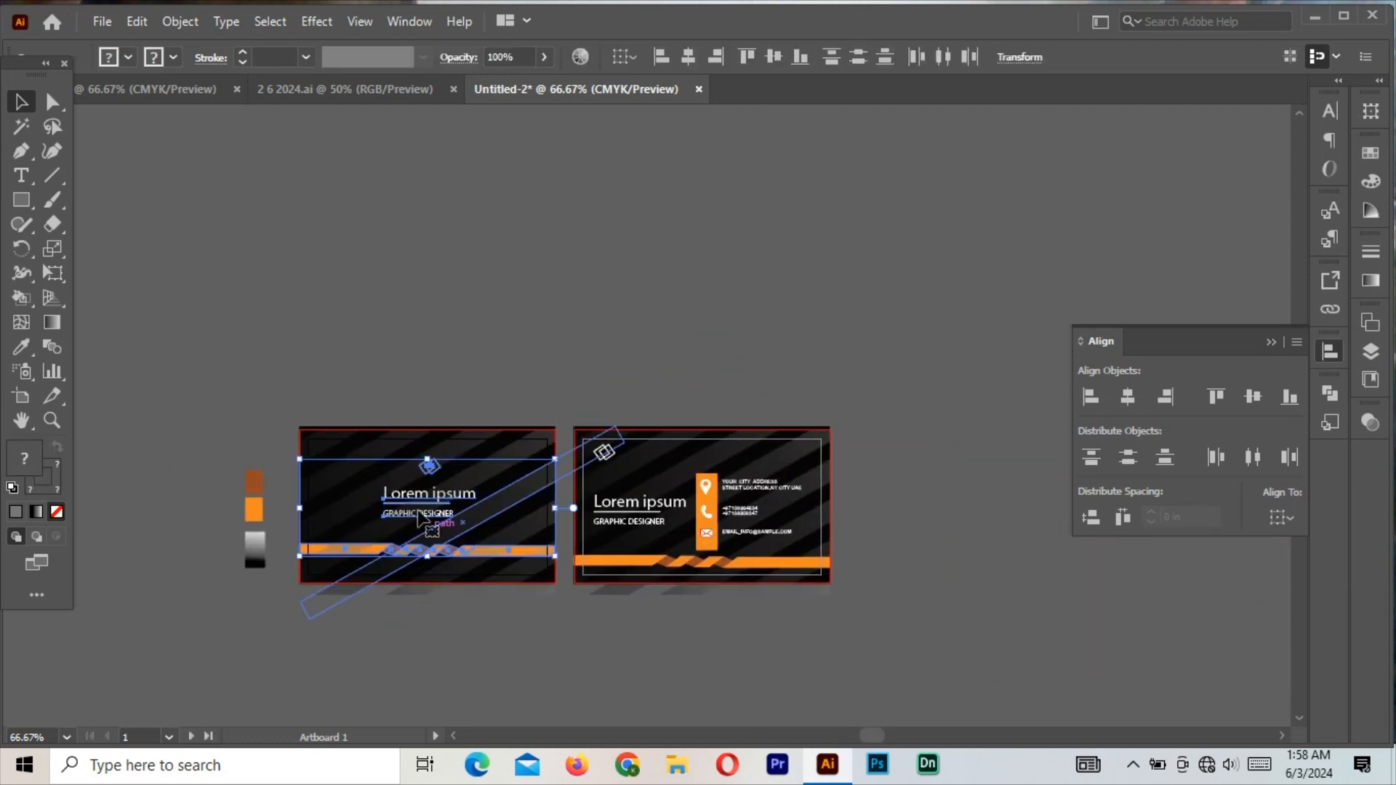
pyautogui.click(1249, 399)
pyautogui.hotkey('ctrl', 'z')
pyautogui.rightClick(429, 495)
pyautogui.click(658, 352)
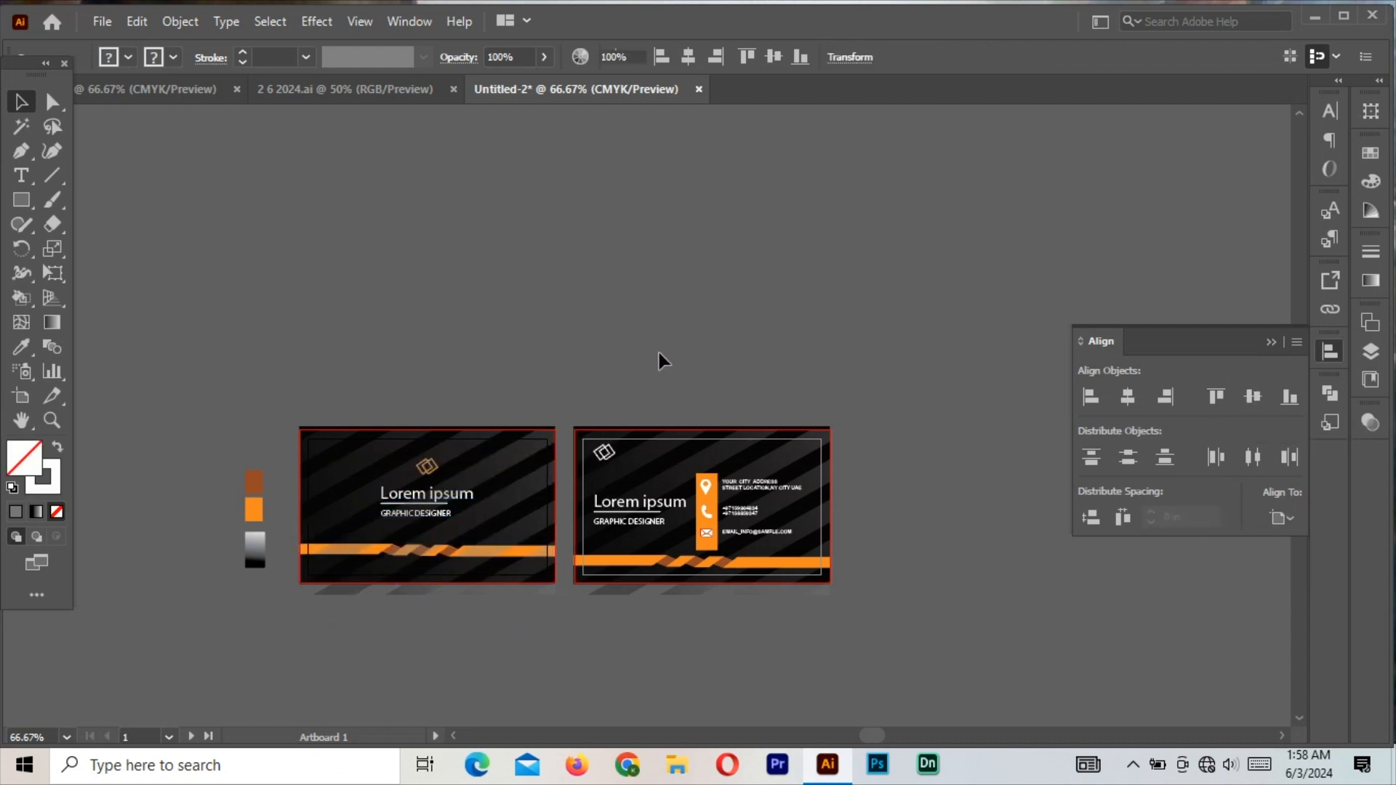
# - Delete the brown, orange and gradient color sample squares beside the first card
pyautogui.moveTo(256, 604); pyautogui.dragTo(256, 604)
pyautogui.click(172, 607)
pyautogui.click(253, 546)
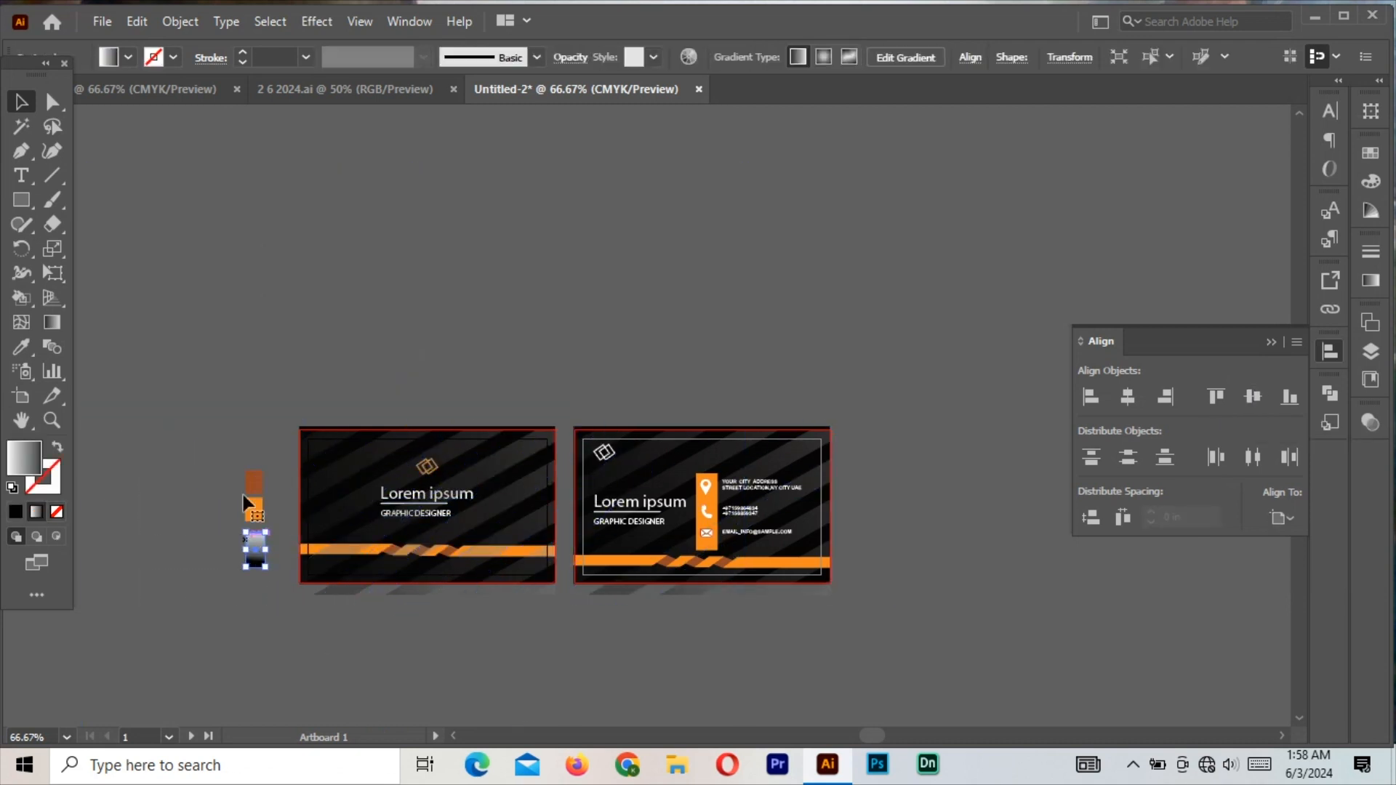
pyautogui.moveTo(243, 494); pyautogui.dragTo(261, 572)
pyautogui.press('Delete')
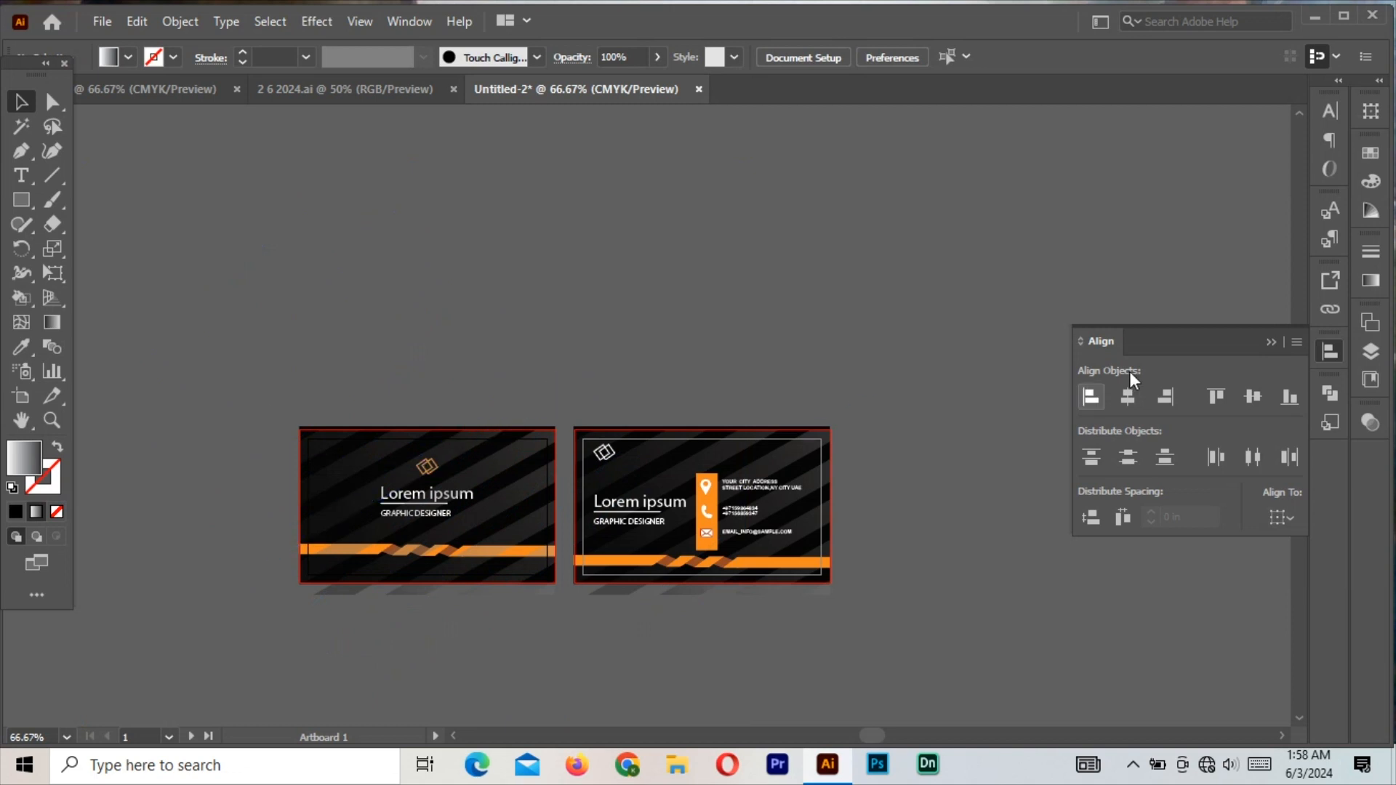
pyautogui.click(935, 480)
# - Bring the first card's group of logo, name text and orange ribbon to the front
pyautogui.hotkey('ctrl', '+')
pyautogui.hotkey('ctrl', '+')
pyautogui.moveTo(590, 627); pyautogui.dragTo(814, 393)
pyautogui.rightClick(400, 491)
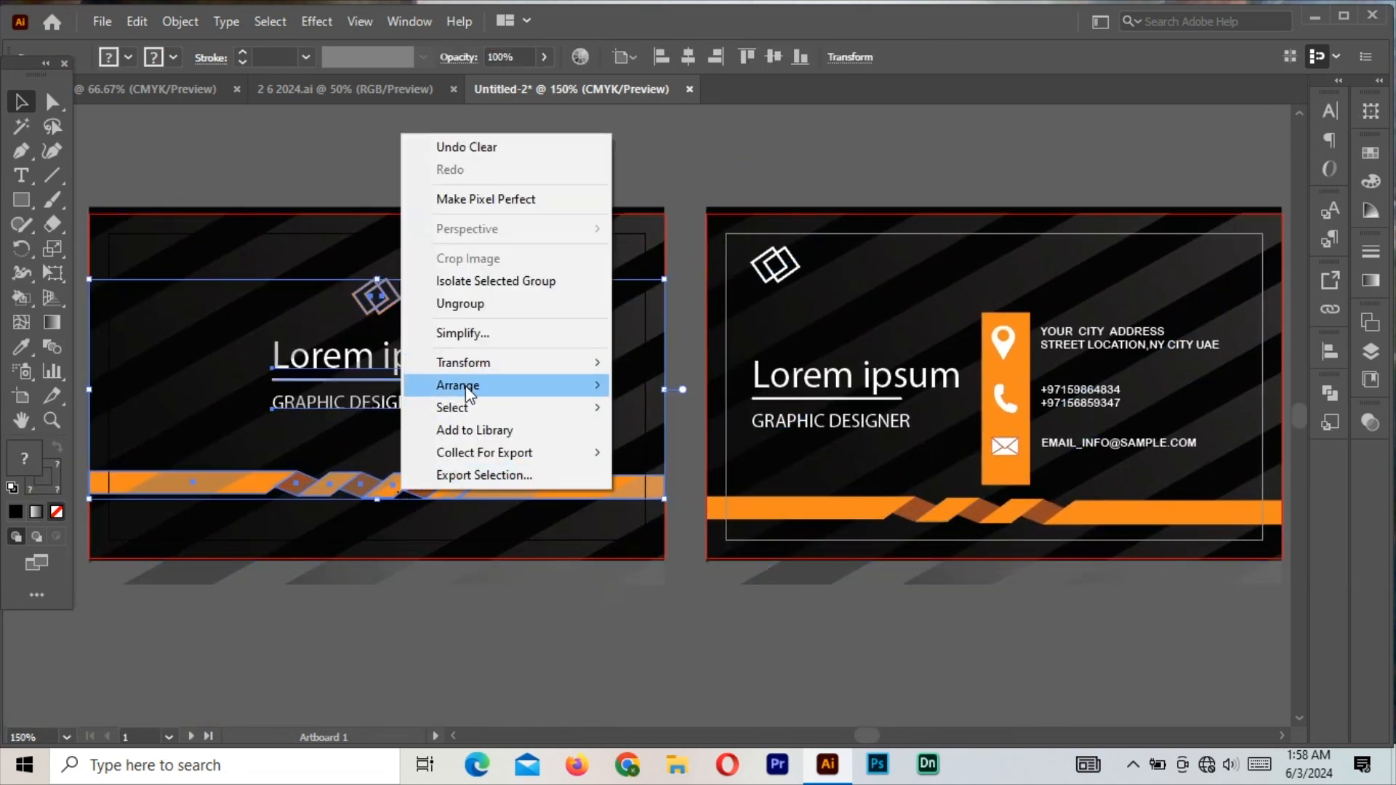
pyautogui.click(655, 383)
pyautogui.click(549, 608)
# - Bring the orange folded ribbon on the second card to the front of the stacking order
pyautogui.rightClick(946, 511)
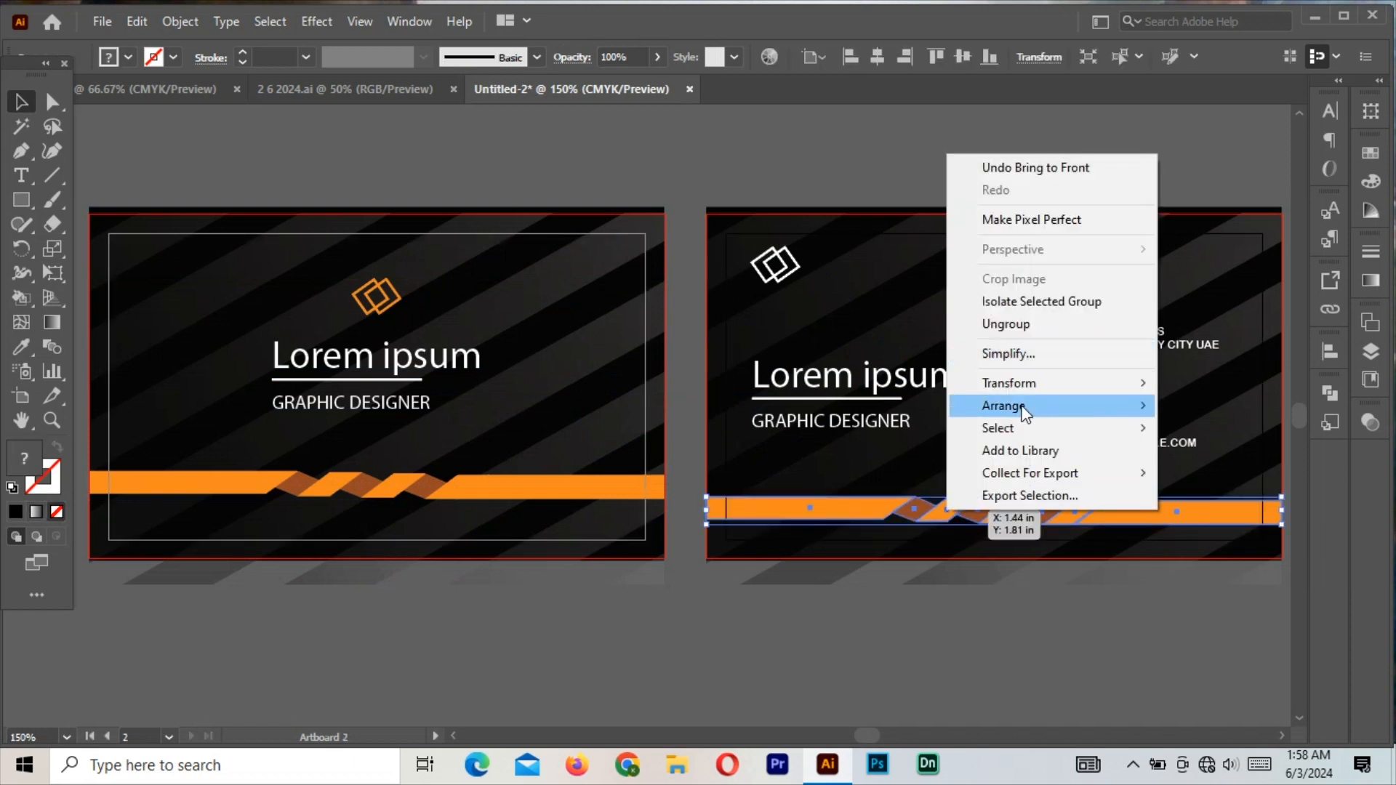
pyautogui.moveTo(1021, 407)
pyautogui.click(814, 406)
pyautogui.click(860, 651)
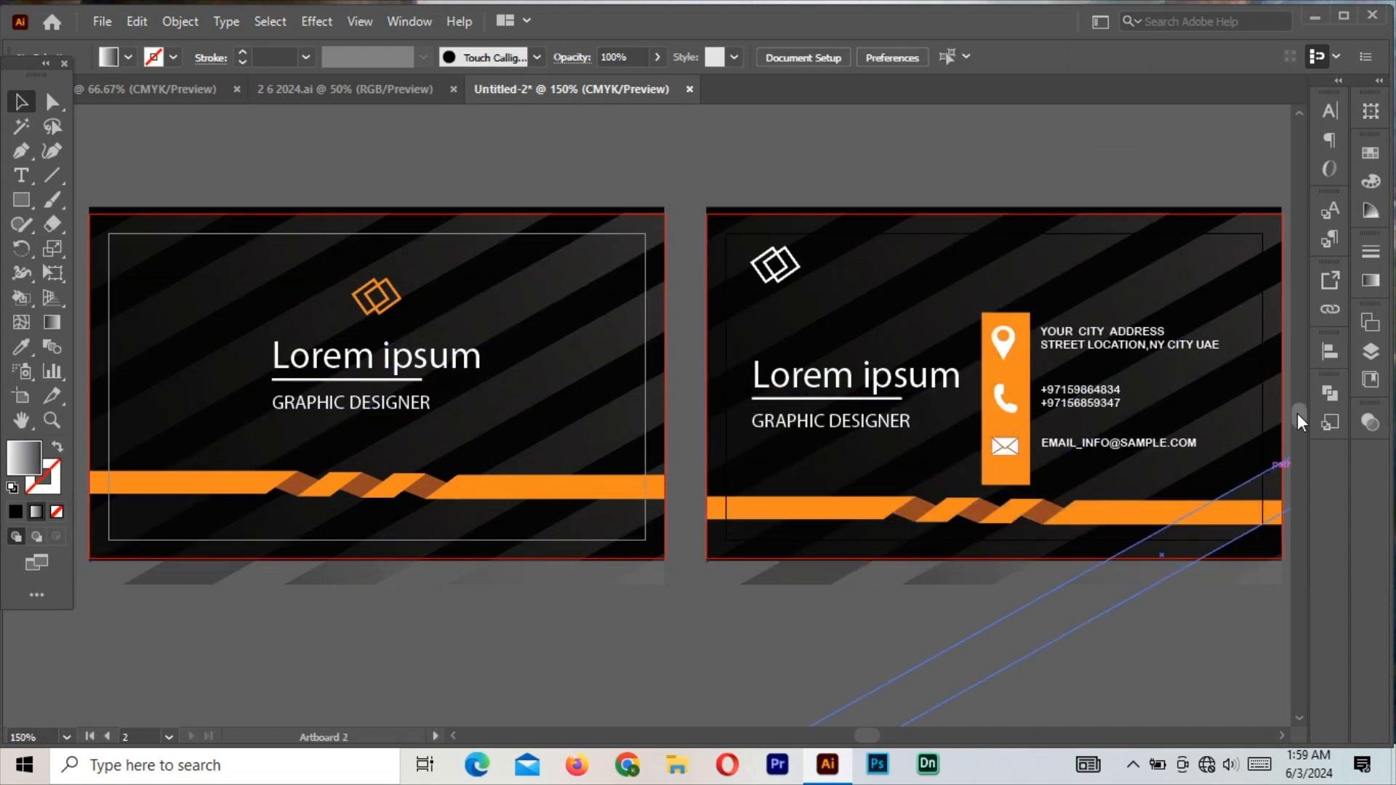
# - Ungroup the second card's logo from the contact details and recolor it by sampling the first card's orange logo
pyautogui.rightClick(780, 257)
pyautogui.click(857, 432)
pyautogui.click(767, 287)
pyautogui.click(768, 286)
pyautogui.press('i')
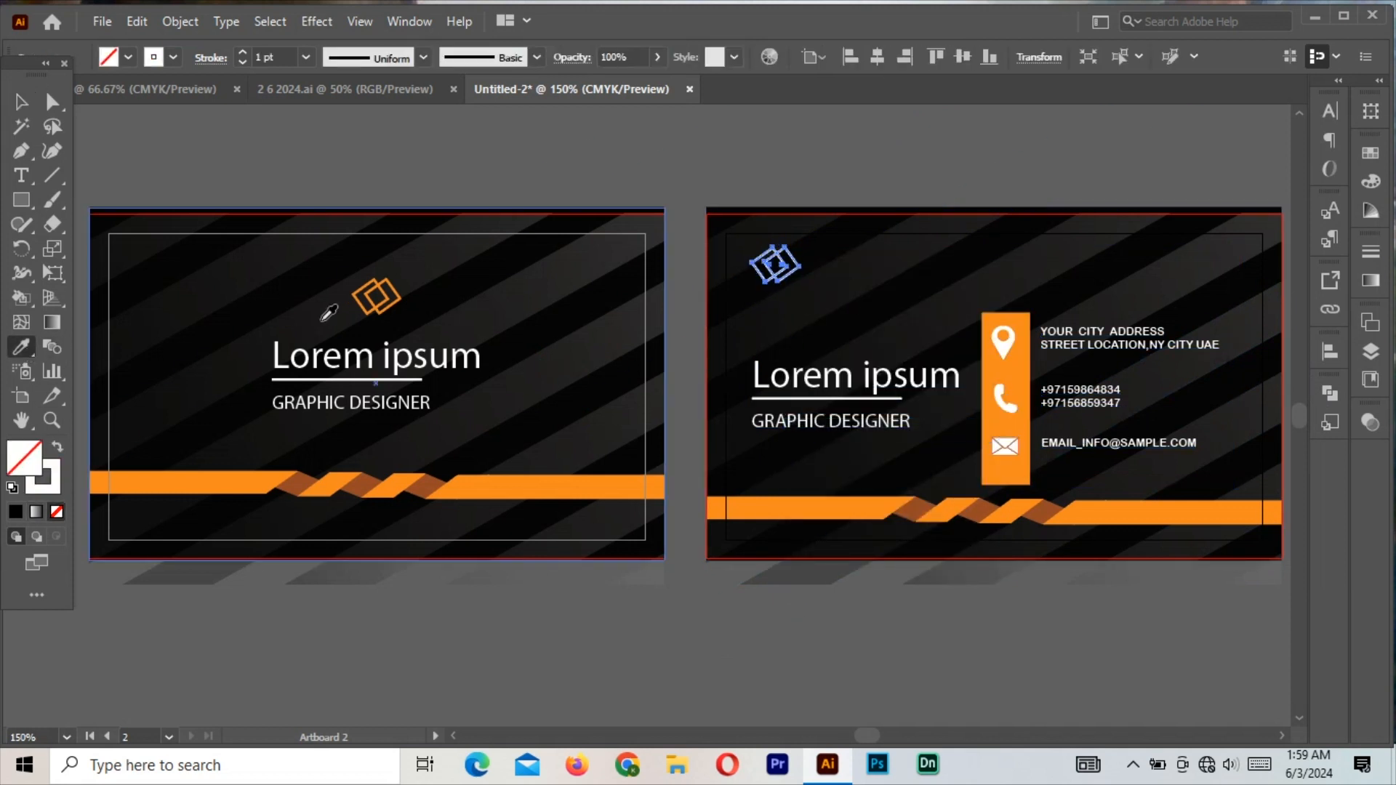
pyautogui.click(376, 295)
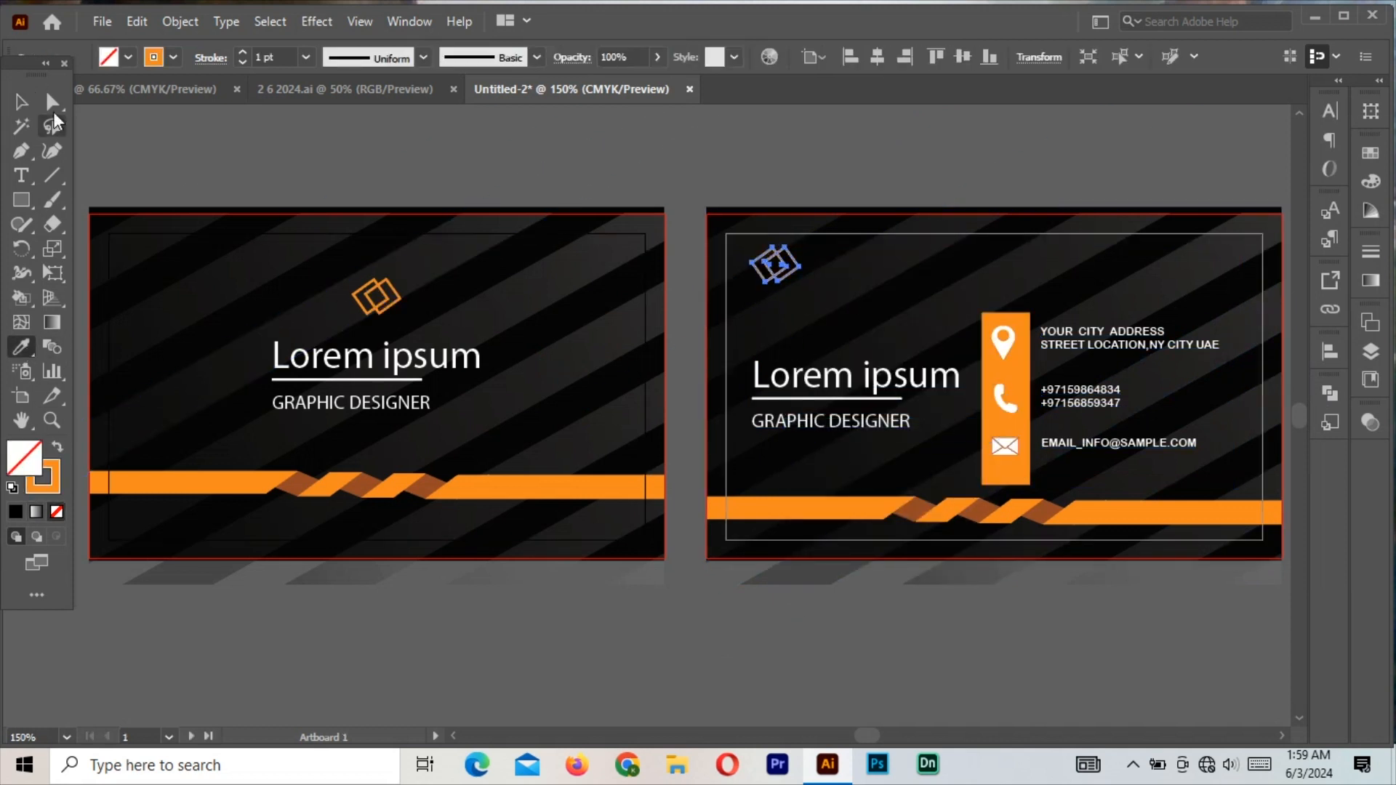
# - Group the second card's logo and contact details together again, and deselect everything
pyautogui.rightClick(824, 396)
pyautogui.click(850, 545)
pyautogui.click(760, 652)
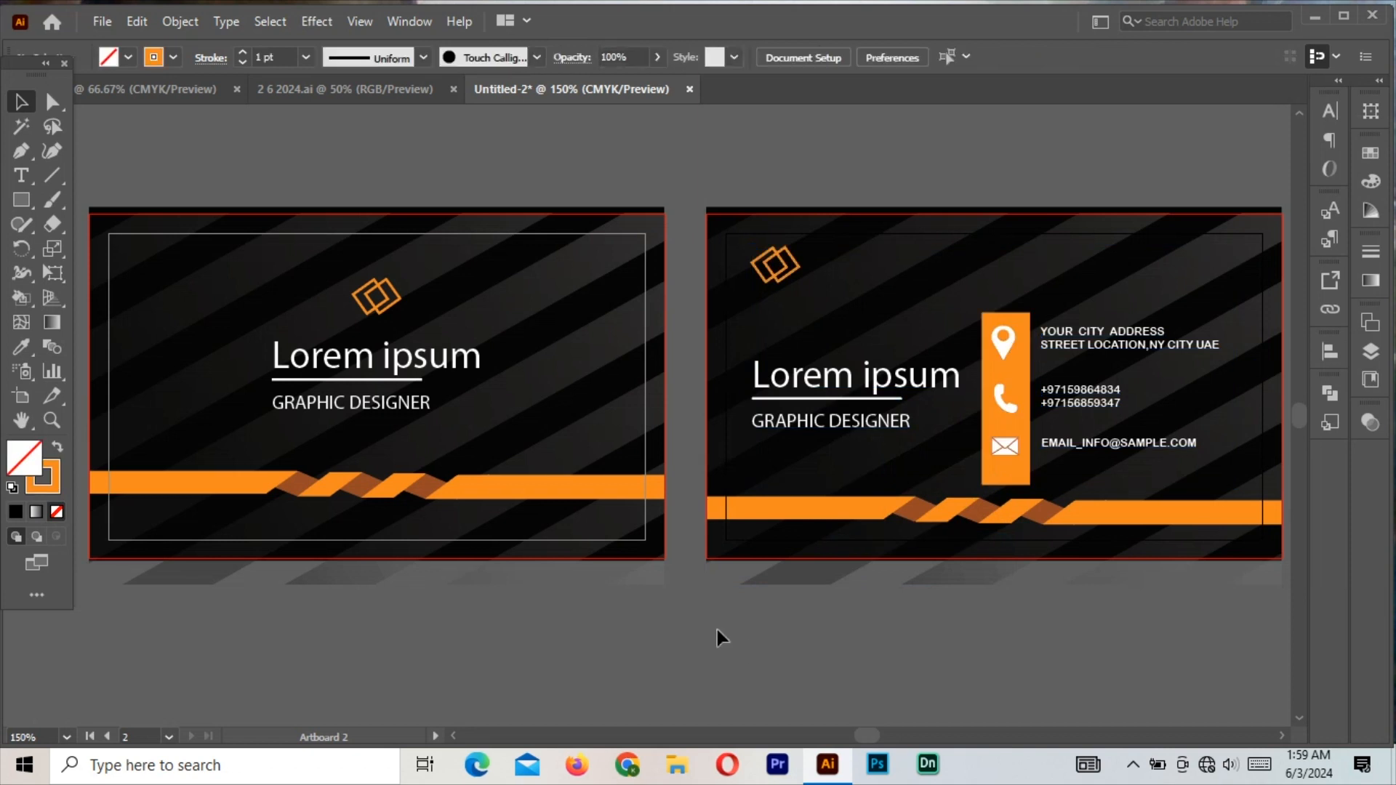
pyautogui.click(454, 495)
pyautogui.click(492, 643)
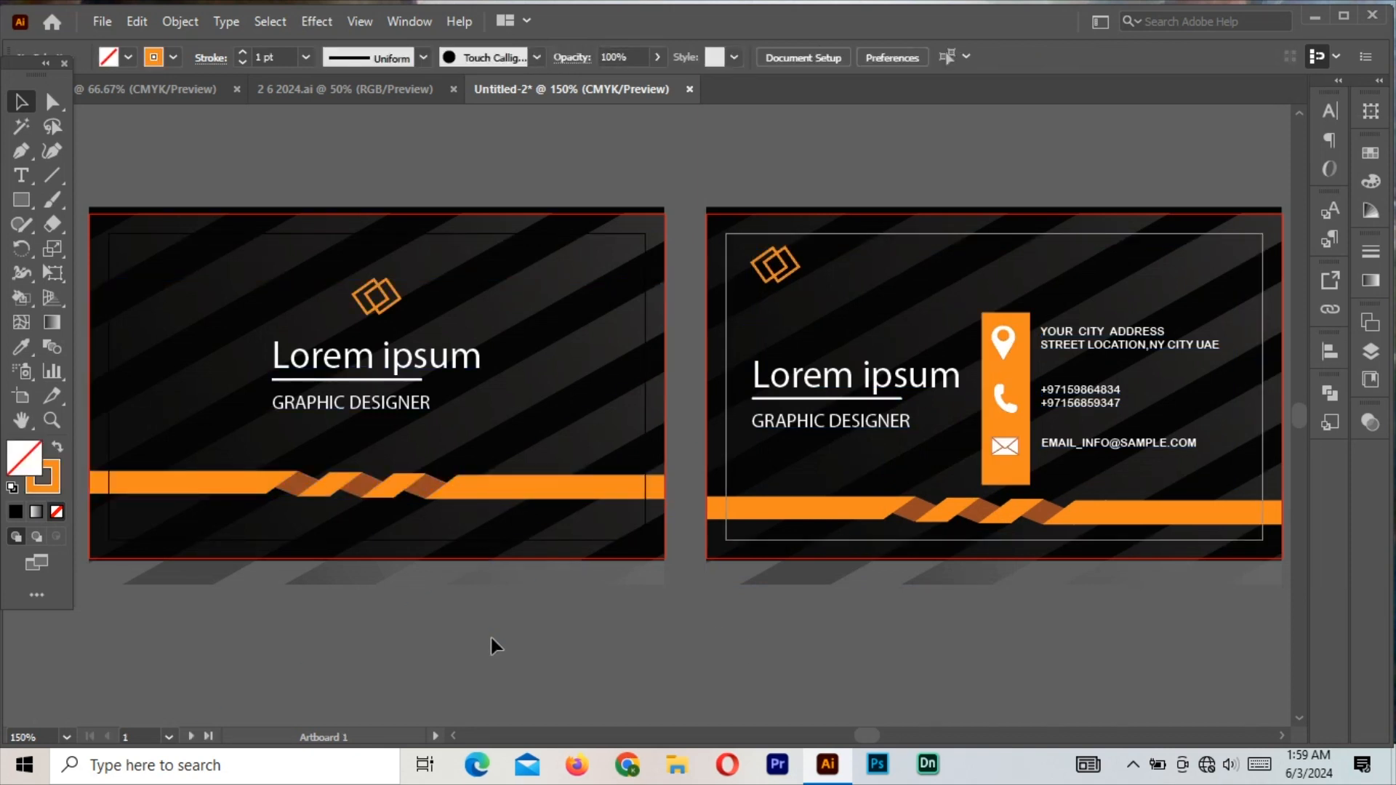
# - Draw a rectangle over the first card's bleed area and make a clipping mask that trims the overflowing stripes
pyautogui.click(21, 199)
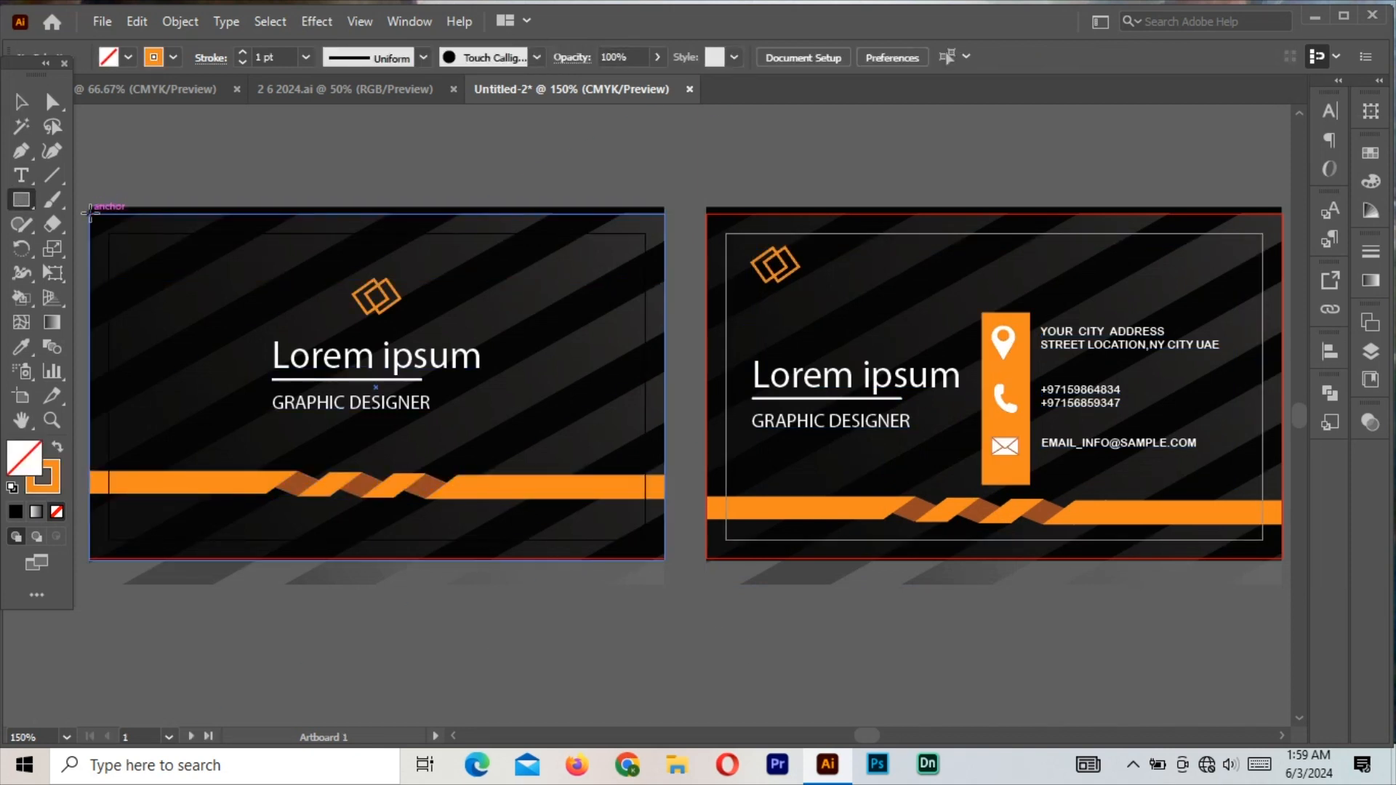
pyautogui.moveTo(88, 212); pyautogui.dragTo(664, 561)
pyautogui.press('v')
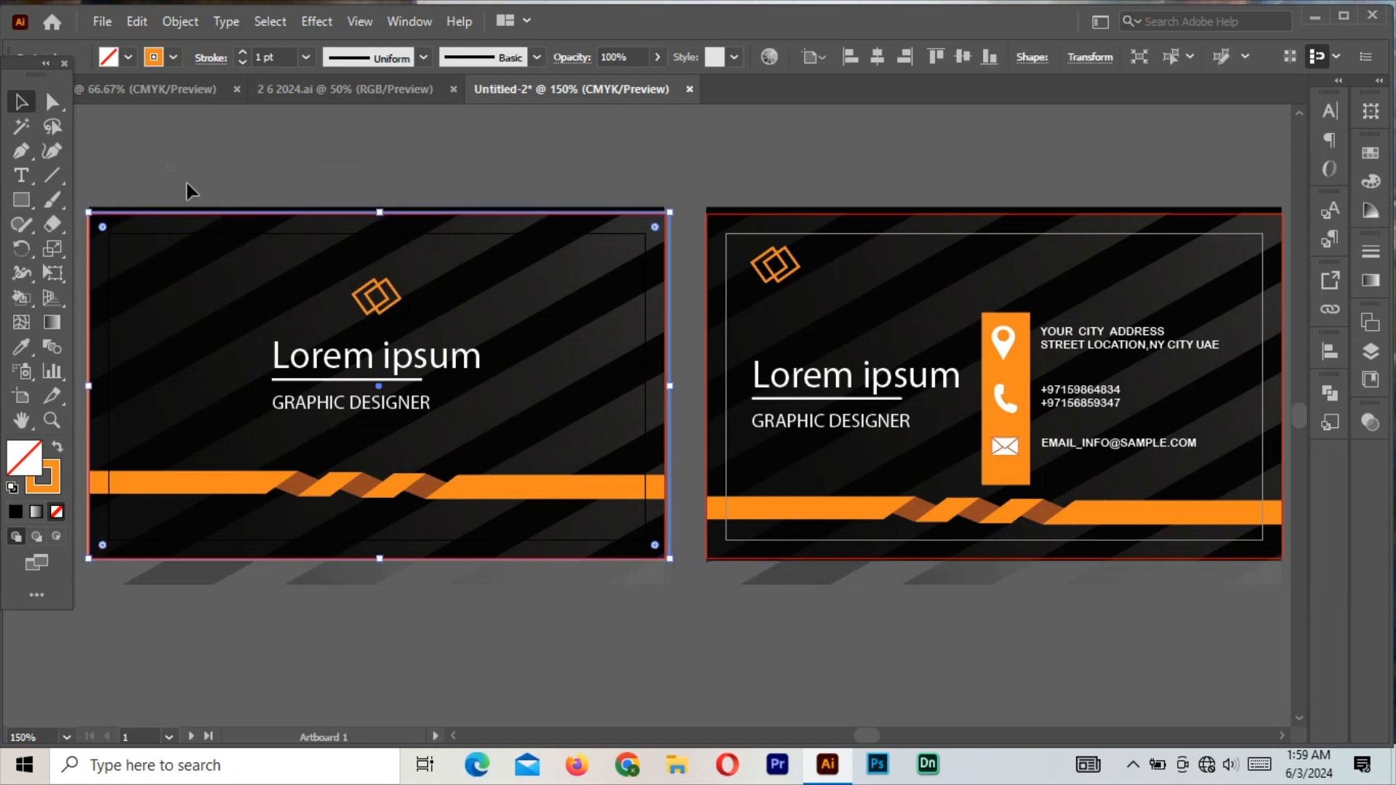
pyautogui.click(376, 407)
pyautogui.rightClick(375, 407)
pyautogui.click(455, 579)
# - Draw an unfilled, orange-stroked rectangle covering the second card out to its bleed edges
pyautogui.hscroll(5, 634, 627)
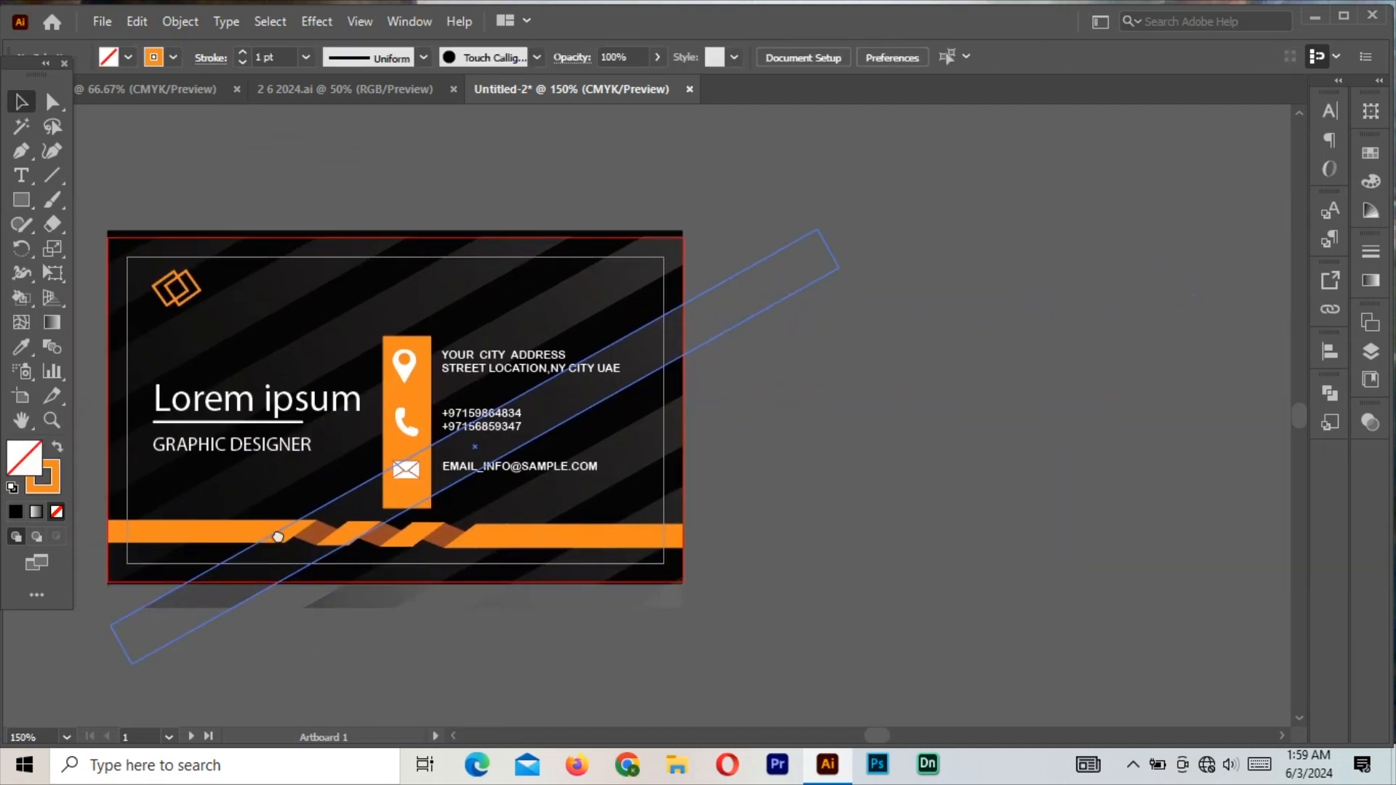
pyautogui.hscroll(-2, 274, 536)
pyautogui.moveTo(257, 230); pyautogui.dragTo(831, 573)
pyautogui.click(21, 102)
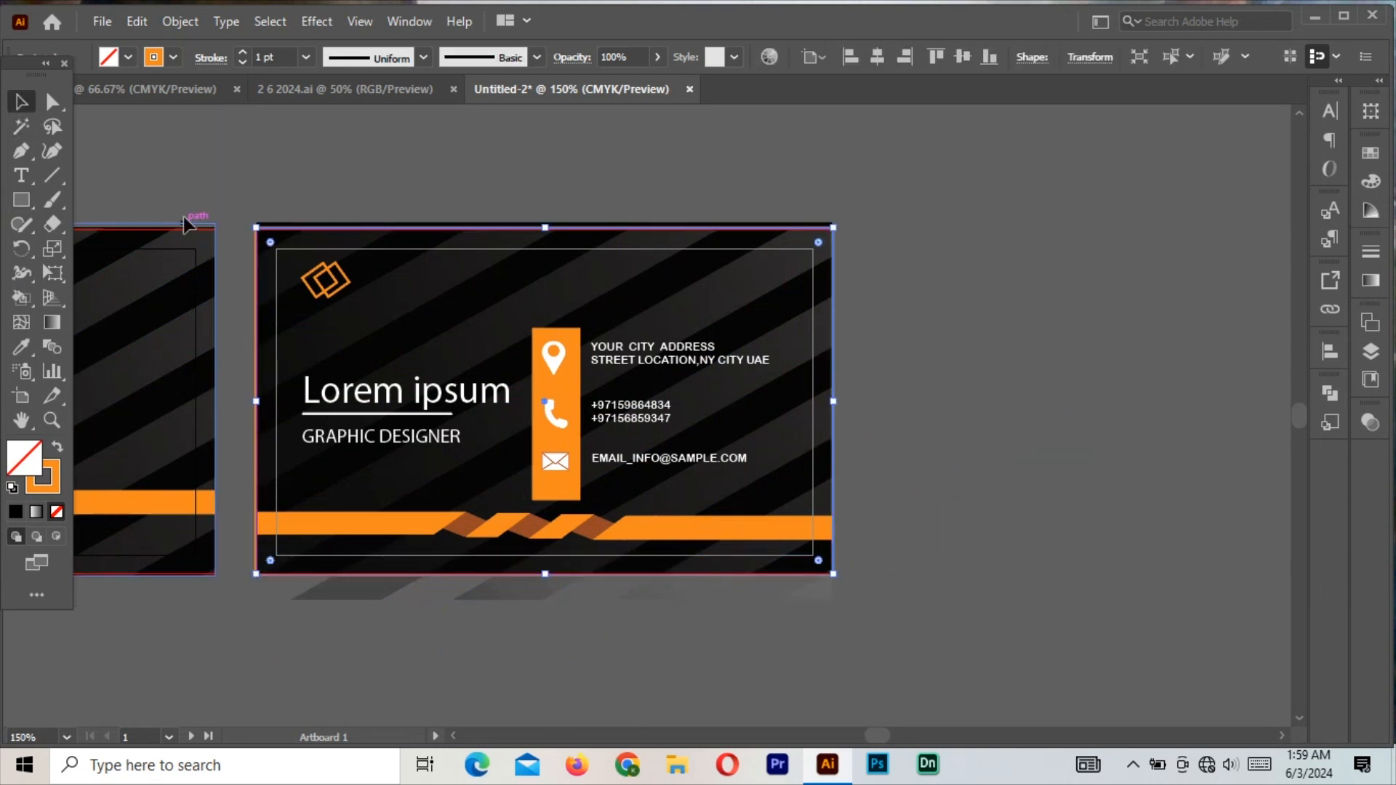
# - Try to make a clipping mask from all artwork using the rectangle over the second card
pyautogui.hotkey('ctrl', 'a')
pyautogui.rightClick(443, 441)
pyautogui.click(523, 286)
pyautogui.hscroll(-6, 8, 578)
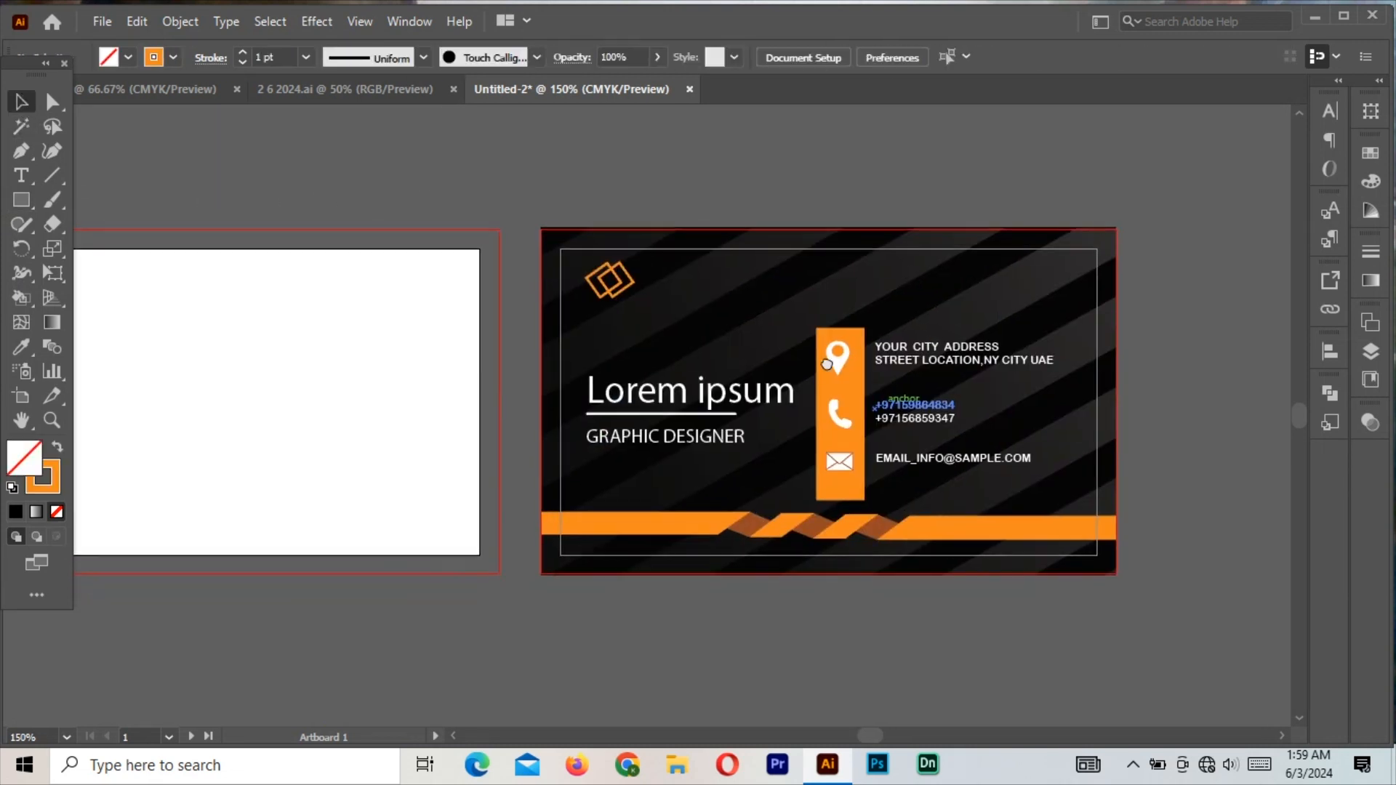
pyautogui.click(1005, 683)
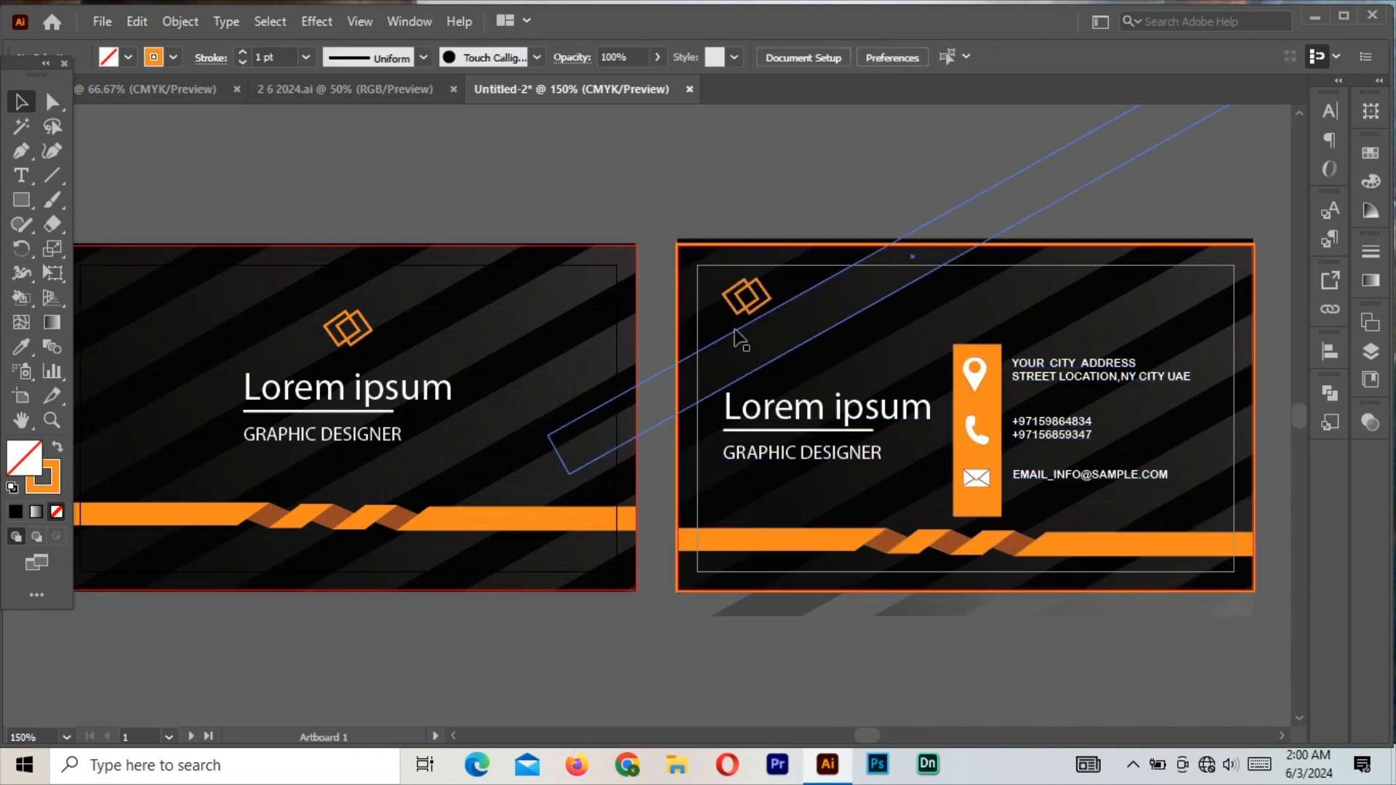
# - Draw another rectangle over the second card's bleed area and clip only that card's artwork with it
pyautogui.moveTo(724, 188); pyautogui.dragTo(486, 155)
pyautogui.moveTo(438, 210); pyautogui.dragTo(1016, 556)
pyautogui.press('v')
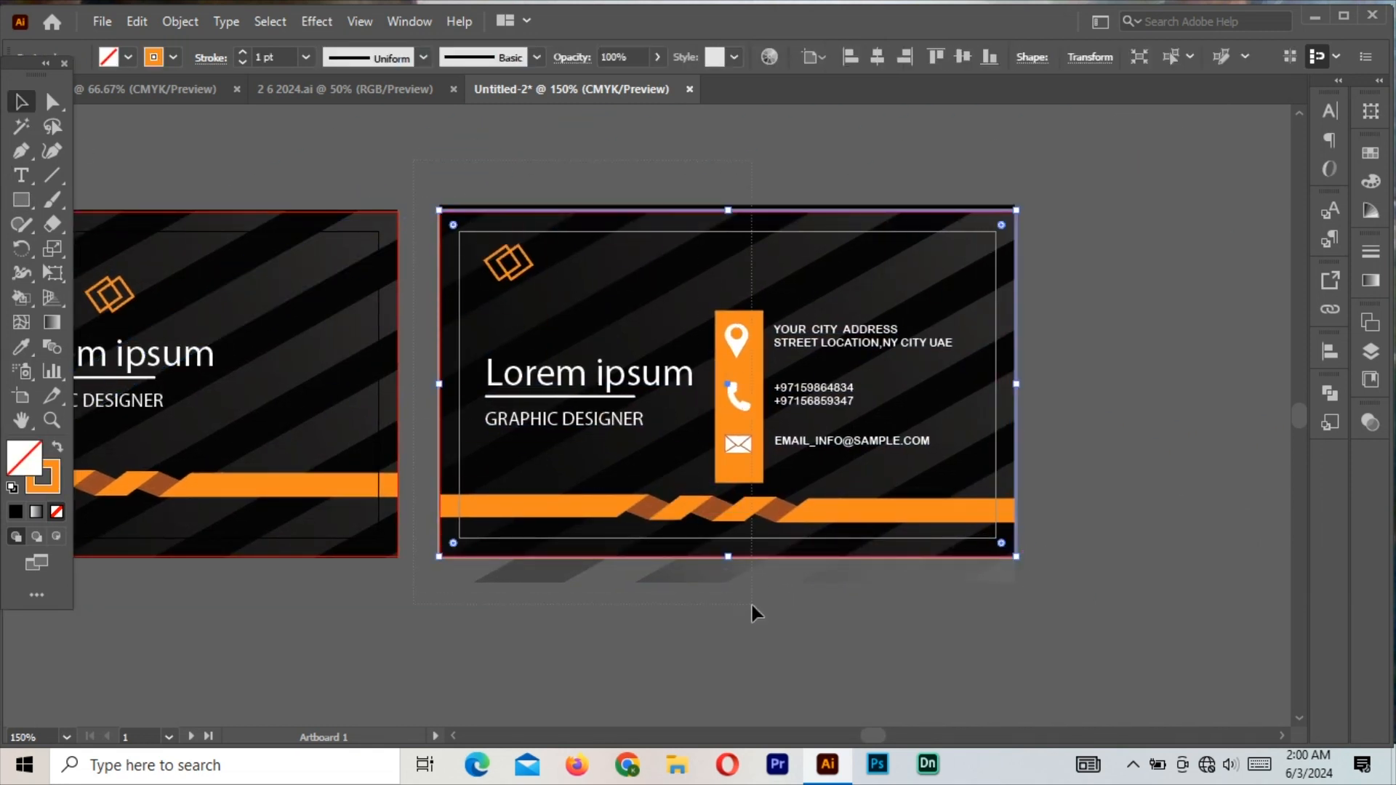
pyautogui.moveTo(751, 605); pyautogui.dragTo(752, 605)
pyautogui.rightClick(637, 454)
pyautogui.click(720, 293)
pyautogui.click(637, 616)
# - Examine both finished cards side by side in full-screen mode and return to the normal screen mode
pyautogui.moveTo(383, 463); pyautogui.dragTo(618, 481)
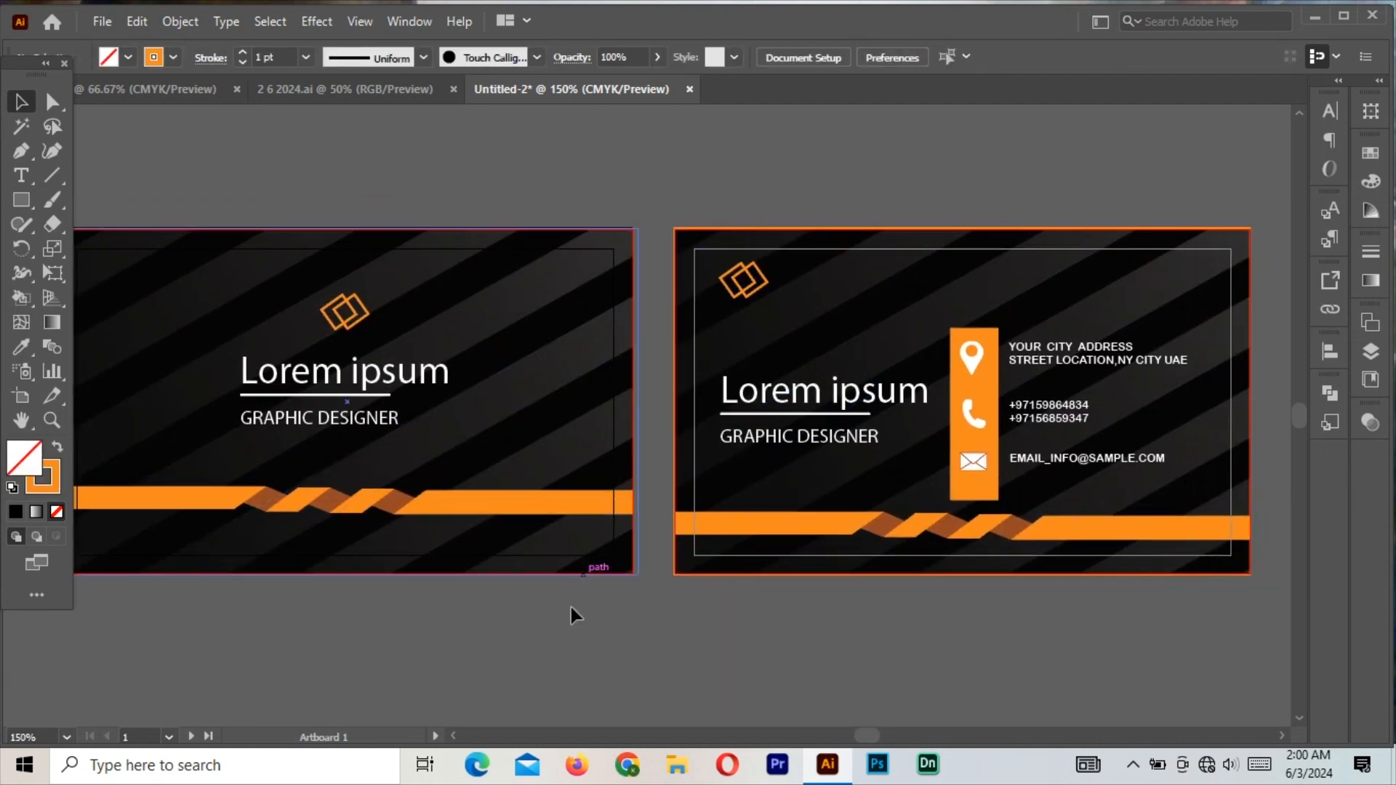
pyautogui.press('f')
pyautogui.press('f')
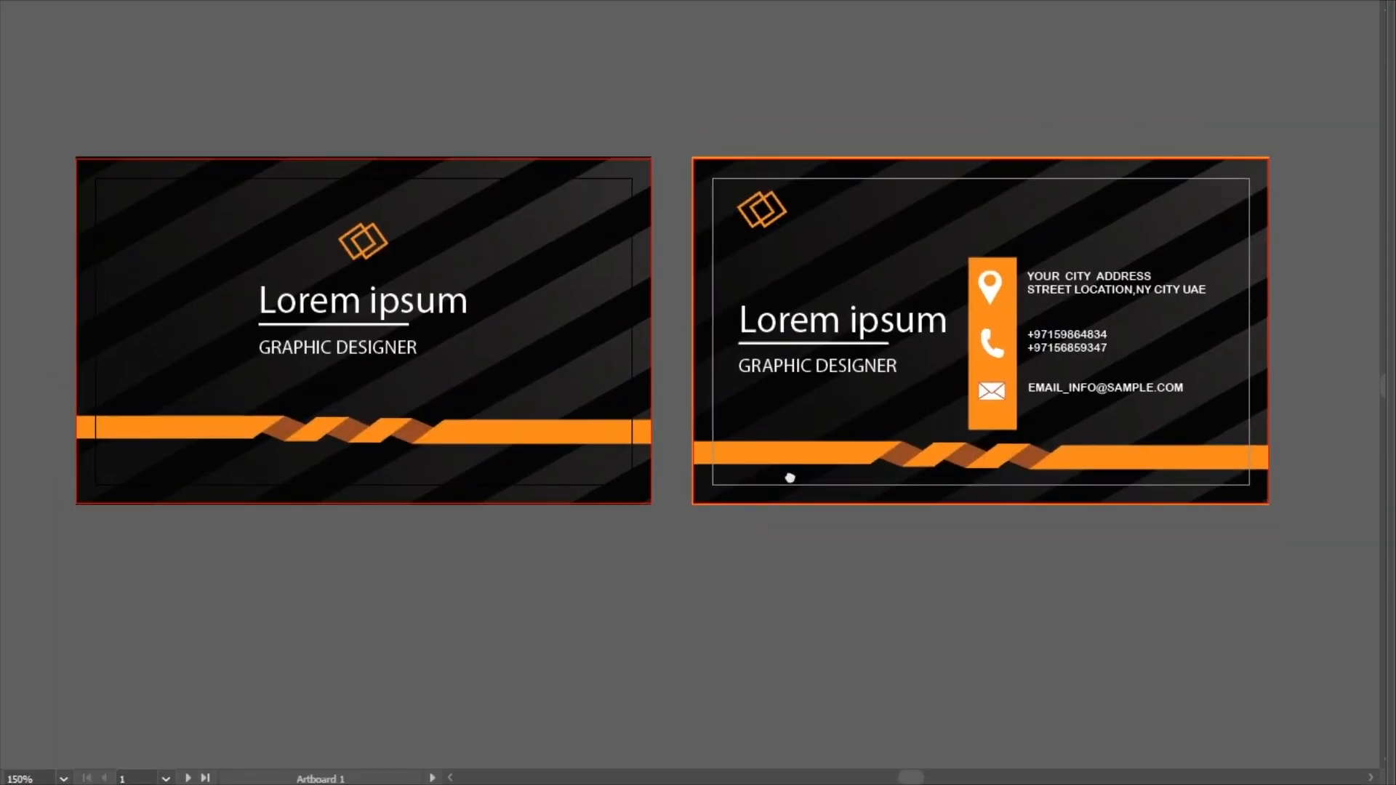
pyautogui.moveTo(1392, 741)
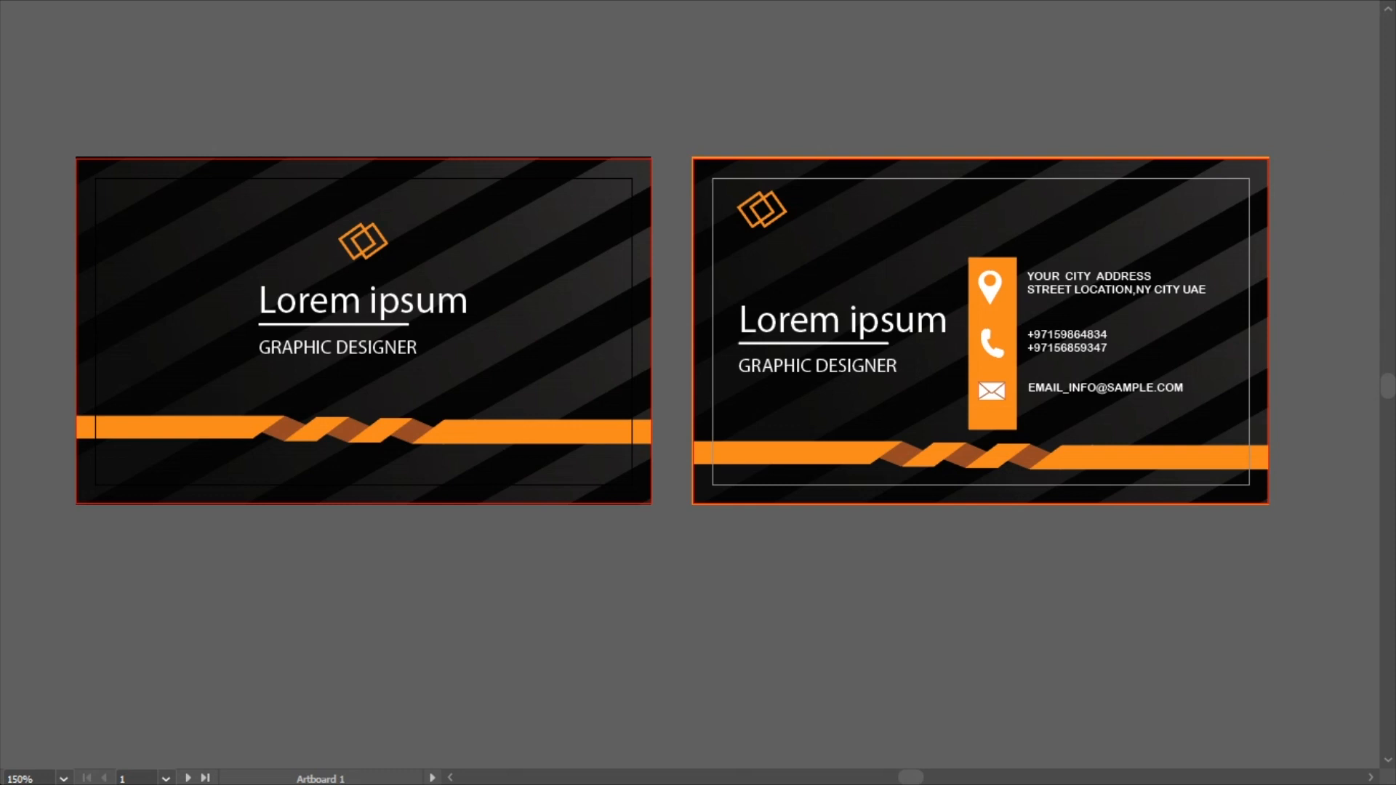
pyautogui.press('f')
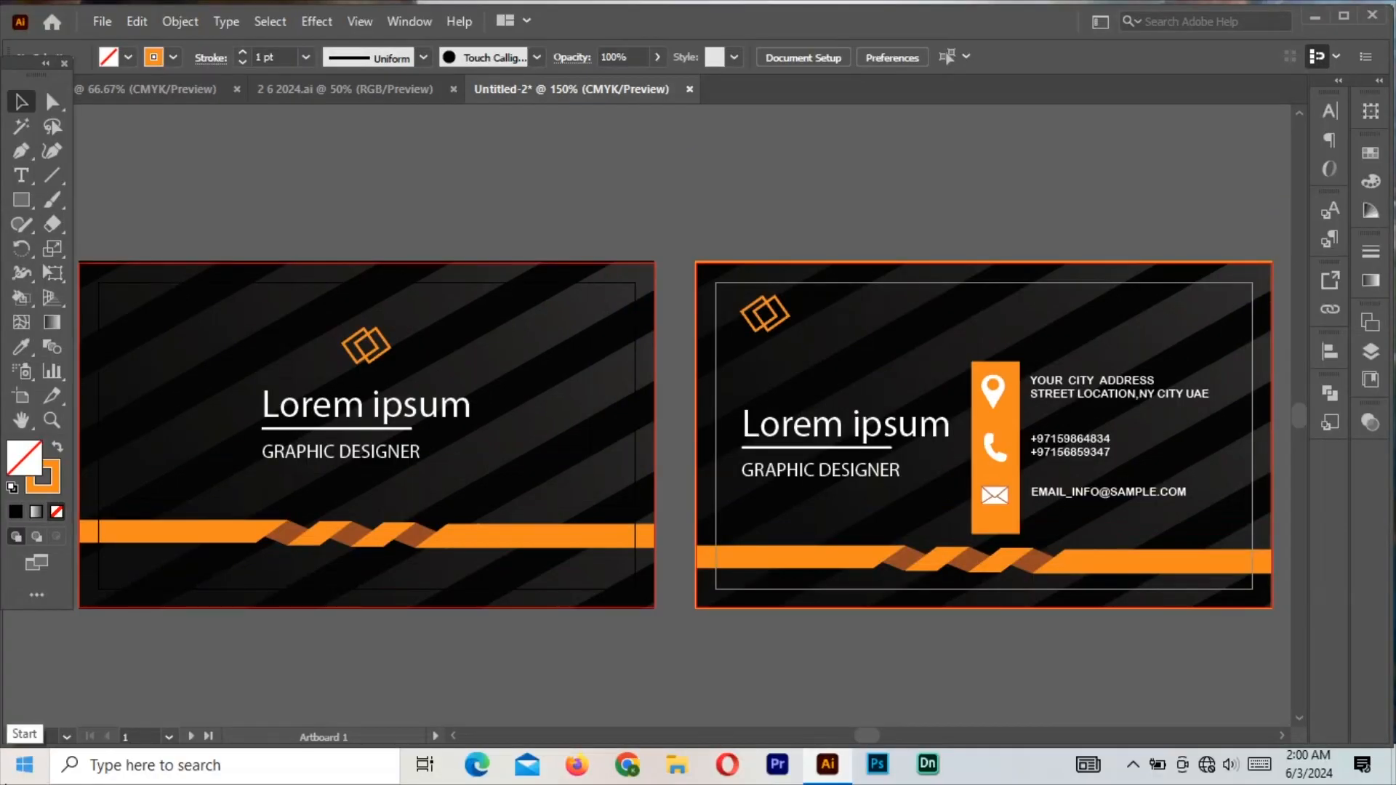